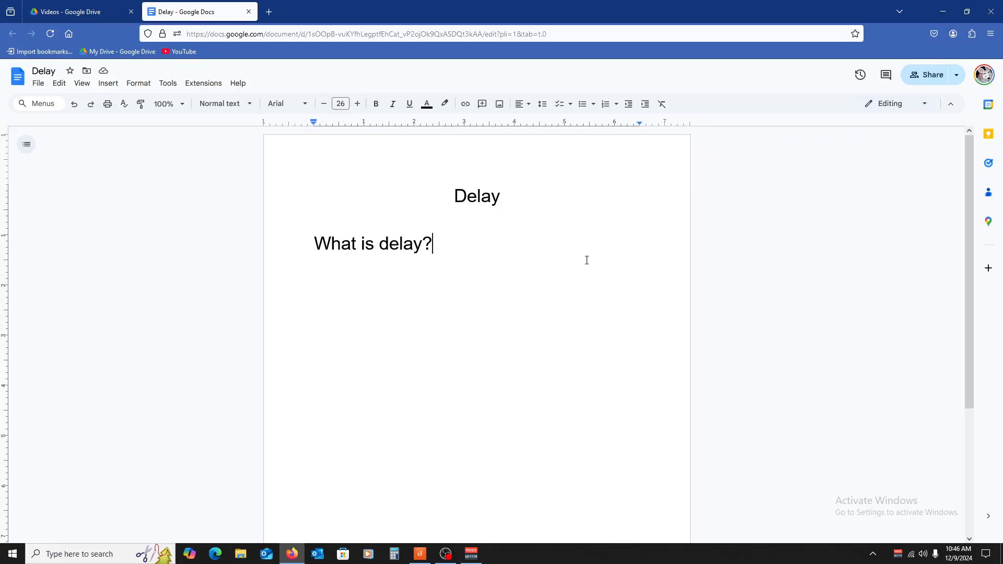
Add "- echo or repeat" after the "What is delay?" line.
text(- )
text(ceh)
key(BackSpace)
key(BackSpace)
key(BackSpace)
text(echo or repeat)
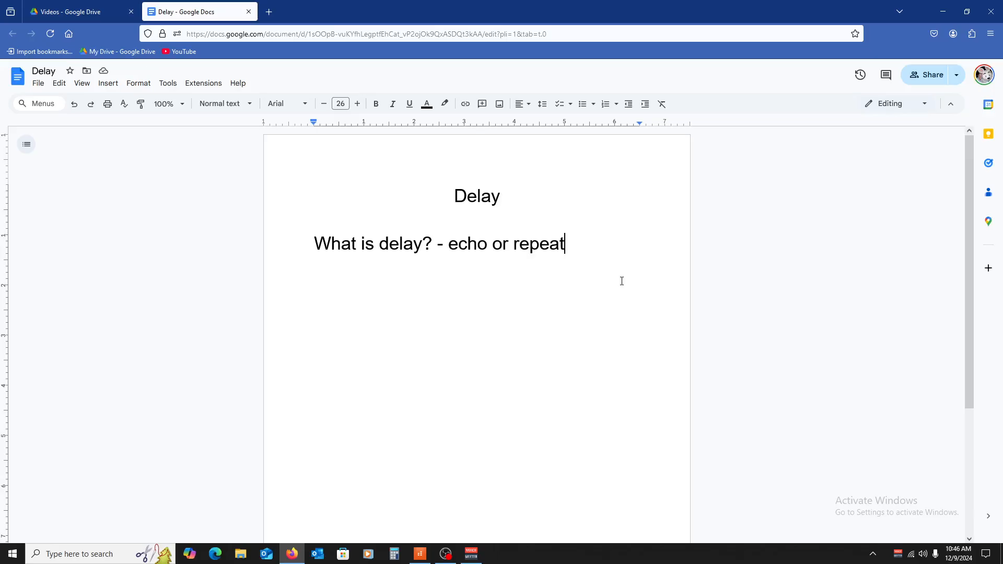
Add three separate lines below the definition reading "Feedback", "Filter" and "Mix".
key(Return)
key(Return)
text(feedback)
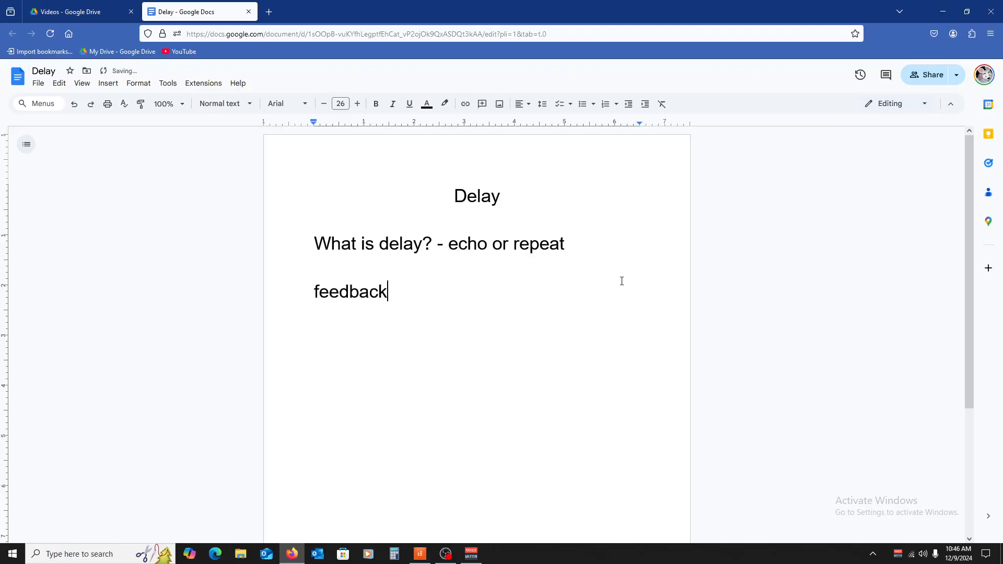
key(Return)
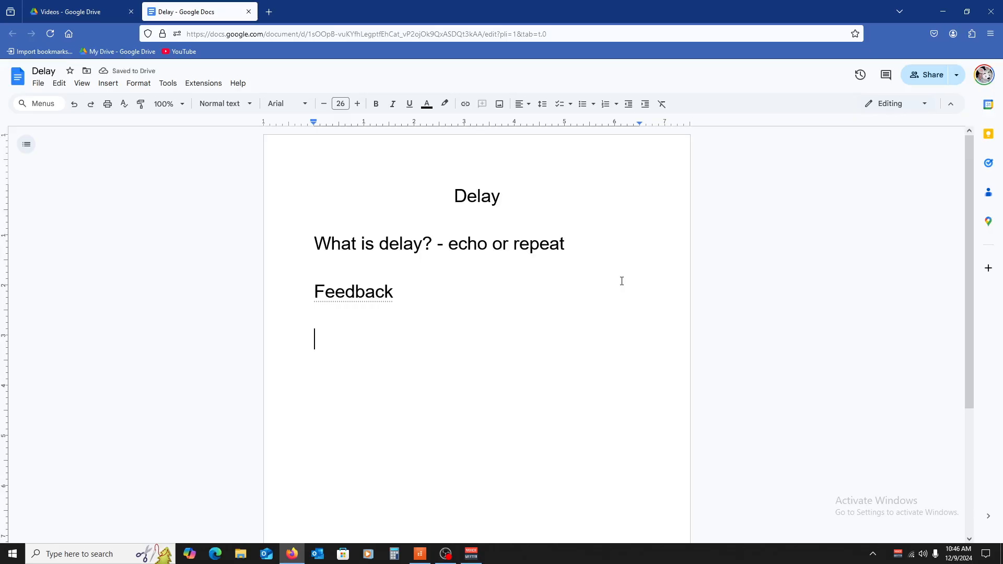
text(Filter)
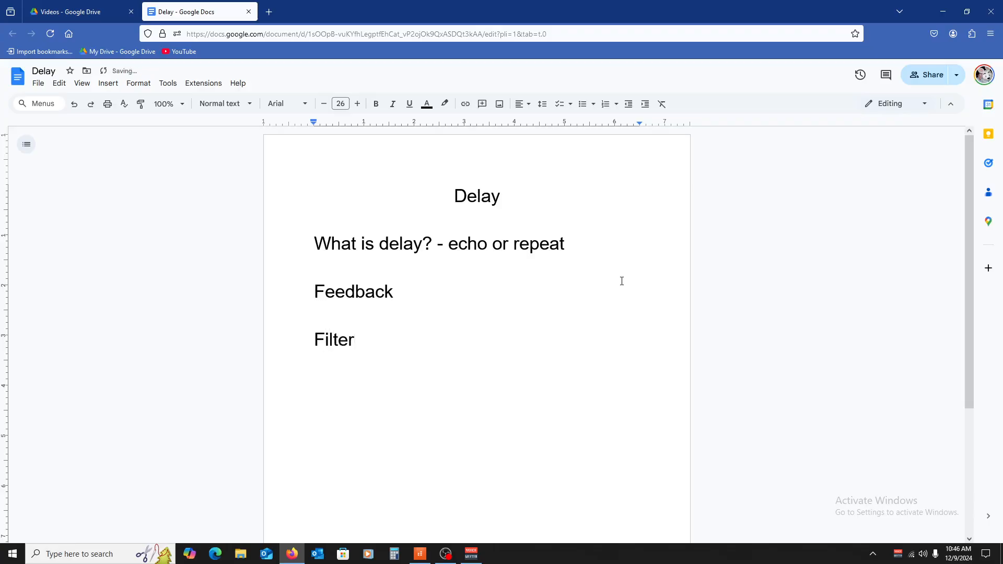
key(Return)
text(Mix)
Switch to Cakewalk and insert the Kontakt soft synth as a simple instrument track.
click(420, 553)
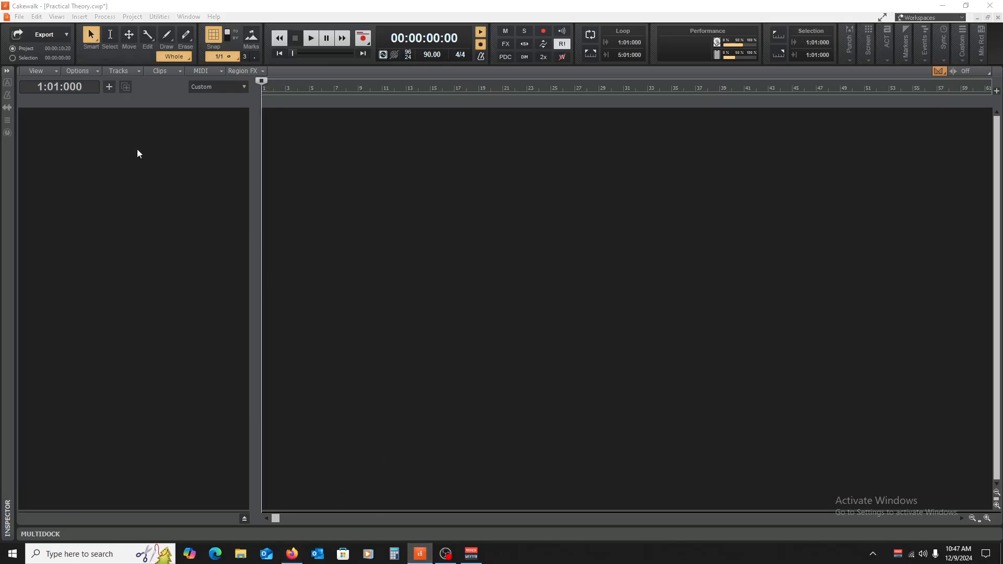
click(83, 17)
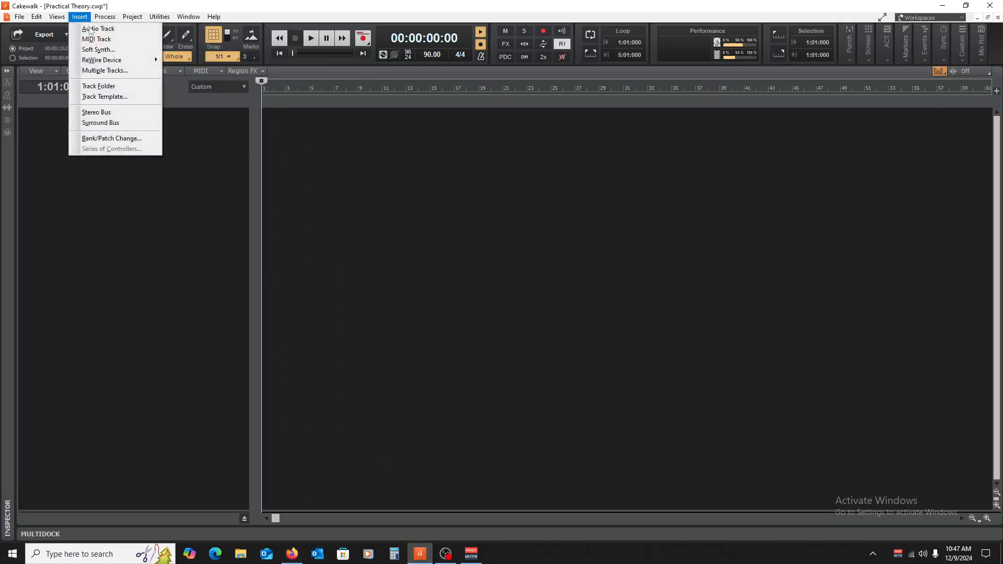
click(99, 49)
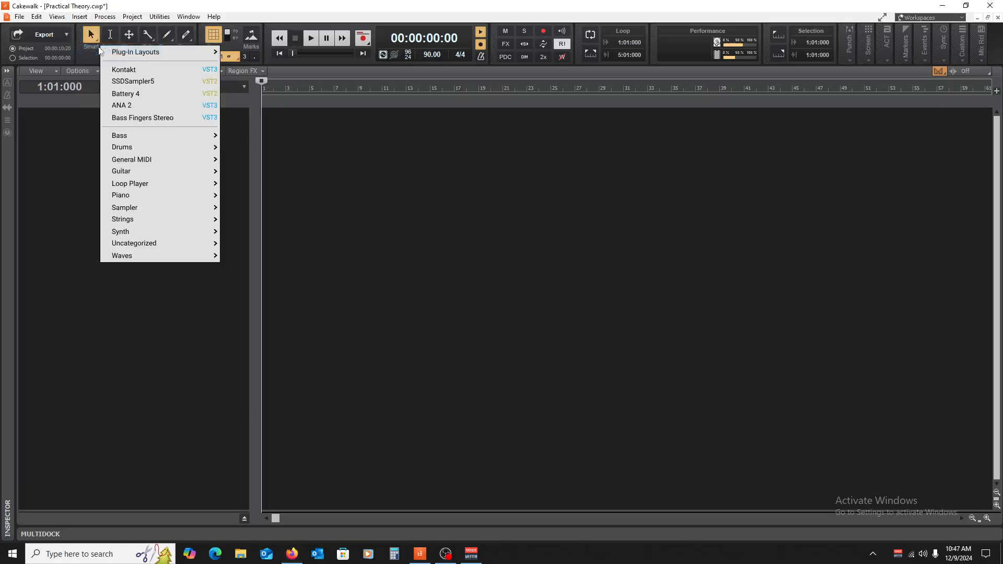
click(149, 70)
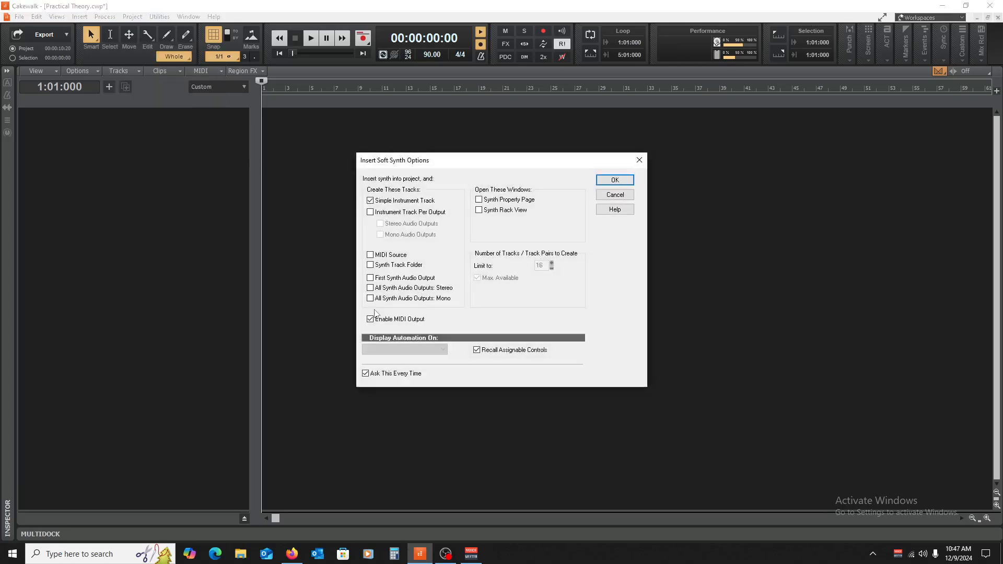
click(615, 180)
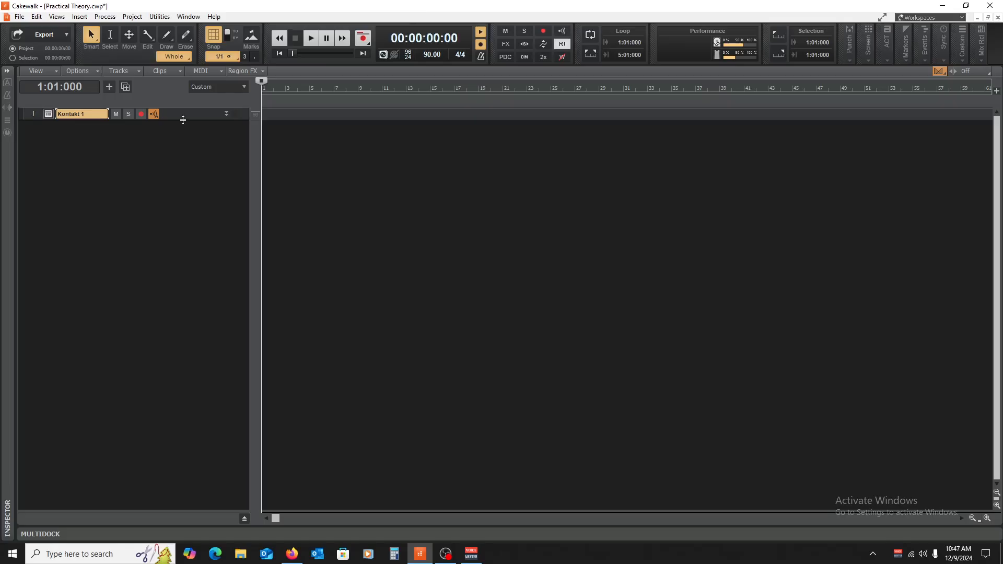
Expand the Kontakt track, then set its input to SH-01 MIDI Ch. 1 and its output to Master.
drag(183, 120, 173, 219)
click(146, 152)
mouse_move(225, 195)
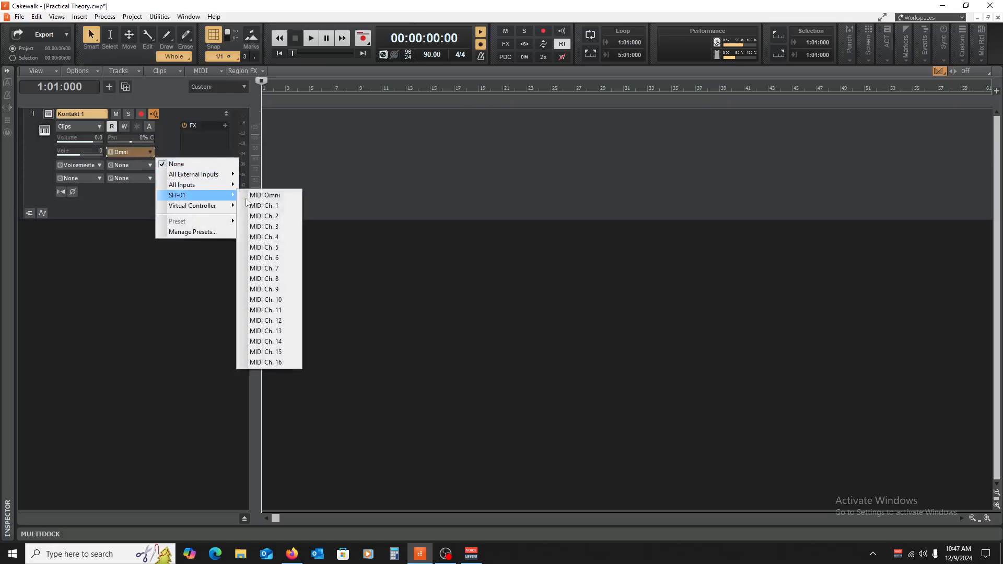
click(264, 205)
click(88, 165)
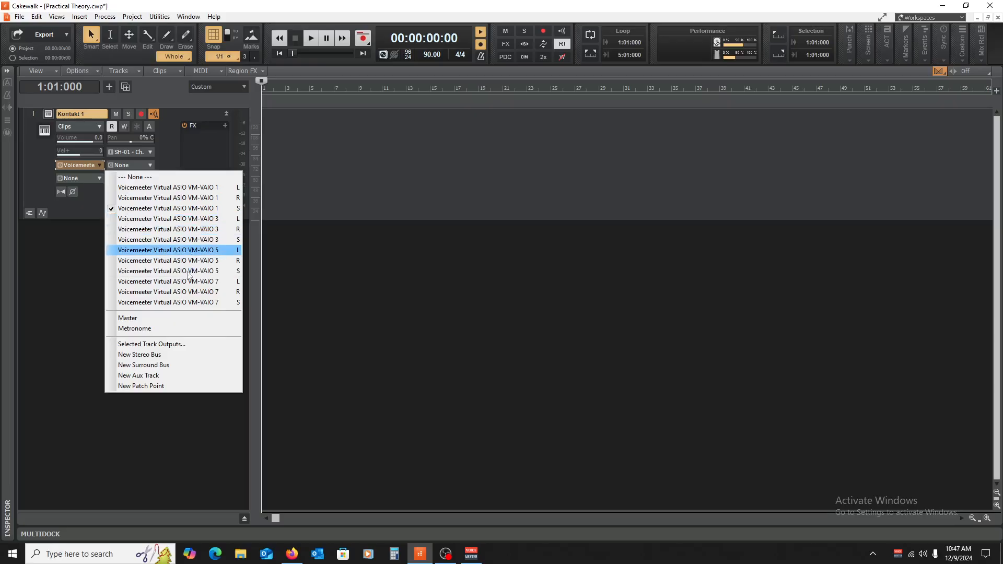
click(187, 316)
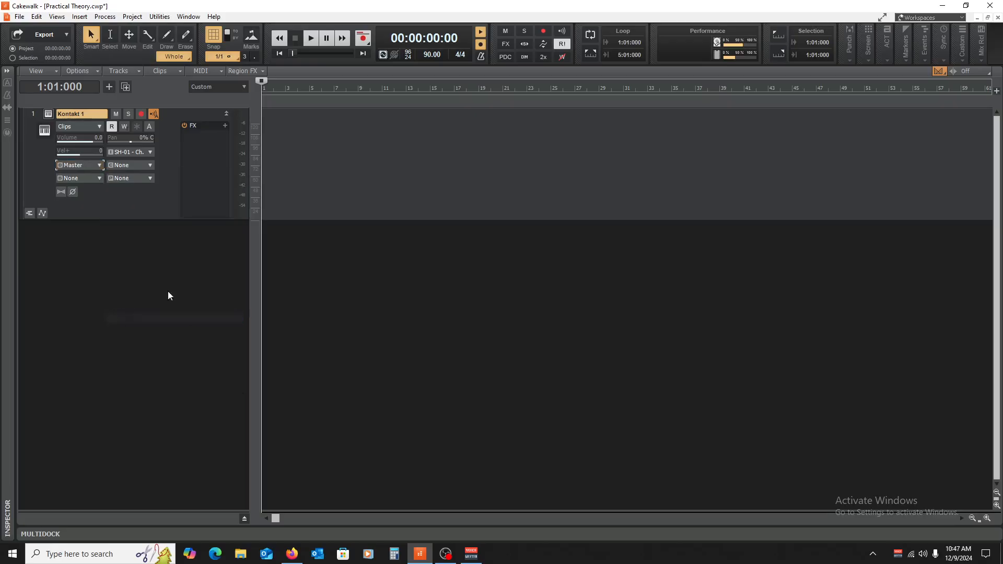
Load The Grandeur piano instrument into Kontakt Player and close the synth window.
click(49, 115)
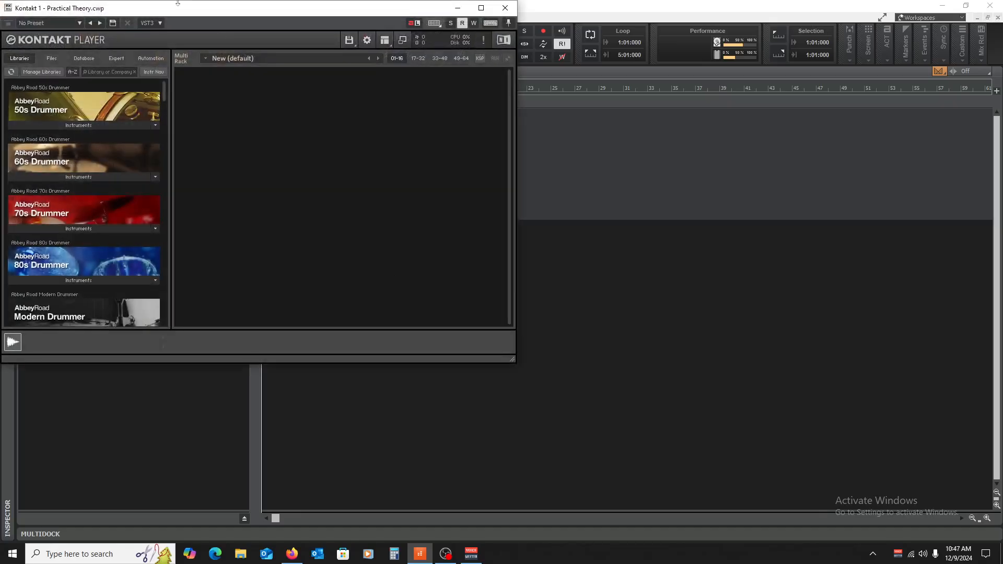
drag(223, 9, 443, 49)
scroll(280, 213, down, 15)
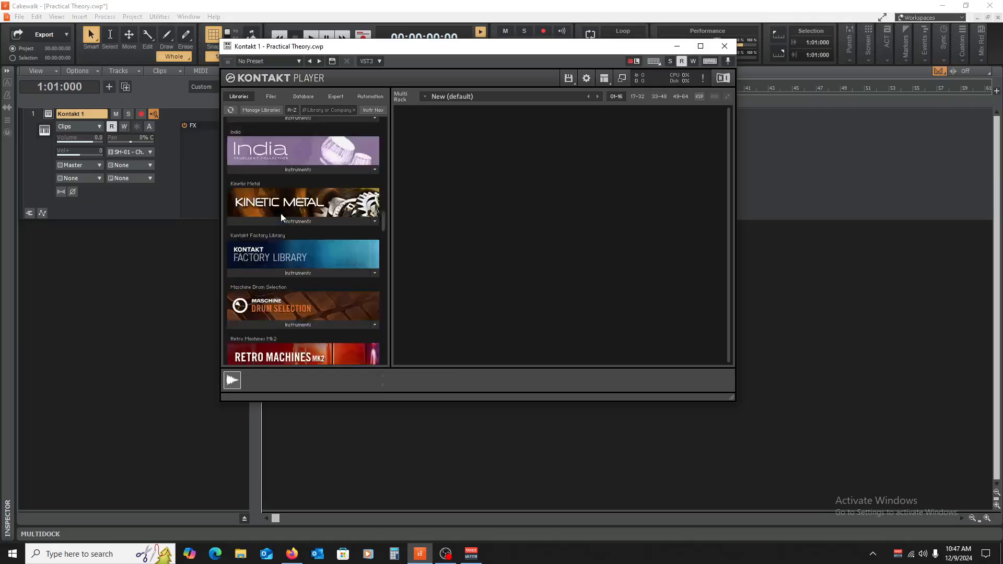
click(269, 152)
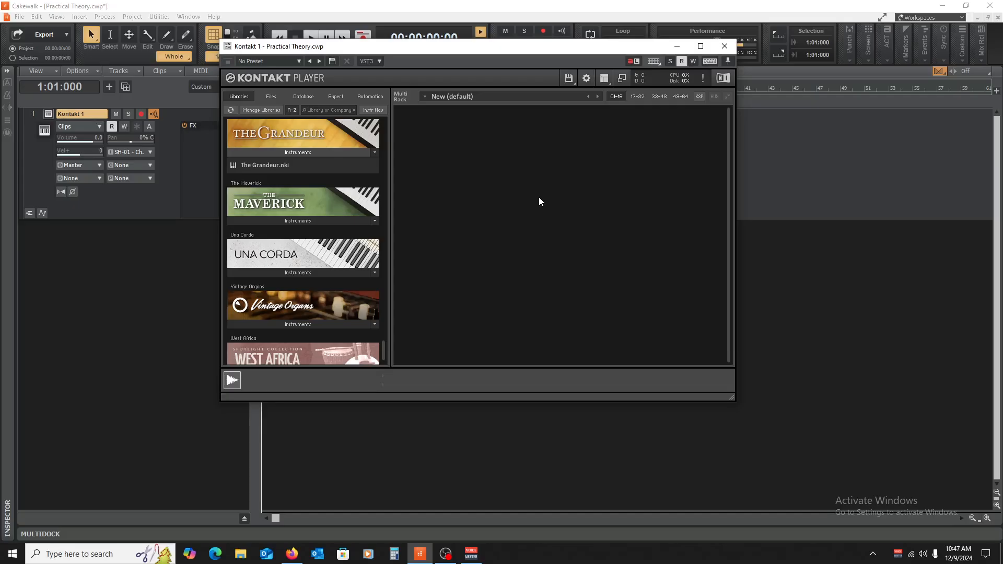
drag(516, 218, 513, 214)
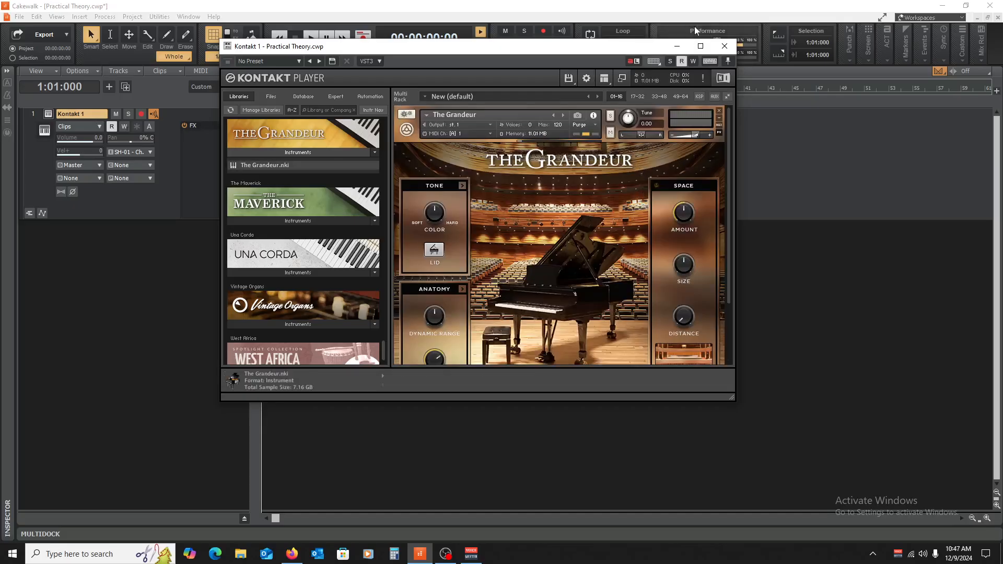
click(725, 44)
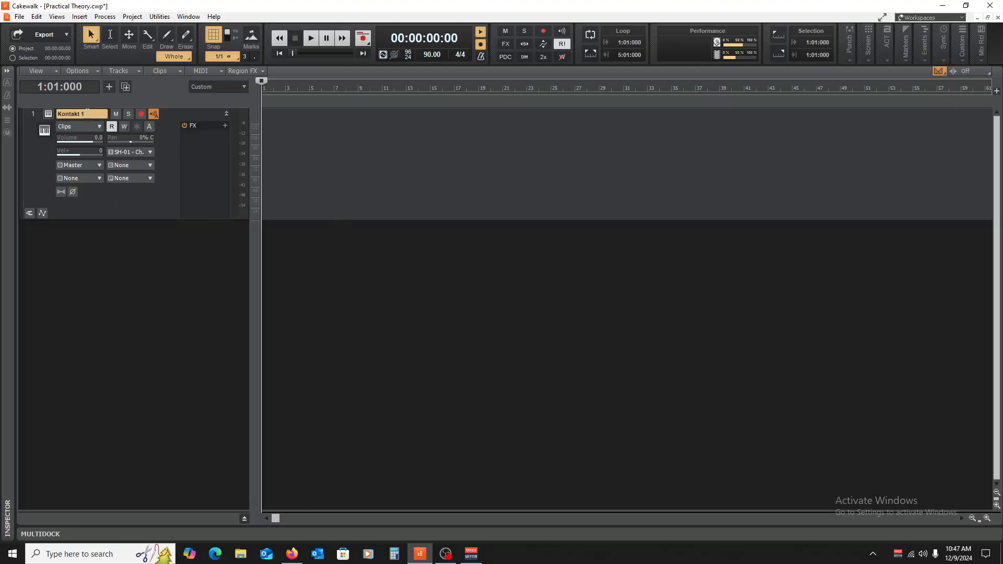
Rename the Kontakt track to "Piano".
double_click(87, 113)
text(Piano)
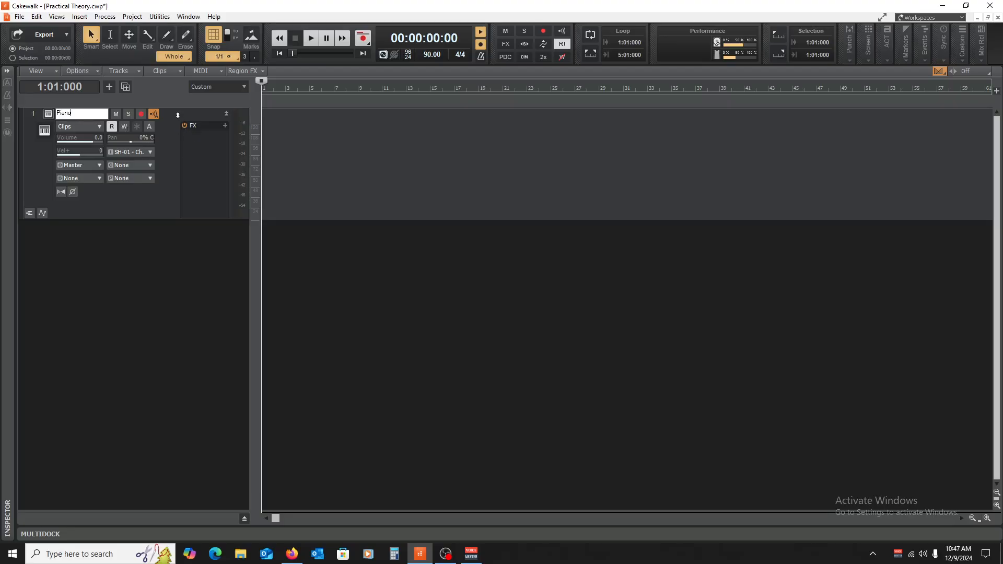
key(Return)
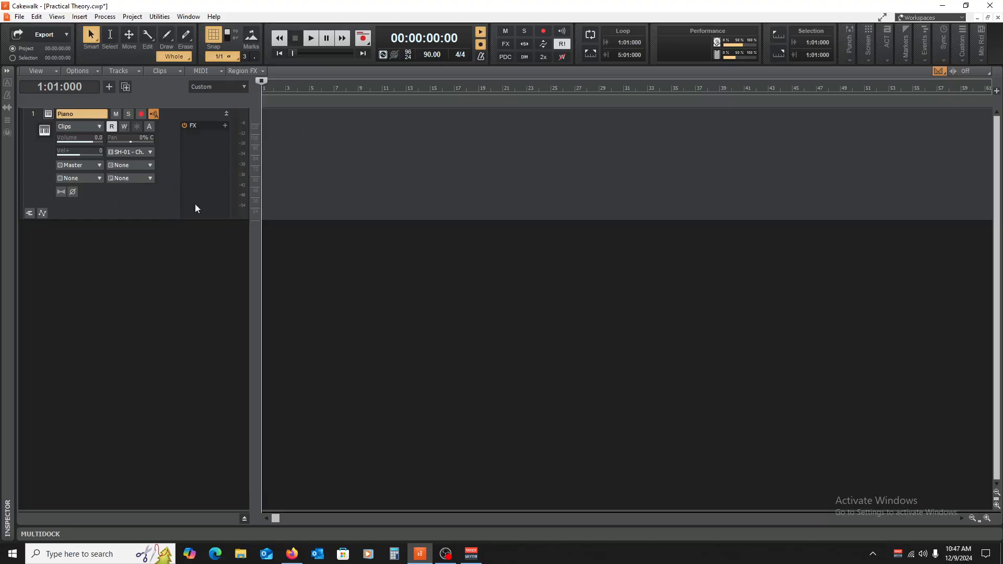
Insert the Sonitus Delay audio effect in the Piano track's FX rack and reposition its window.
right_click(197, 135)
mouse_move(230, 158)
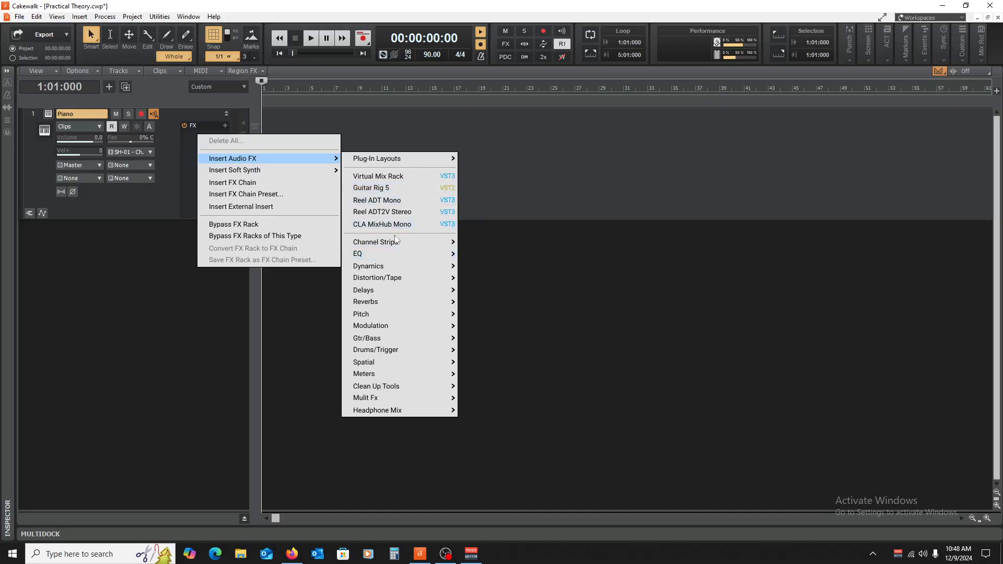
mouse_move(396, 290)
click(528, 130)
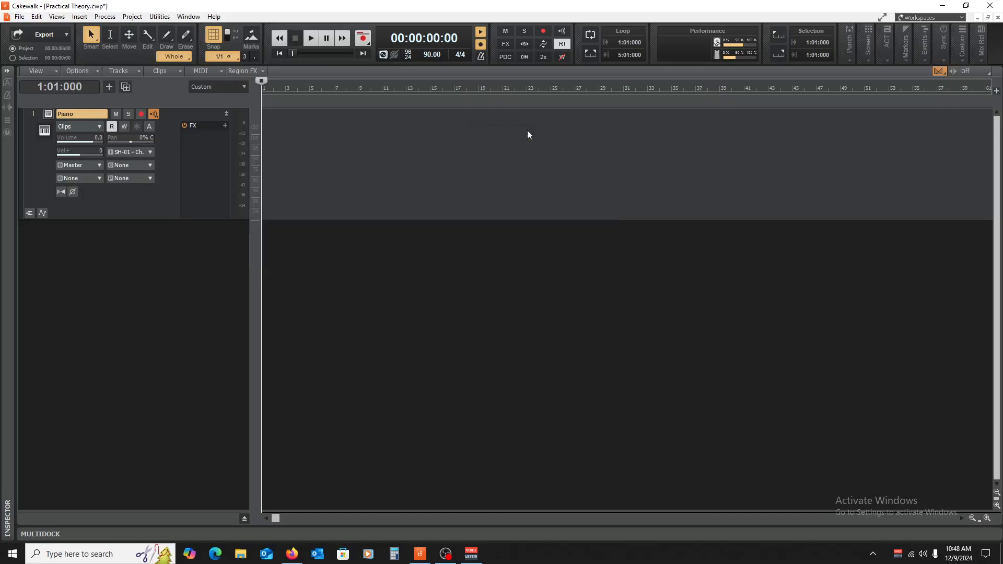
drag(337, 49, 472, 133)
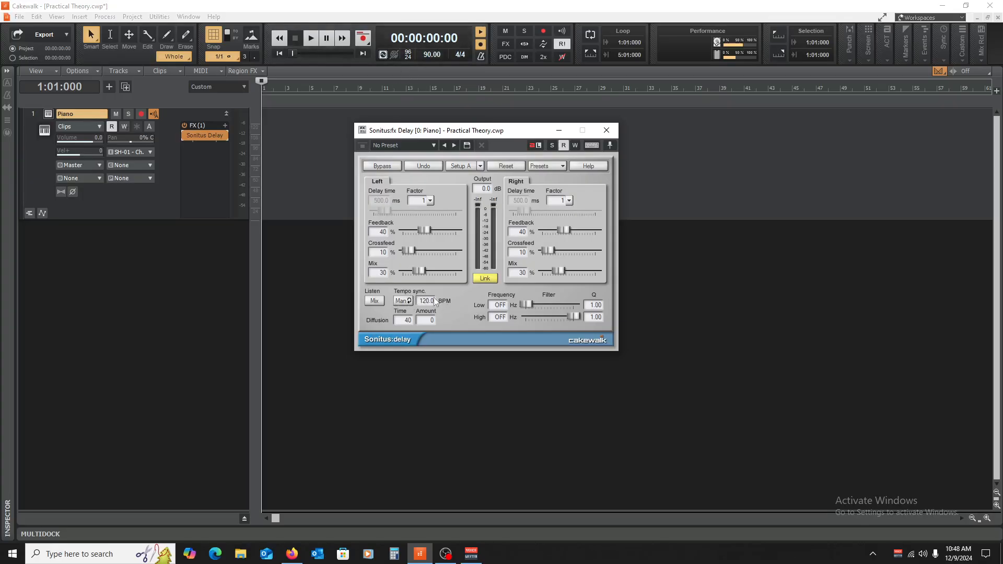
Set the Sonitus Delay's tempo sync to Off and close the plug-in window.
click(404, 302)
click(404, 302)
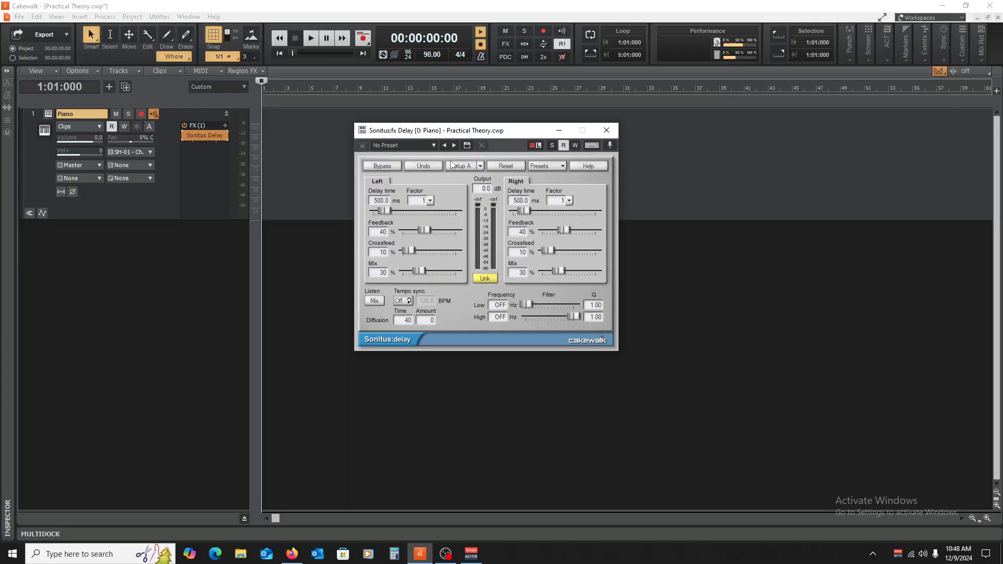
click(606, 130)
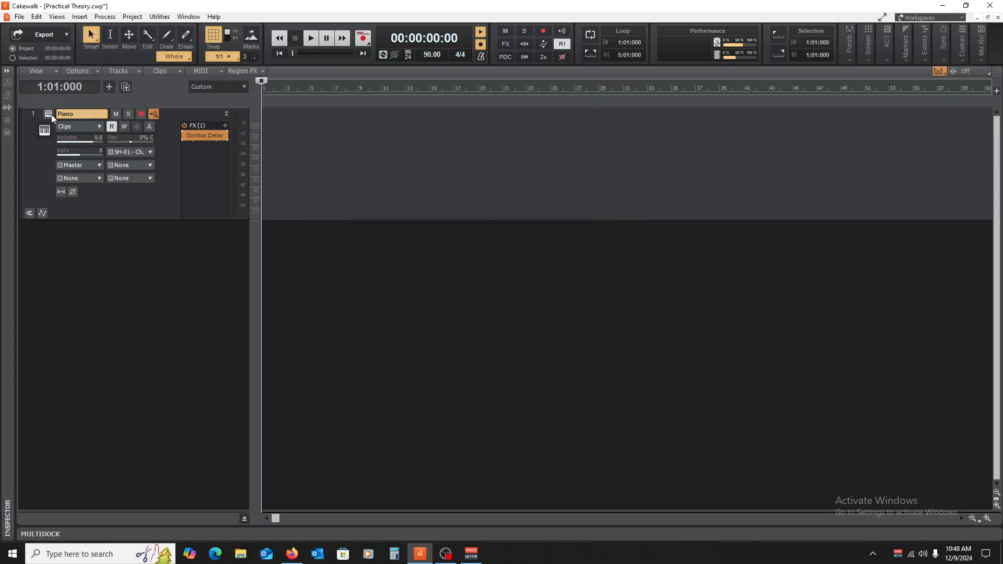
Open the Piano Roll View for the Piano track, return the playhead to the project start, and enlarge the note area.
click(79, 17)
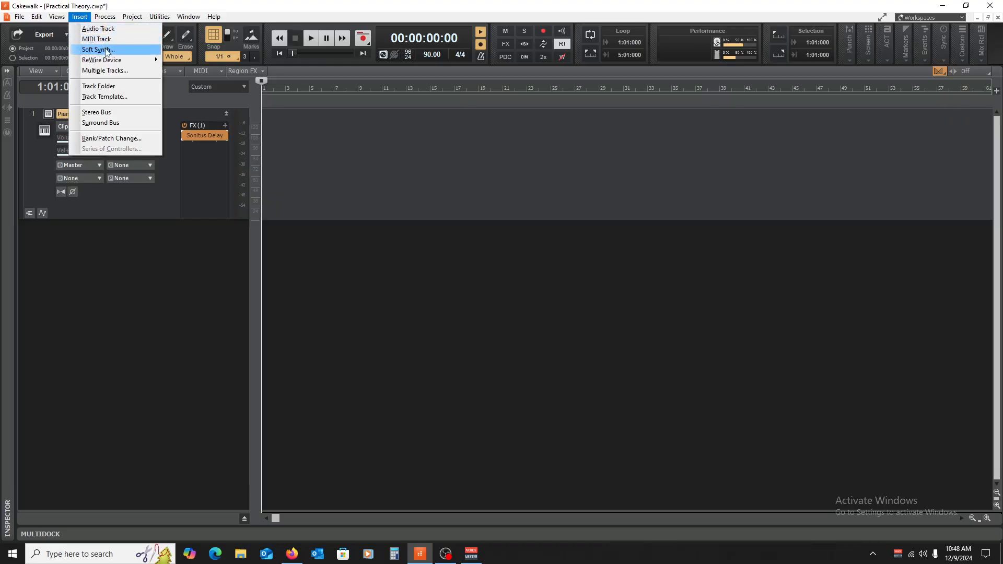
mouse_move(62, 19)
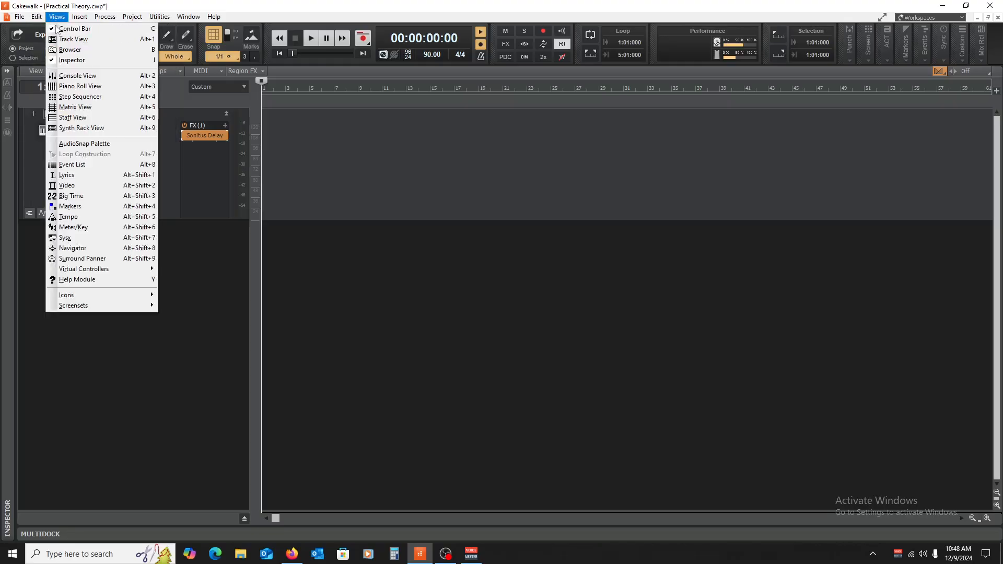
click(82, 87)
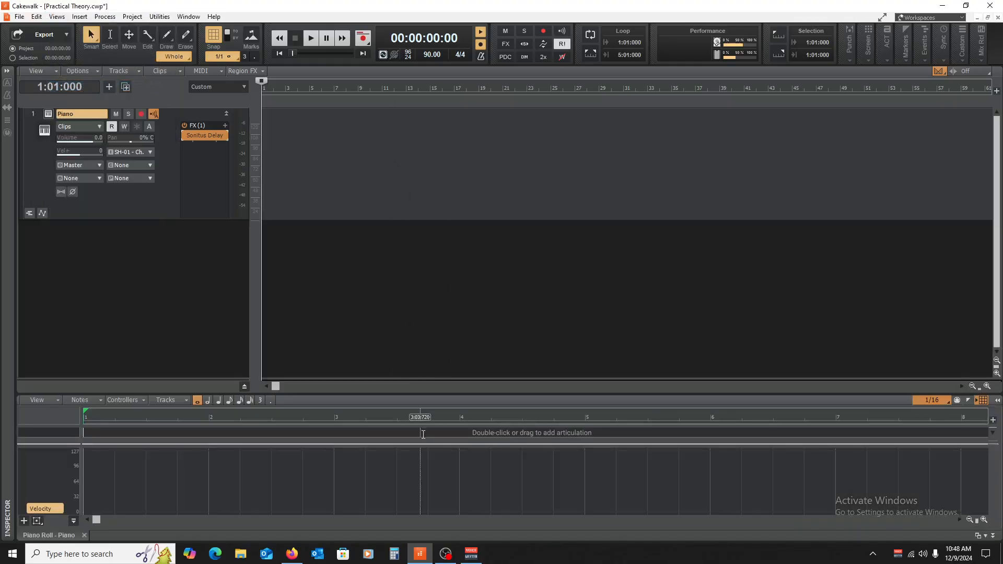
click(477, 372)
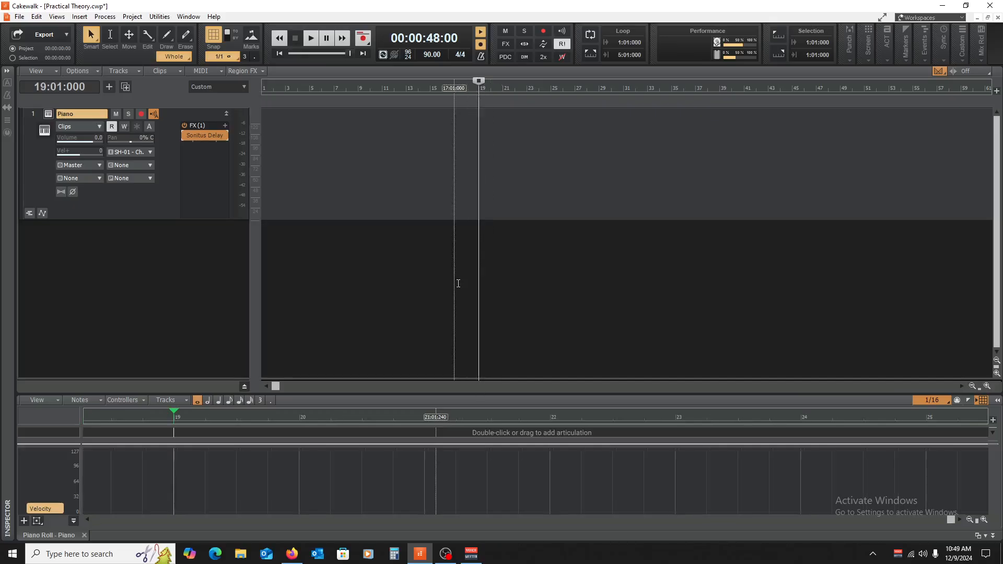
key(w)
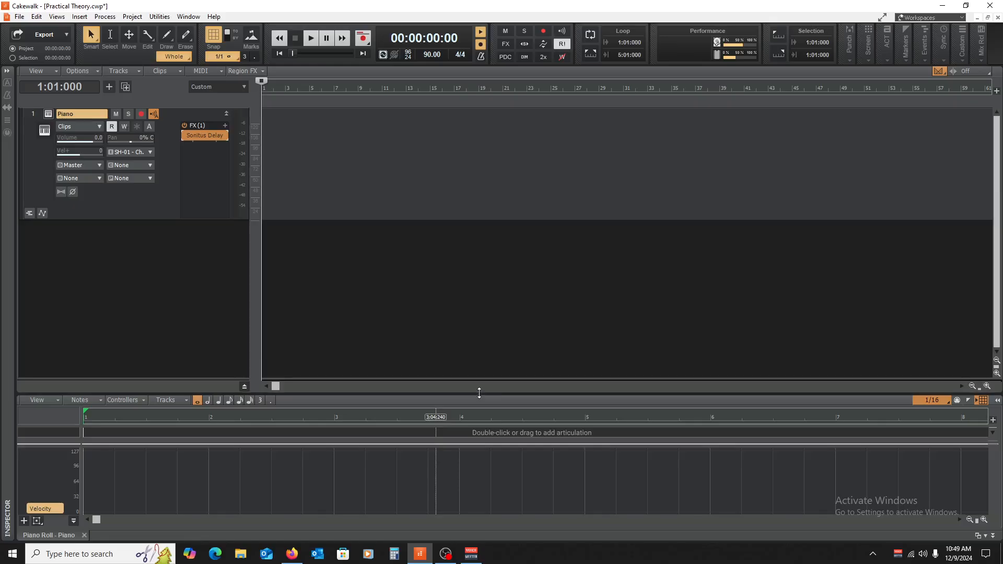
drag(480, 393, 473, 181)
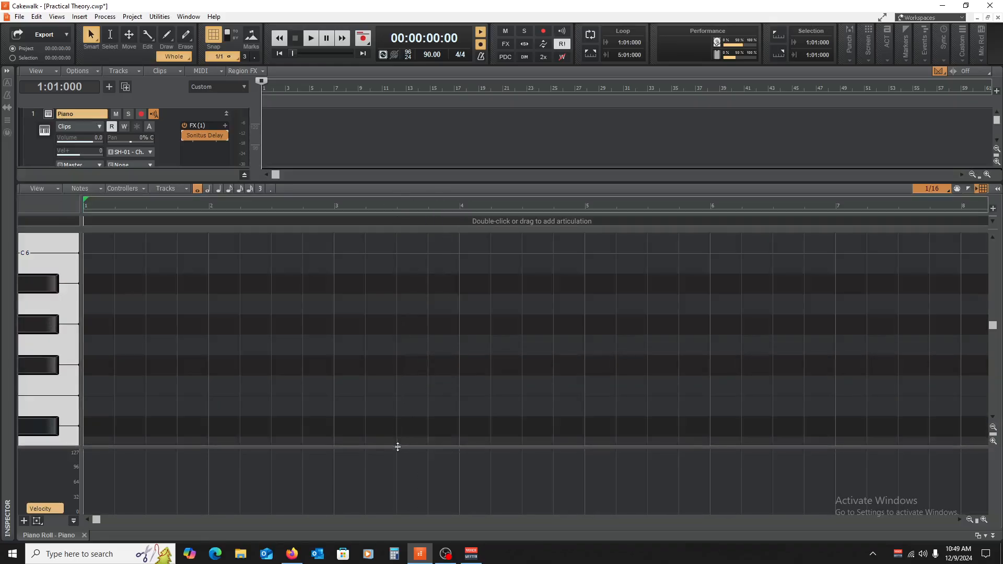
drag(398, 447, 375, 512)
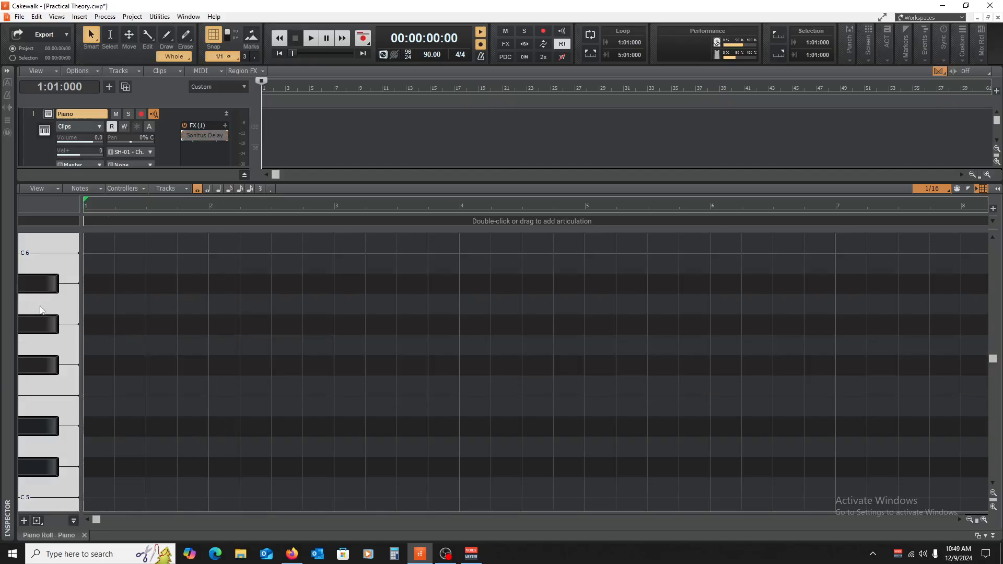
Audition the C4 key on the piano roll keyboard and re-enable Sonitus Delay on the Piano track.
scroll(40, 309, down, 8)
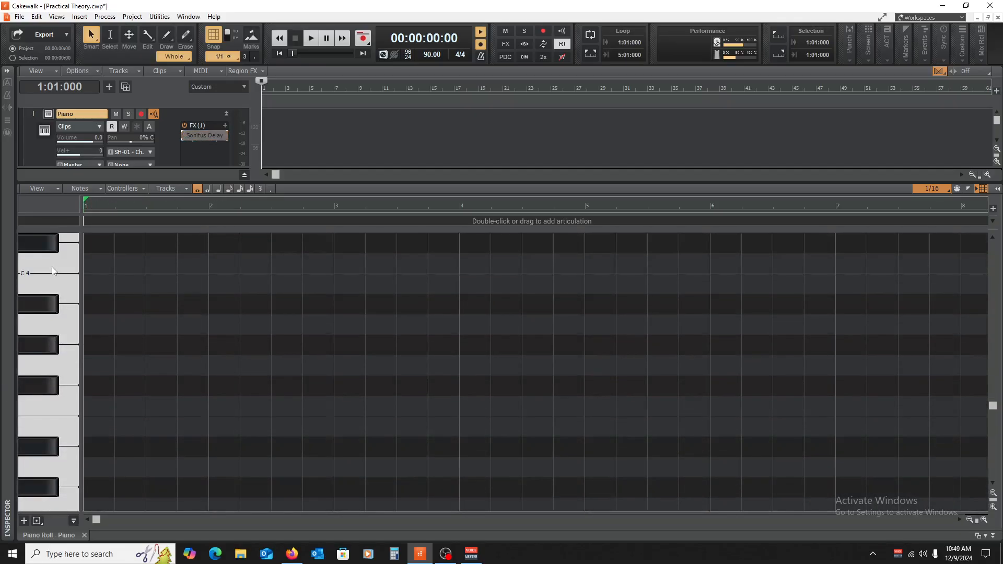
click(52, 270)
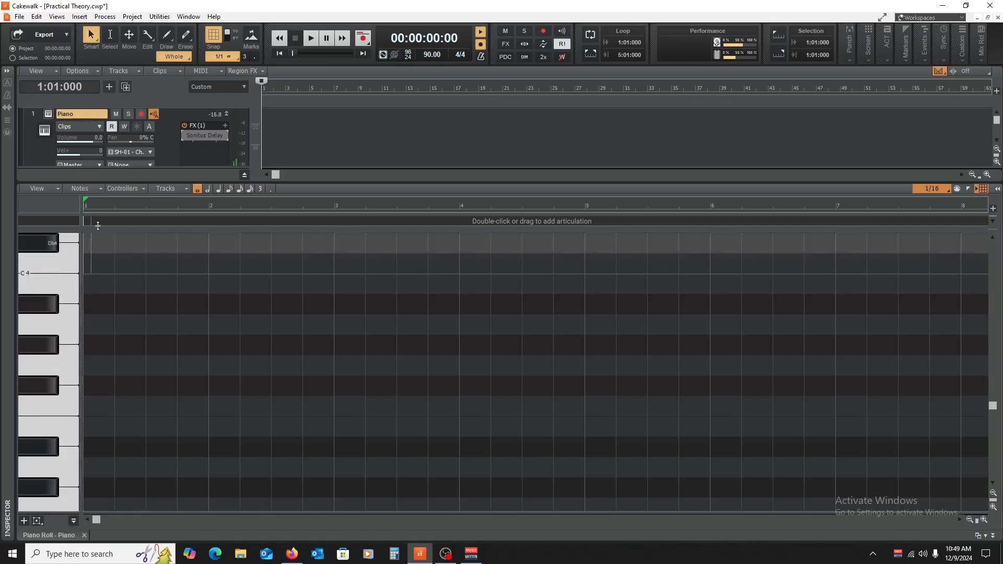
click(42, 270)
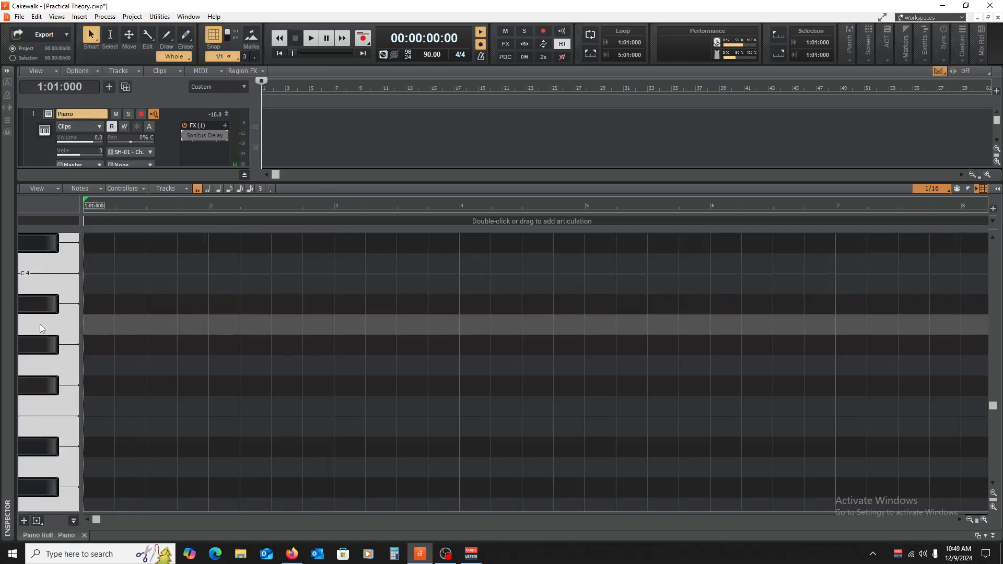
click(184, 135)
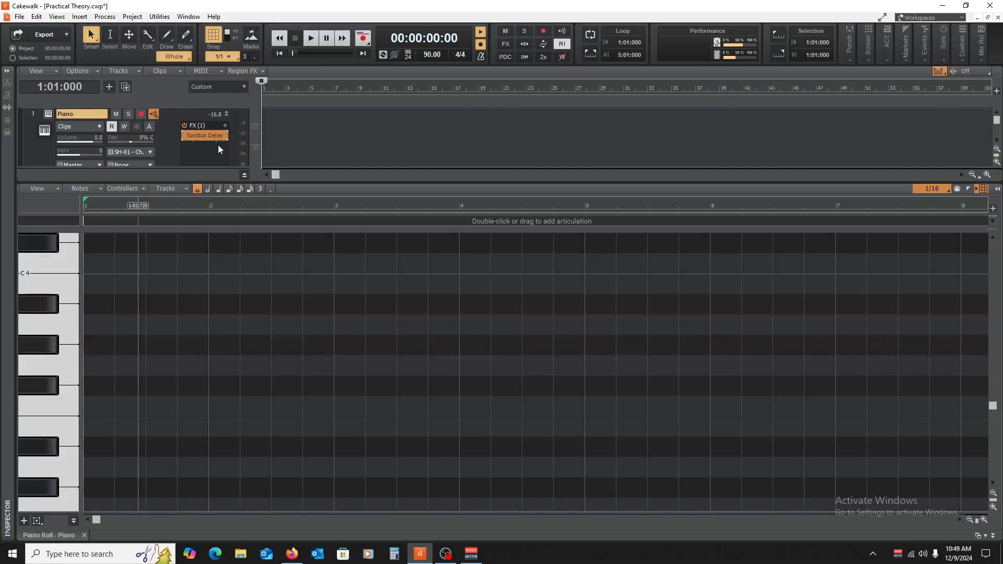
Check the Sonitus Delay settings, close the plug-in window, and audition the B3, A3 and G3 keys on the piano roll keyboard.
double_click(209, 136)
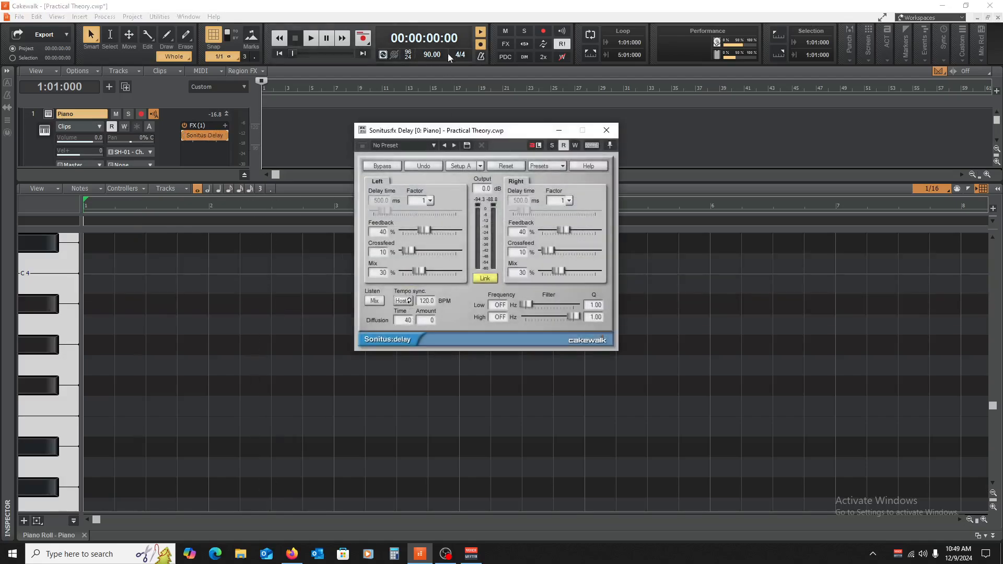
click(606, 130)
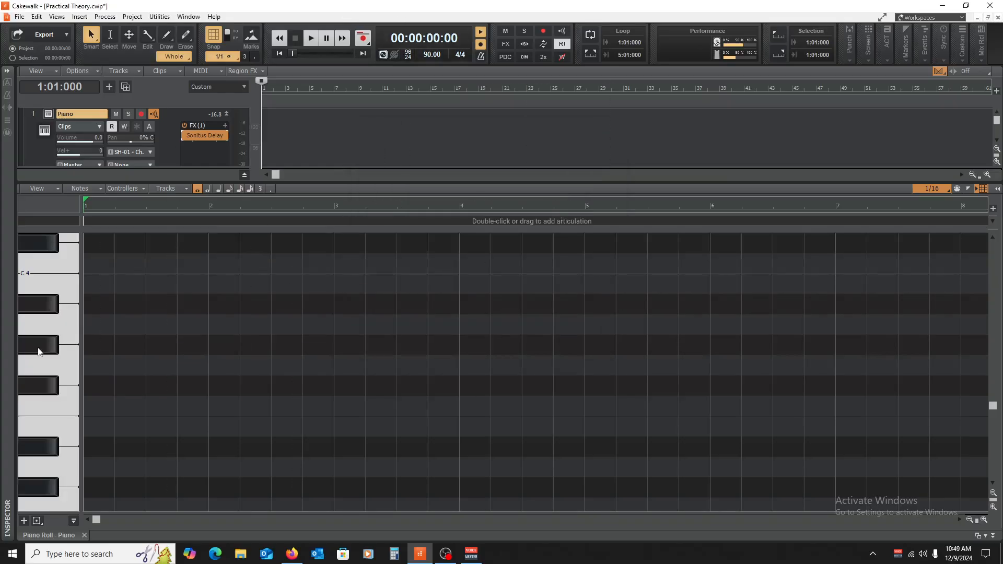
click(54, 282)
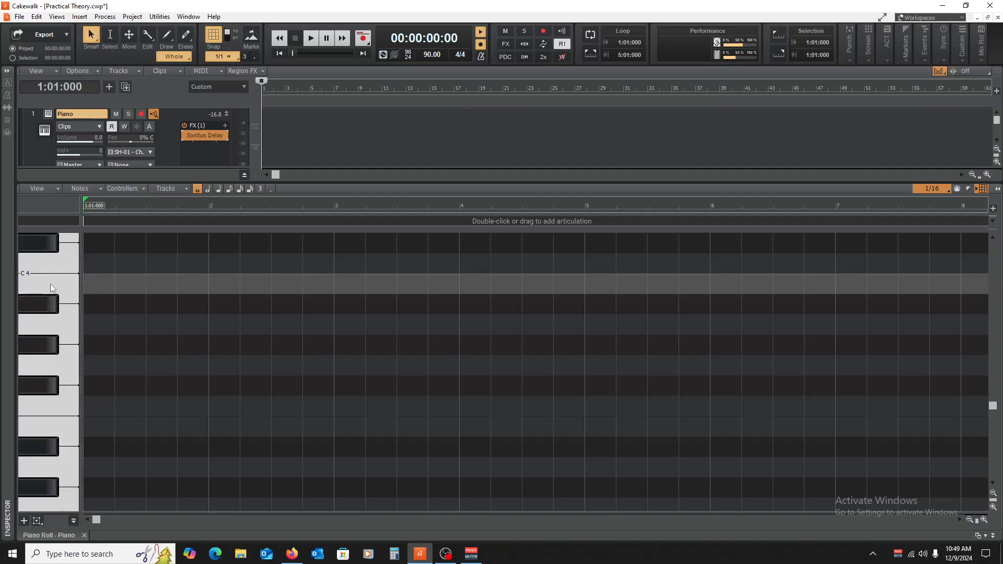
click(45, 321)
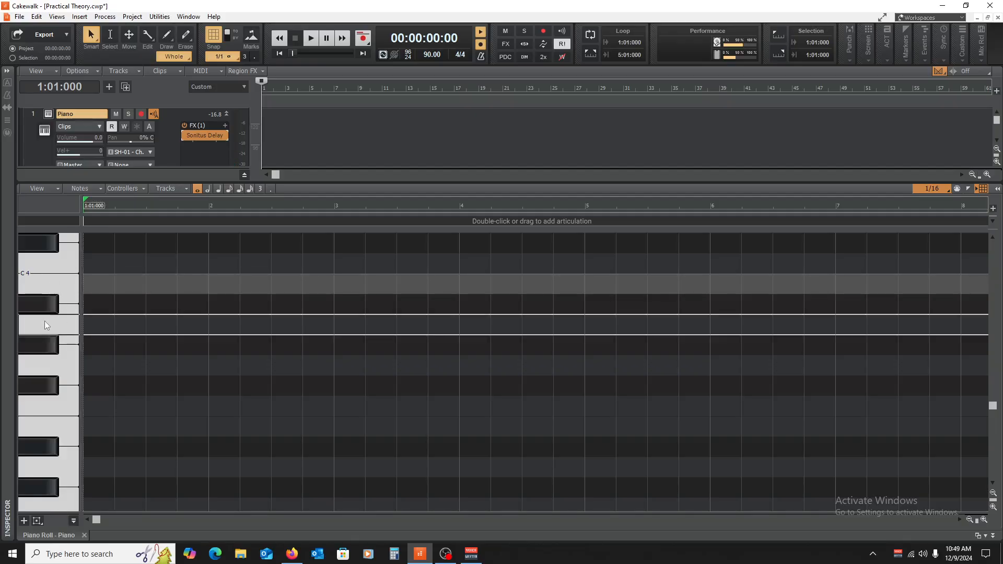
click(46, 367)
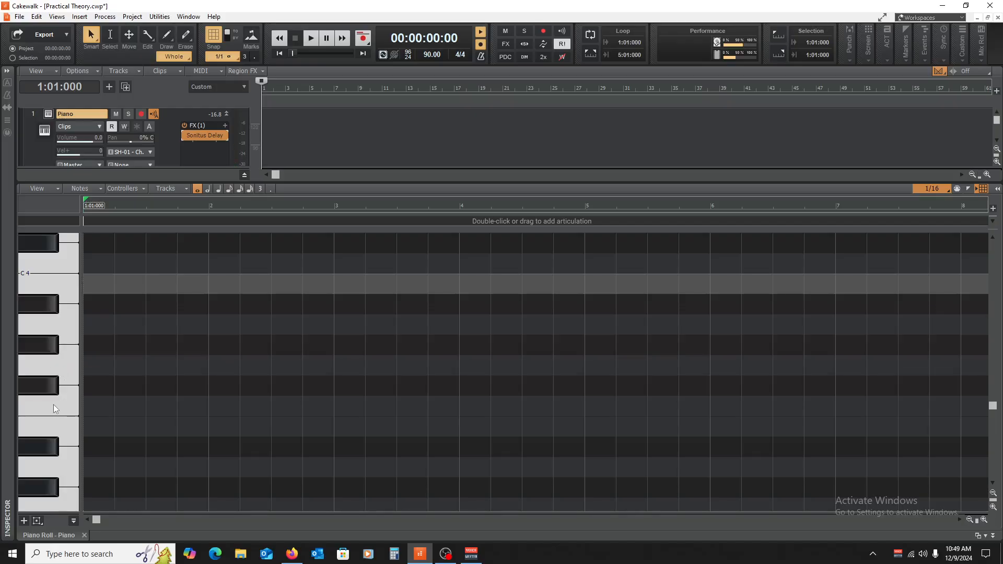
Reopen Sonitus Delay on the Piano track and set the linked Feedback and Crossfeed to 0%, auditioning C4 after each change.
double_click(209, 137)
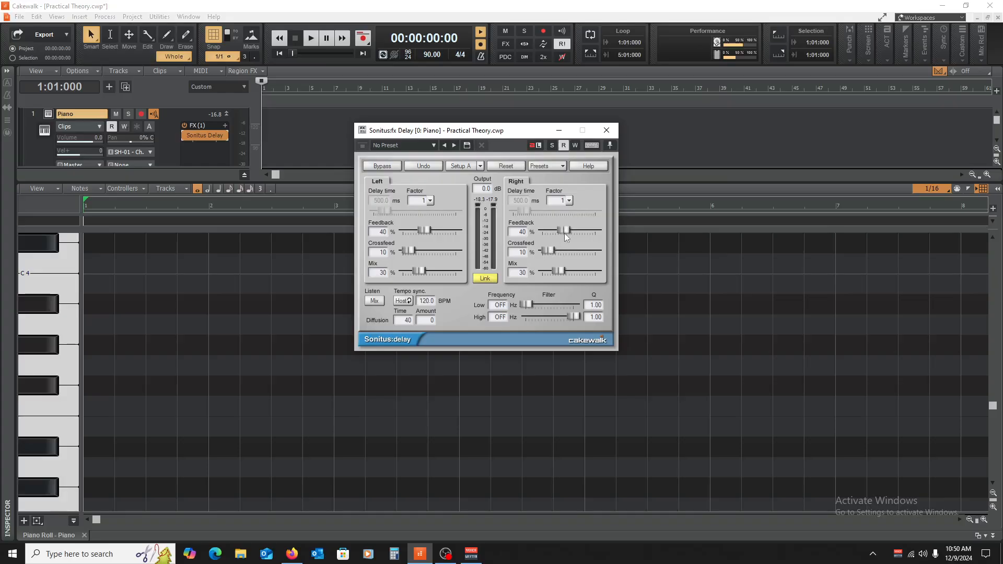
drag(564, 231, 543, 231)
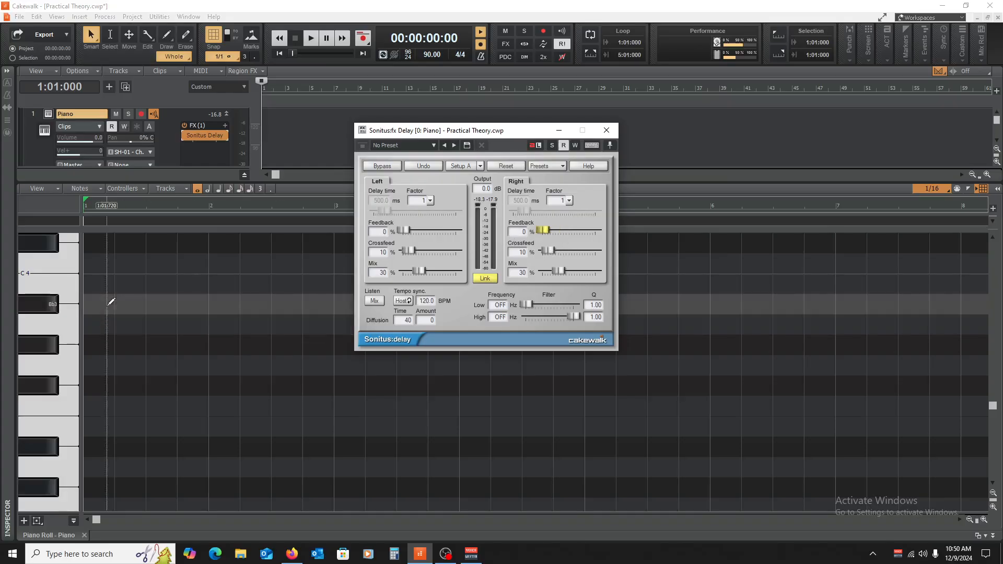
click(42, 261)
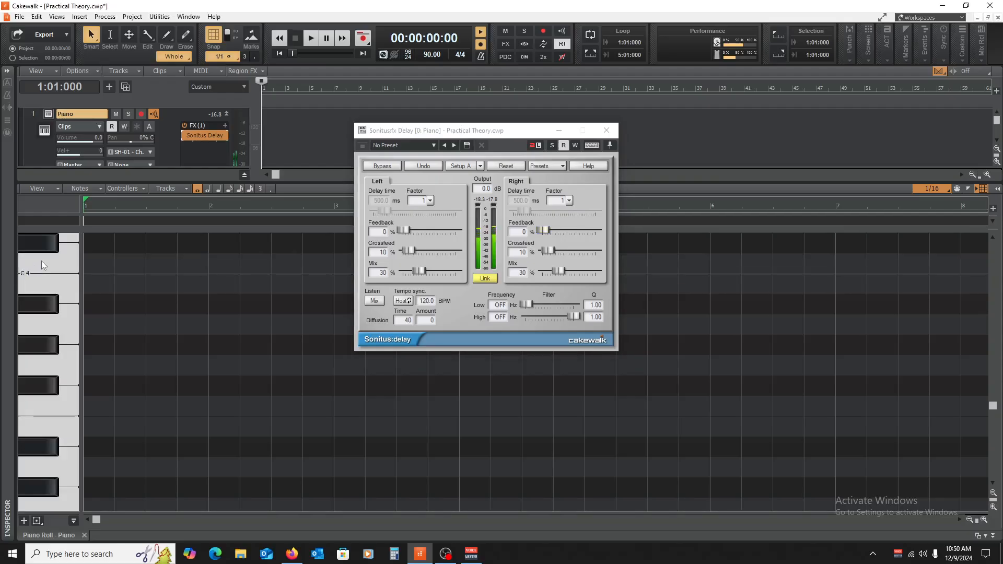
click(41, 261)
drag(547, 251, 541, 252)
click(47, 271)
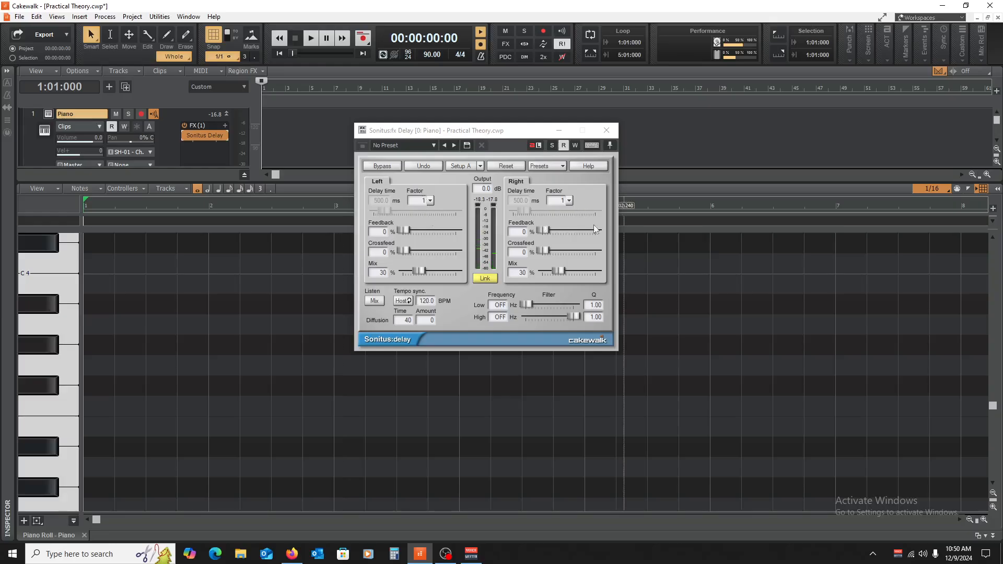
Raise the linked Feedback to 33%, 43% and finally 80%, and audition the B3 key.
drag(549, 231, 554, 231)
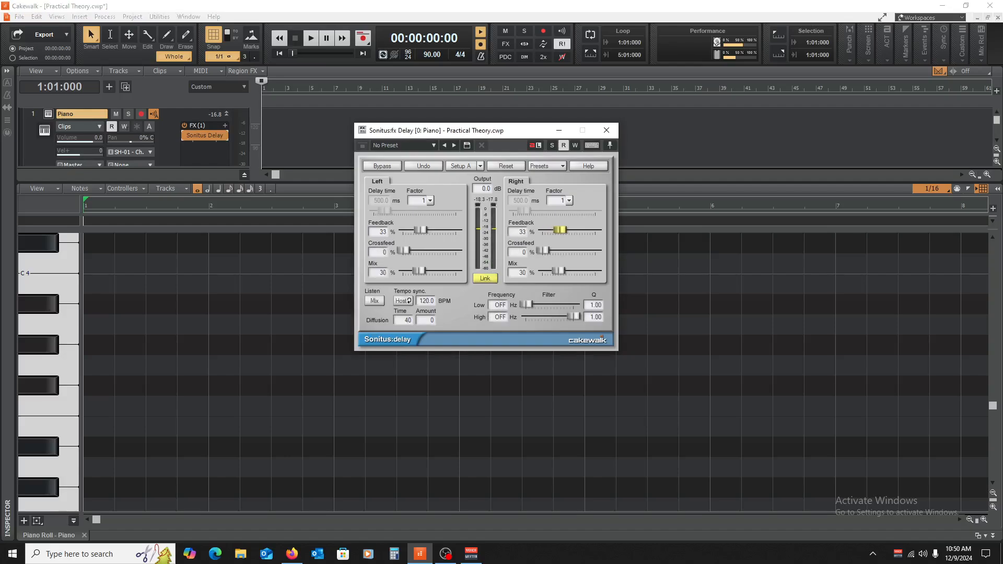
drag(554, 231, 566, 231)
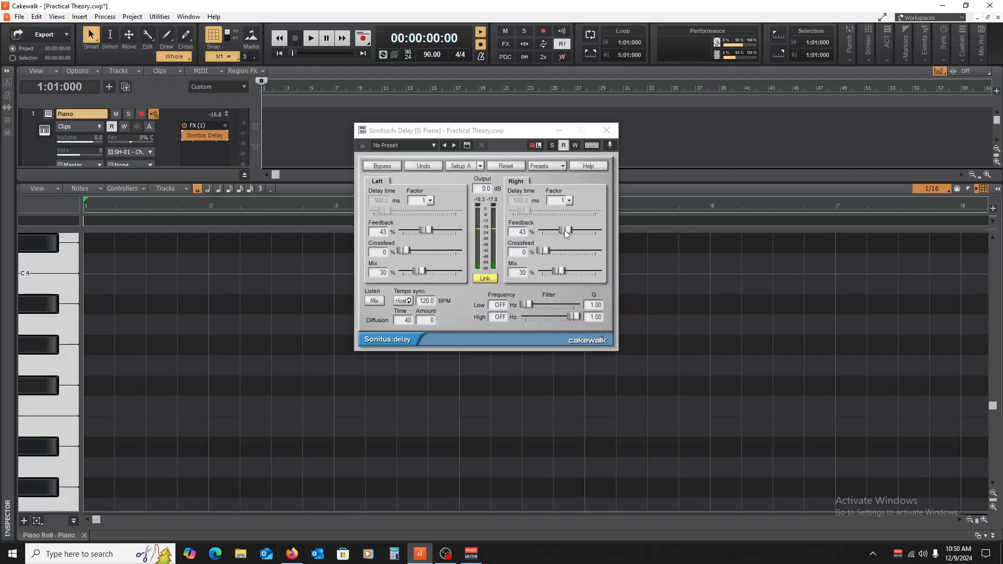
drag(564, 230, 585, 230)
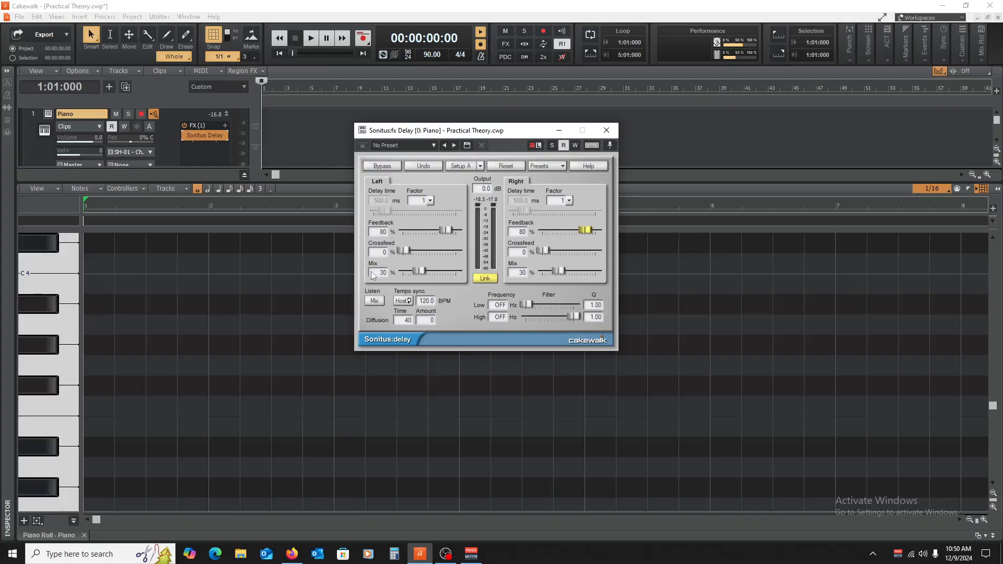
click(40, 289)
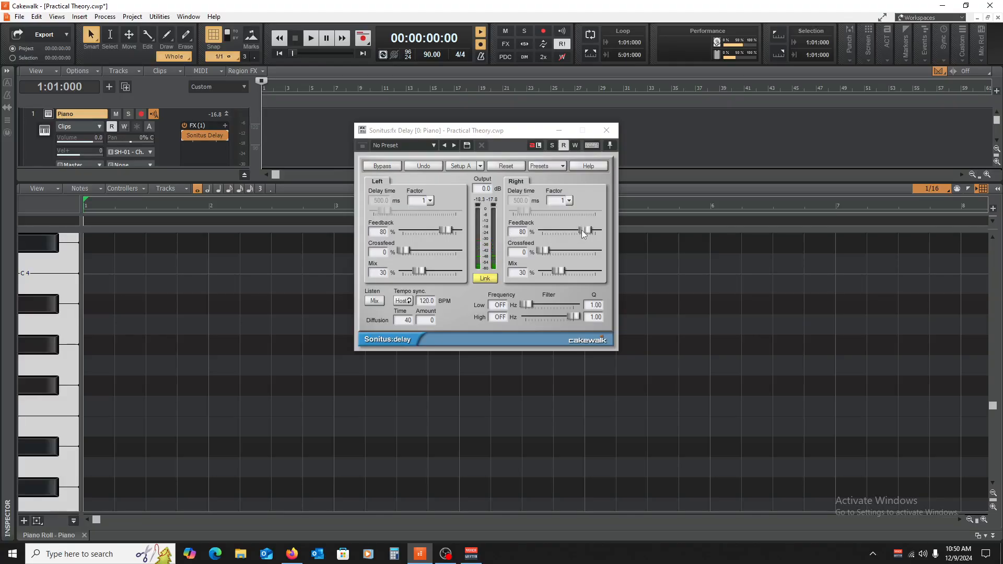
Set the linked Feedback to 100%, audition the C4 key, and reset Feedback to 0%.
drag(583, 230, 595, 230)
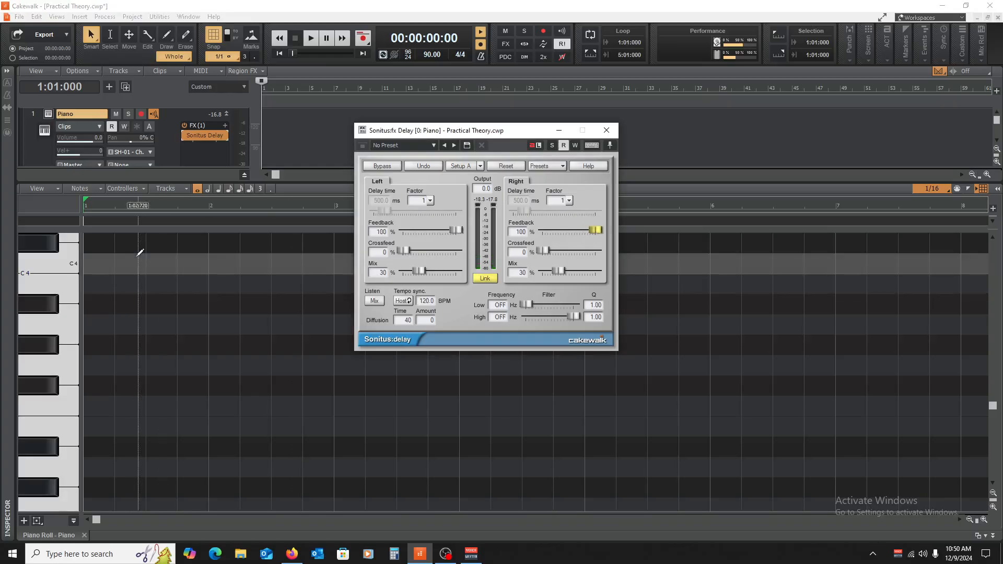
click(48, 269)
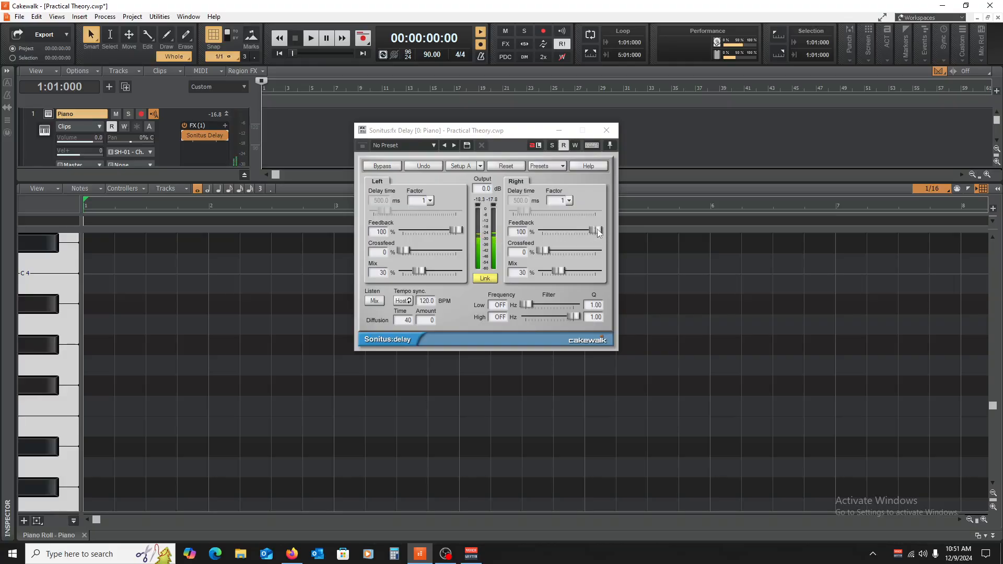
drag(597, 229, 544, 230)
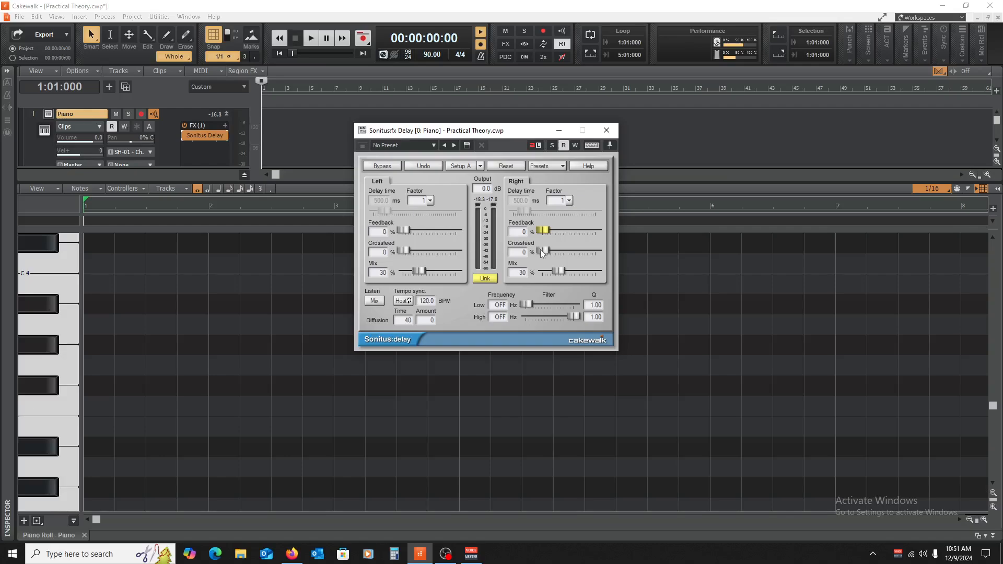
Set Feedback to 40% and Crossfeed to 49%, audition A3, raise them to 60% and 63%, and reset both to 0%.
drag(542, 250, 558, 250)
drag(543, 230, 568, 250)
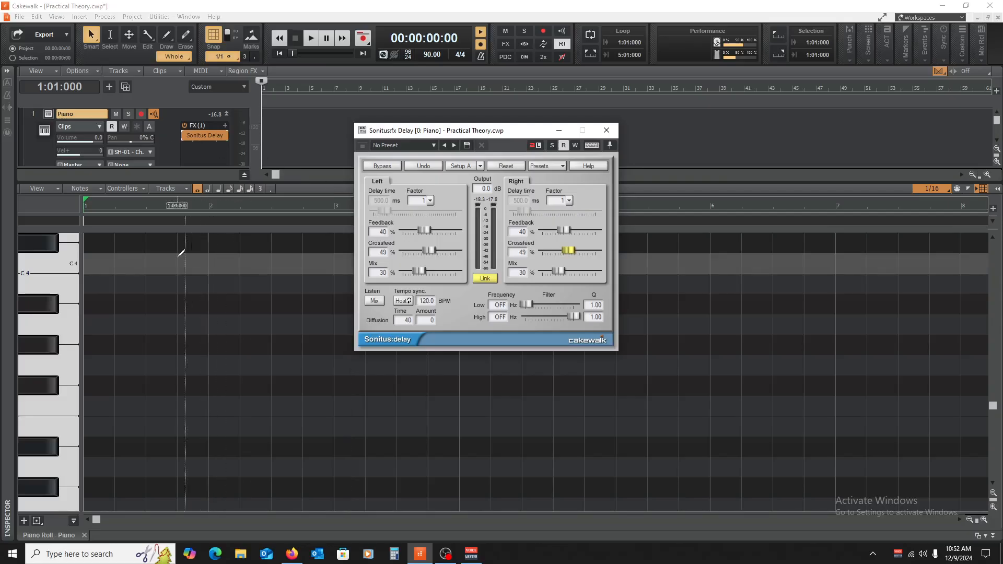
click(40, 329)
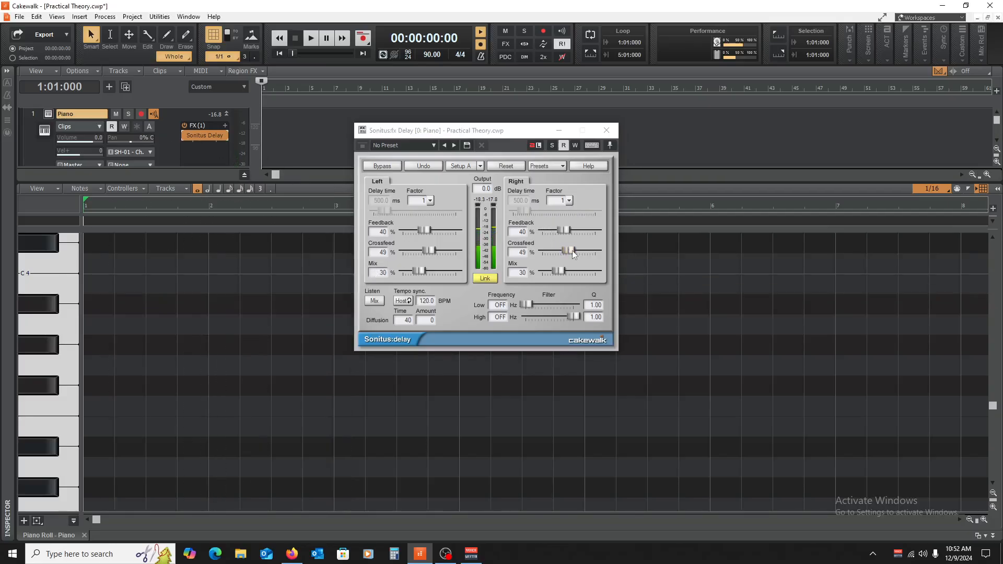
mouse_move(568, 249)
mouse_down()
mouse_move(578, 250)
mouse_move(575, 230)
mouse_up()
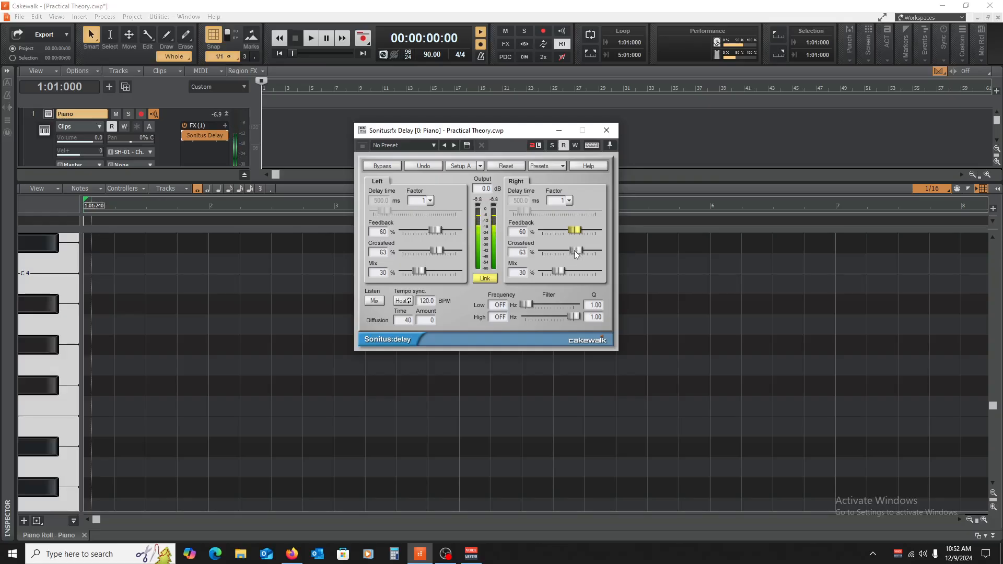
drag(575, 250, 544, 231)
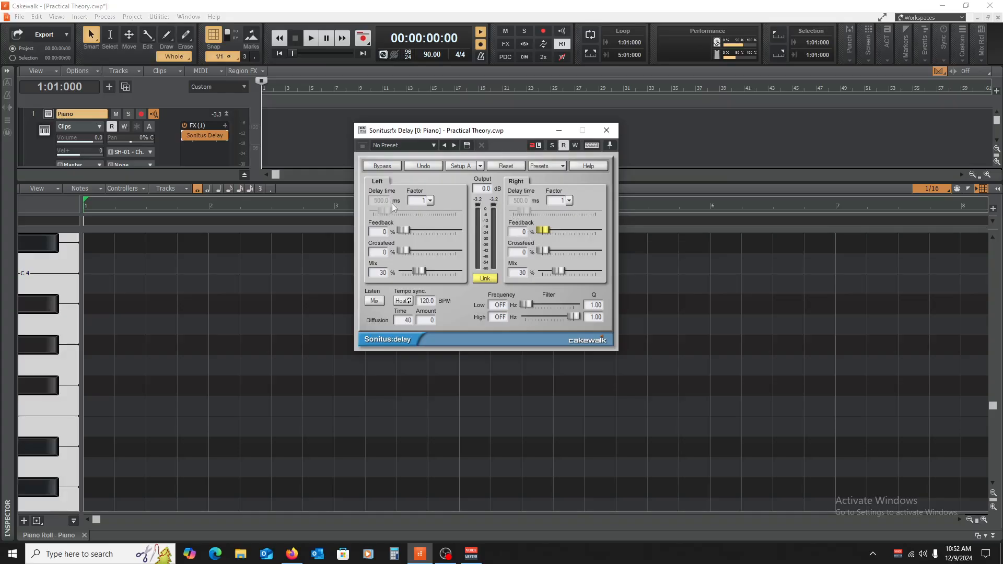
Switch to the Delay document in Google Docs and add the lines "Factor" and "Crossfeed" below "Mix".
click(292, 553)
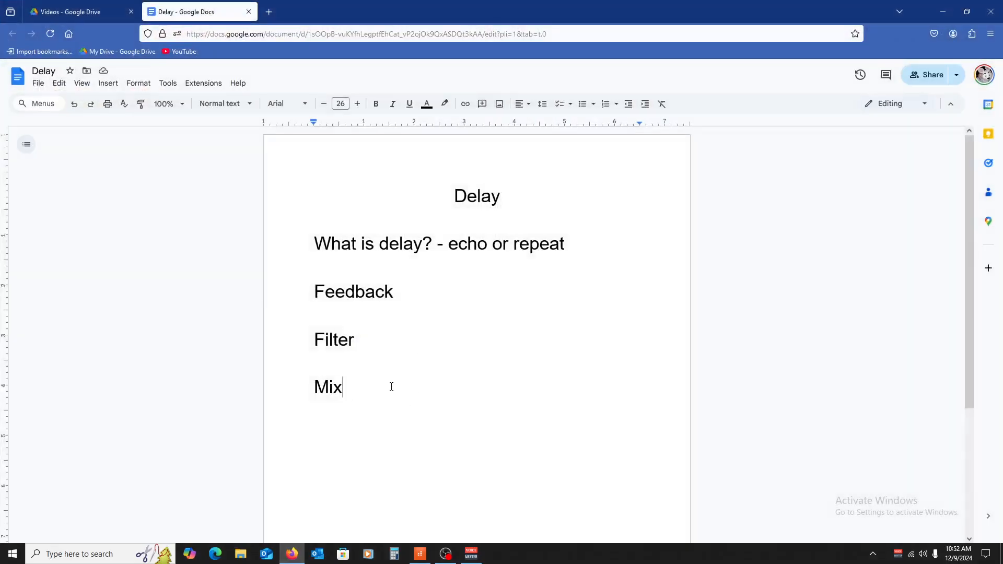
key(Return)
text(Factor)
key(Return)
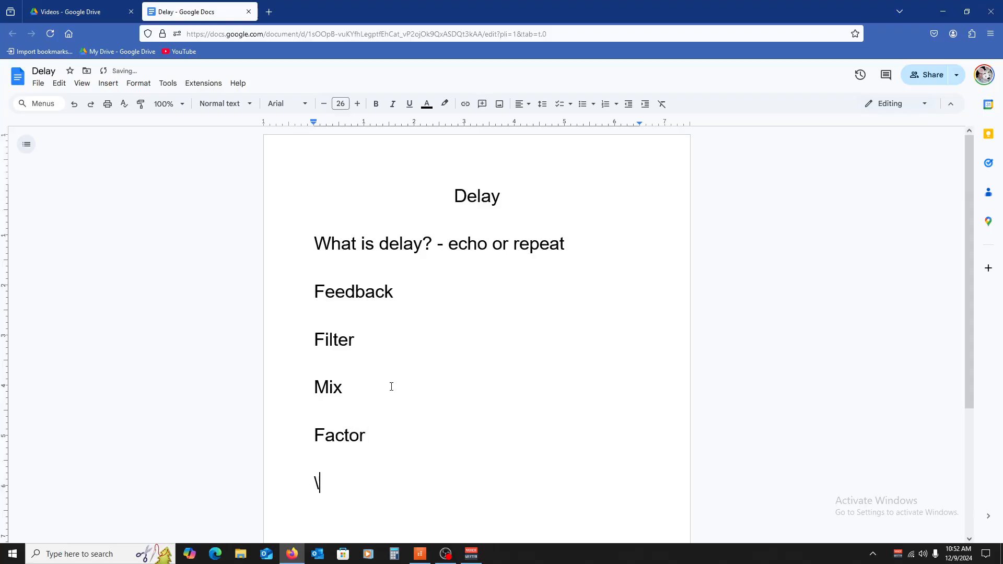
text(Crossfeed)
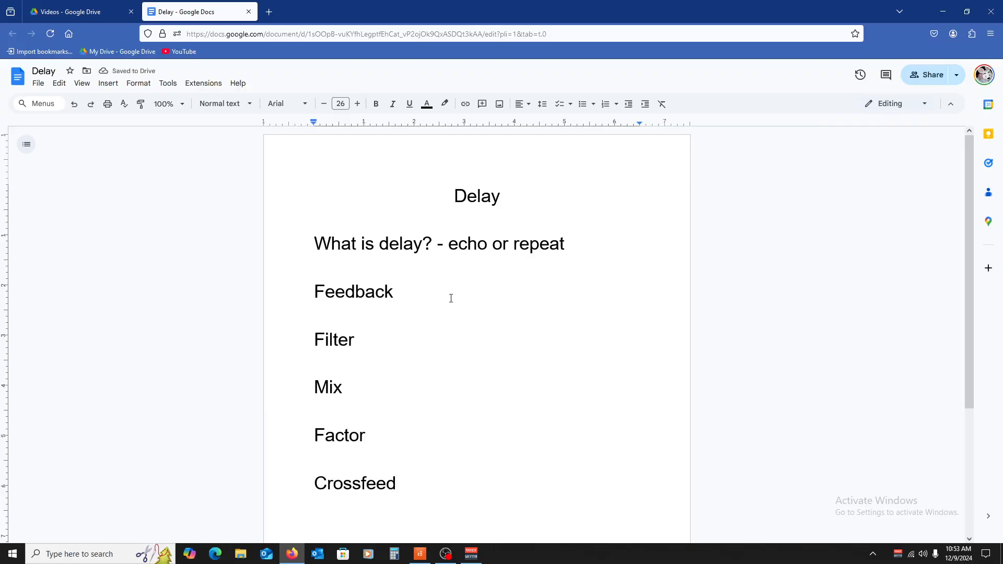
Add the description "- How many repeats" to the Feedback line and "- How loud the repeats are" to the Crossfeed line.
text( - How many rep)
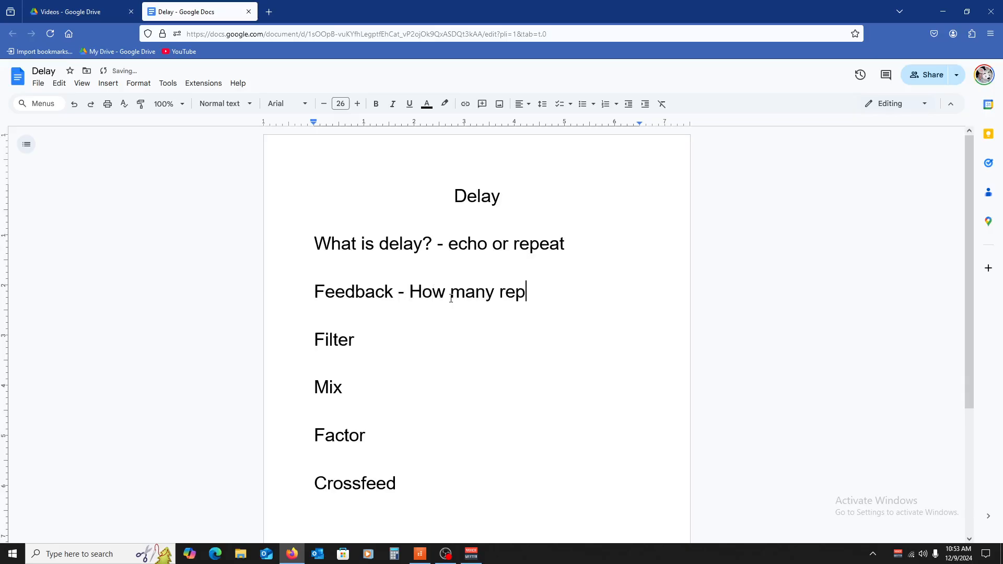
text(eats)
click(496, 480)
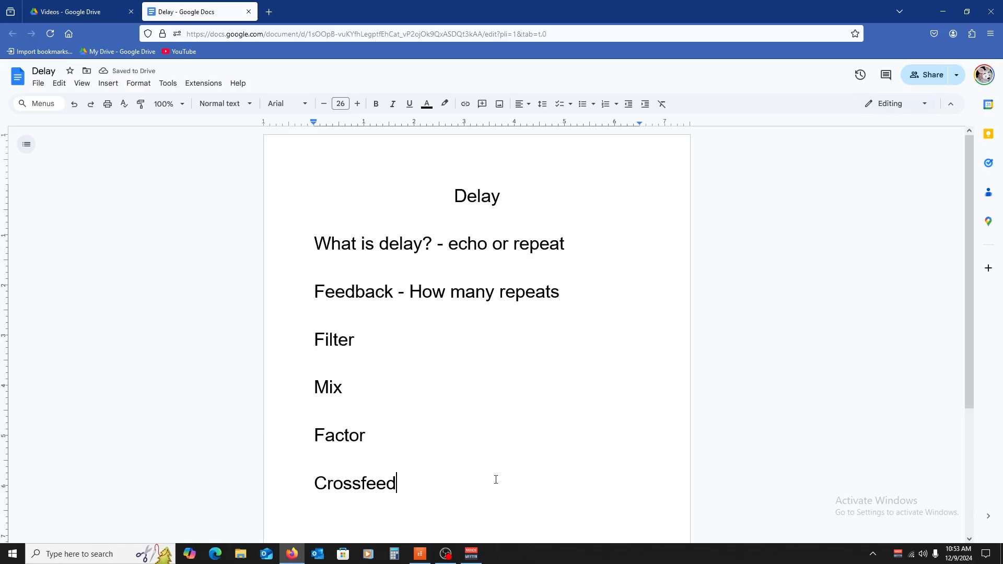
text(- How lou)
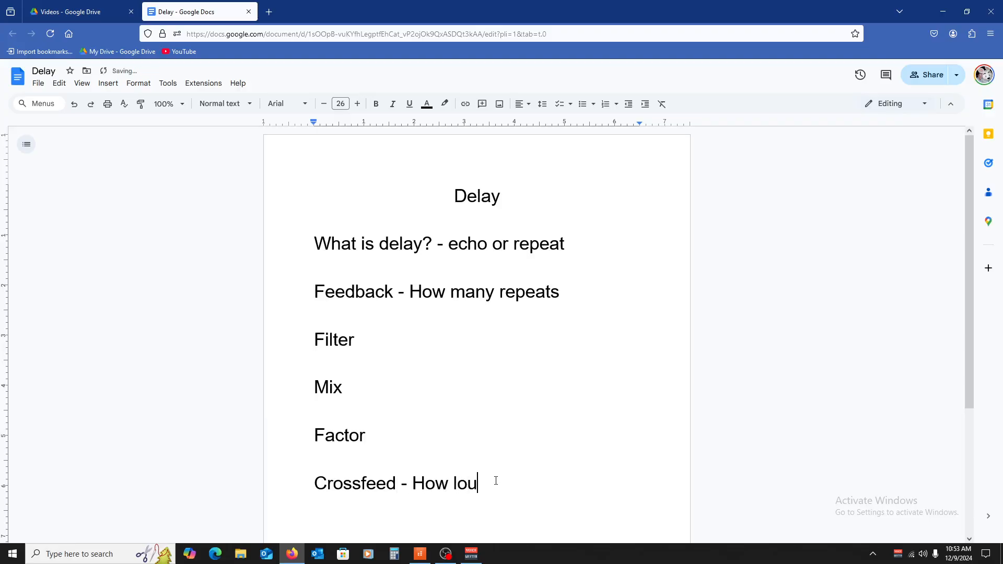
text(d the repeats are)
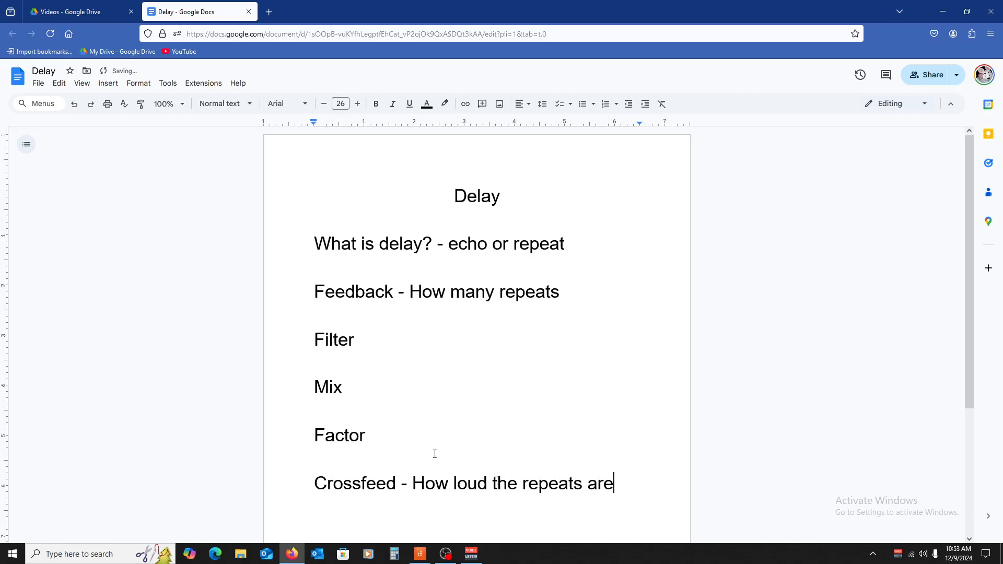
click(434, 437)
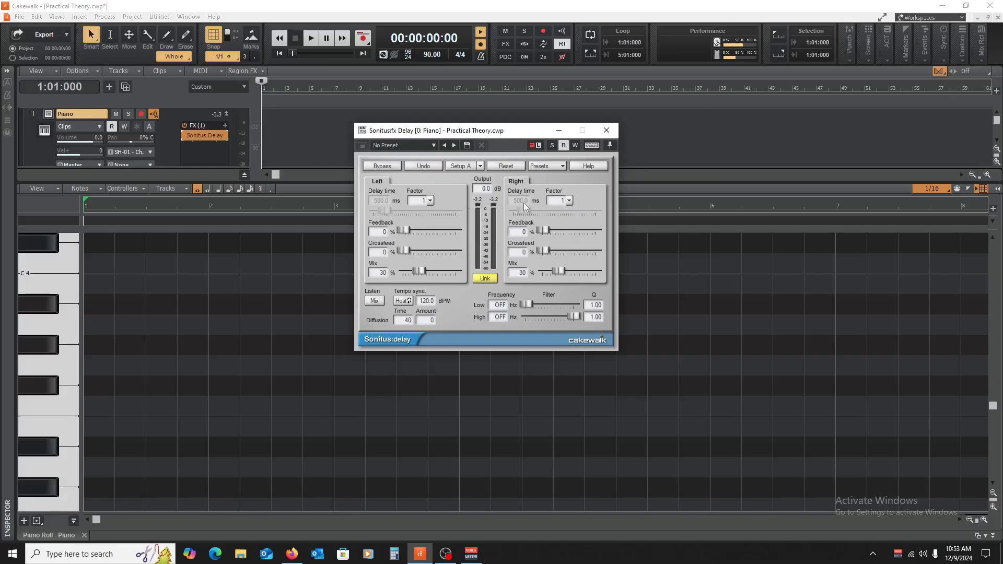
Return to Cakewalk, set the right channel's Factor to 1/2 in Sonitus Delay, and audition the A3 key.
click(570, 201)
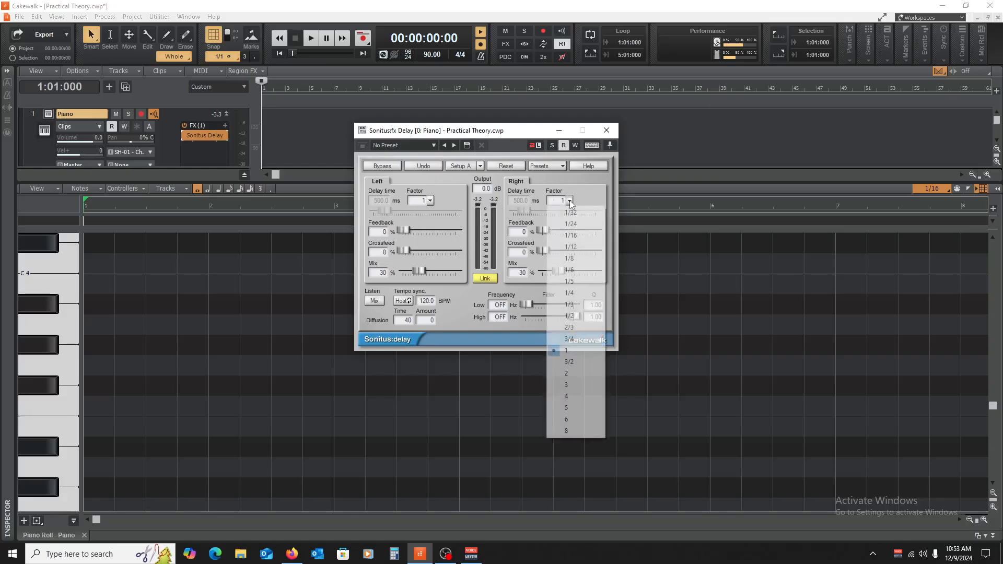
click(572, 316)
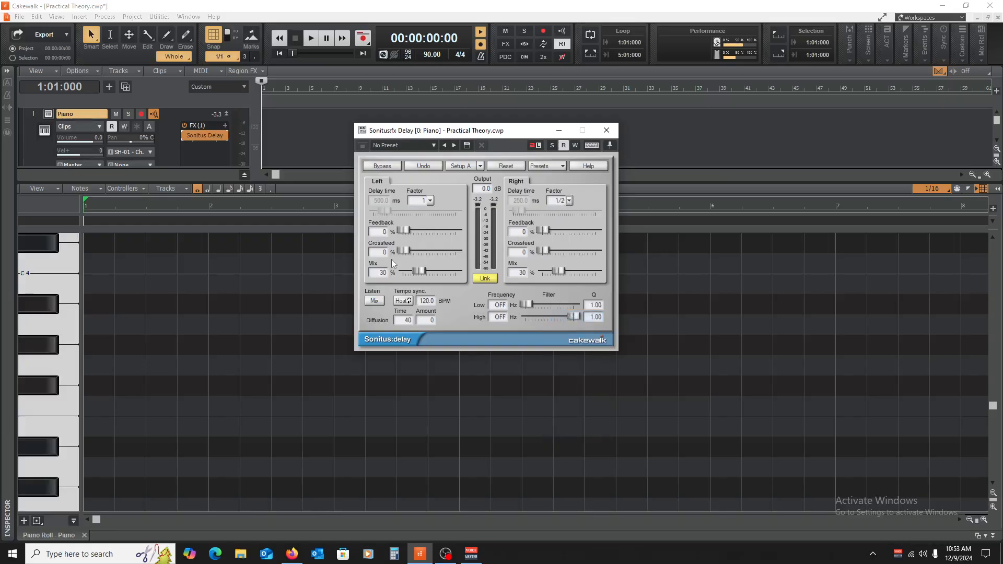
click(34, 330)
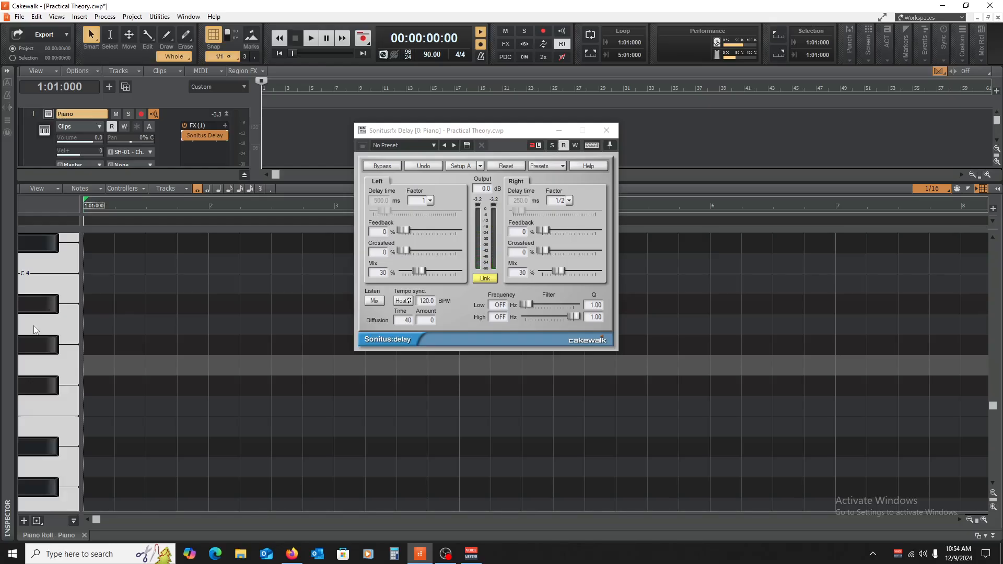
scroll(34, 329, up, 1)
click(38, 339)
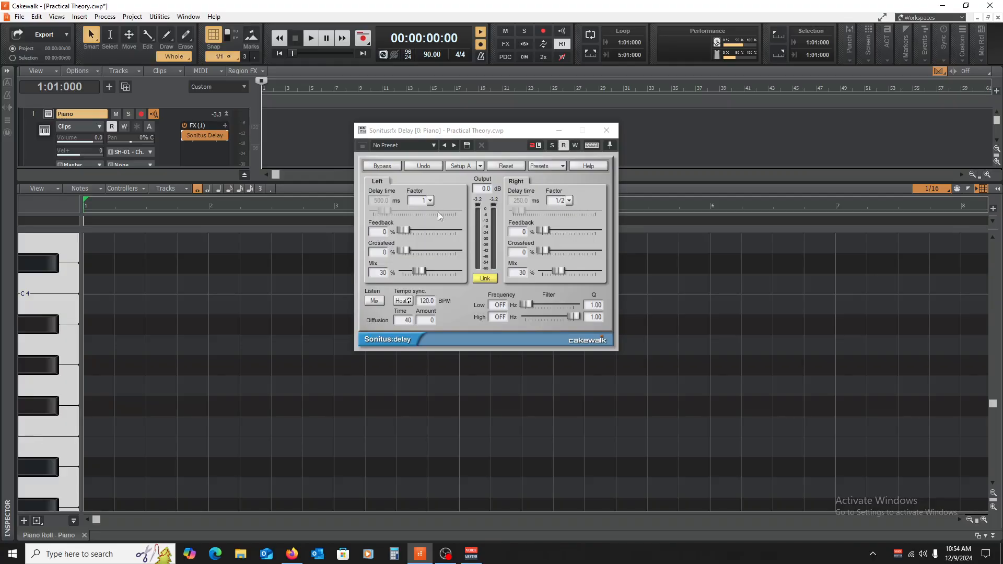
Set the linked Feedback to 20%, audition the B3 key, and return Feedback to 0%.
drag(544, 231, 554, 234)
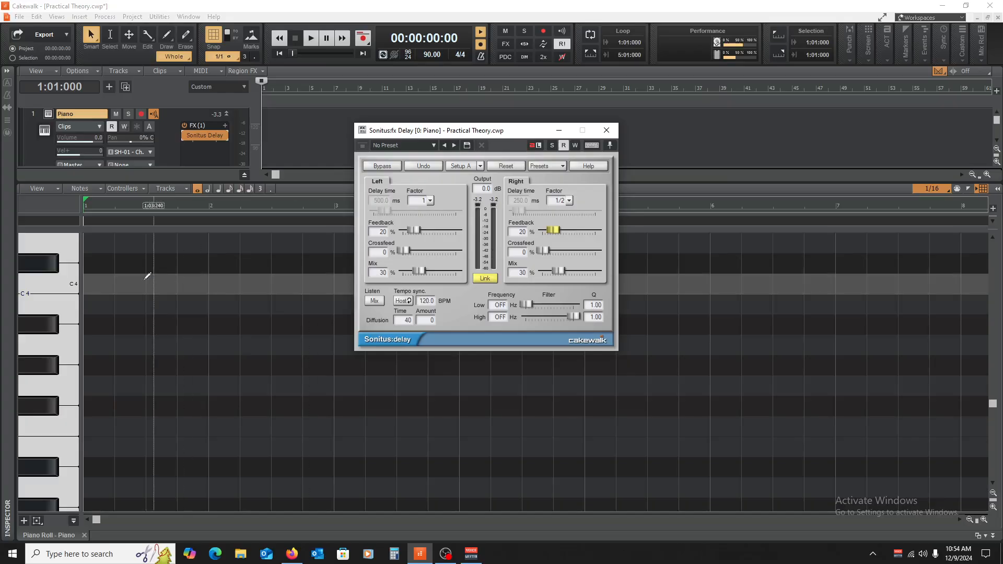
click(52, 303)
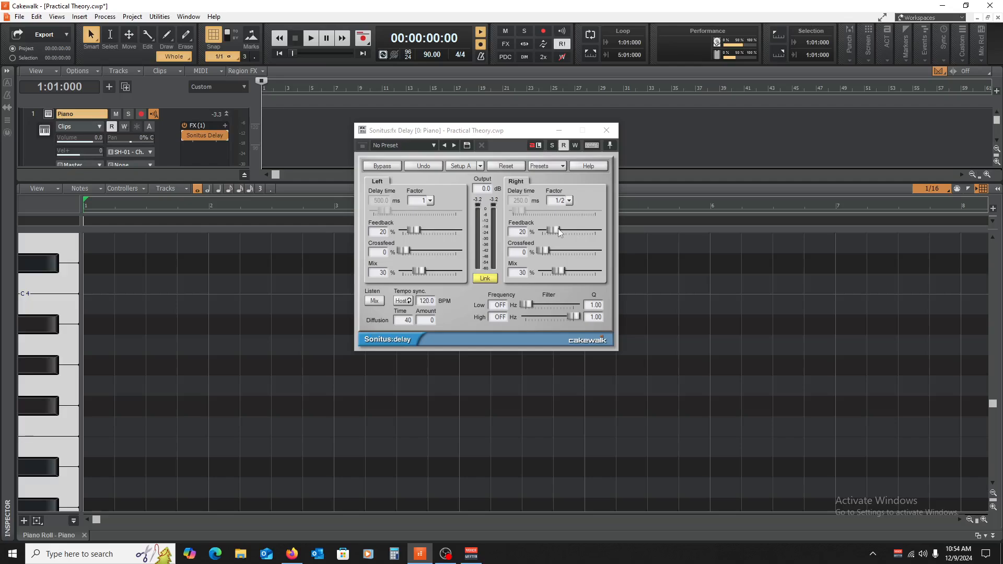
drag(558, 232, 542, 232)
Set the right channel's Factor to 3/4 in Sonitus Delay and audition the A3 and B3 keys.
click(570, 201)
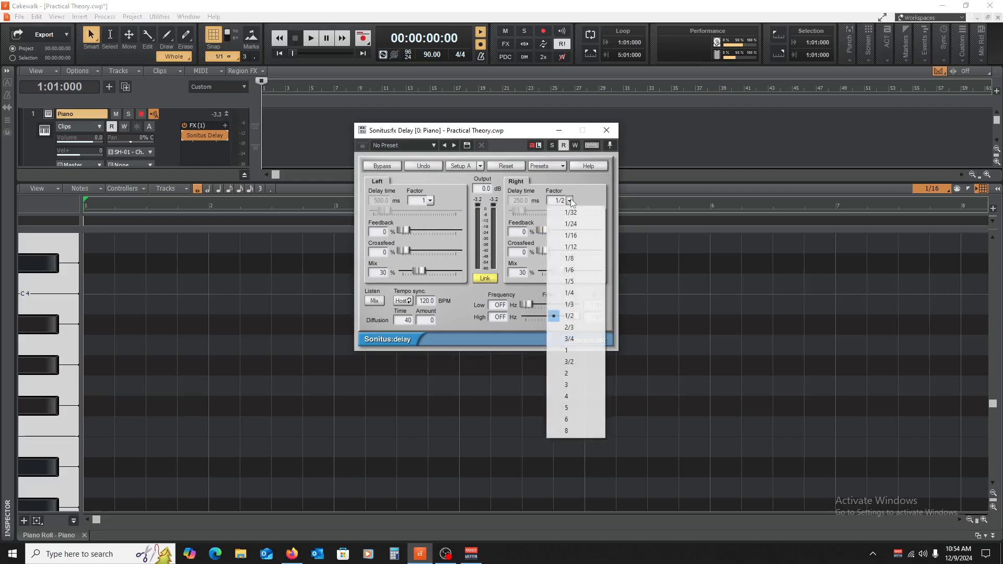
click(589, 340)
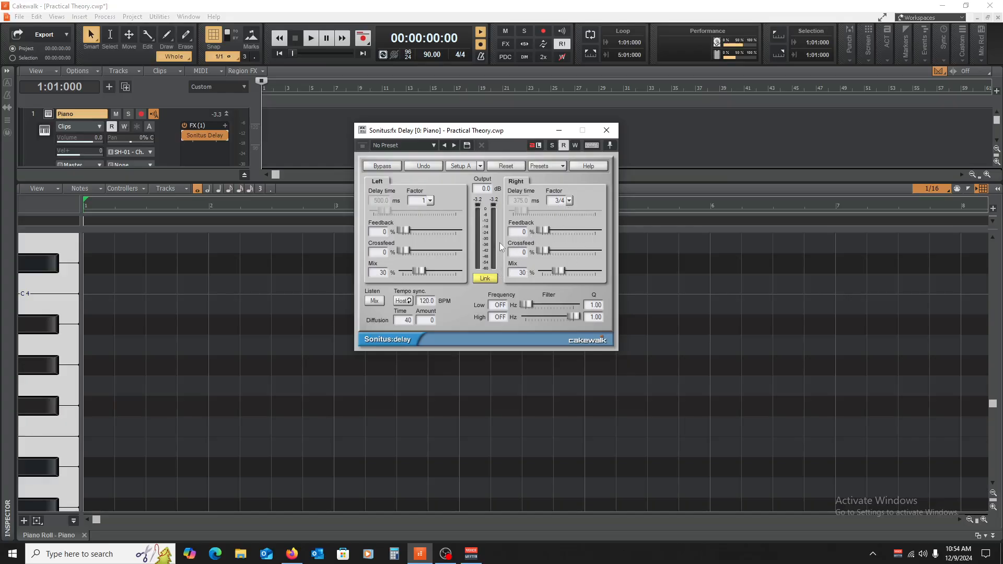
click(45, 344)
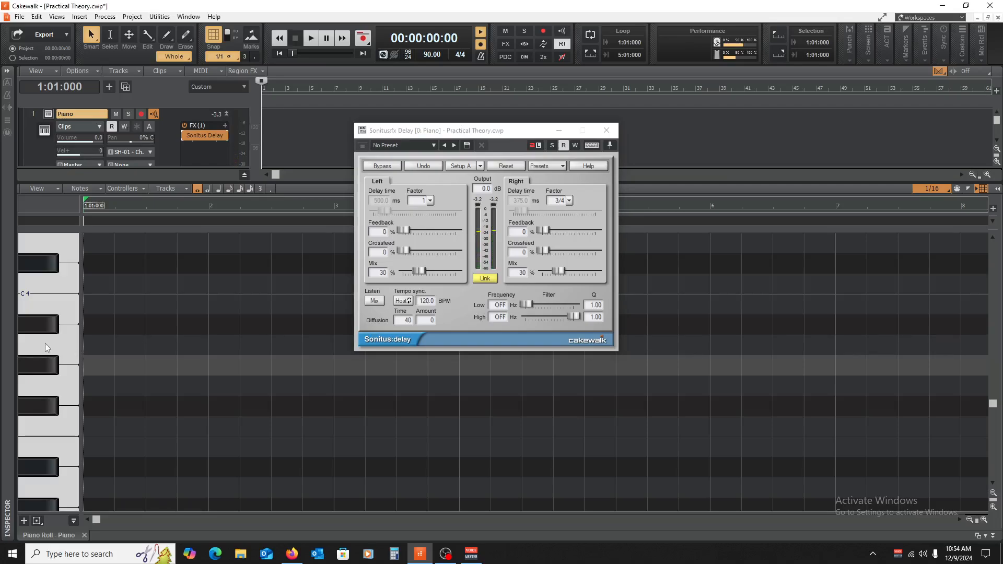
click(47, 308)
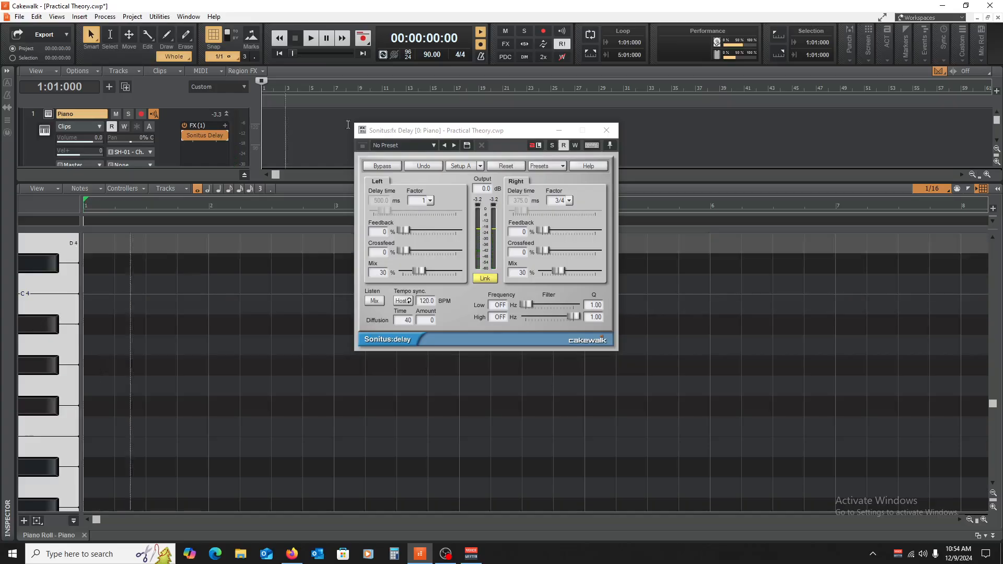
Set the left channel's Factor to 3/4, audition the B3 key, and view the right channel's Factor options.
click(429, 201)
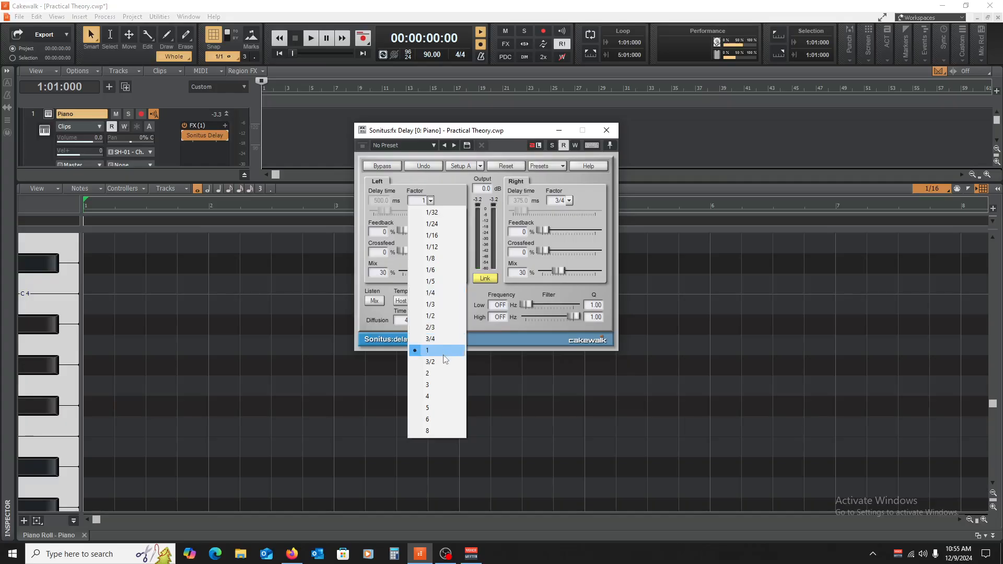
click(446, 334)
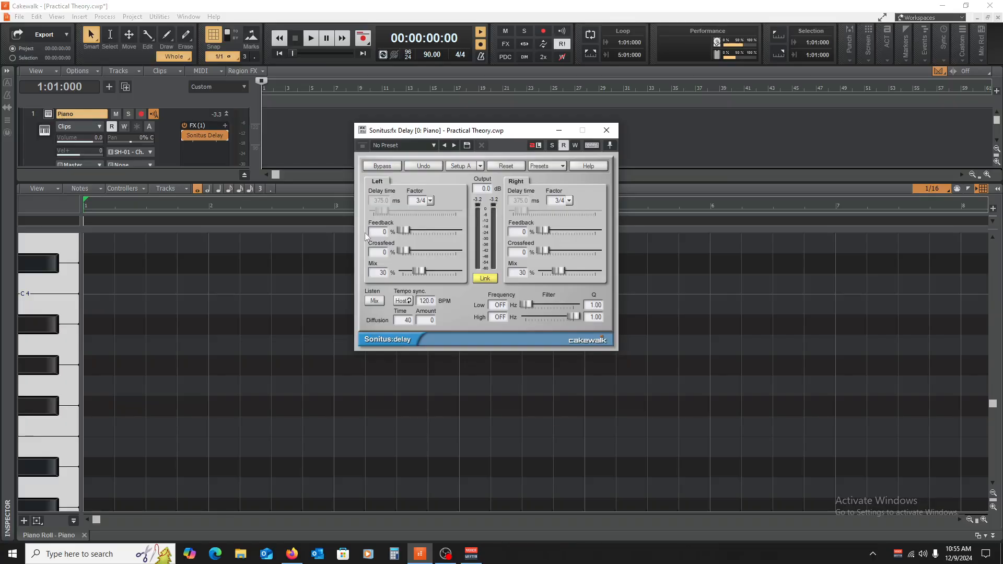
click(62, 307)
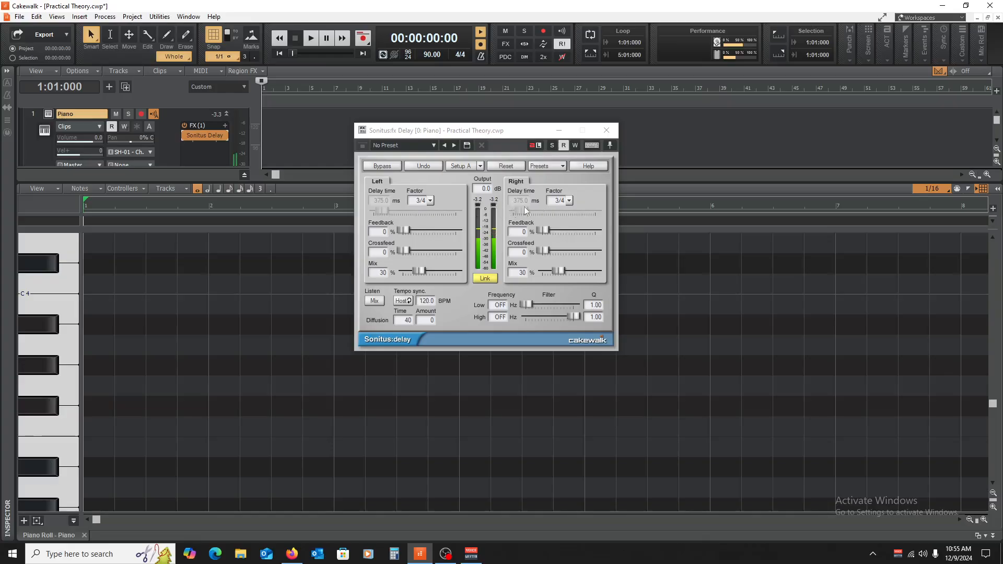
click(569, 200)
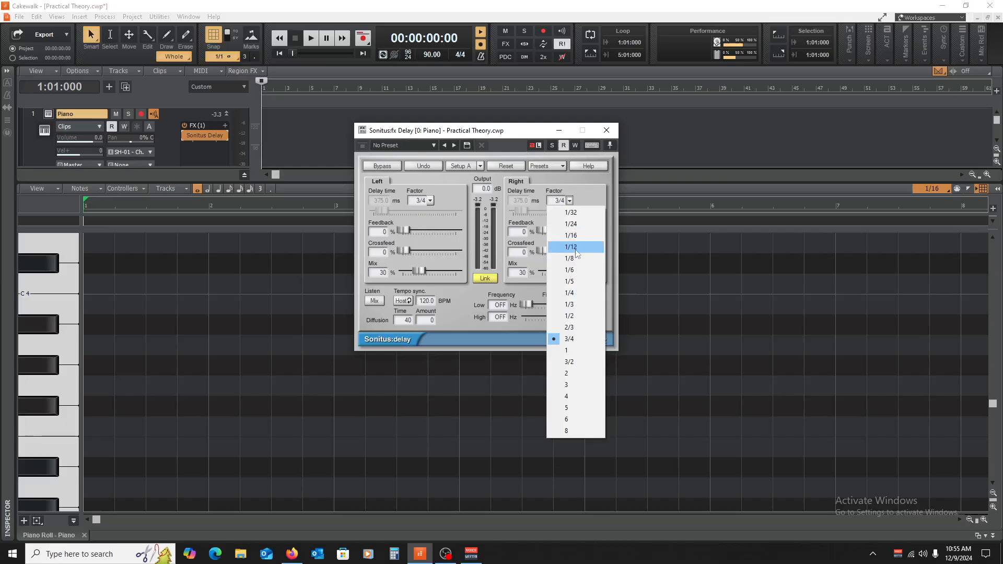
click(456, 214)
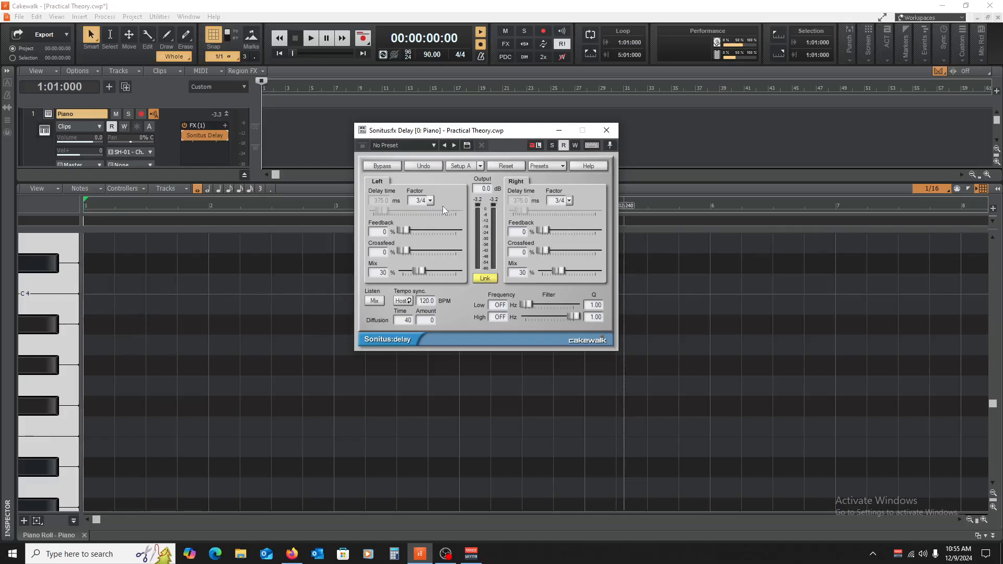
Set the Factor to 1/3 on both the right and left channels.
click(570, 201)
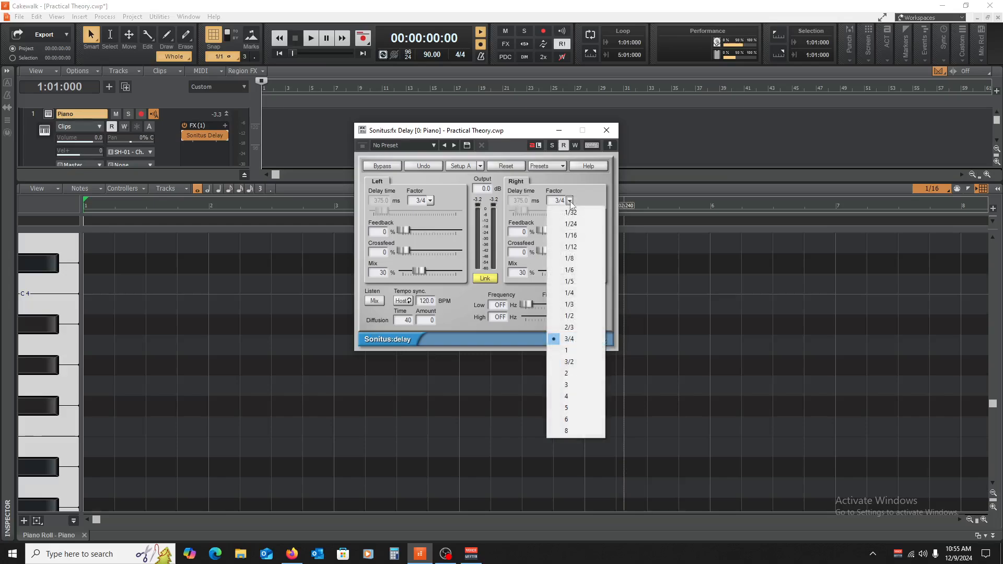
click(584, 308)
click(431, 200)
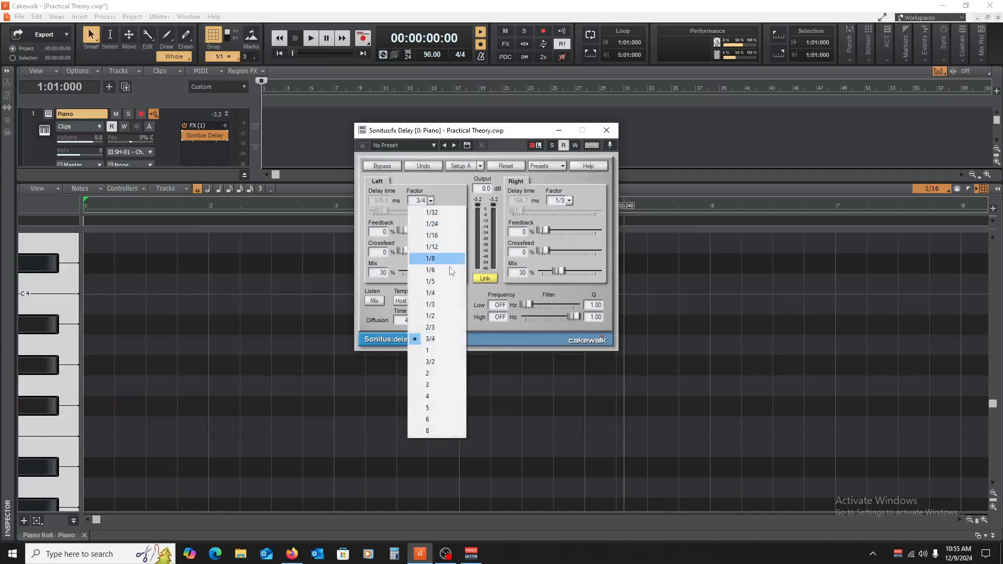
click(441, 304)
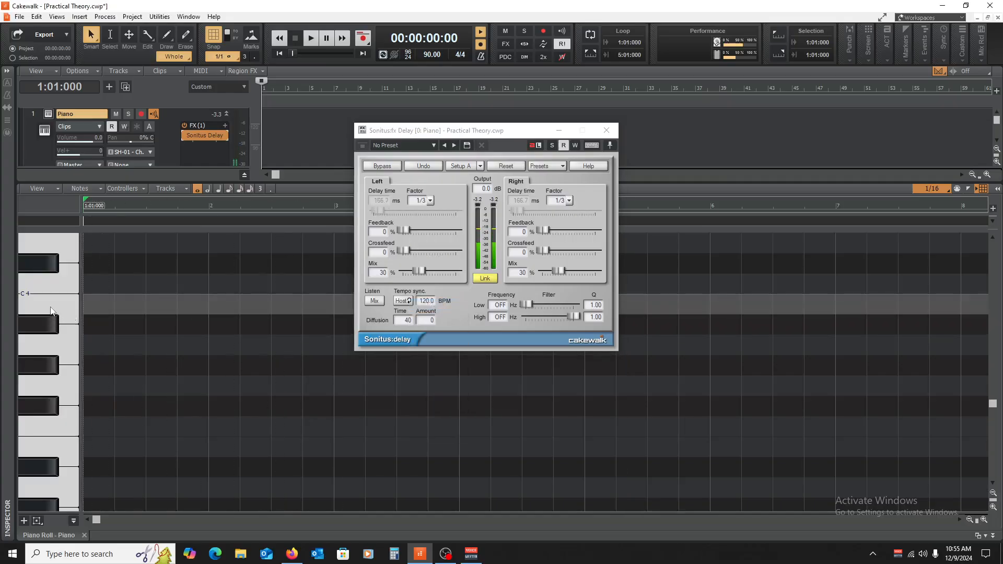
Set the Factor to 1/6 on both channels and audition two piano keys around A3 and B3.
click(569, 201)
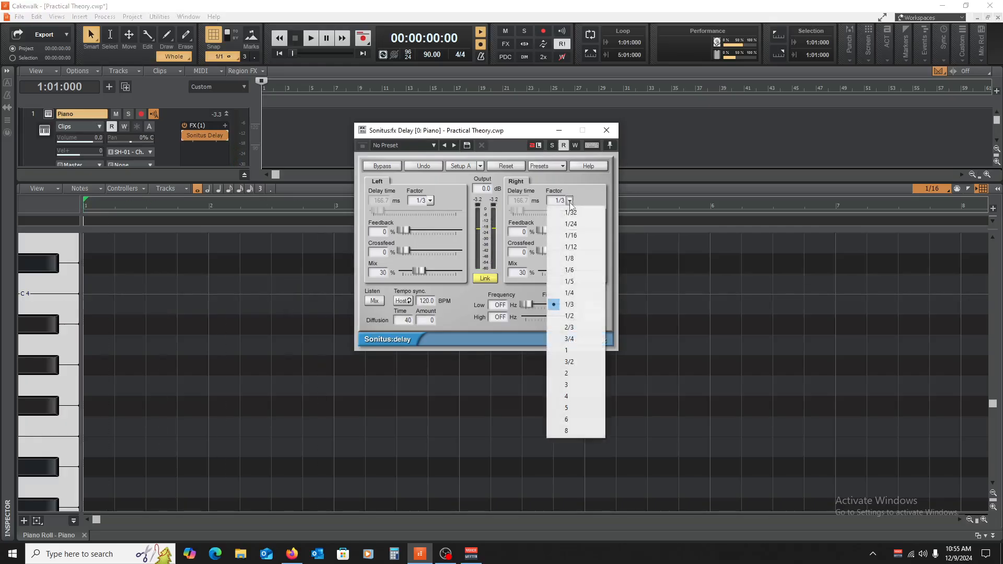
click(575, 271)
click(430, 201)
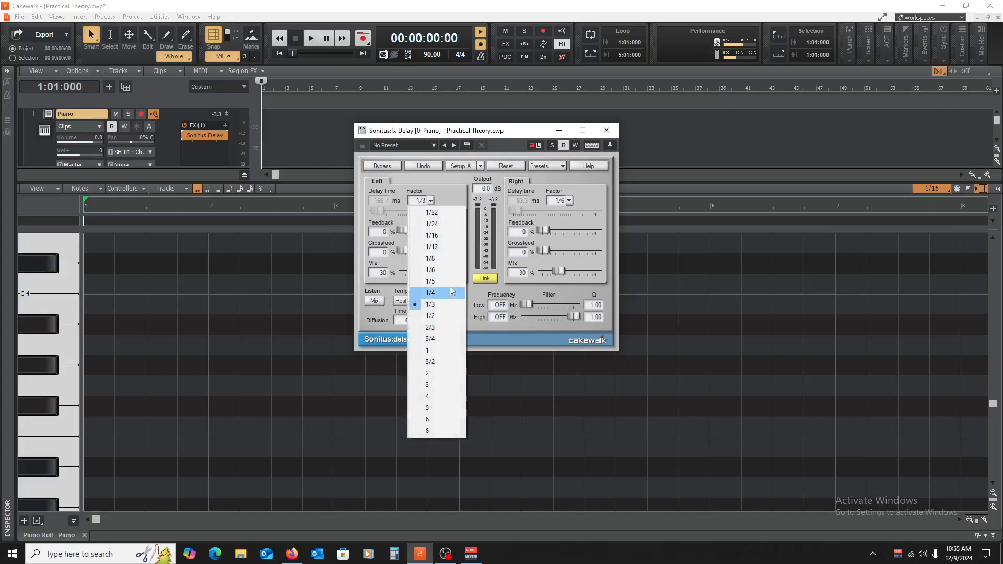
click(443, 269)
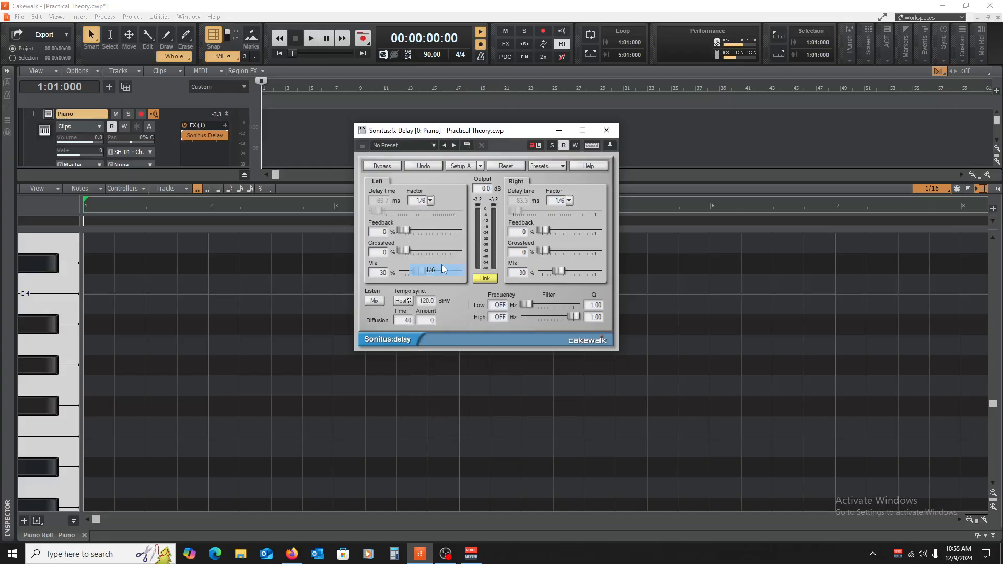
click(54, 314)
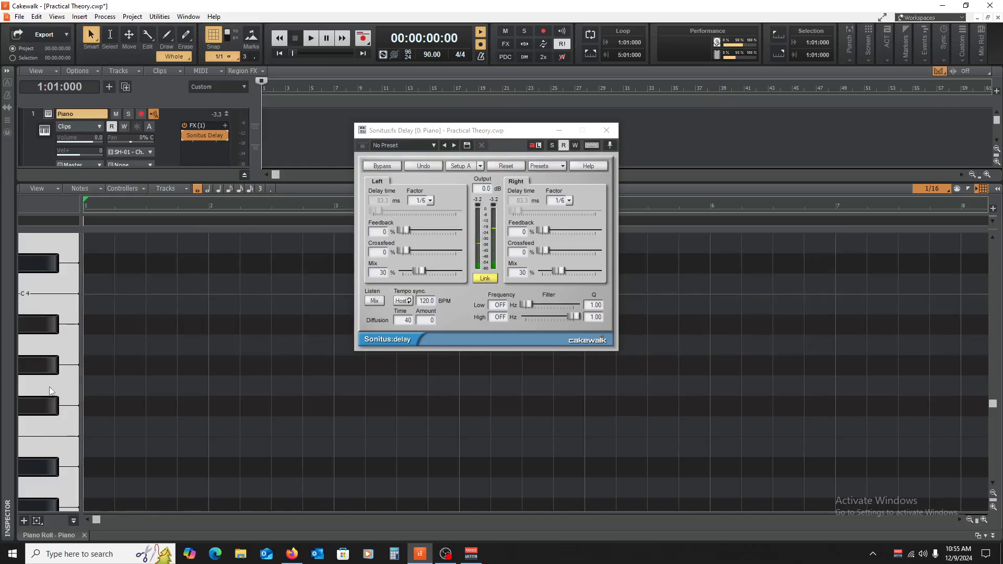
click(52, 341)
Set the Factor to 1 on both channels and change only the right channel's Factor to 2/3.
click(570, 200)
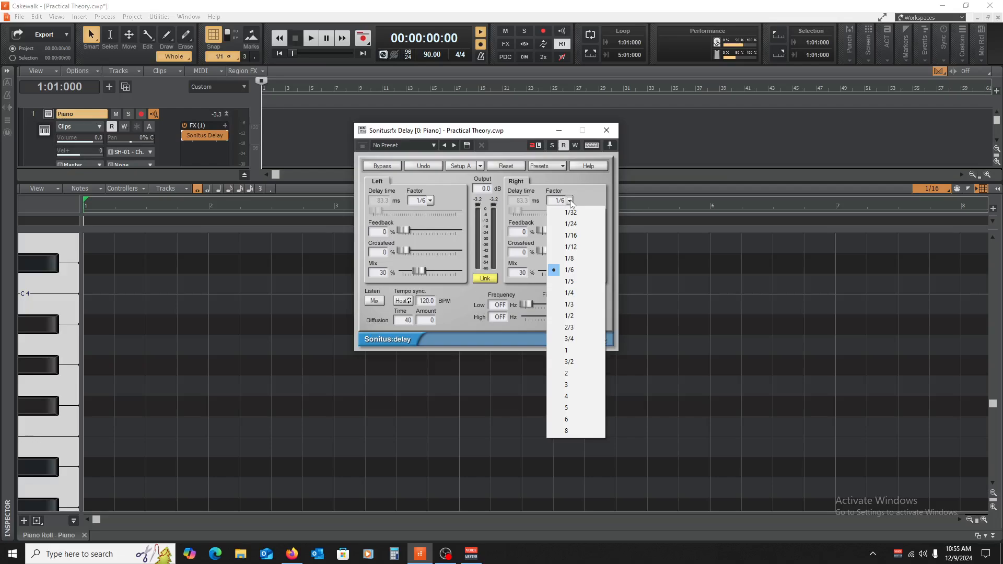
click(584, 348)
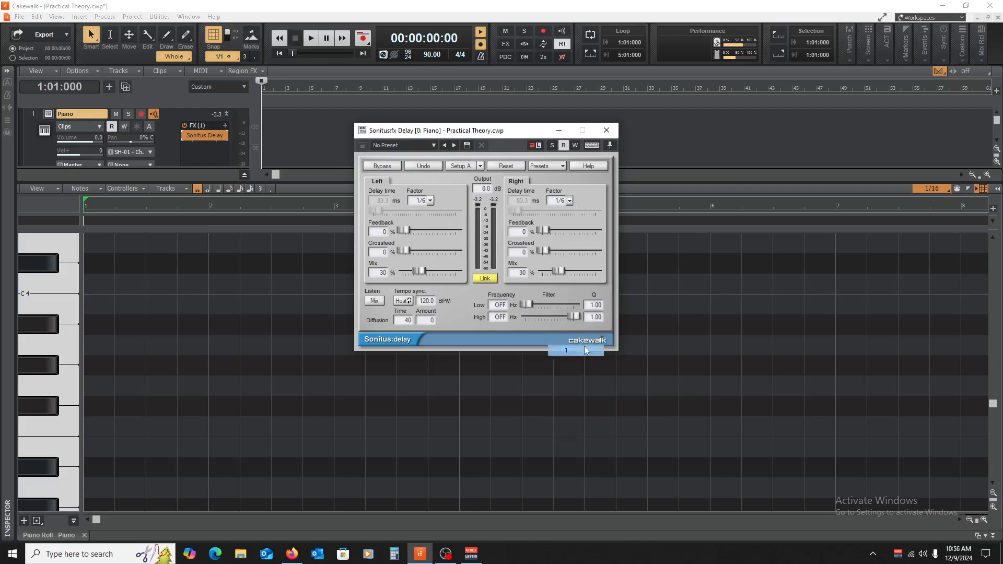
click(430, 200)
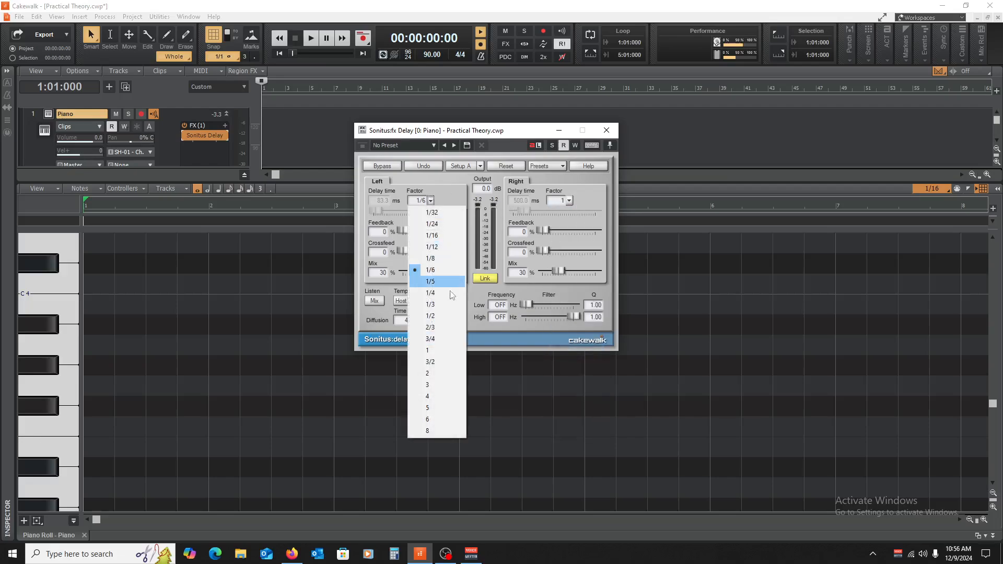
click(448, 350)
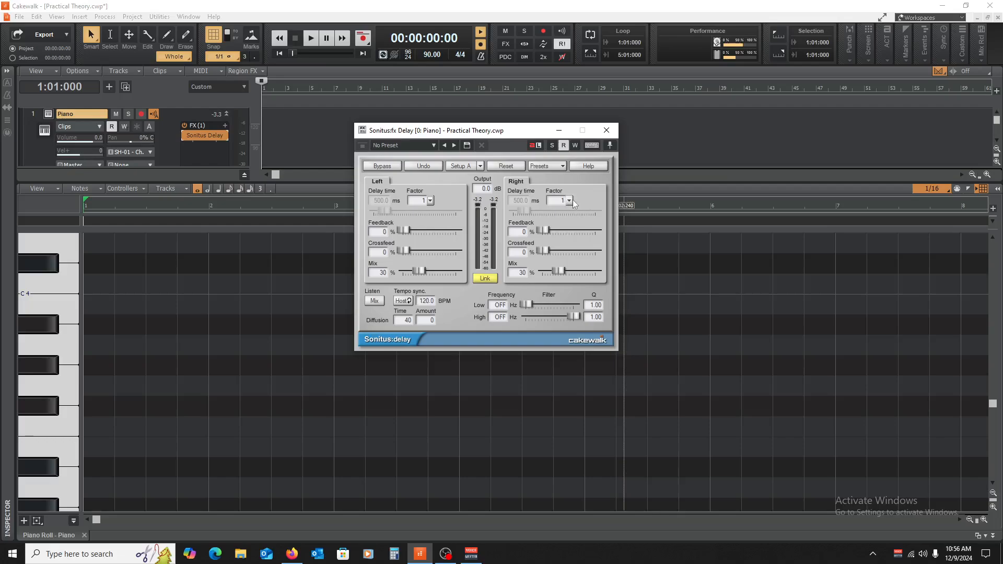
click(570, 201)
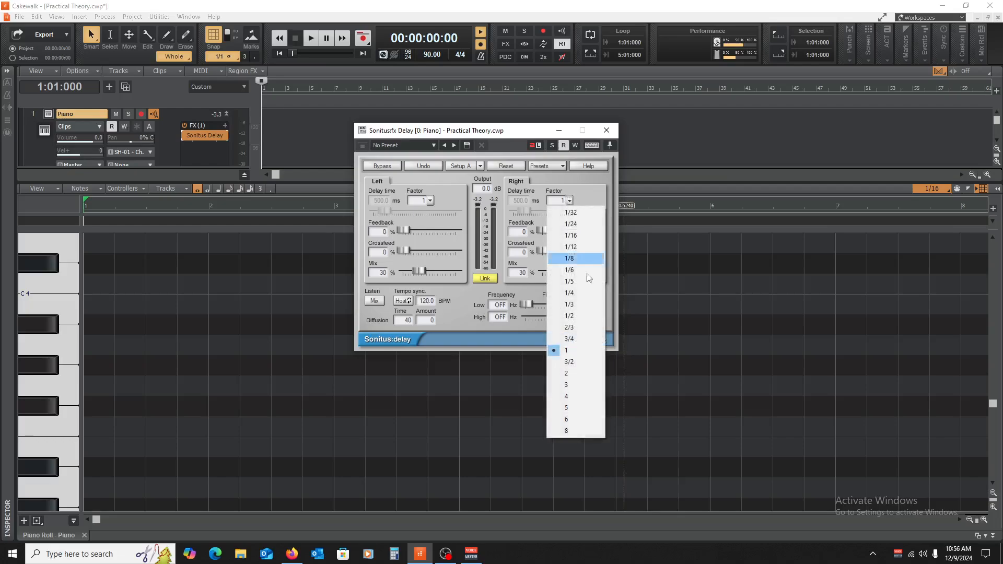
click(570, 328)
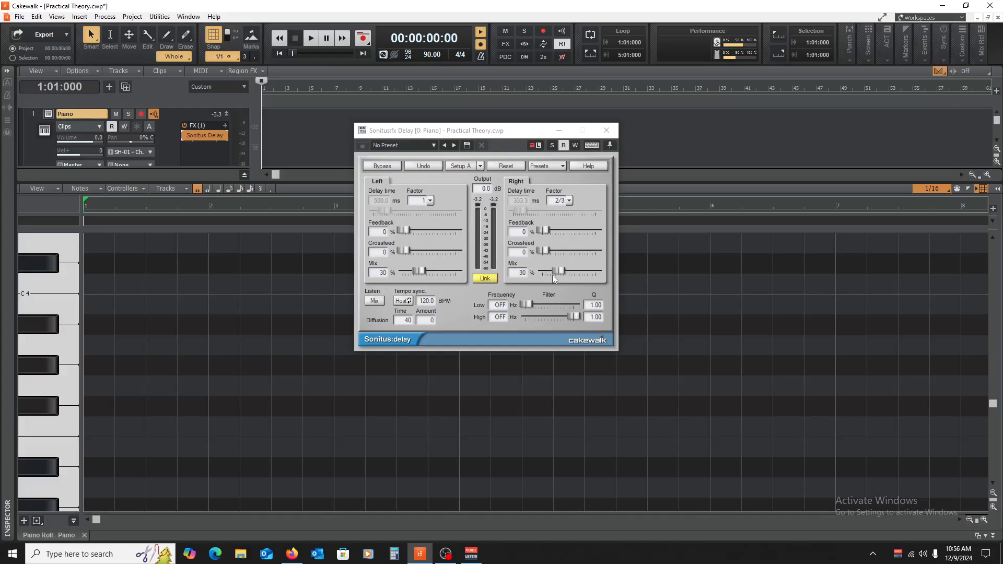
Raise the linked Mix to 38%, lower it to 0%, and audition the B3 key without any delay signal.
mouse_move(557, 270)
mouse_down()
mouse_move(594, 271)
mouse_move(543, 271)
mouse_move(562, 270)
mouse_up()
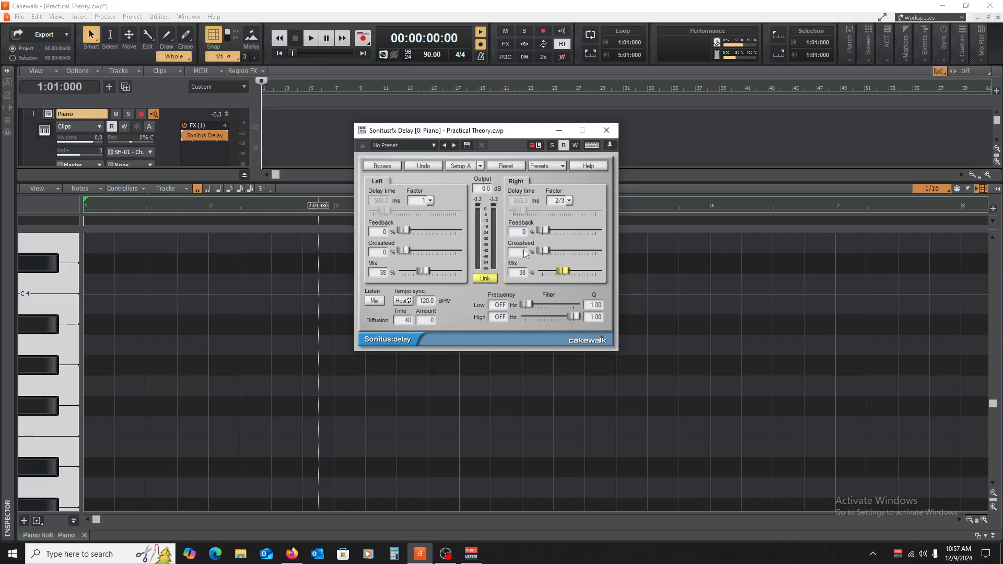
drag(562, 271, 540, 272)
click(54, 307)
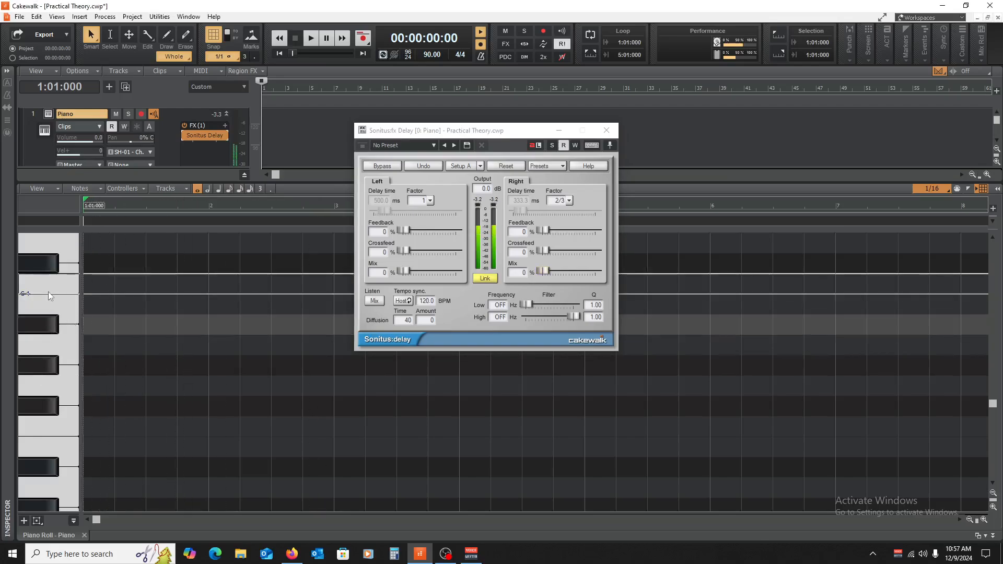
Audition the C4 and A3 keys with the linked Mix at 100%, and the G3 key with Mix lowered to 22%.
drag(542, 271, 596, 271)
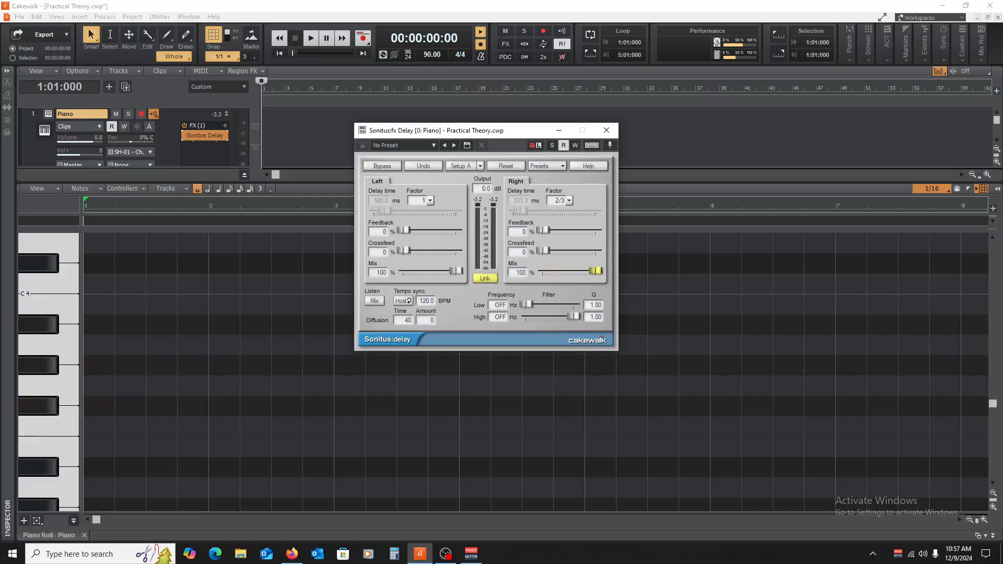
click(53, 289)
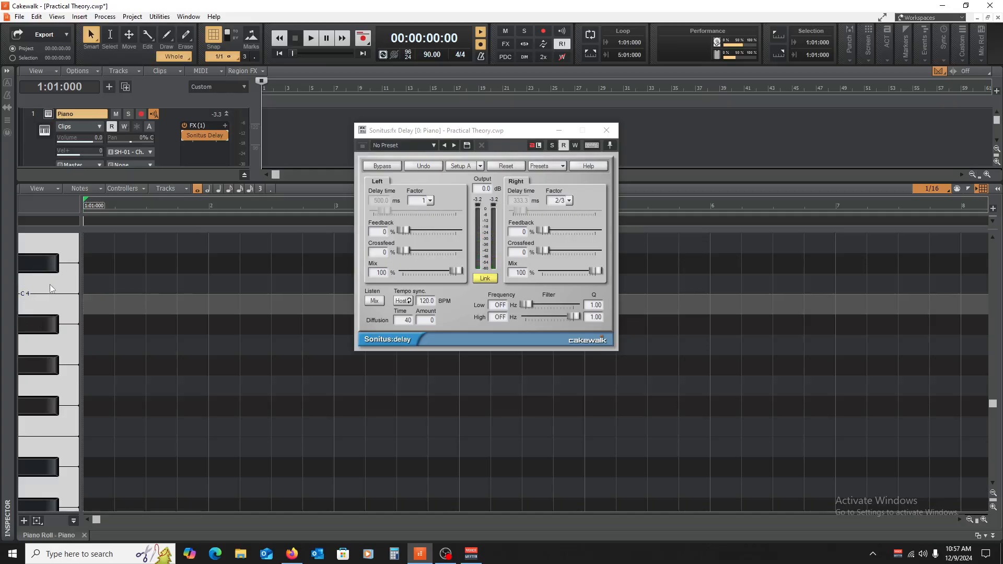
click(51, 288)
click(49, 351)
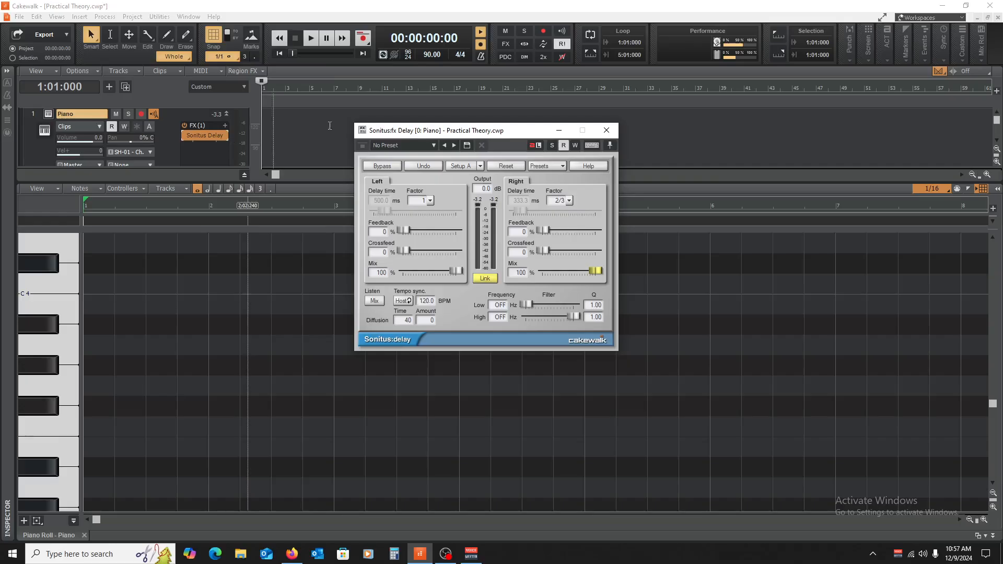
drag(595, 271, 552, 273)
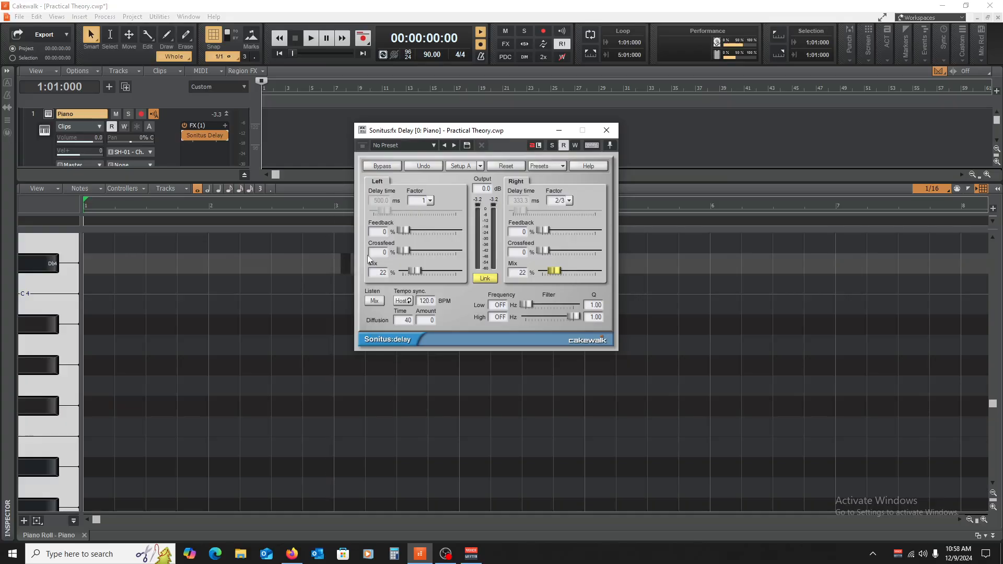
click(41, 383)
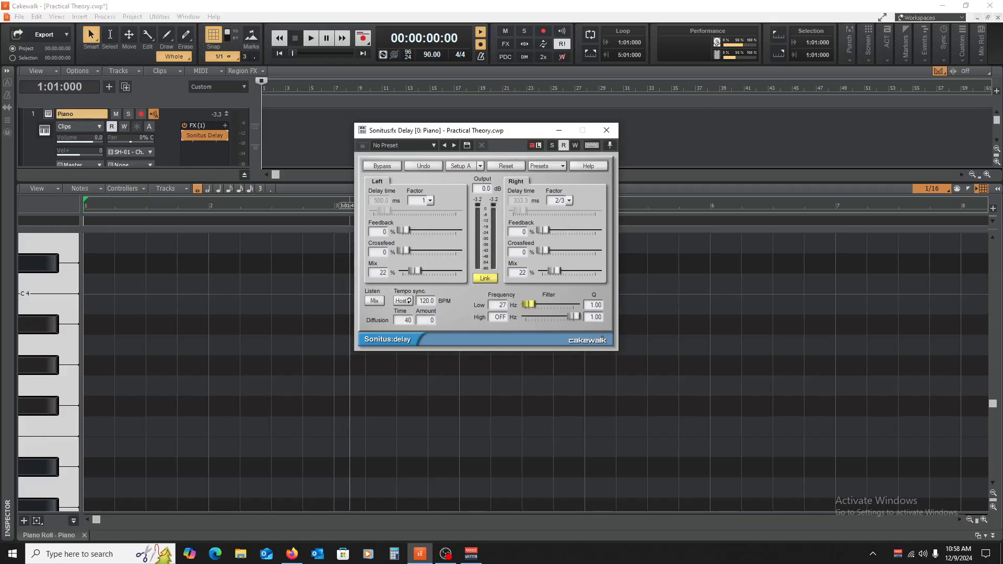
Set the filter's Low frequency to 303 Hz and High frequency to 3476 Hz, and audition the C4 key.
mouse_move(527, 306)
mouse_down()
mouse_move(568, 316)
mouse_move(541, 305)
mouse_up()
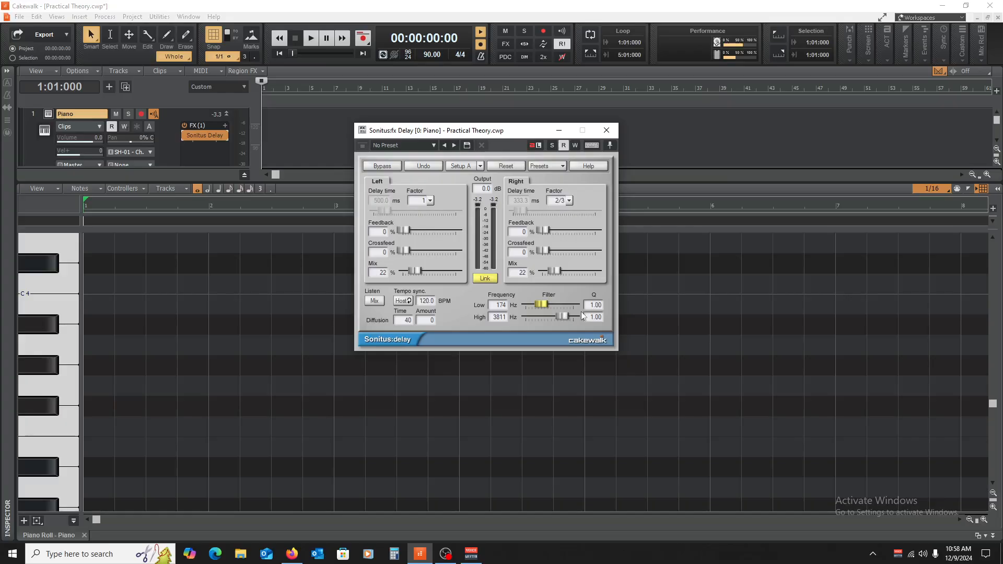
drag(566, 315, 564, 317)
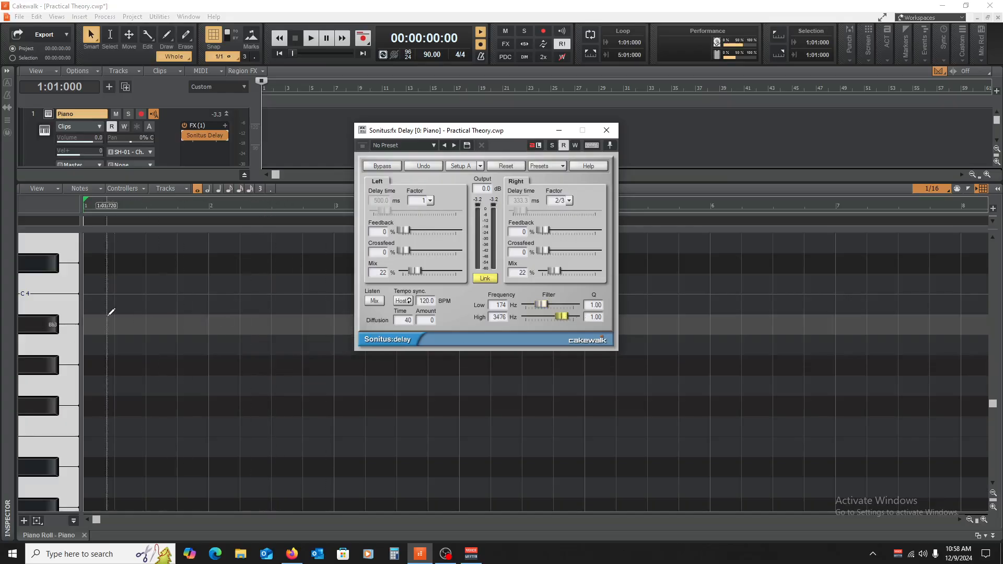
drag(541, 304, 545, 304)
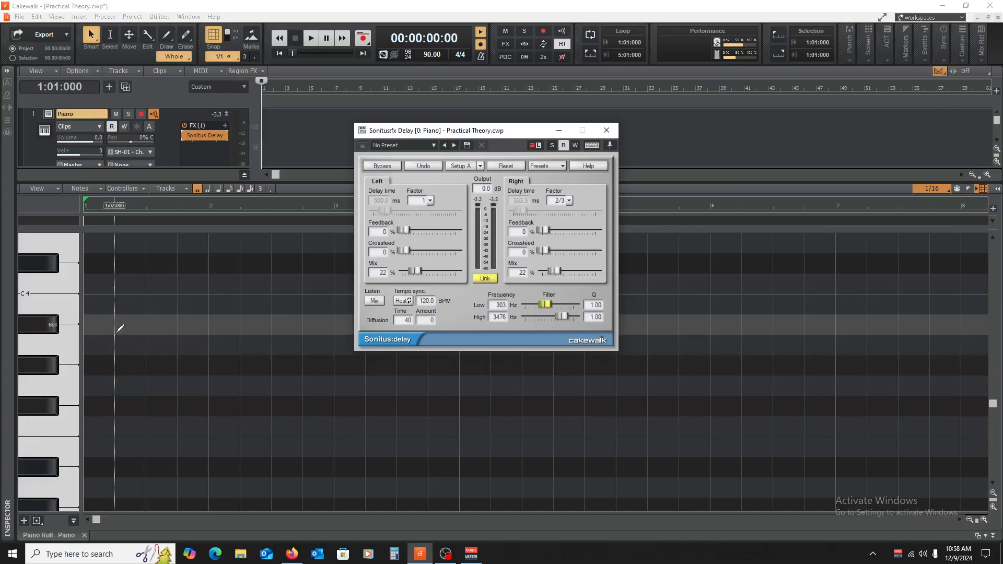
click(41, 291)
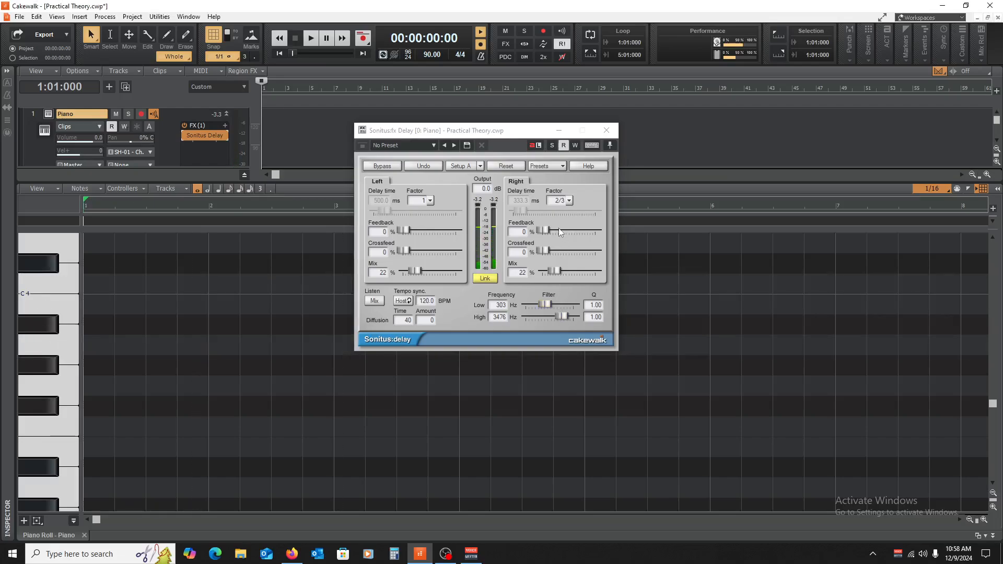
Set the linked Feedback to 36% and audition the C4 key.
drag(546, 230, 562, 230)
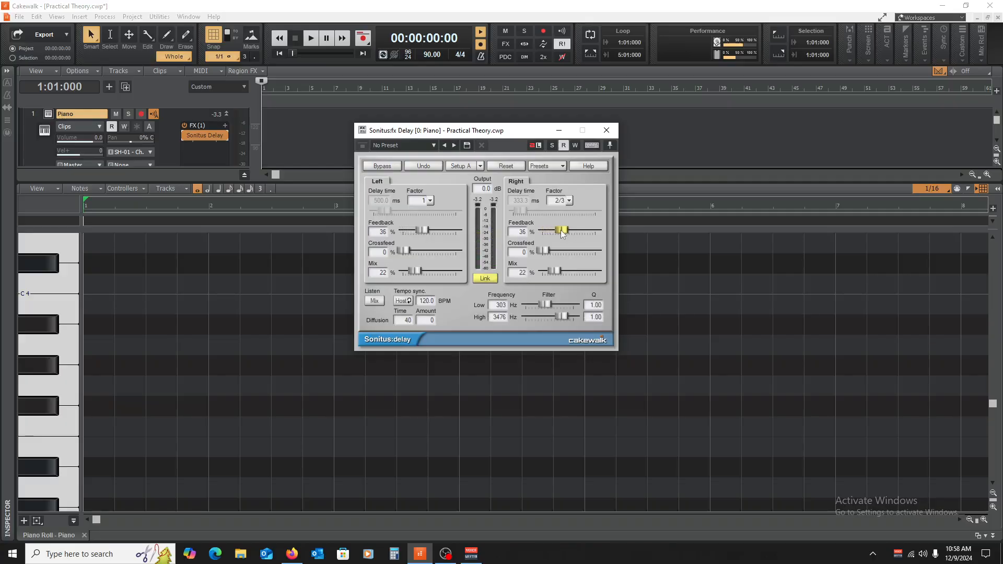
click(43, 284)
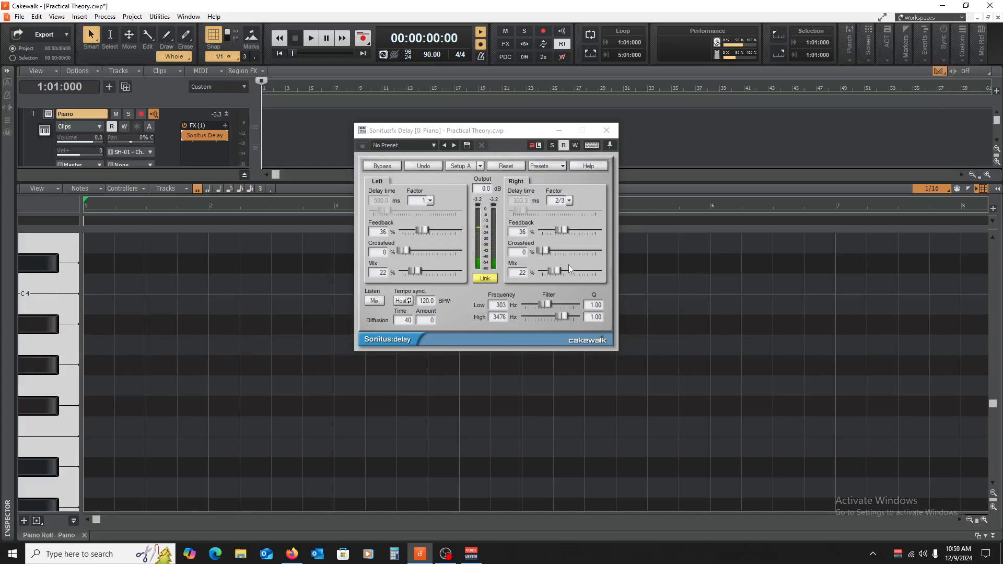
Audition piano keys with the filter at Low 48 Hz and High 1954 Hz, and again at Low 480 Hz and High OFF.
mouse_move(542, 308)
mouse_down()
mouse_move(533, 305)
mouse_move(557, 317)
mouse_up()
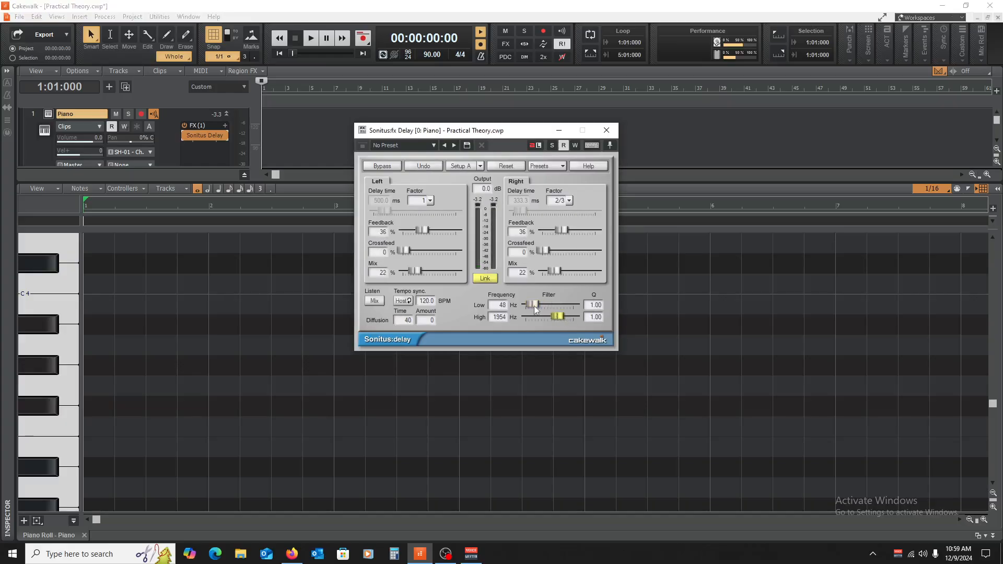
click(57, 343)
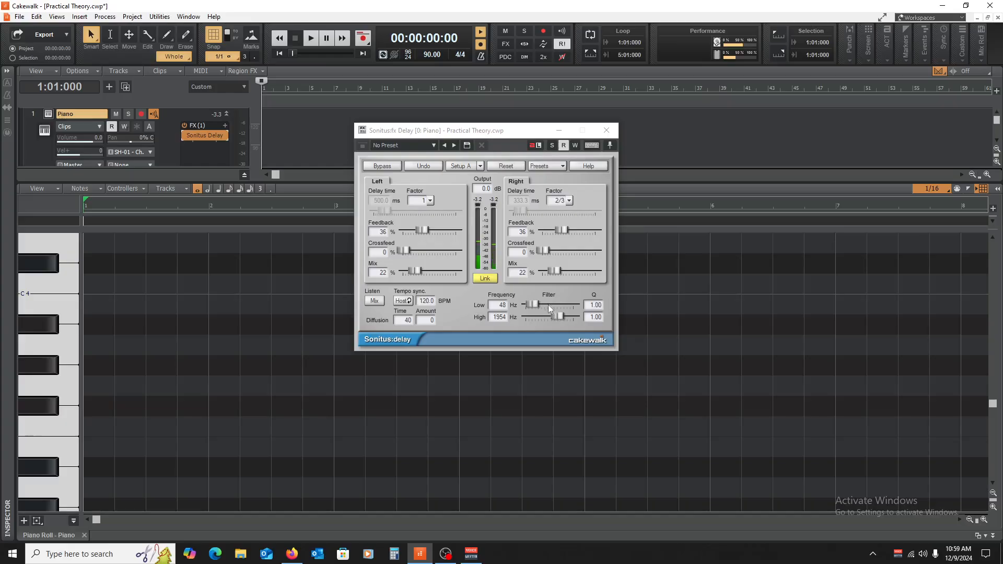
drag(533, 304, 574, 316)
click(42, 289)
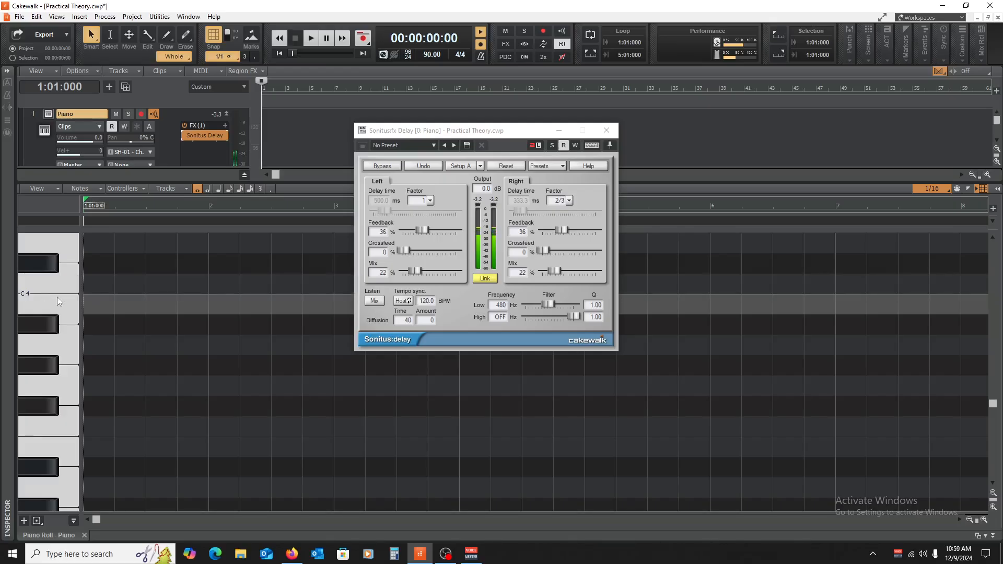
scroll(42, 432, up, 3)
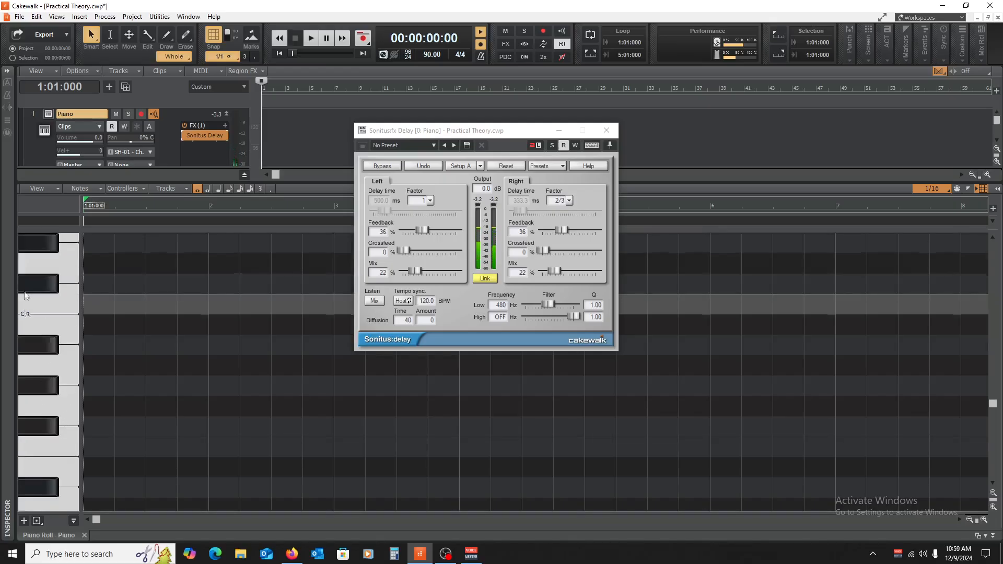
Audition a piano key with the filter's High frequency at 8730 Hz, and turn both the Low and High filters OFF.
drag(575, 316, 569, 316)
click(56, 287)
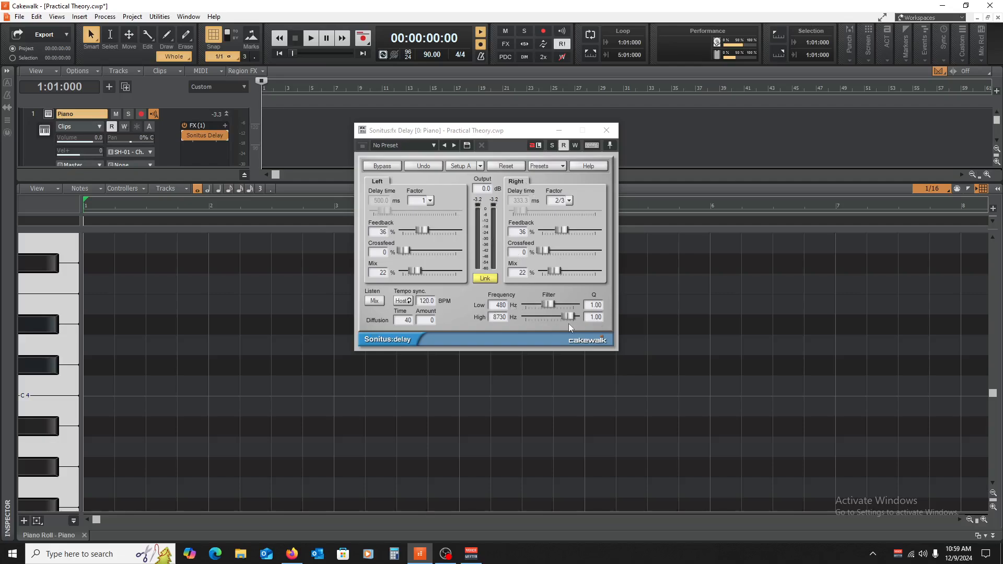
drag(548, 305, 524, 305)
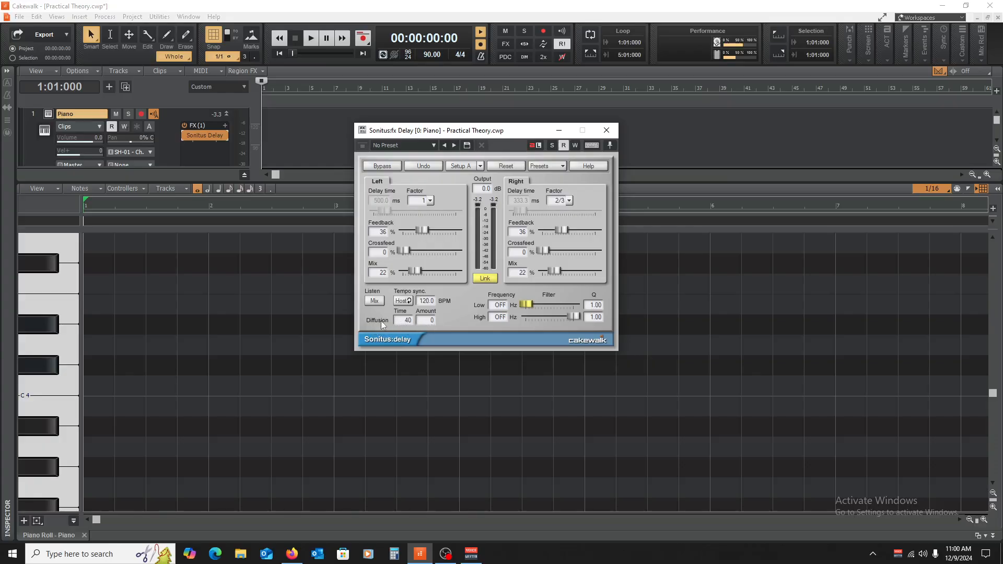
Set the Diffusion Time and Amount both to 100 and audition a piano key.
drag(408, 321, 417, 282)
drag(429, 318, 448, 240)
click(44, 290)
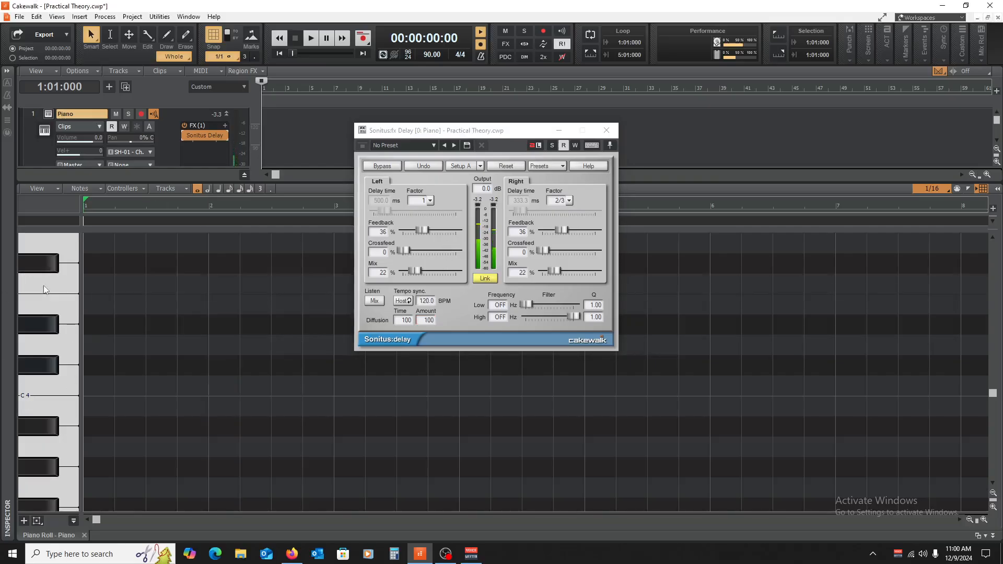
Lower the Diffusion Amount to 0 and Time to 2, audition a piano key, and reduce Time to 1.
drag(430, 319, 432, 378)
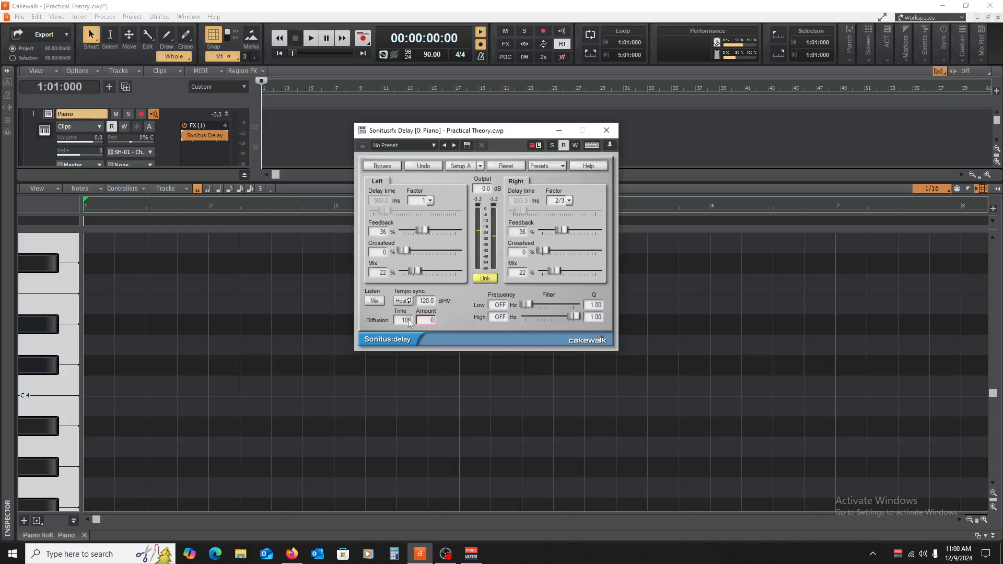
drag(406, 319, 405, 366)
click(50, 303)
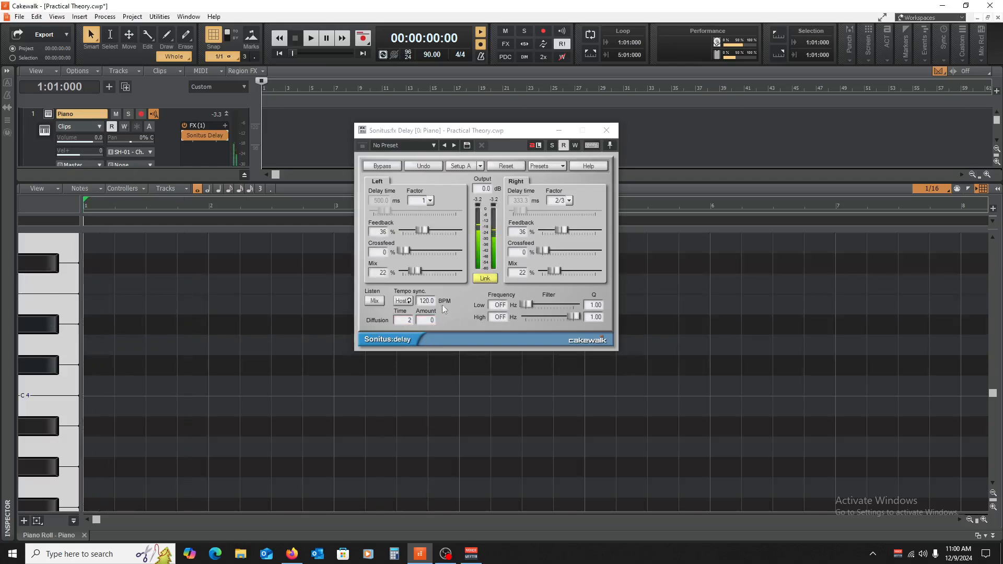
drag(405, 320, 408, 329)
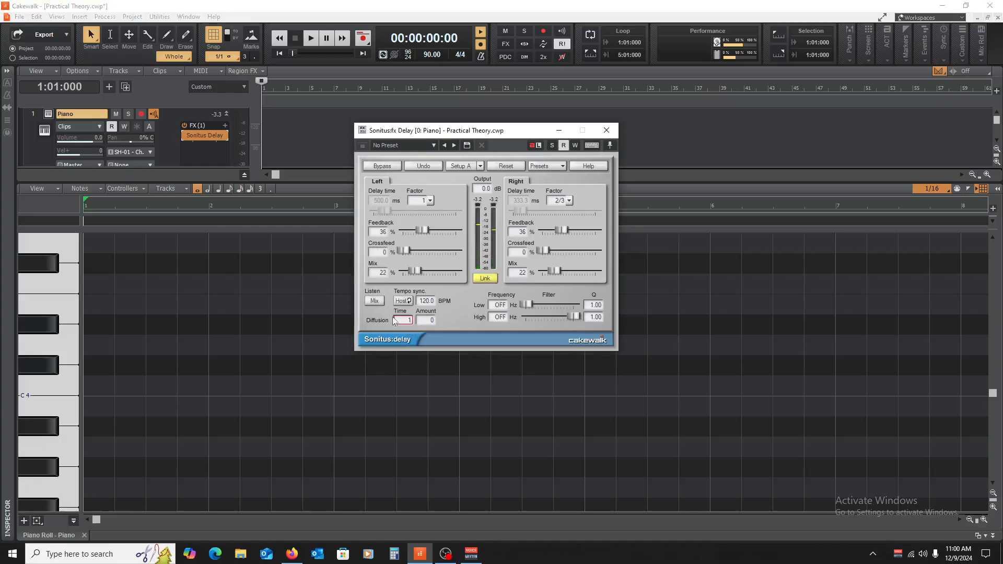
Set the Diffusion Time to 60 and Amount to 70, and audition several piano keys.
click(429, 321)
text(32)
click(405, 320)
text(60)
click(430, 319)
text(71)
click(37, 355)
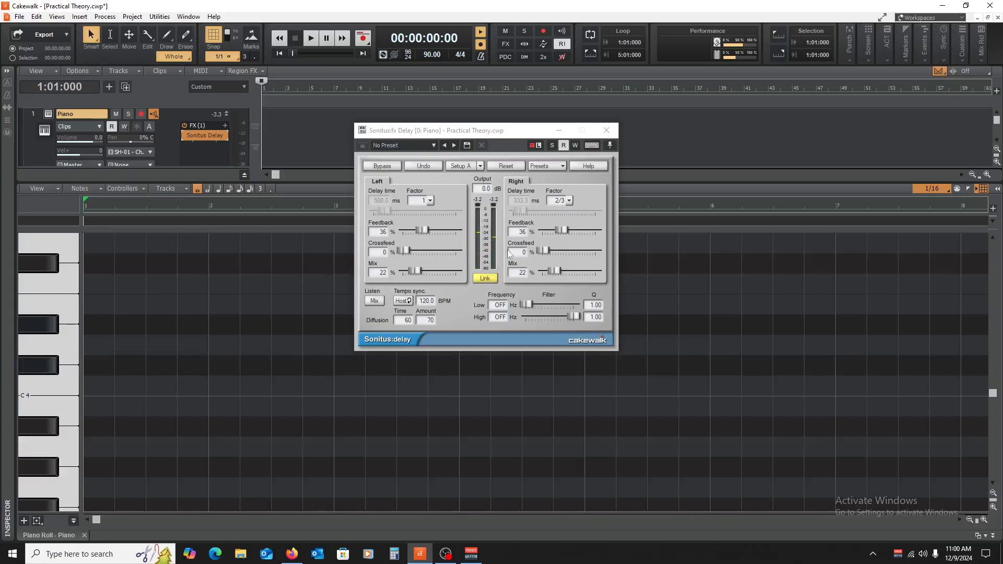
click(48, 278)
Audition the piano with Diffusion Time at 1 and Amount at 50, and again with Time raised to 50.
drag(407, 319, 438, 354)
click(49, 302)
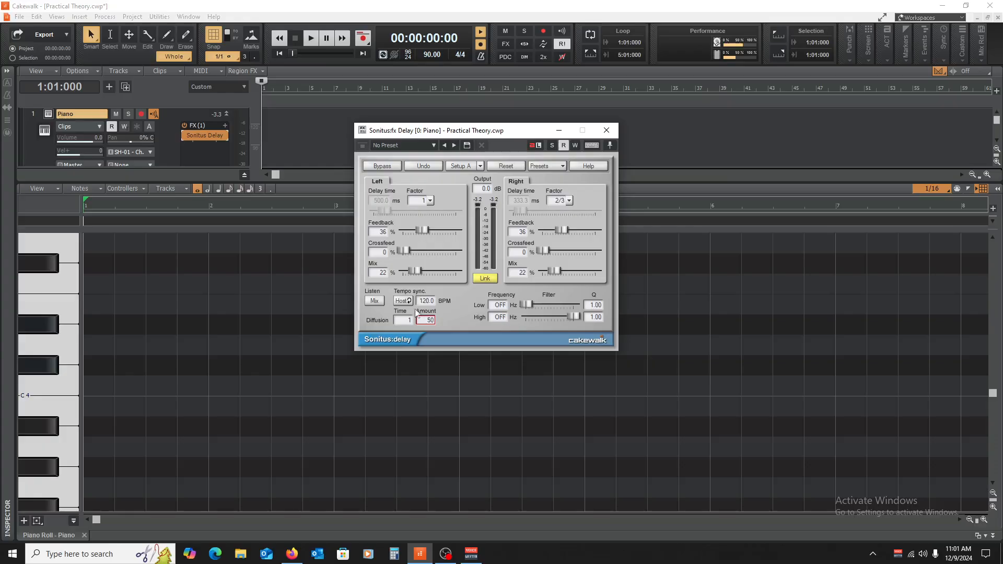
drag(410, 319, 416, 299)
click(34, 281)
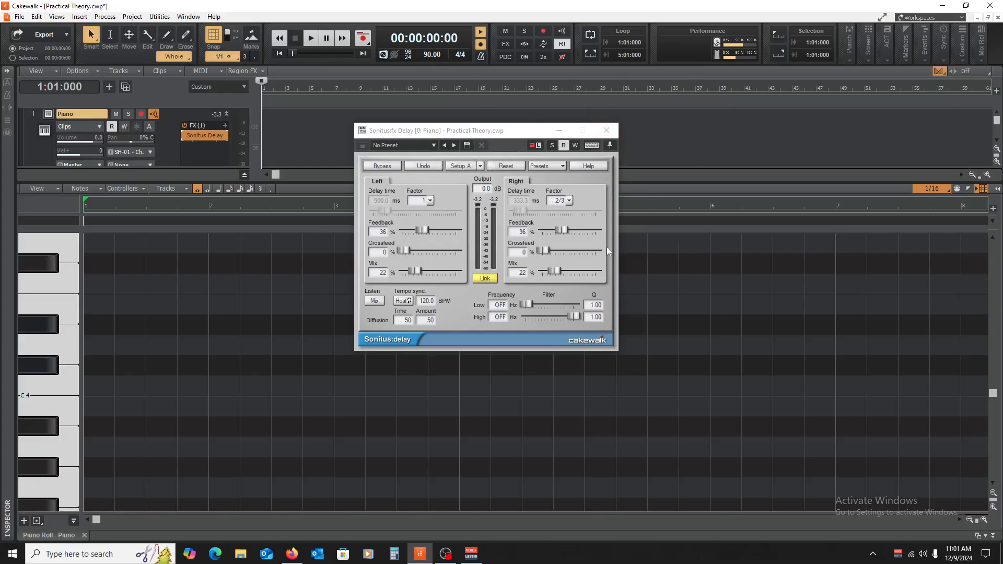
Close the delay plug-in and the Piano Roll, and reveal the bus pane below the tracks.
click(608, 130)
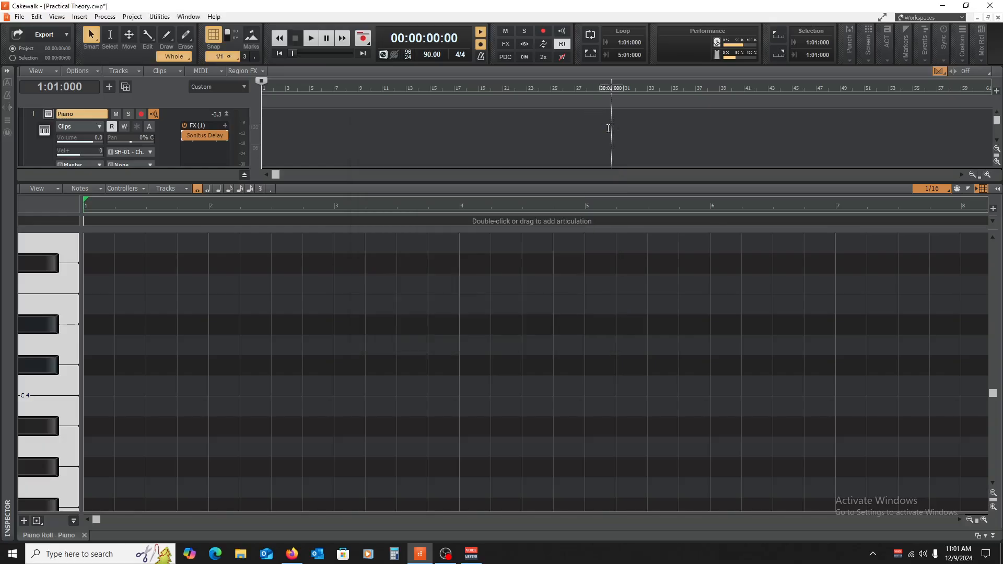
click(84, 535)
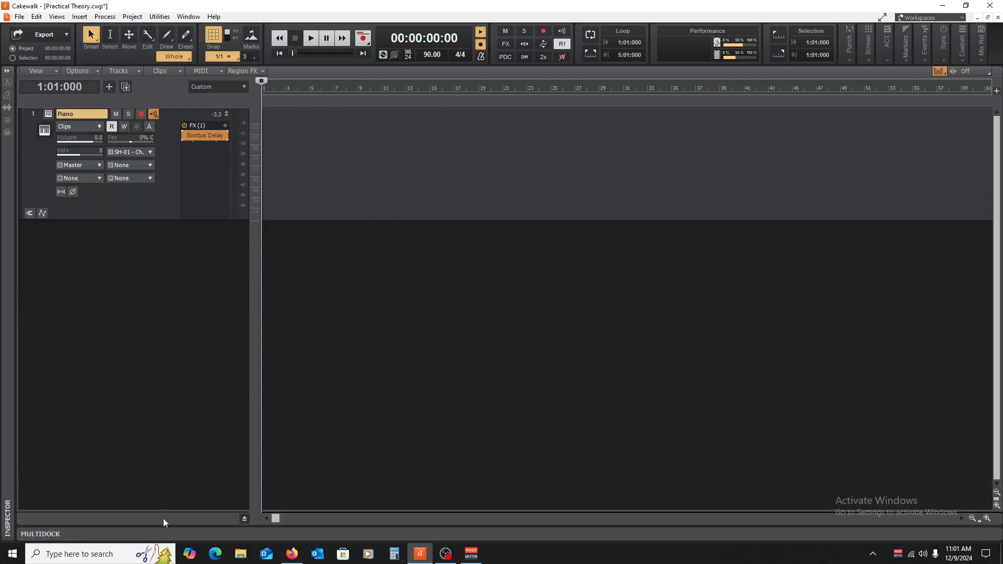
drag(162, 514, 179, 320)
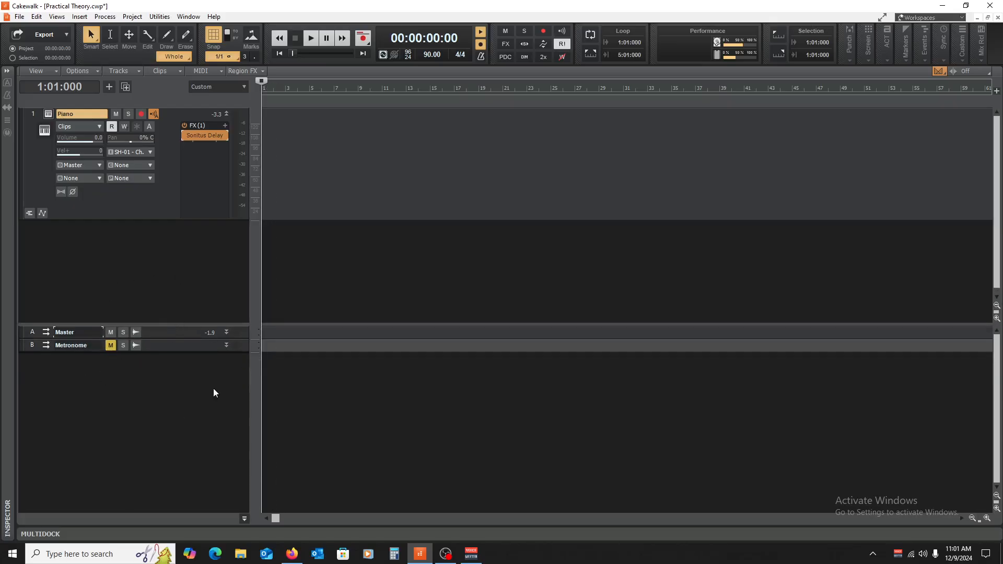
Insert a stereo bus below Metronome, expand its strip, and route its output to Master.
right_click(76, 376)
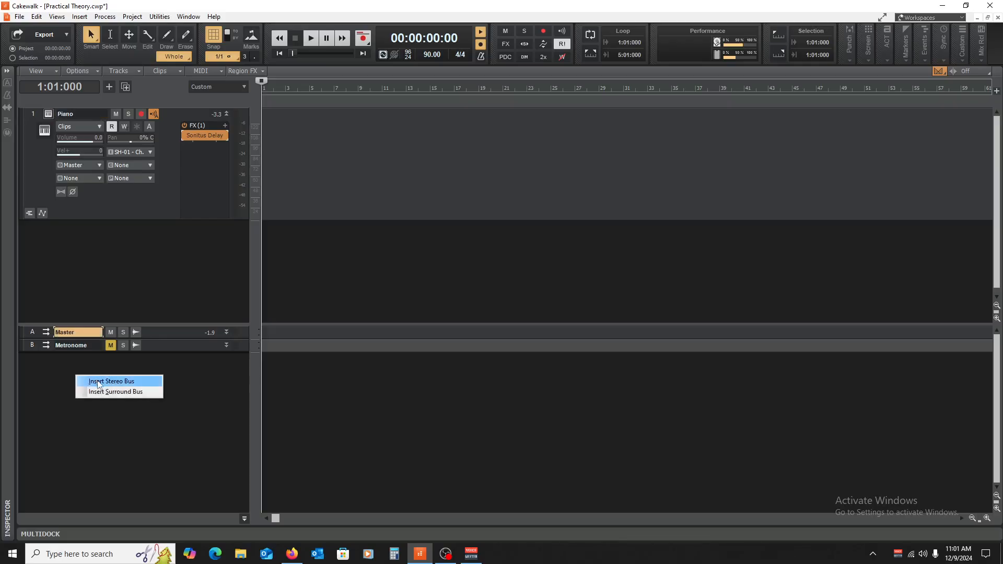
click(112, 383)
drag(170, 362, 161, 417)
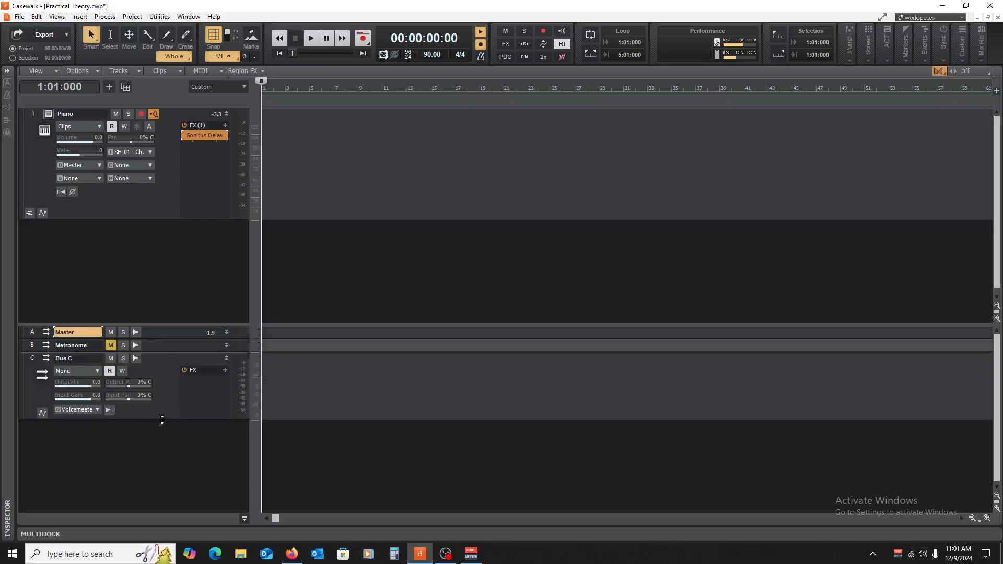
click(99, 410)
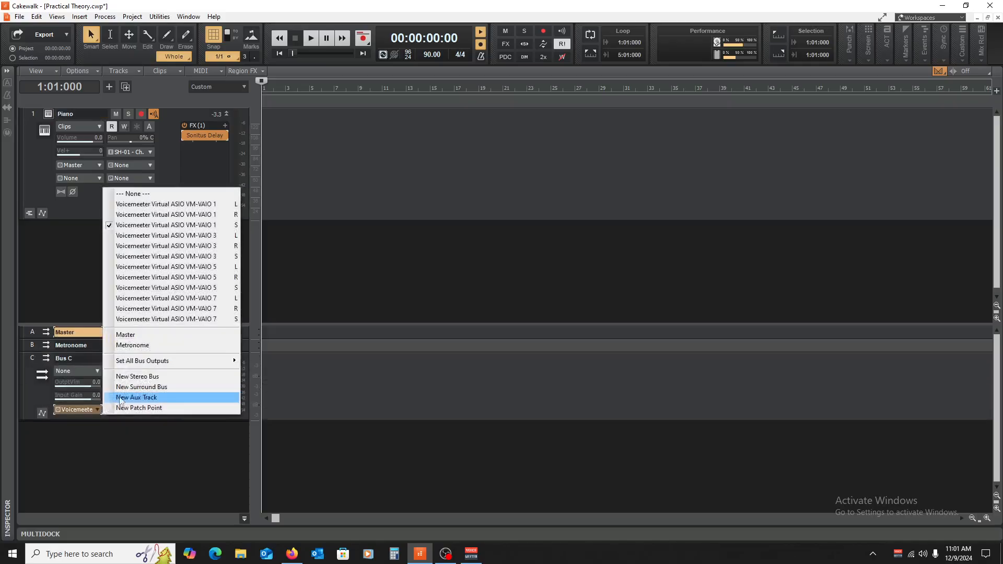
click(173, 339)
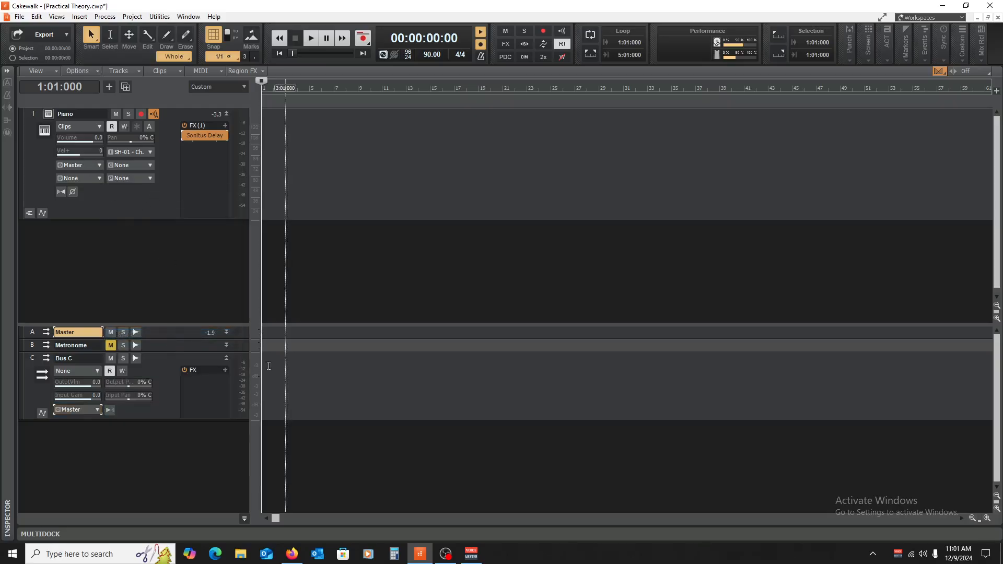
Move Sonitus Delay from the Piano track's effects to the new bus, and rename the bus Delay.
drag(206, 137, 209, 379)
double_click(86, 358)
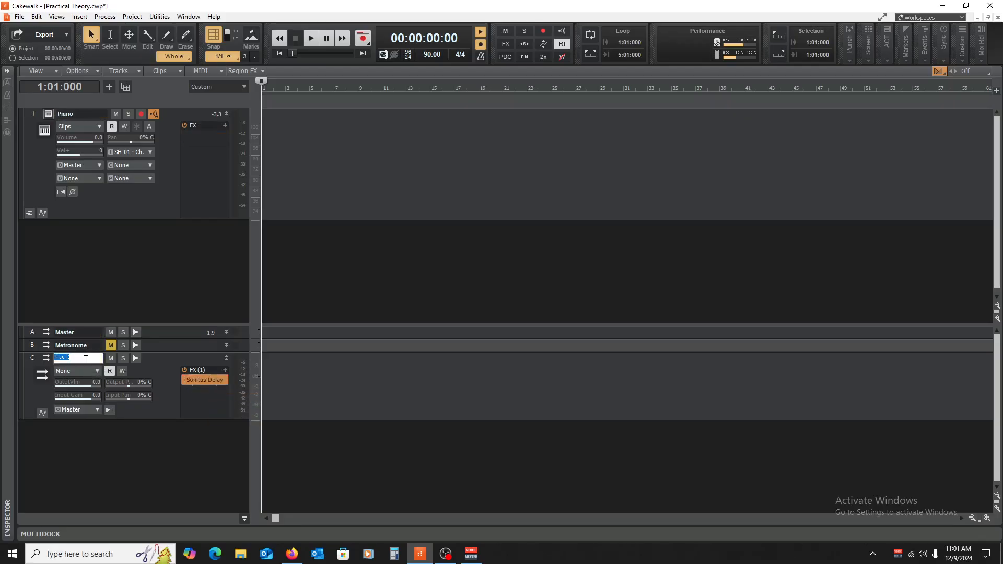
text(Delay)
key(Return)
click(98, 165)
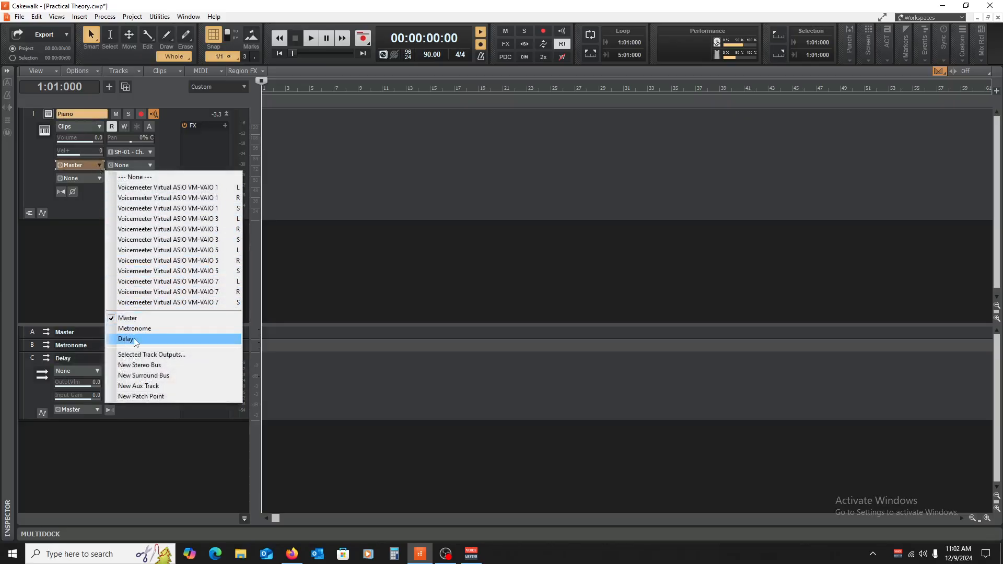
click(363, 174)
click(362, 174)
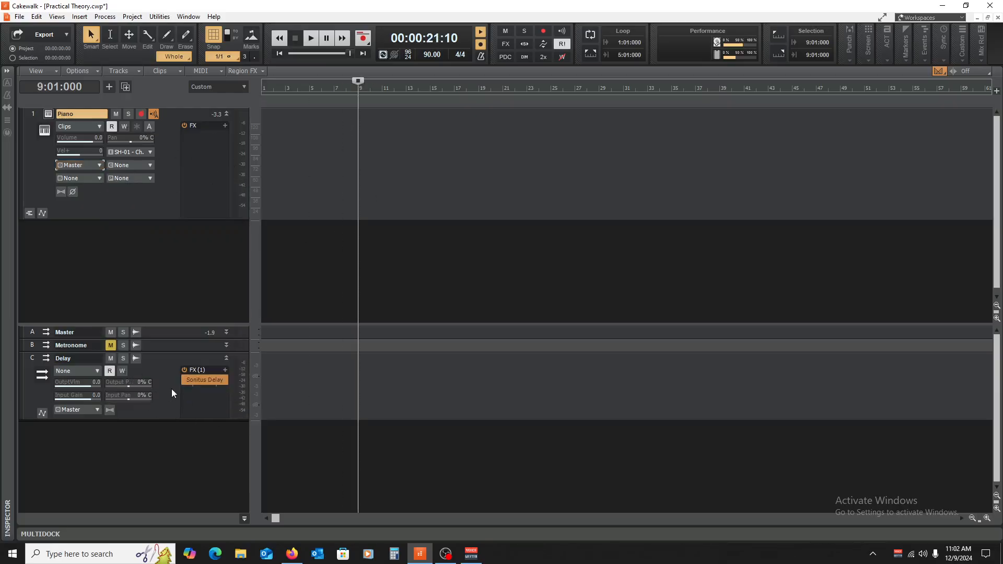
Insert a send from the Piano track to the Delay bus, and enlarge the track to reveal the send controls.
right_click(168, 112)
mouse_move(230, 153)
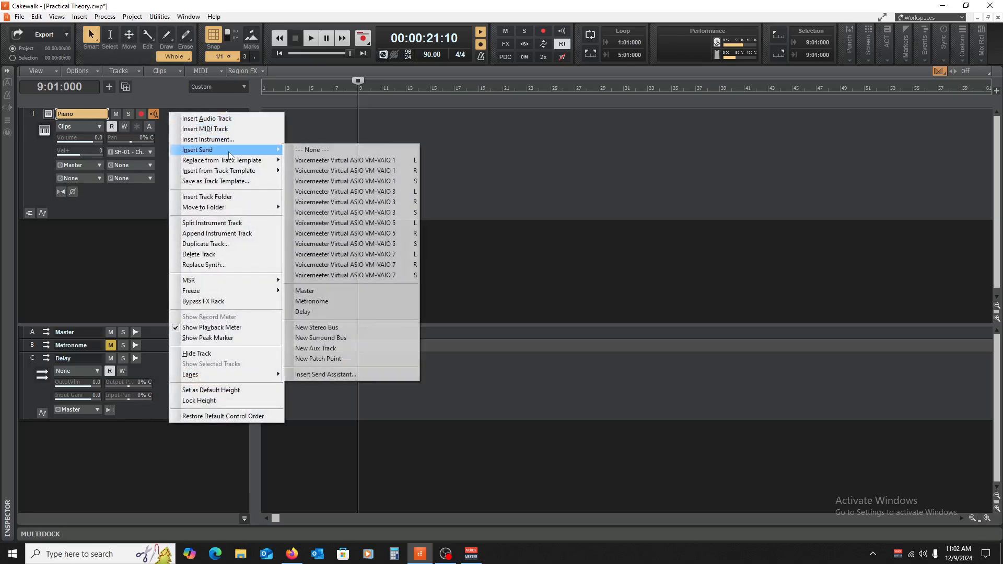
click(347, 311)
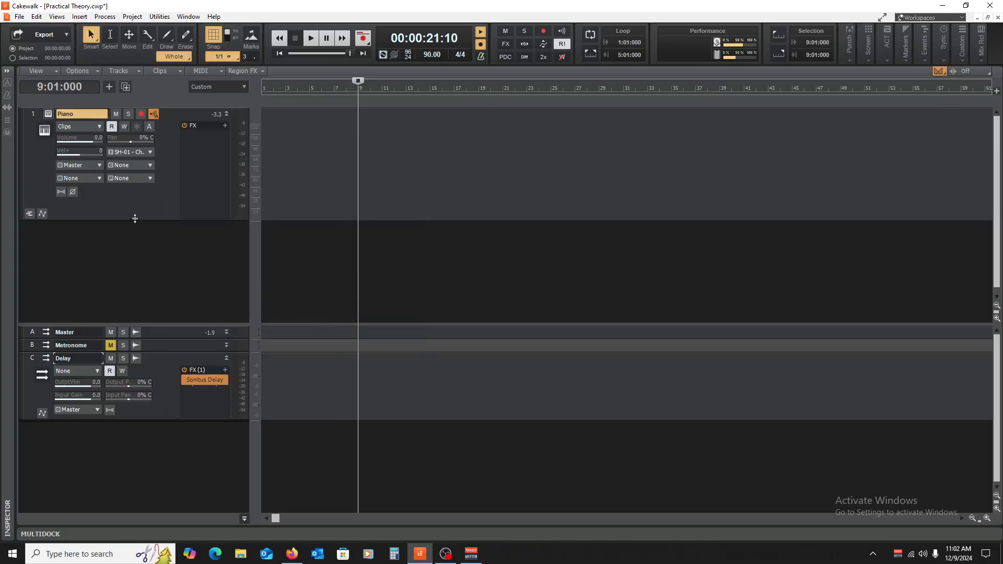
drag(148, 218, 150, 275)
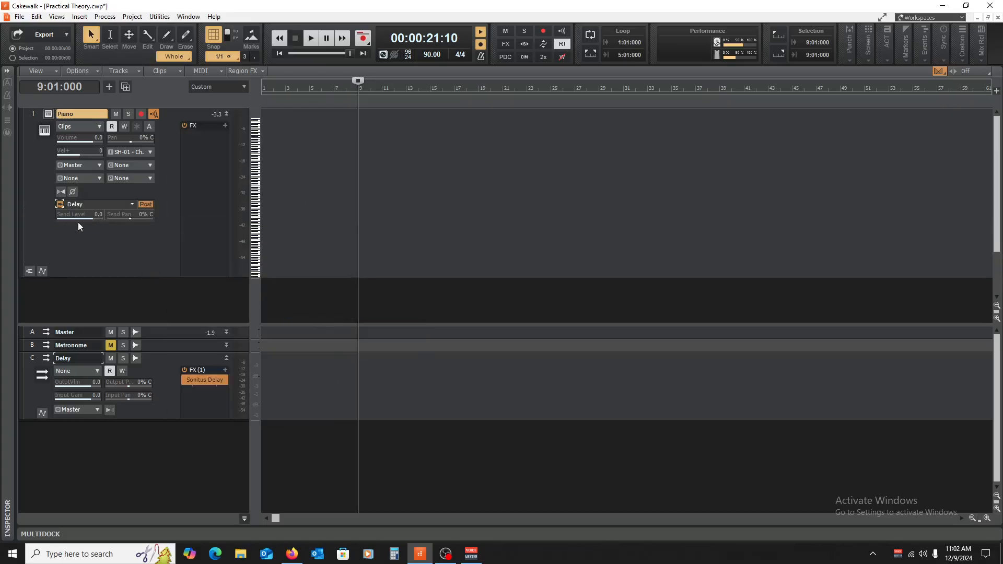
Set the linked Mix of the Delay bus's Sonitus Delay to 100%, check its settings, and close the plug-in.
double_click(205, 379)
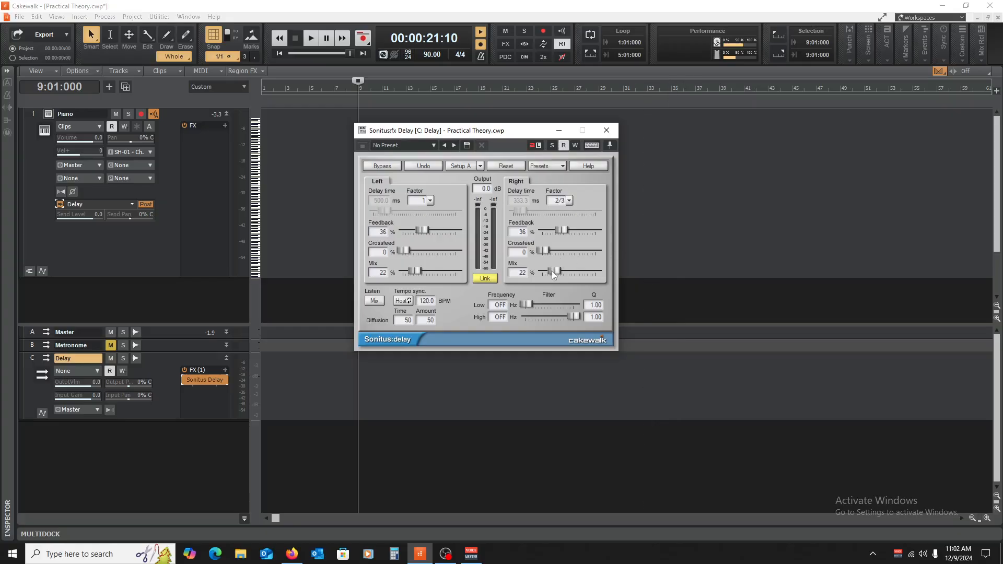
drag(552, 271, 596, 271)
click(606, 130)
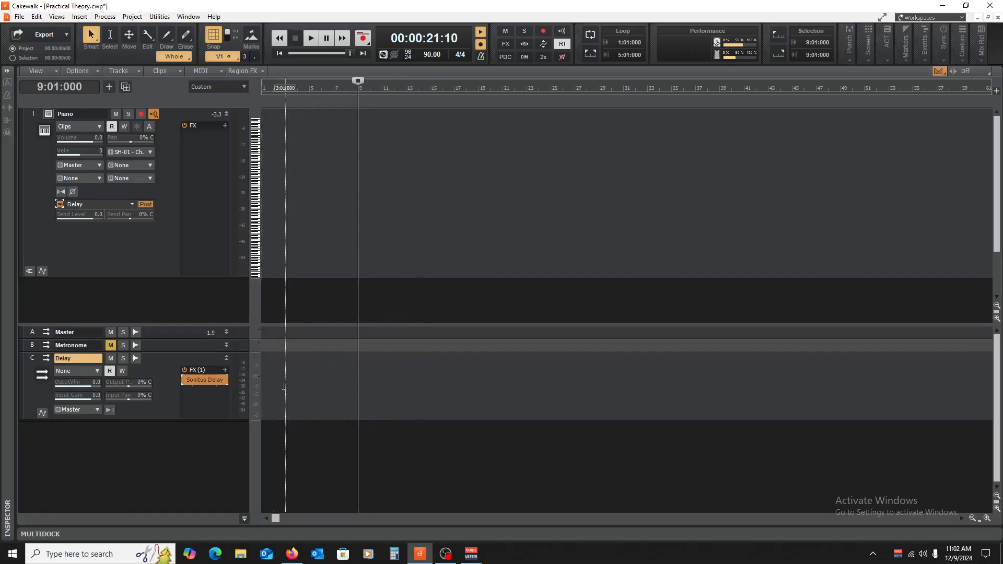
double_click(204, 380)
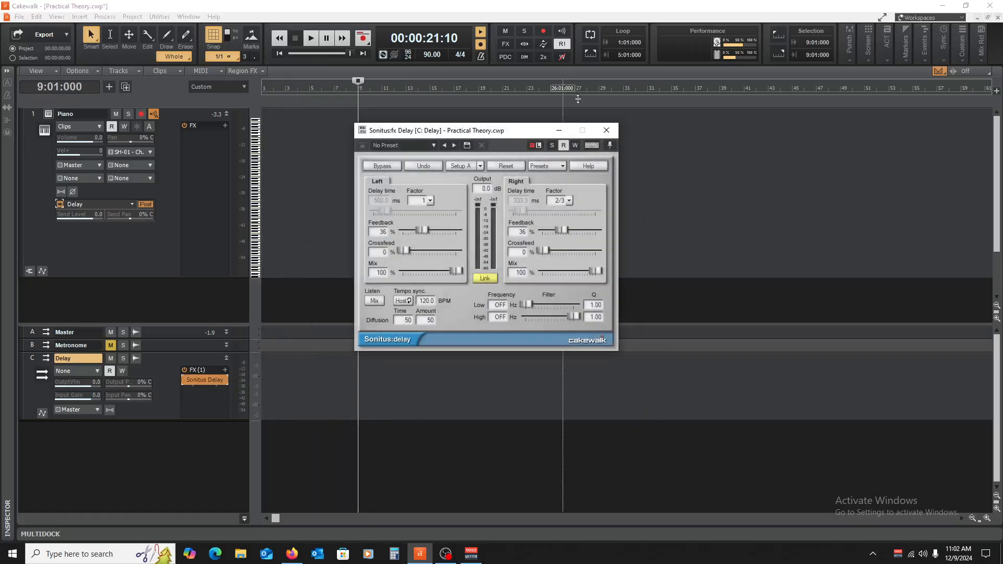
click(608, 130)
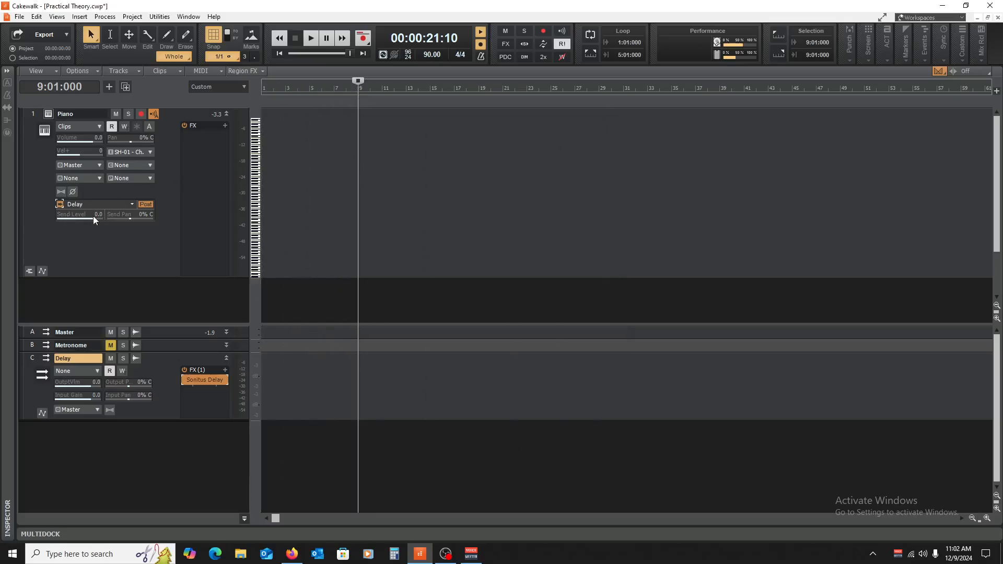
Lower the Piano track's Delay send level to -3.7 and reset it to 0.0.
drag(93, 216, 90, 215)
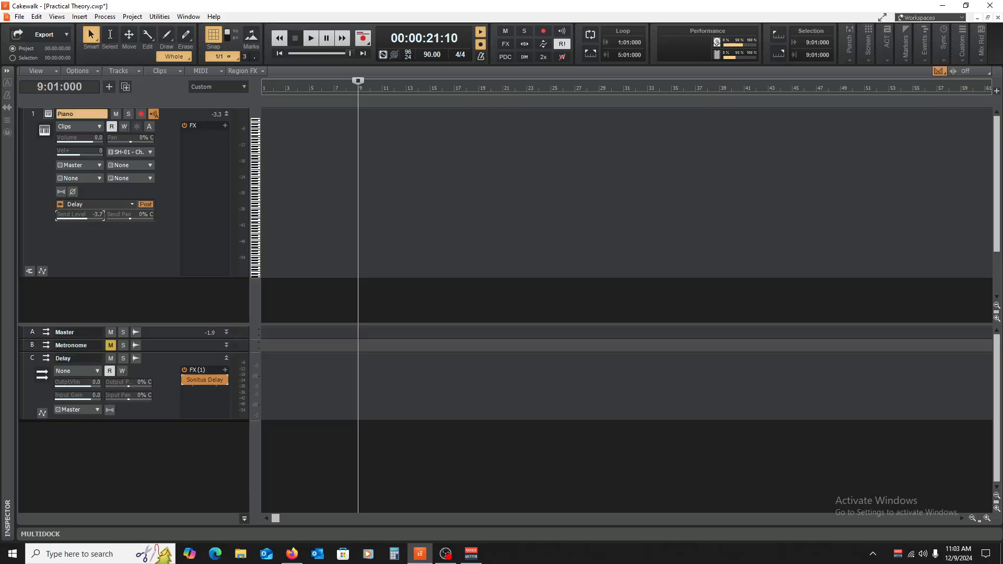
double_click(95, 217)
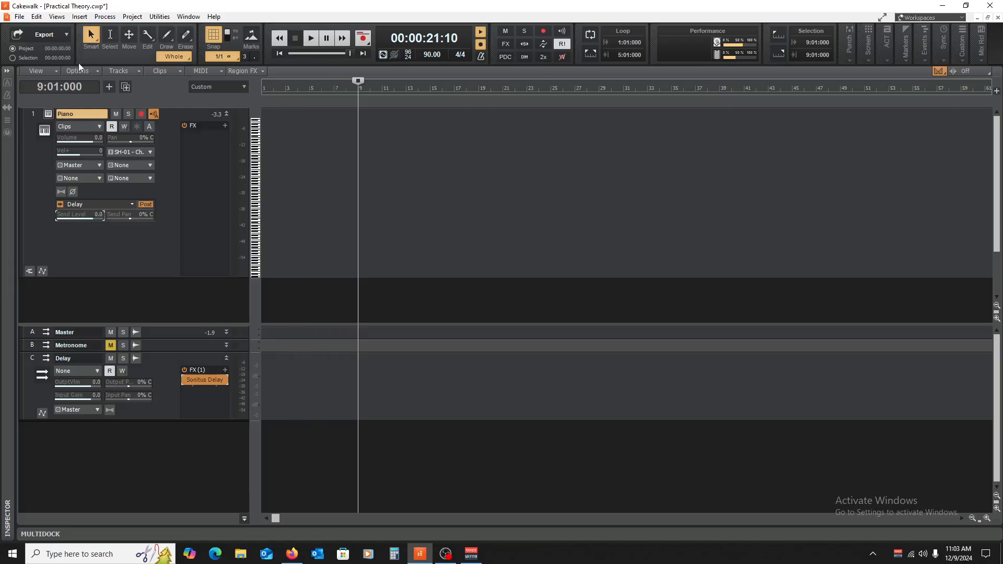
Open the Piano Roll view and bring the Delay bus's strip and meter into view above it.
click(54, 16)
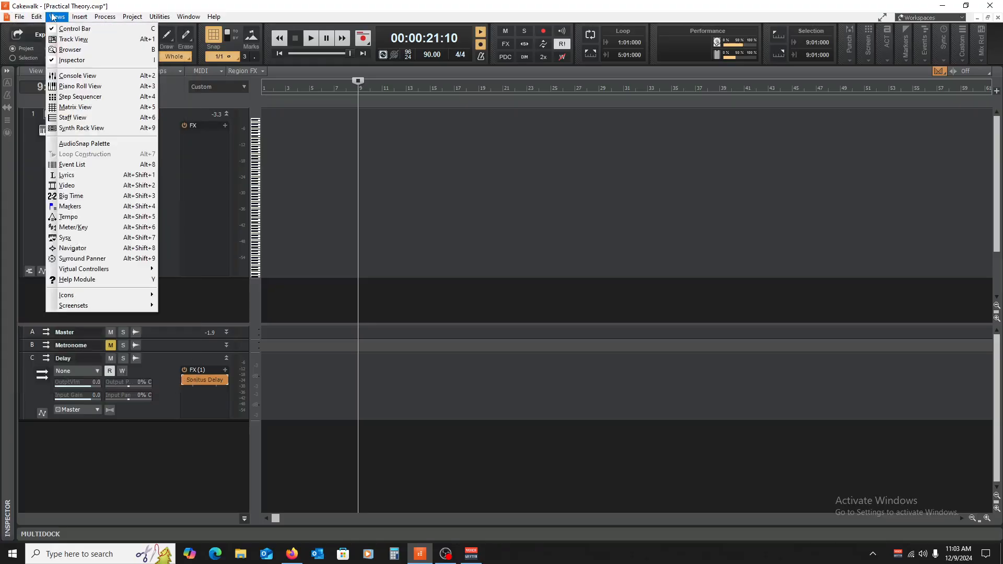
click(81, 87)
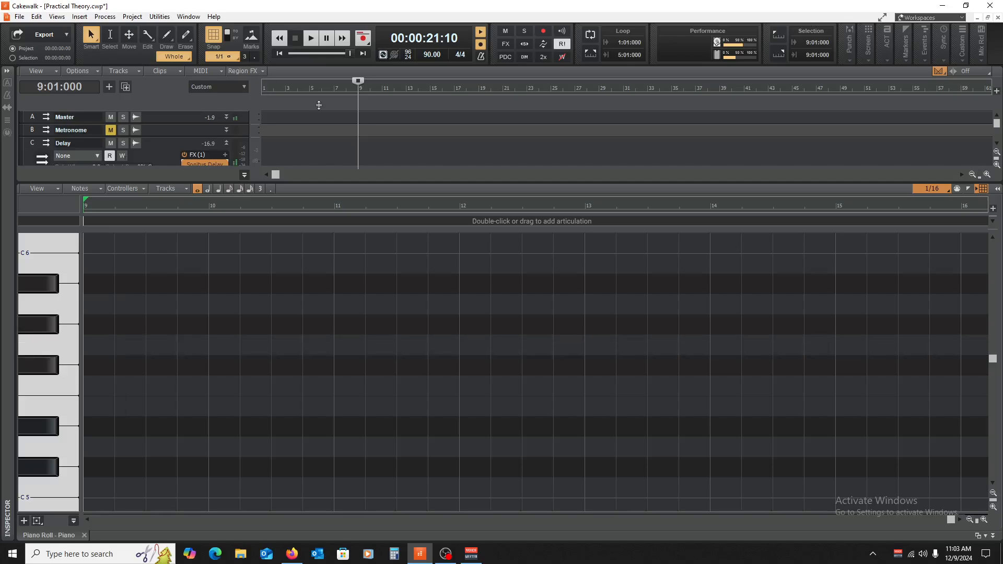
scroll(334, 136, down, 1)
scroll(301, 141, down, 1)
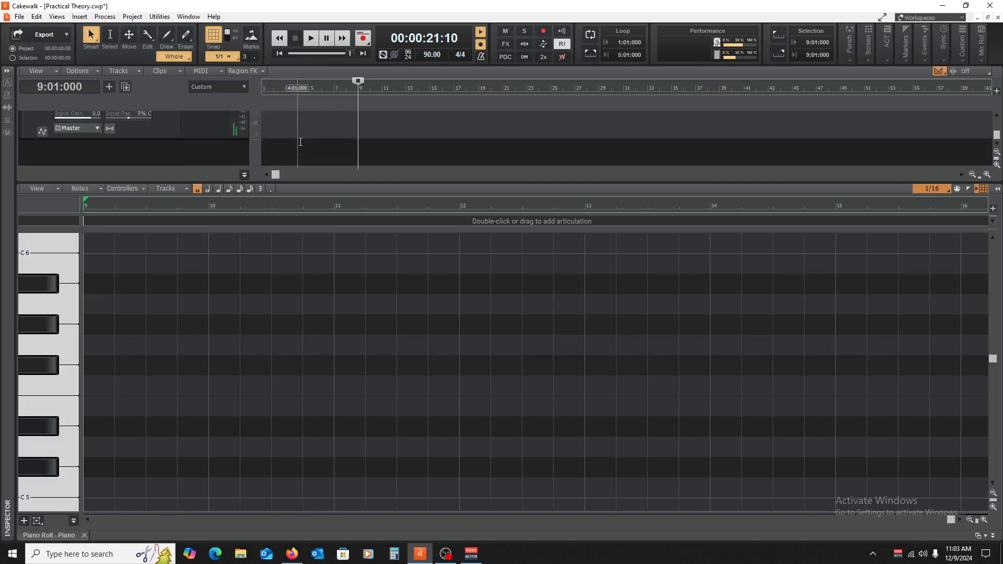
Enlarge the Delay bus strip and the area above the Piano Roll, and bring the Piano track's send controls into view.
drag(146, 138, 157, 174)
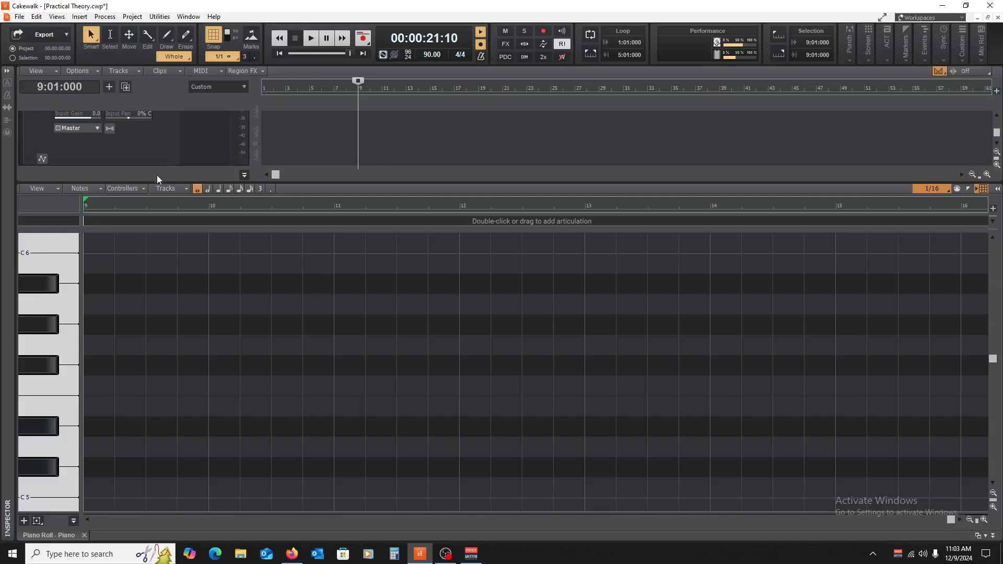
scroll(210, 138, up, 2)
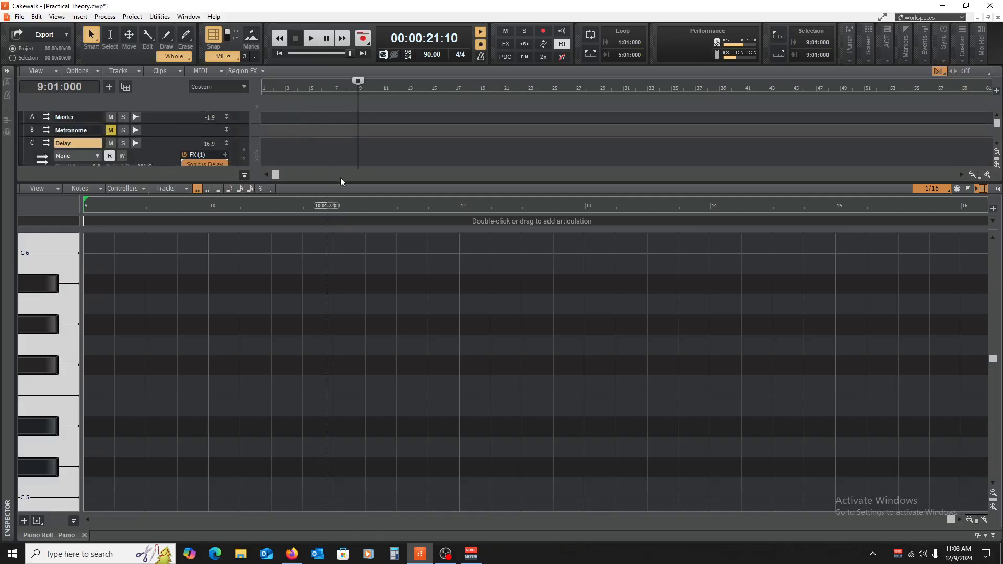
drag(340, 181, 335, 276)
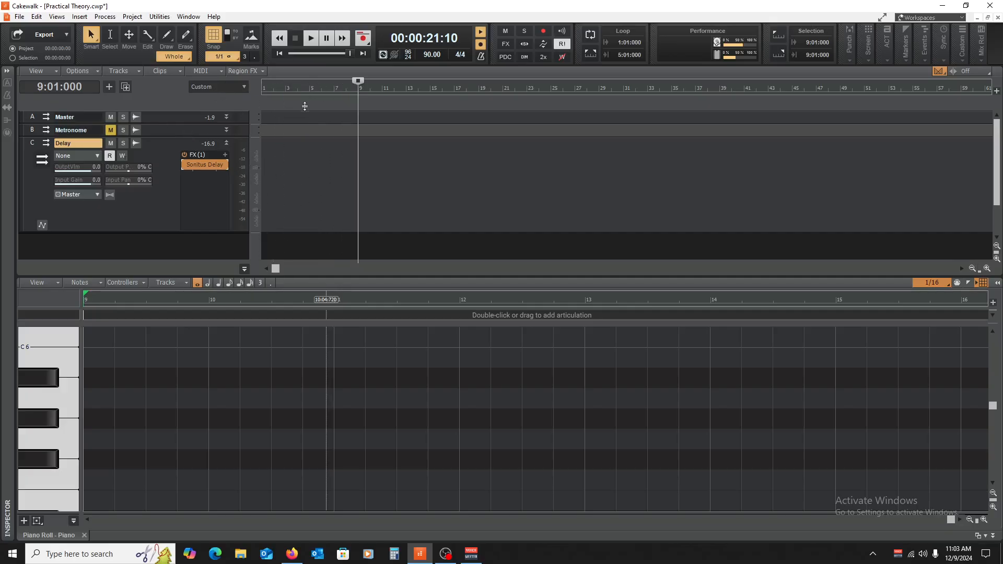
click(304, 111)
scroll(161, 146, up, 2)
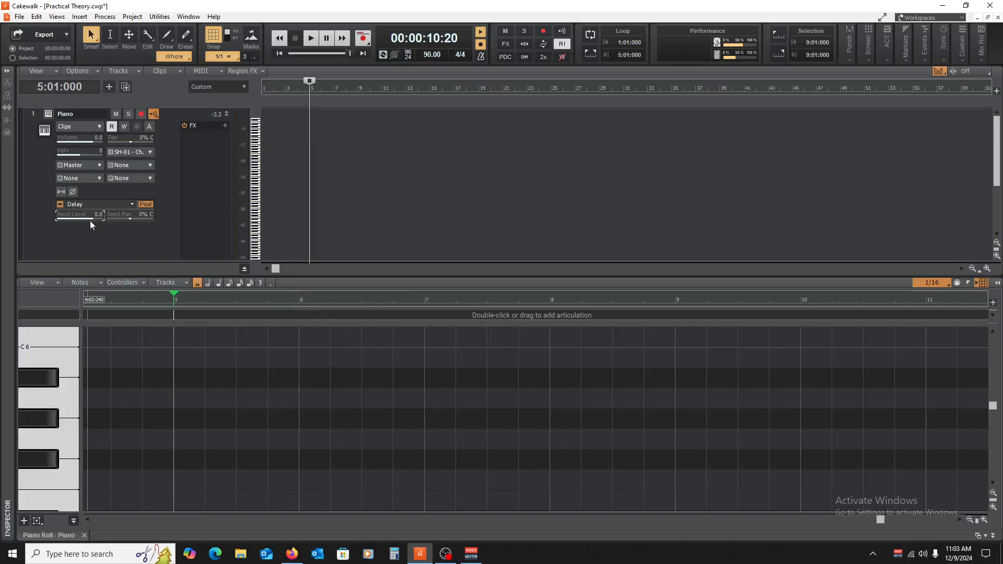
Audition notes on the Piano Roll keyboard with the Piano track's Delay send at its current level.
click(48, 397)
scroll(65, 415, up, 1)
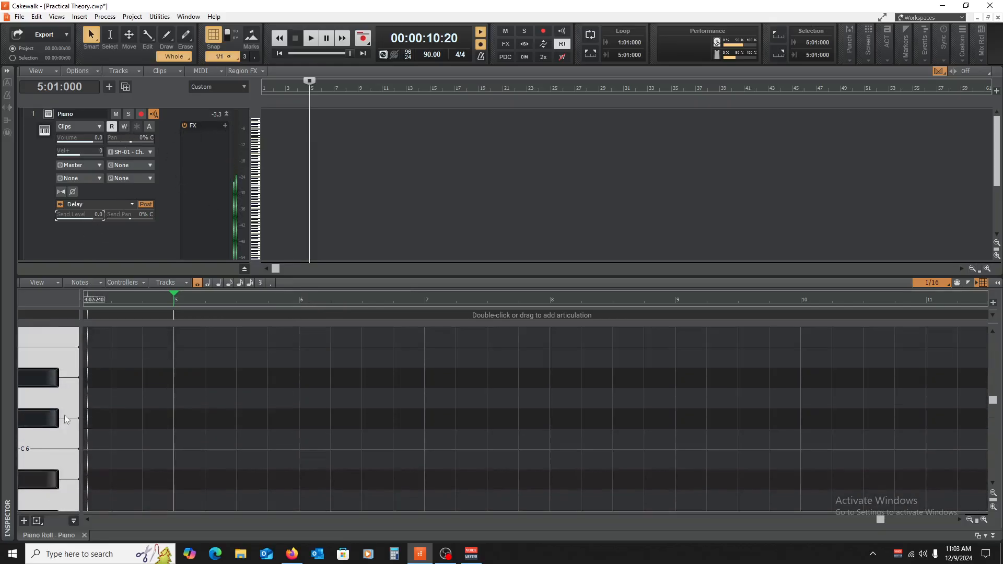
click(52, 362)
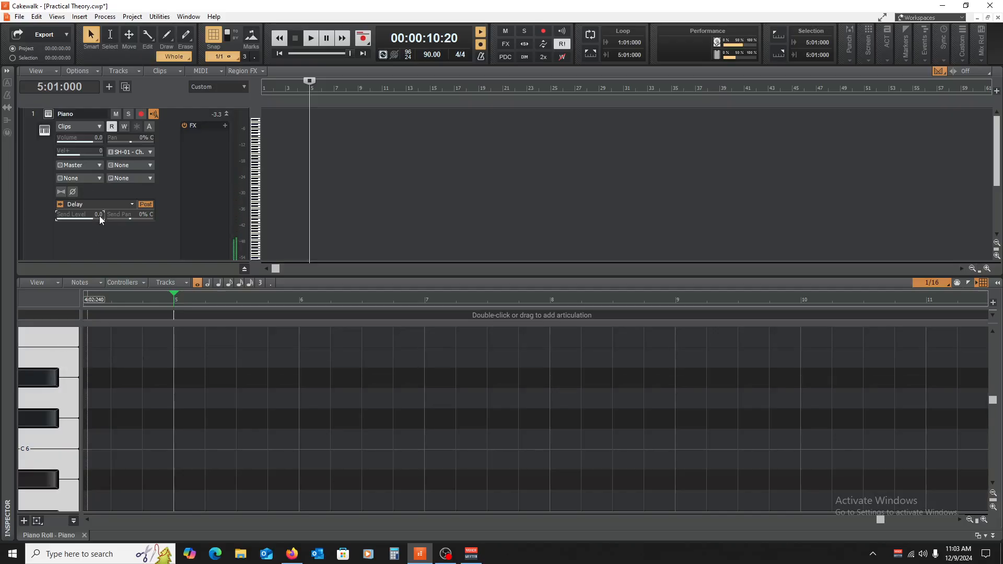
Lower the Piano track's Delay send level to -17.6 and -27.0, auditioning keyboard notes at each level.
drag(99, 217, 99, 229)
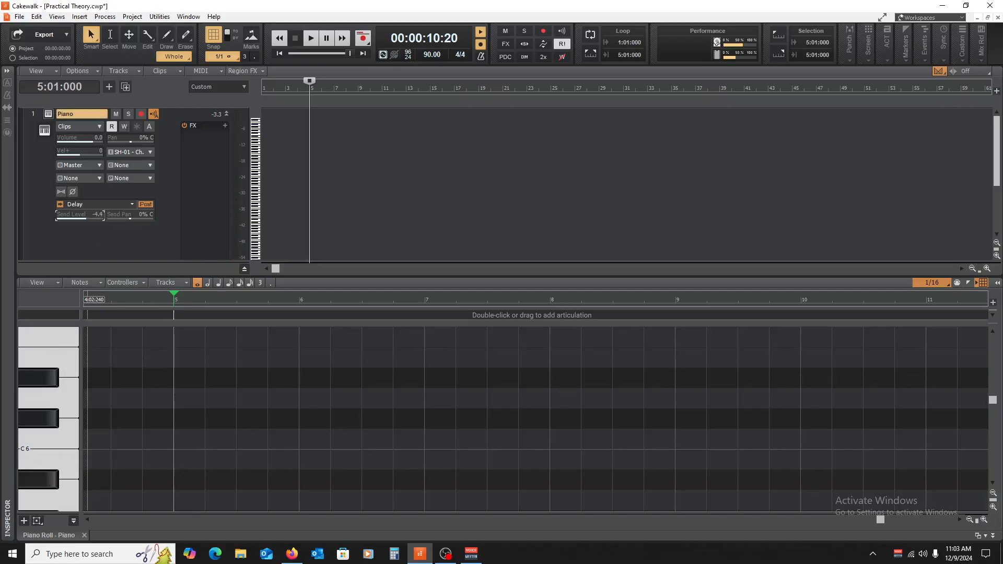
click(36, 353)
click(58, 397)
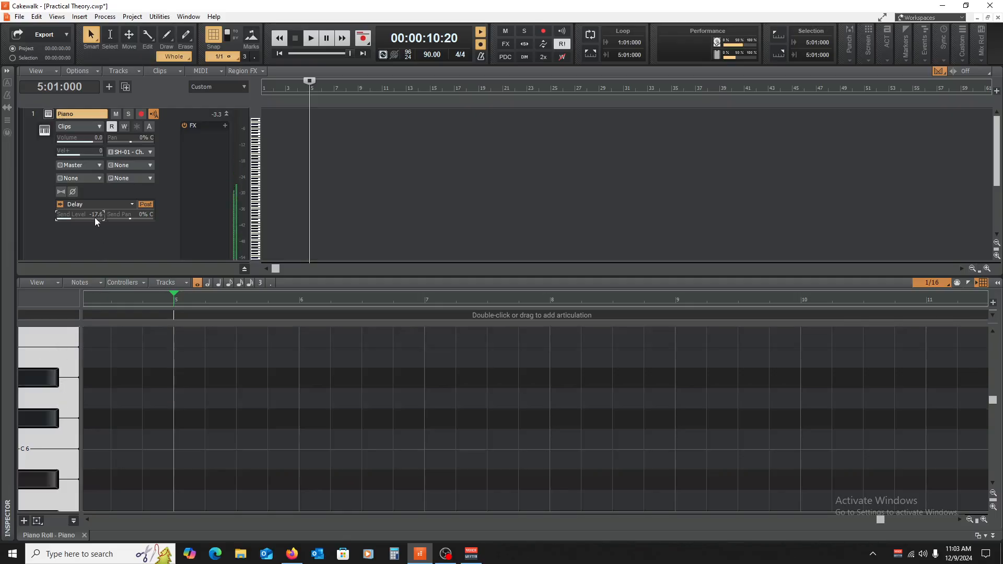
drag(95, 218, 95, 240)
click(55, 433)
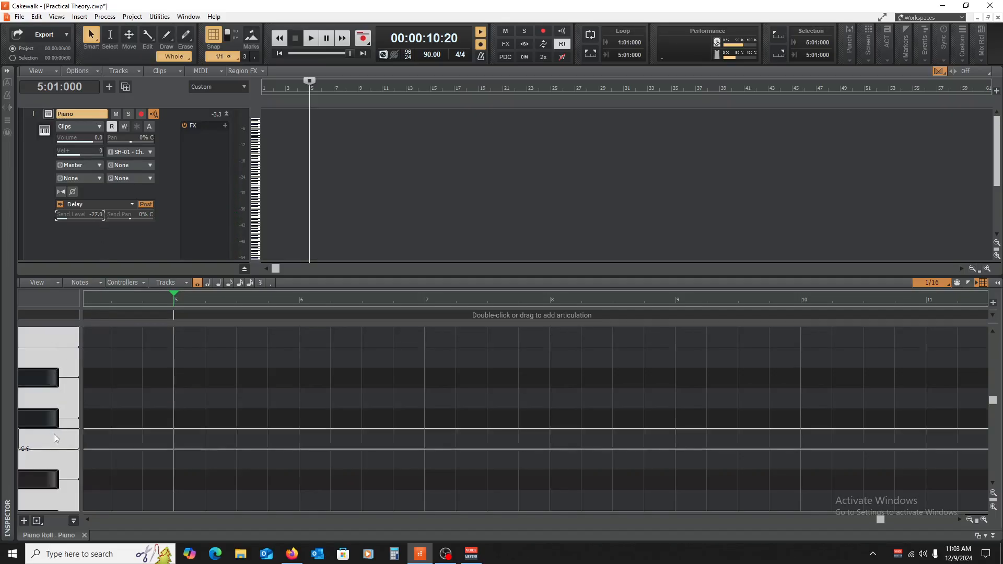
Audition a higher keyboard note and reset the Piano track's Delay send level to 0.0.
scroll(66, 405, up, 3)
scroll(67, 401, up, 1)
click(58, 371)
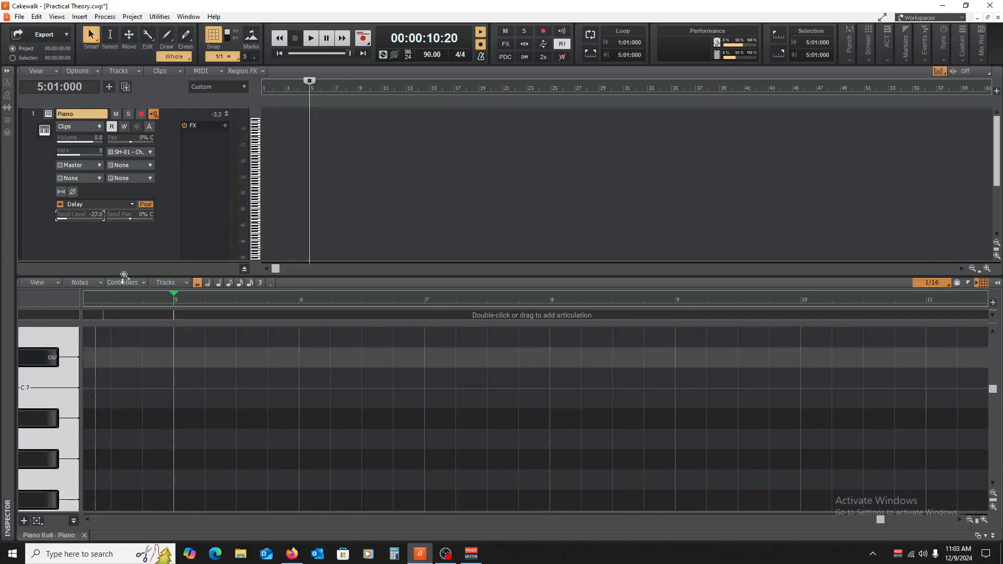
double_click(80, 215)
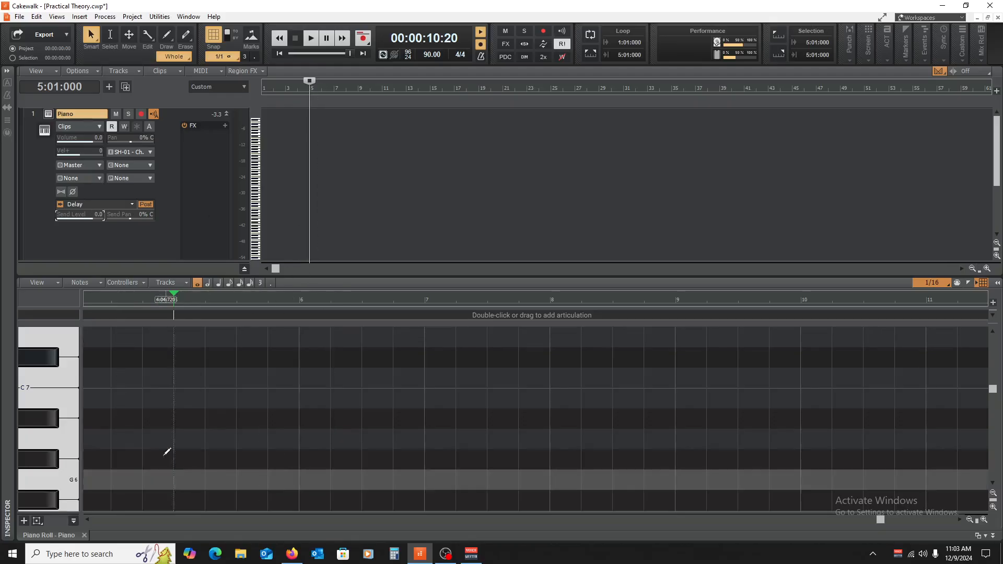
scroll(317, 150, down, 3)
scroll(336, 164, up, 5)
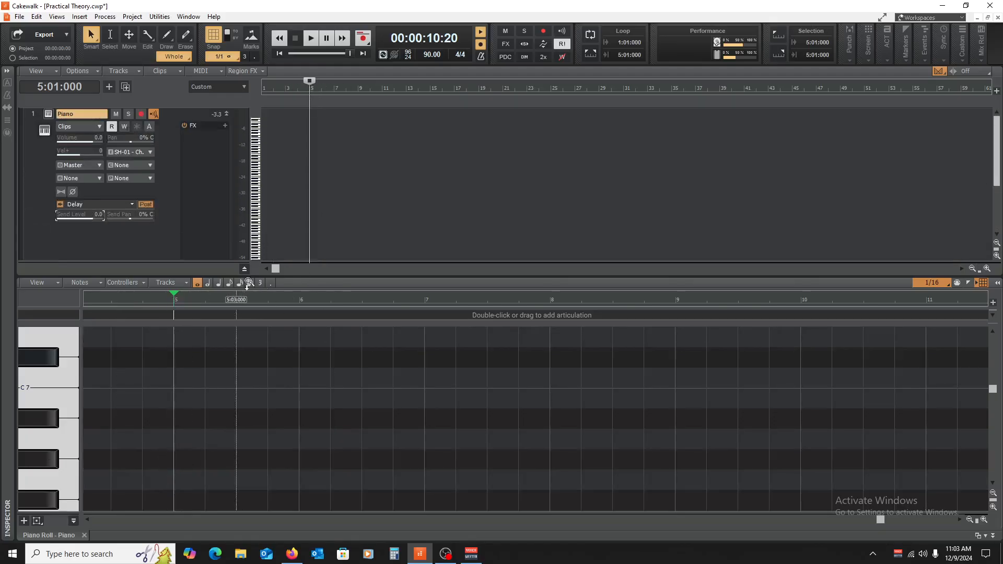
scroll(310, 194, down, 5)
scroll(173, 205, up, 5)
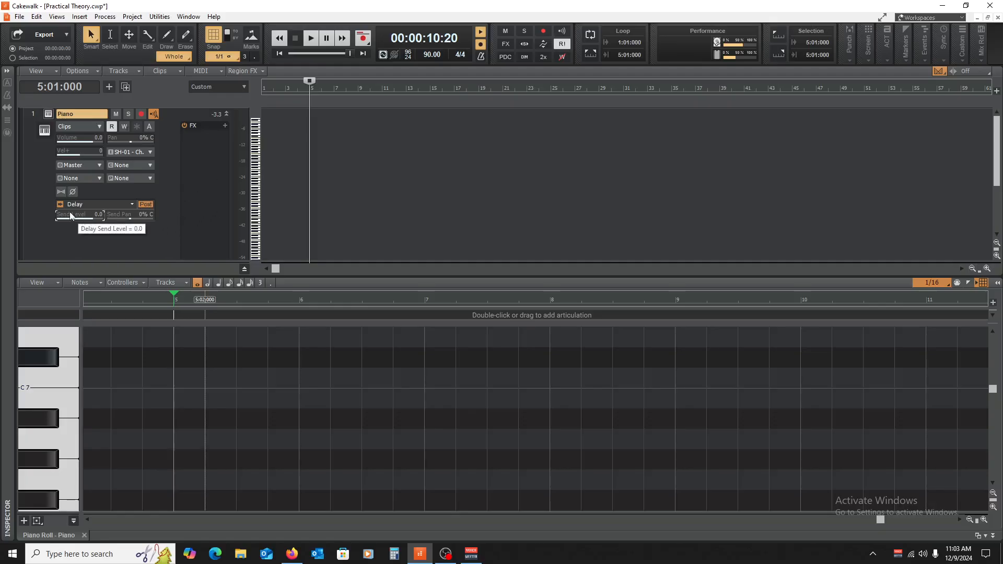
Shrink the Piano Roll, reveal the bus pane below the Piano track, and collapse the Delay bus strip.
drag(419, 276, 419, 425)
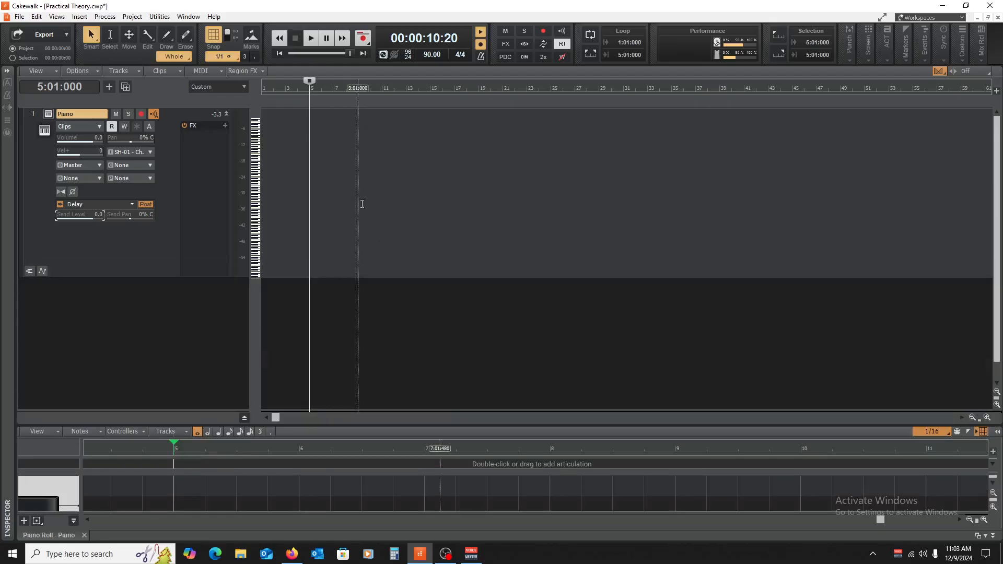
scroll(373, 213, down, 1)
drag(178, 409, 181, 302)
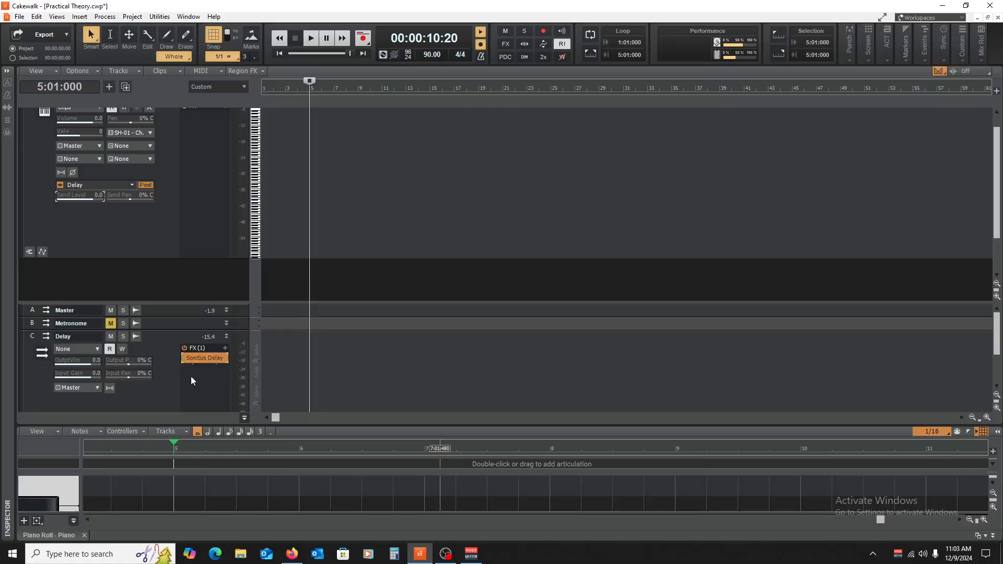
click(227, 336)
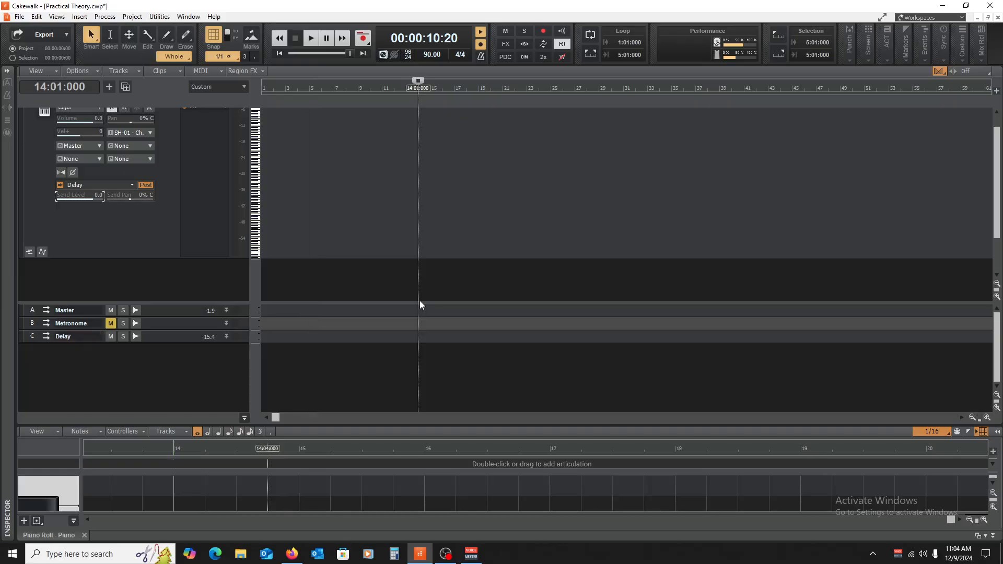
Hide the bus pane and bring the Piano track's full strip back into view.
click(419, 300)
drag(417, 302, 400, 422)
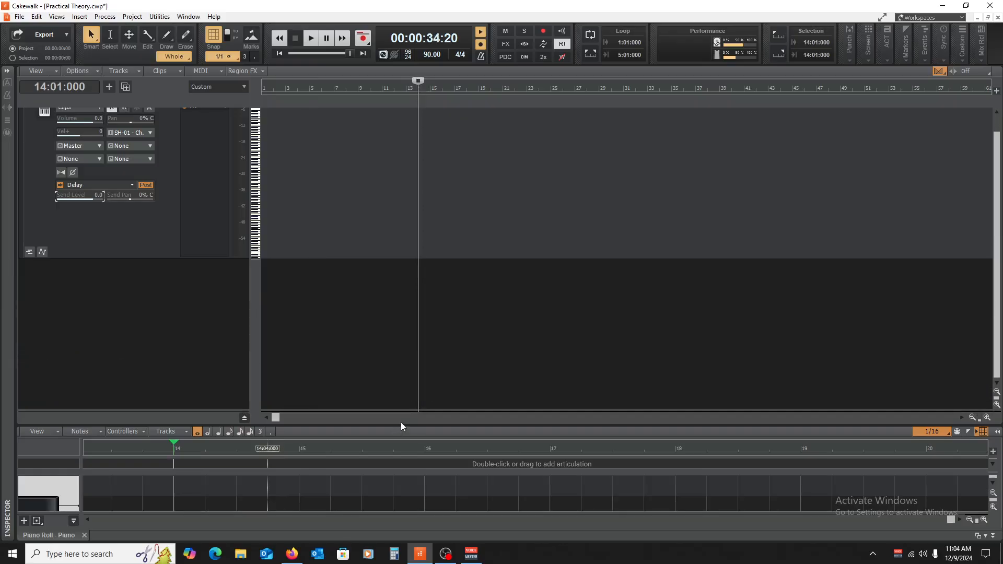
scroll(184, 194, up, 1)
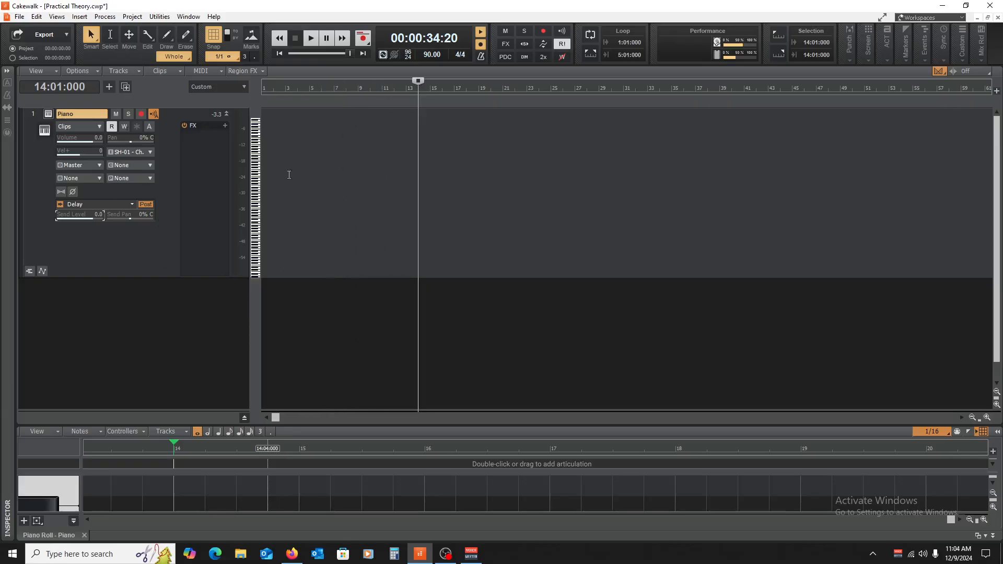
Reveal the bus pane below the Piano track and expand the Delay bus strip to show its effect and output controls.
drag(173, 411, 184, 312)
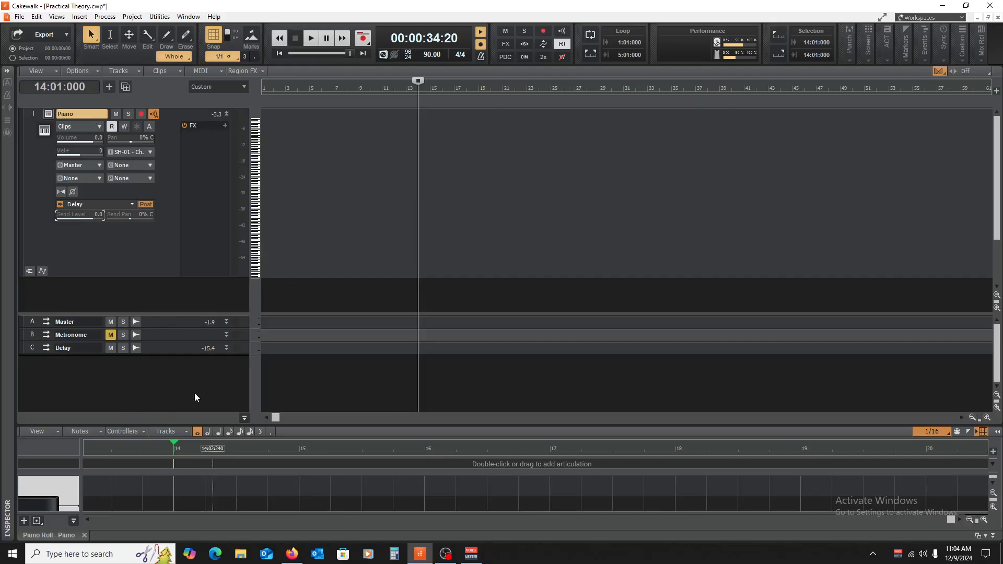
drag(163, 354, 171, 399)
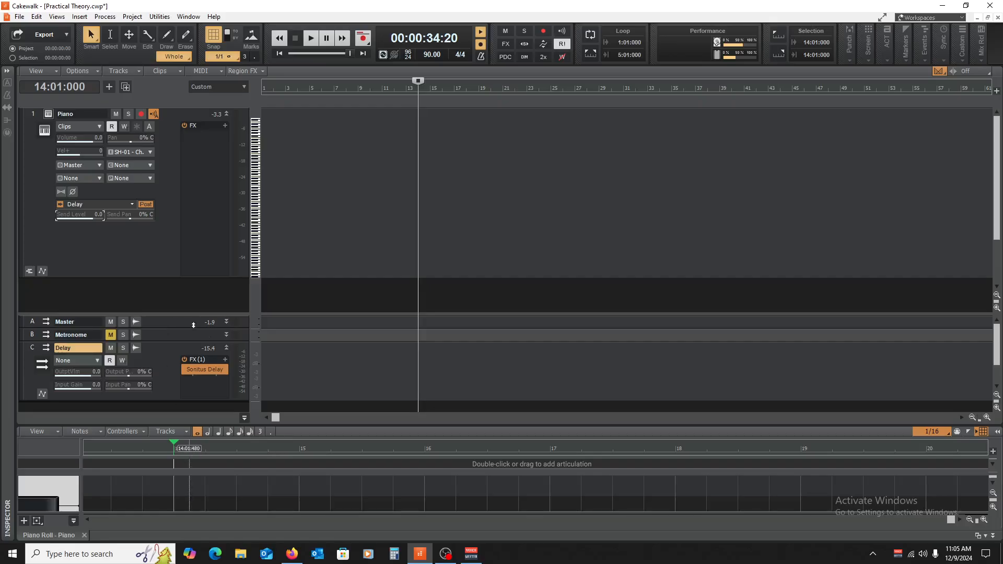
click(229, 347)
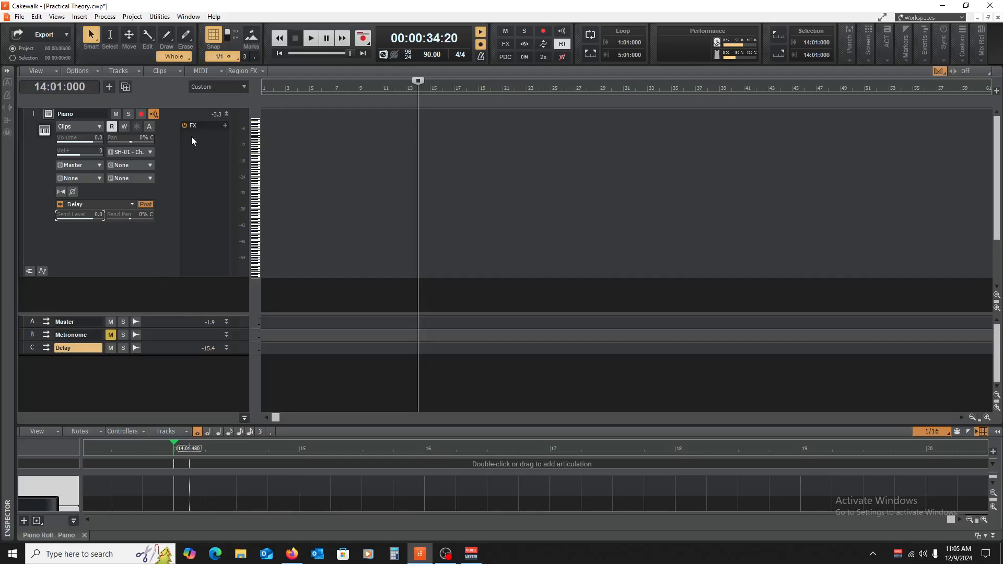
drag(175, 355, 191, 403)
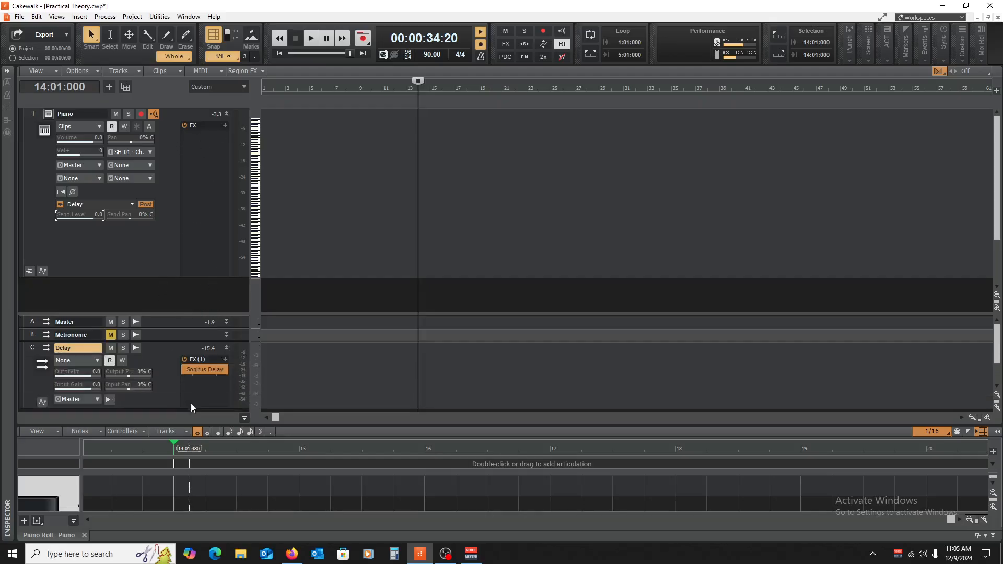
Open the Delay bus's Sonitus Delay, check its Mix setting, and close the plug-in.
double_click(209, 370)
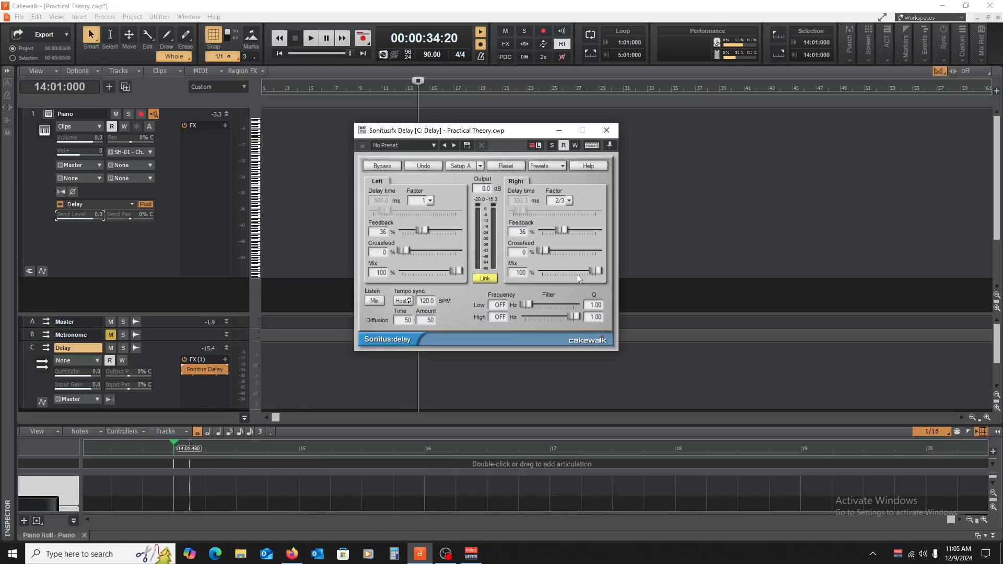
click(596, 272)
click(606, 130)
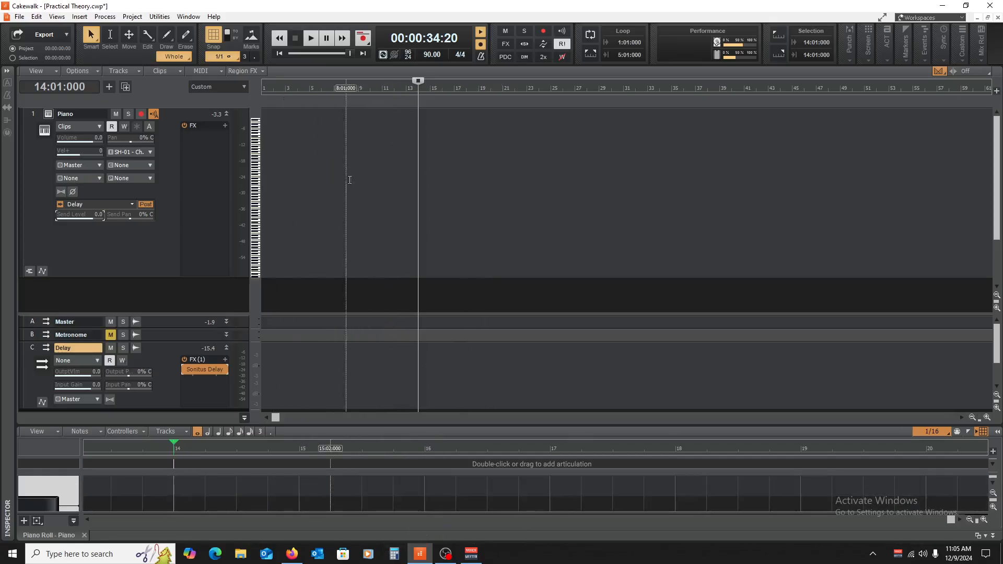
Switch to the Delay notes in Google Docs, describe Factor as "beats by ms", and return to Cakewalk.
click(292, 555)
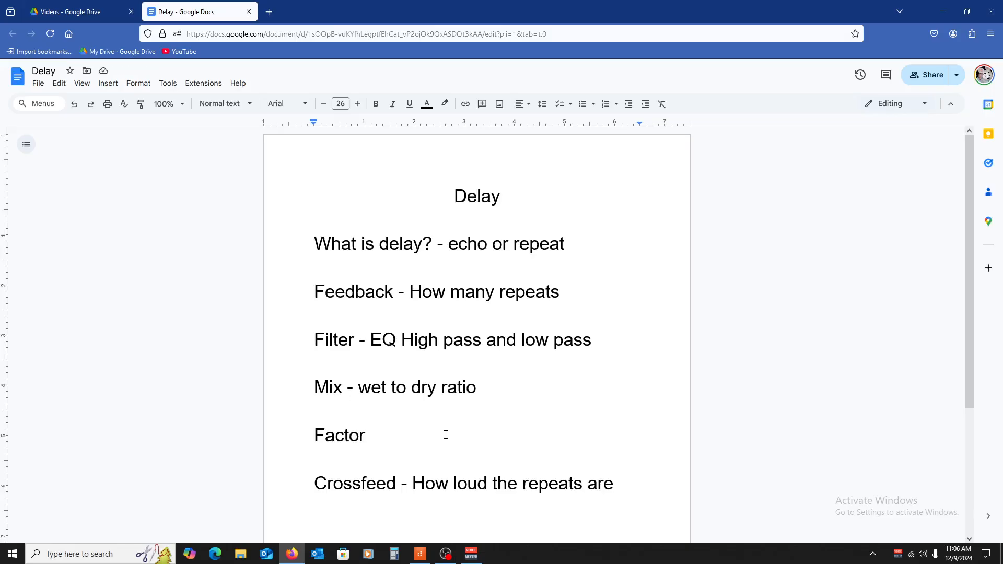
text(beats by ms)
click(421, 554)
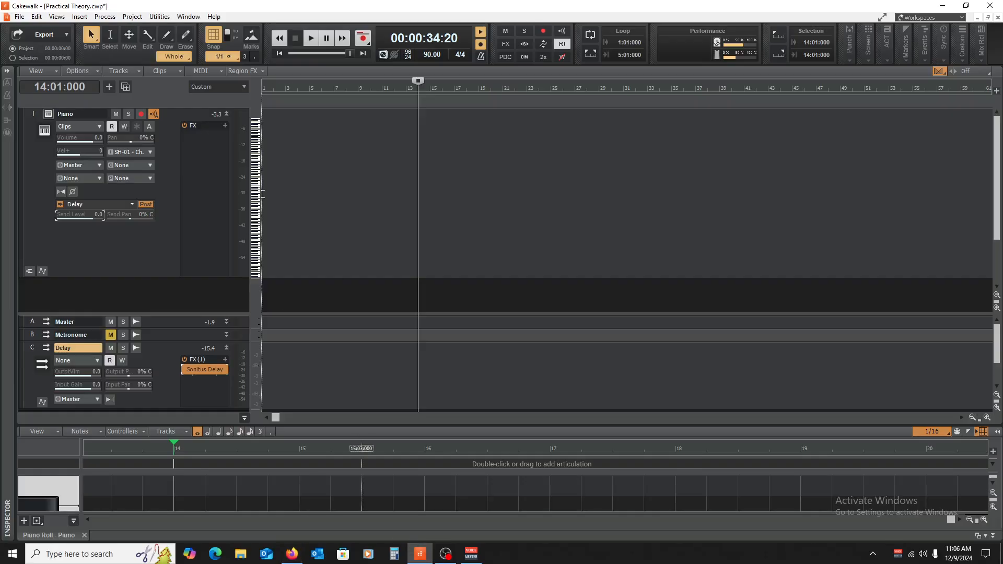
click(292, 553)
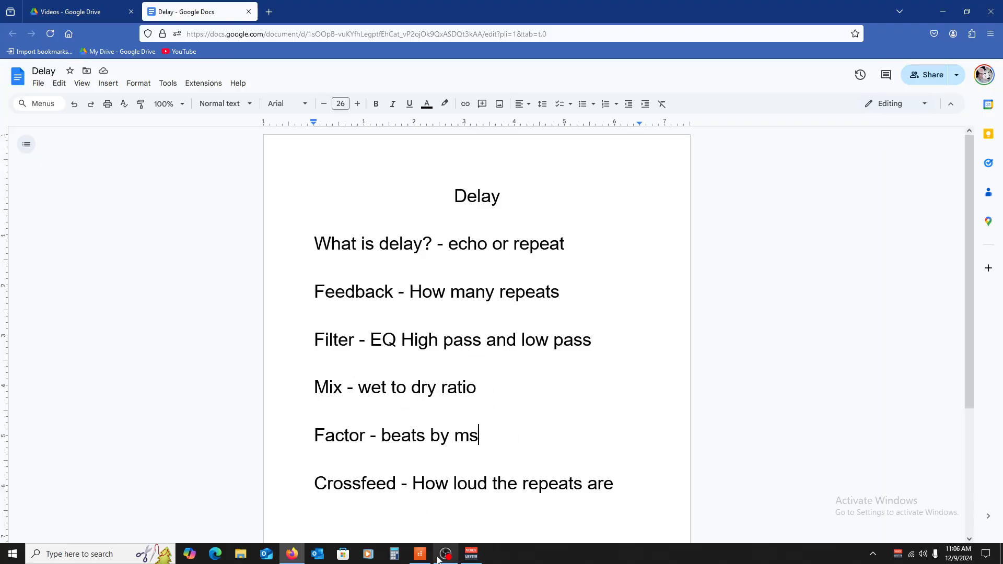
click(421, 553)
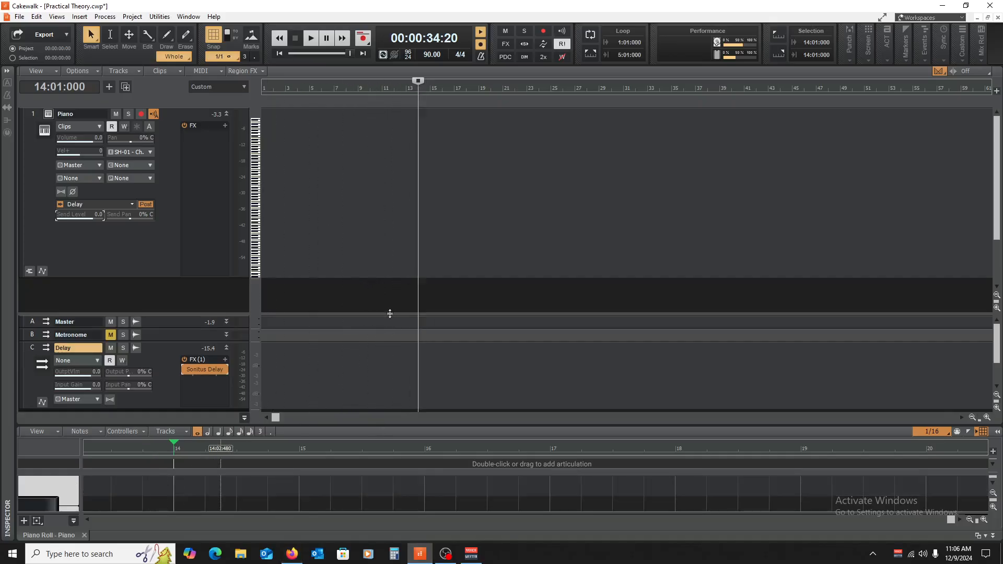
Minimize the Piano Roll and reveal the bus pane with the Delay bus below the Piano track.
drag(390, 313, 394, 424)
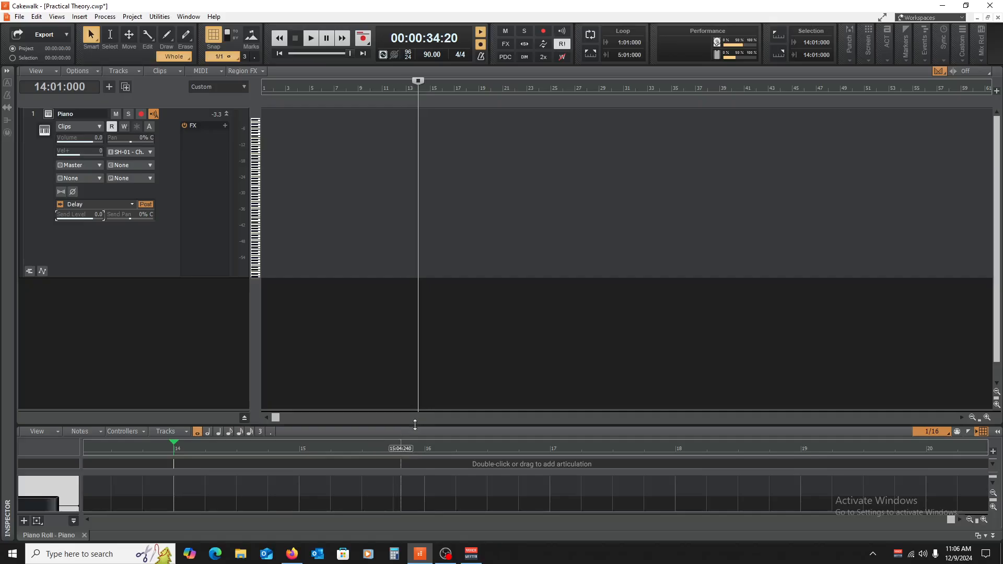
drag(416, 425, 385, 473)
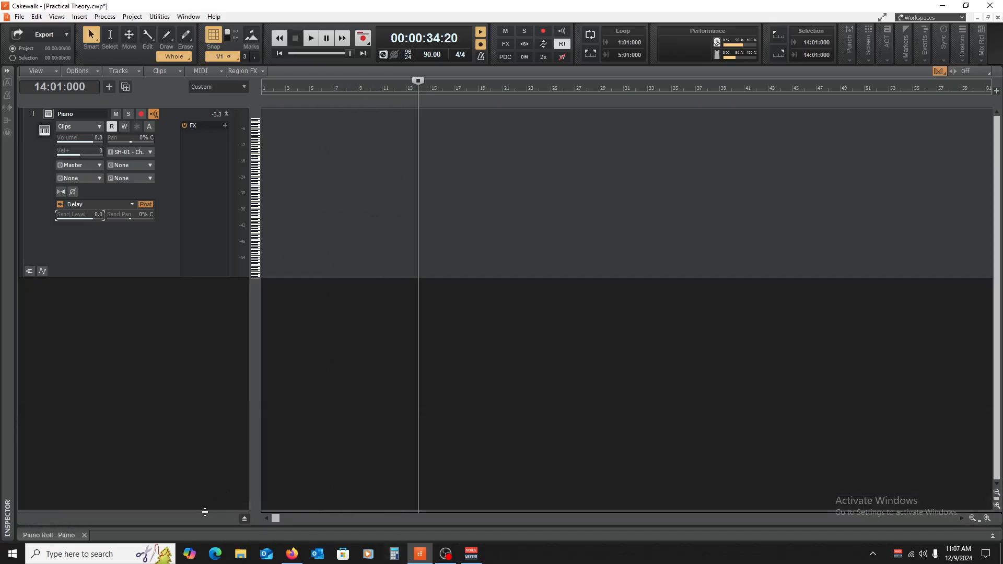
drag(204, 512, 223, 355)
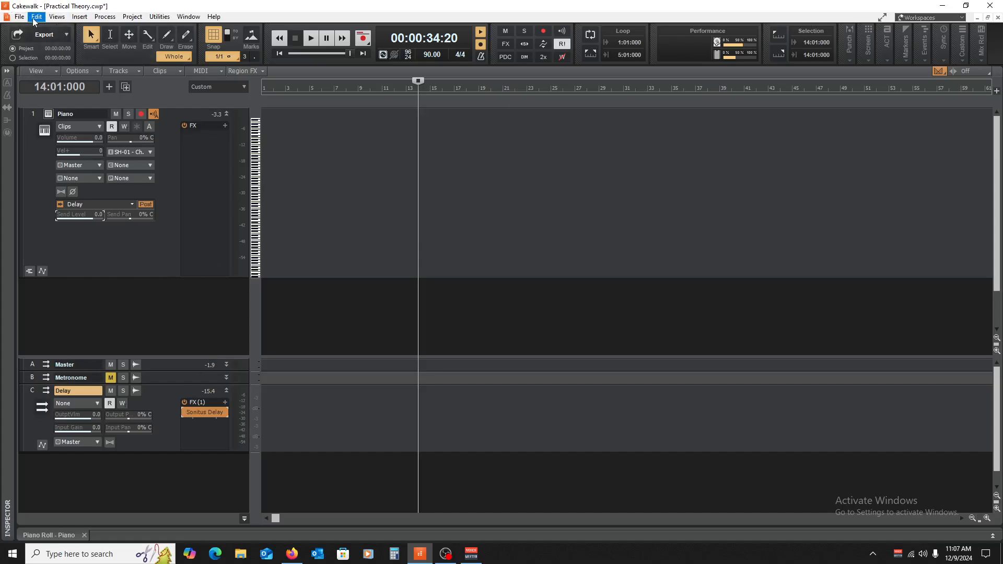
Reopen the Piano Roll view and resize the panes so the Piano track's send controls show above it.
click(57, 16)
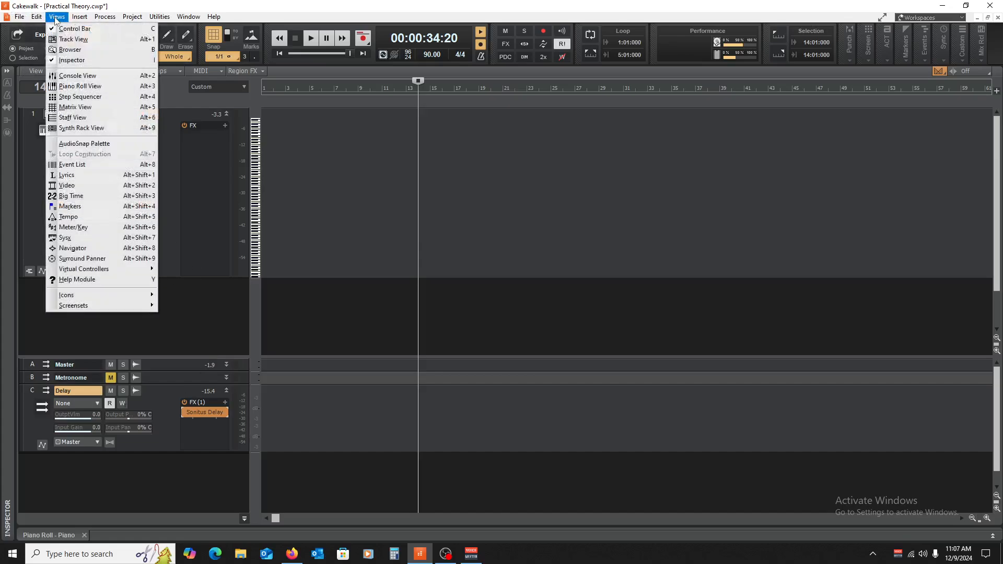
click(81, 86)
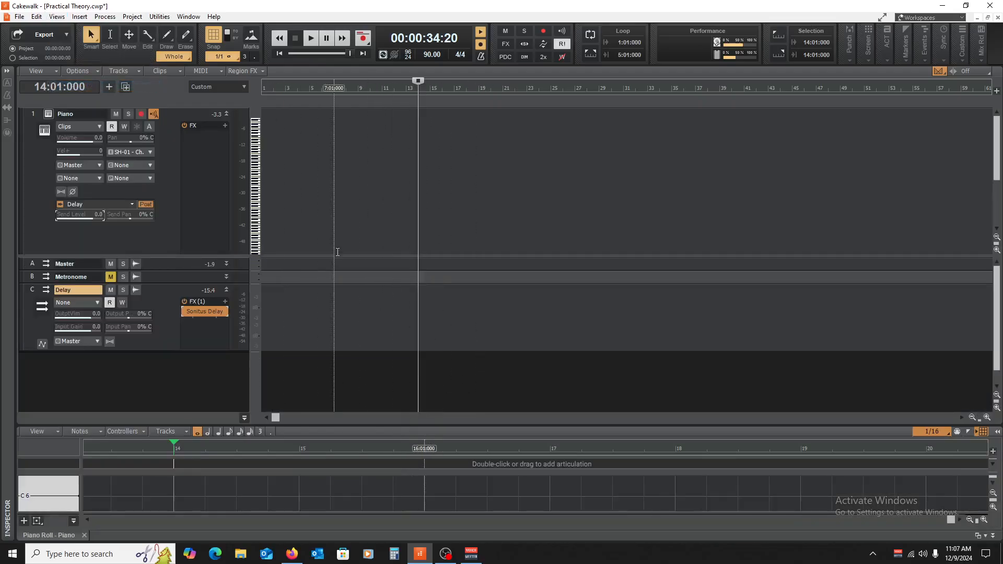
drag(337, 255, 470, 193)
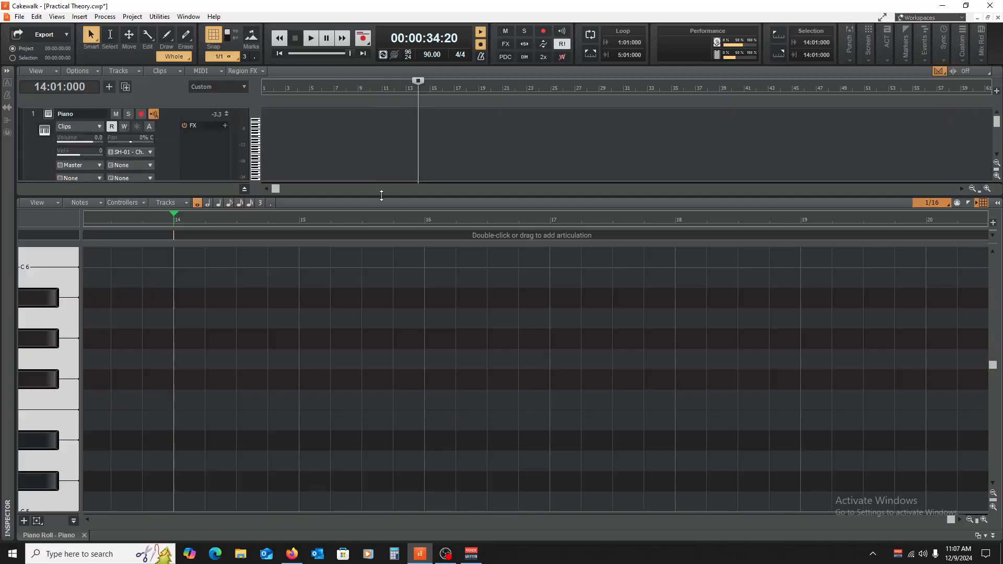
drag(384, 195, 385, 286)
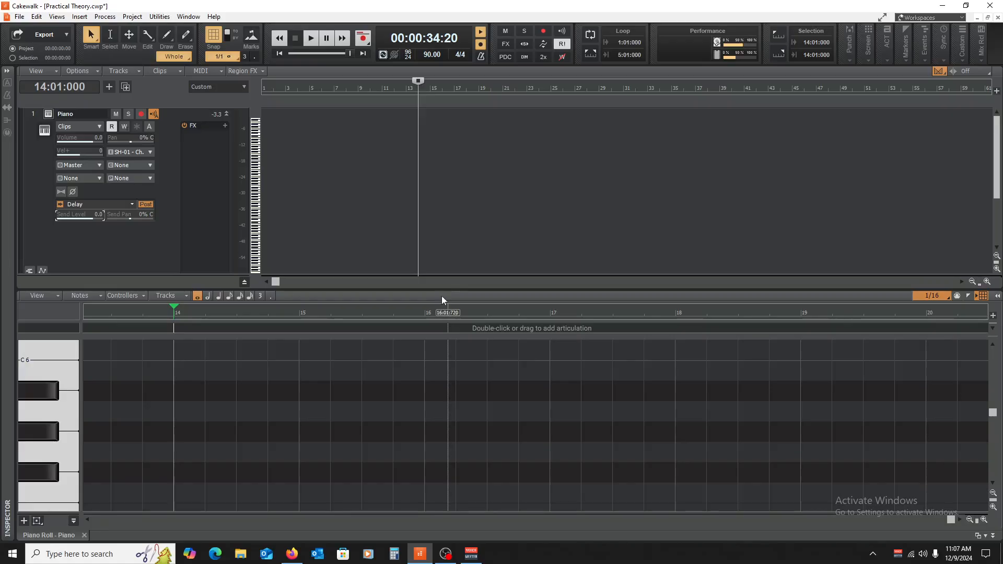
Check the Delay bus, then resize the panes for a larger Piano Roll around C4 with the Piano send above it.
drag(439, 290, 445, 191)
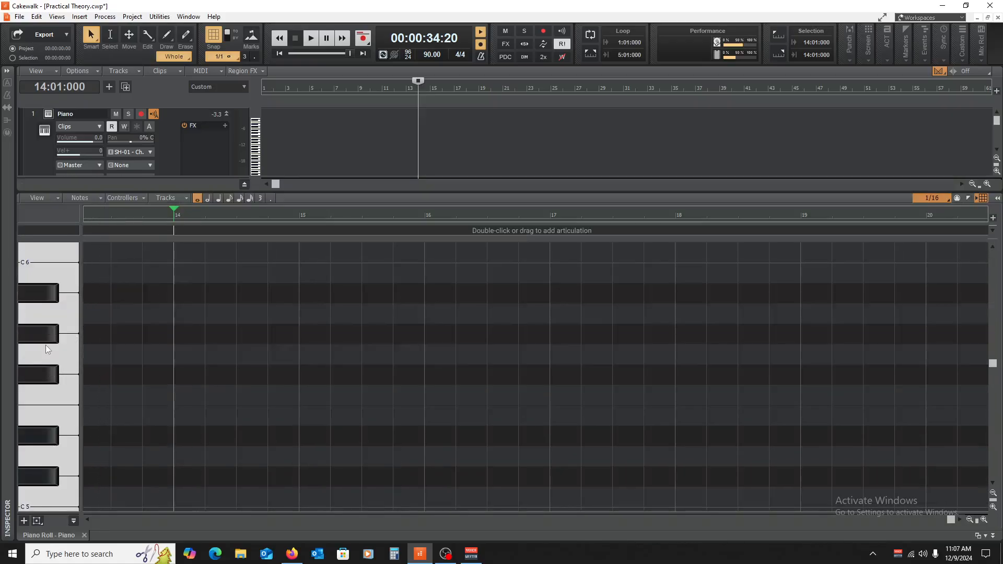
scroll(70, 384, down, 5)
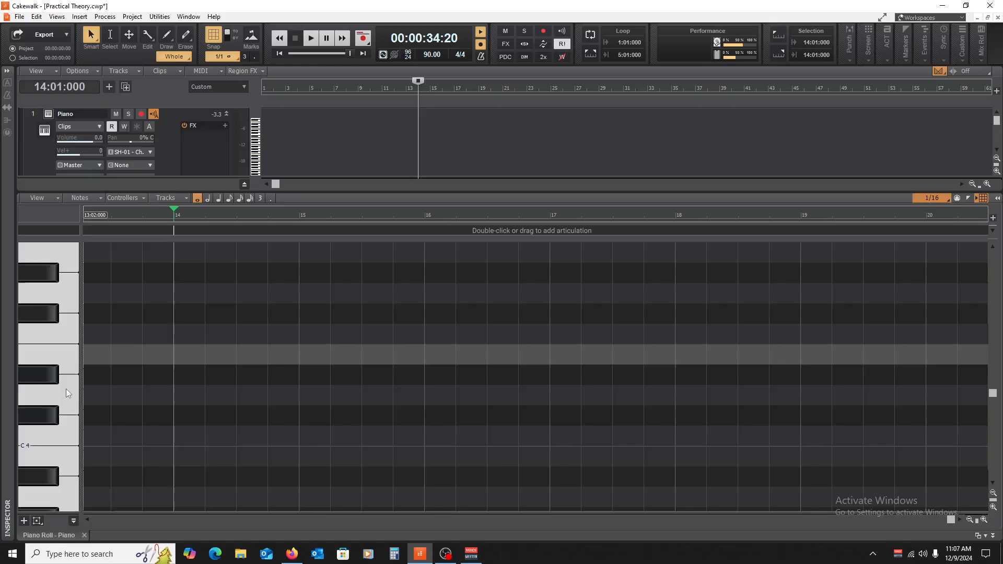
scroll(66, 390, down, 2)
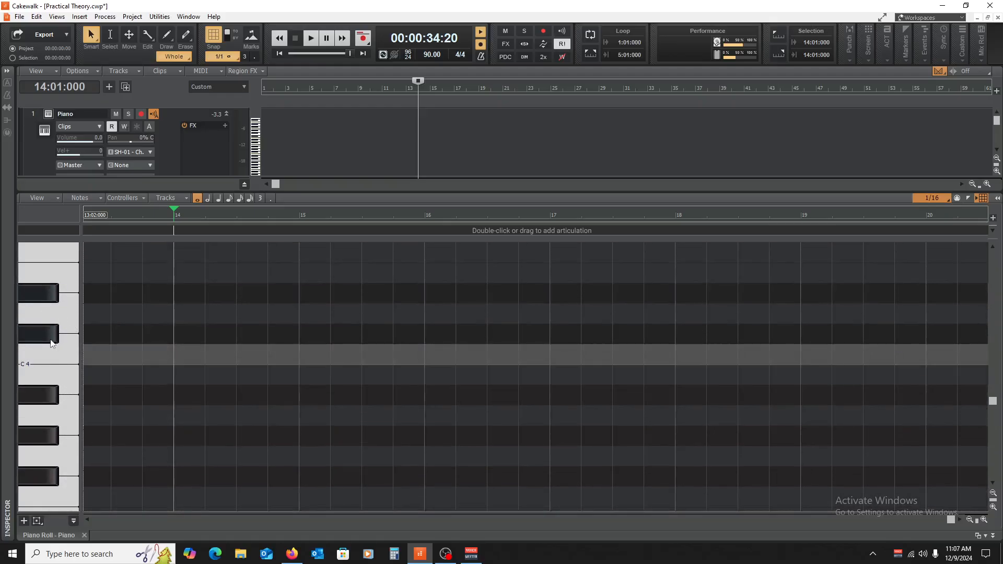
scroll(51, 343, up, 1)
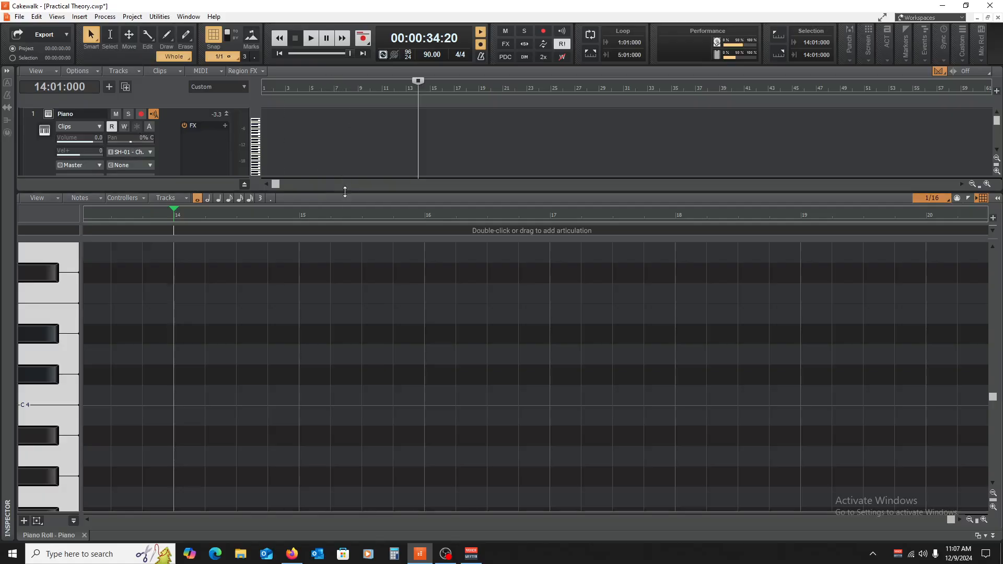
drag(345, 191, 184, 237)
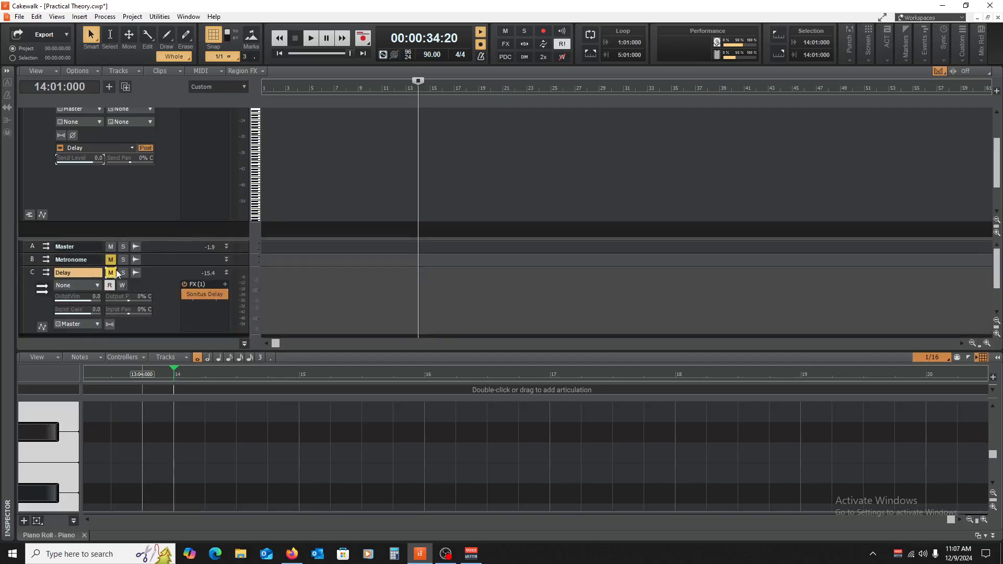
drag(332, 237, 352, 348)
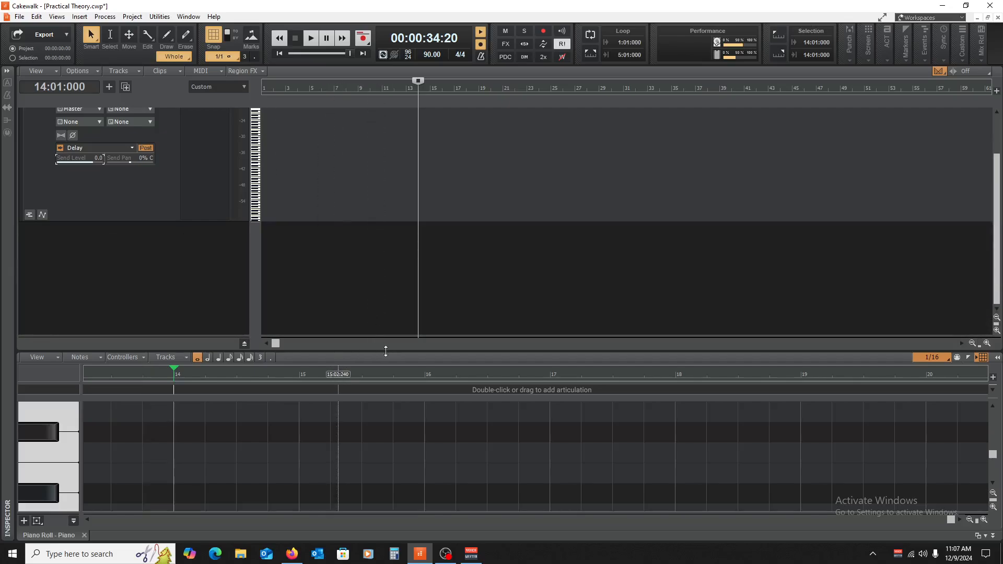
drag(393, 224, 394, 223)
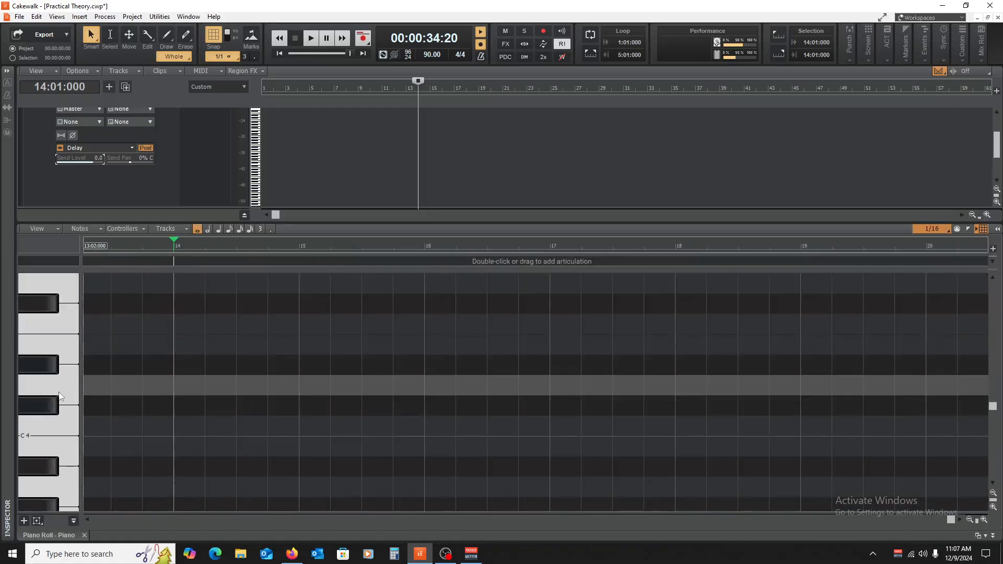
click(60, 392)
click(91, 380)
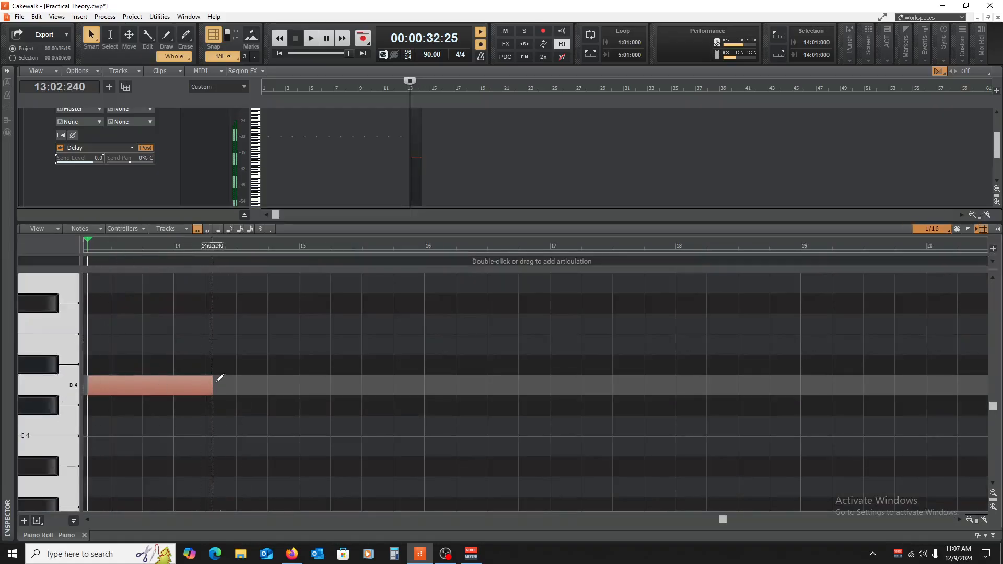
right_click(150, 389)
Return to the start of the project and place a whole-note D4 at 1:01:000.
key(w)
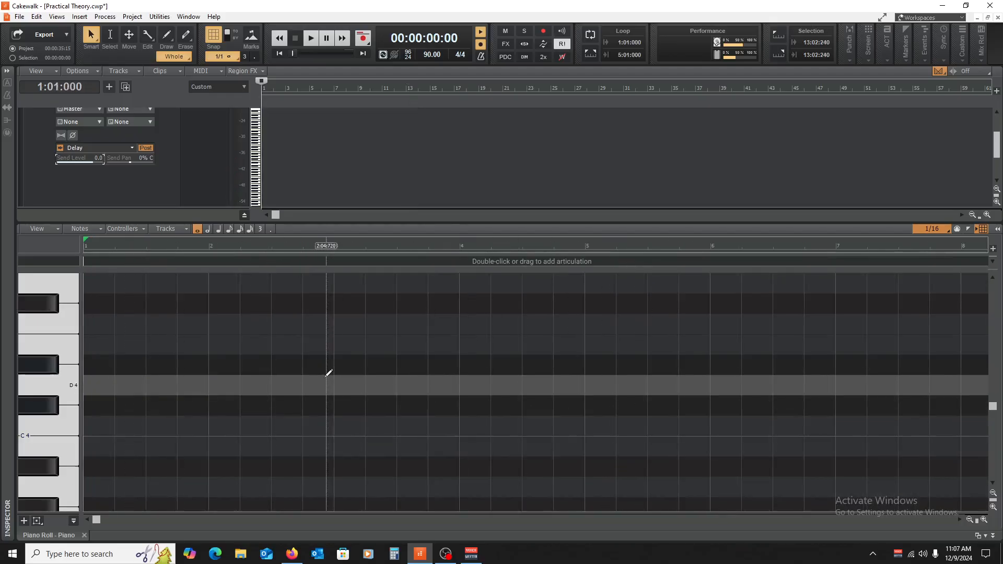
click(85, 382)
click(91, 381)
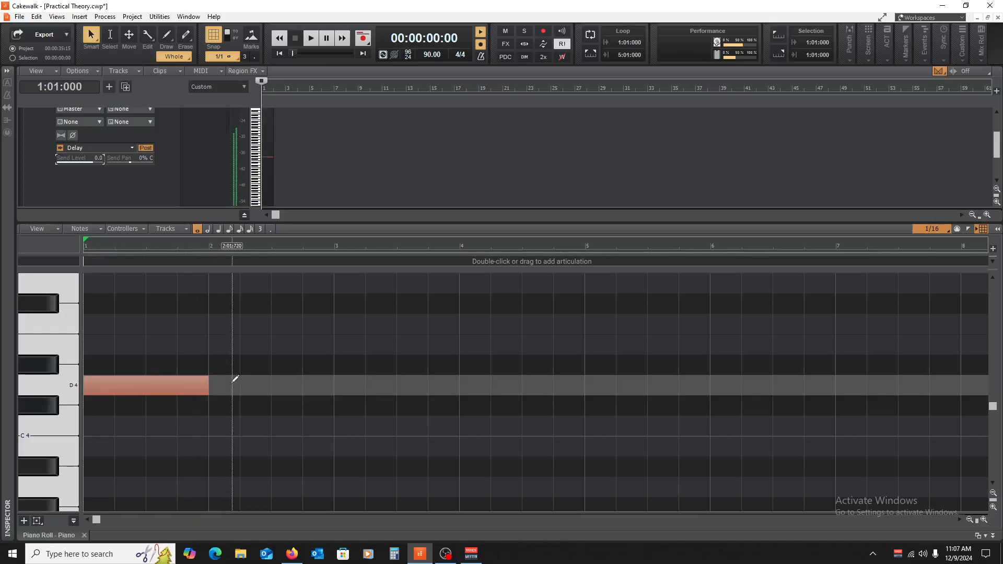
Add an A4 note from 1:01:480 to the end of bar 1 and play it with the D4.
scroll(157, 382, up, 3)
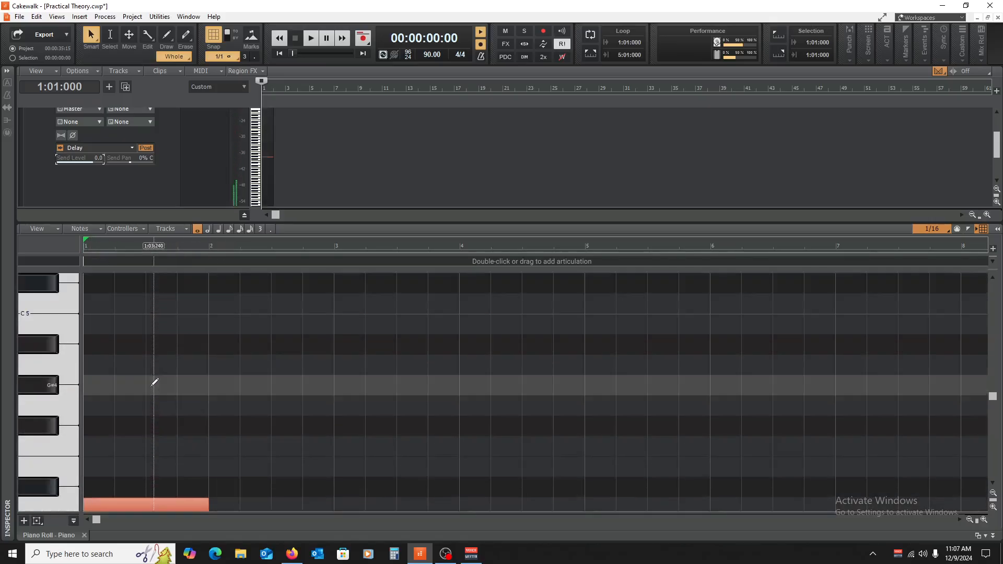
click(87, 364)
drag(83, 362, 99, 369)
key(space)
key(space)
key(space)
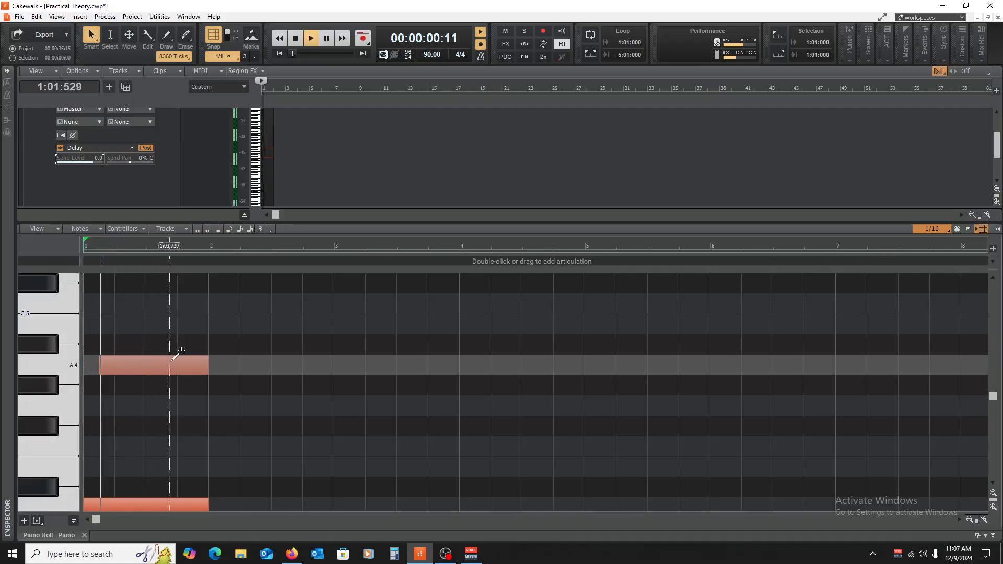
key(space)
Add an E5 note from 1:02:000 to the end of bar 1 and play the phrase from the start.
scroll(94, 347, up, 3)
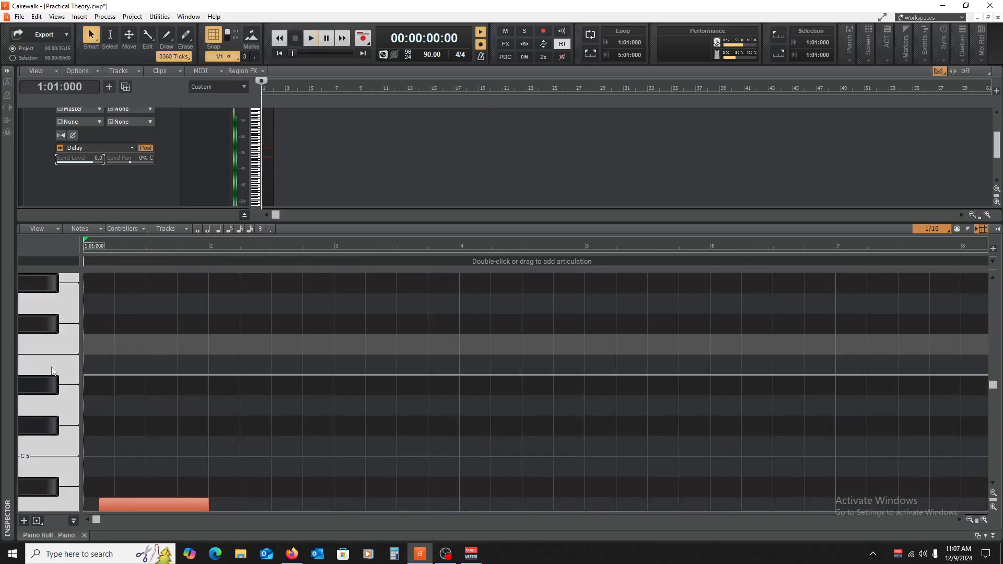
click(116, 363)
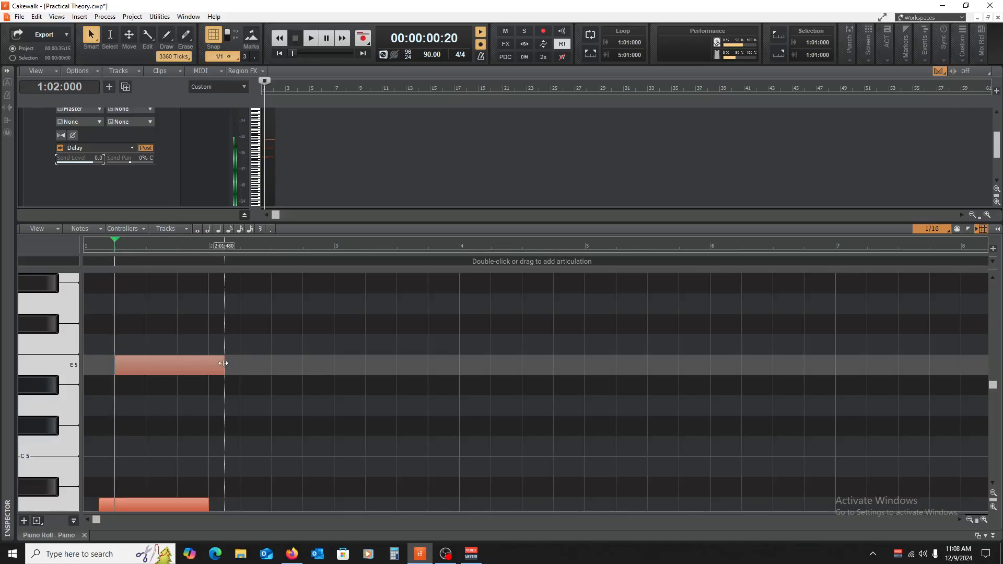
drag(225, 366, 210, 366)
key(w)
key(space)
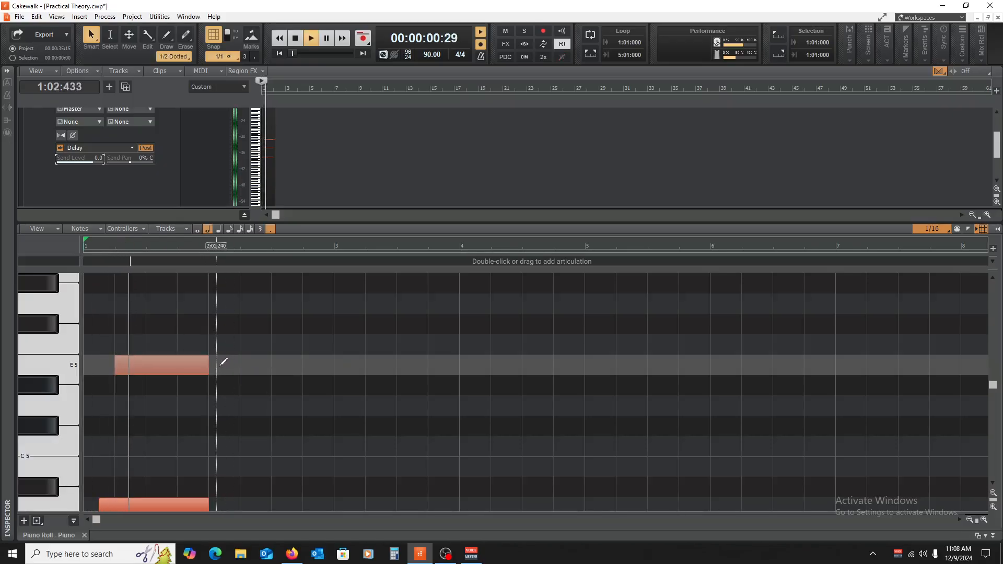
key(space)
scroll(237, 361, up, 3)
key(space)
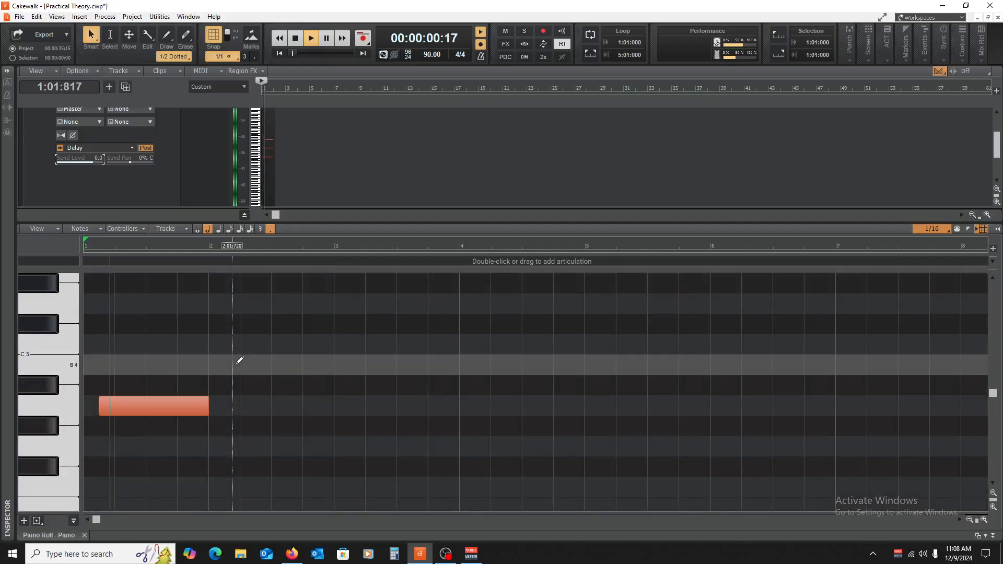
key(space)
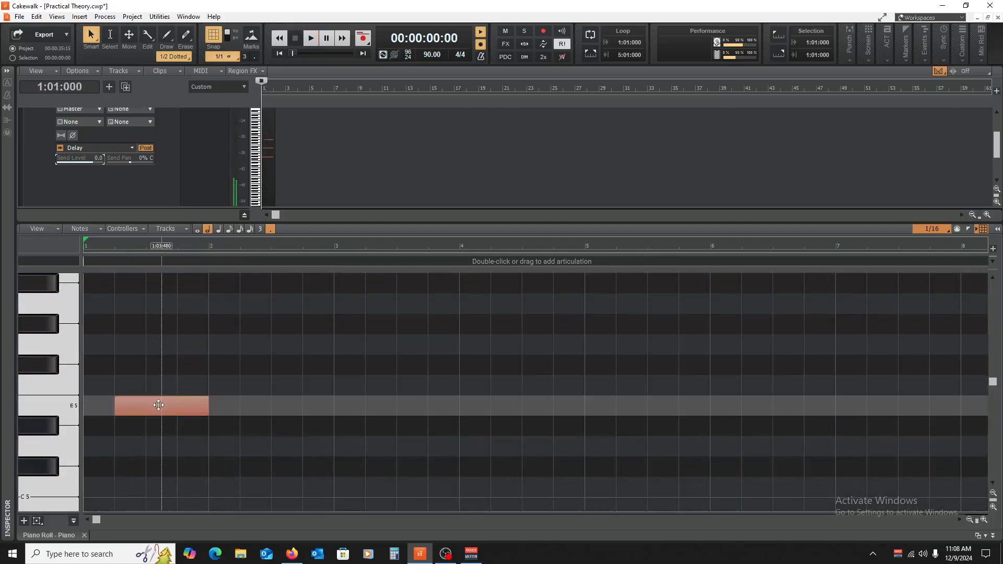
Add an F#5 note from 1:02:480 to the end of bar 1 and play the phrase.
click(160, 407)
click(51, 360)
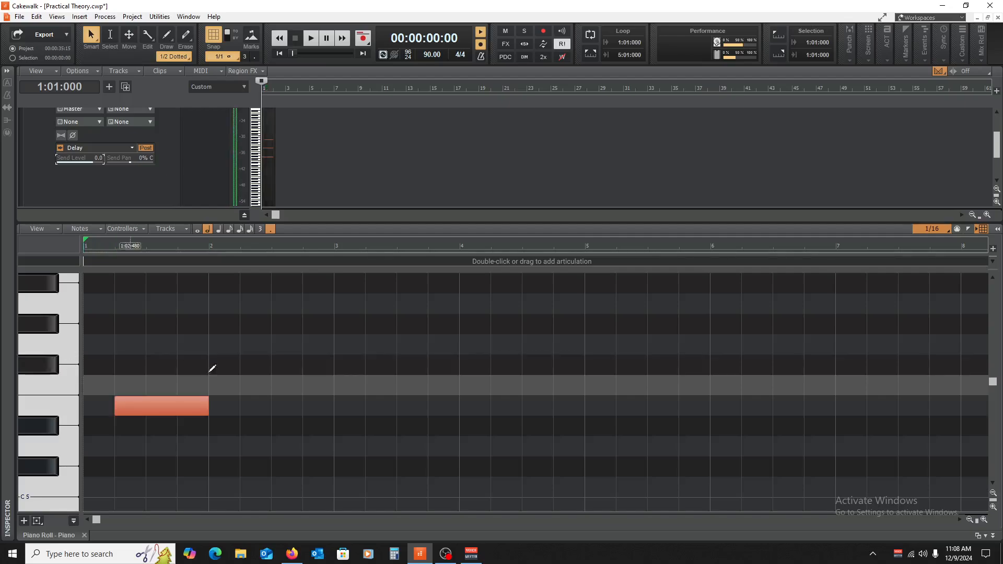
click(132, 365)
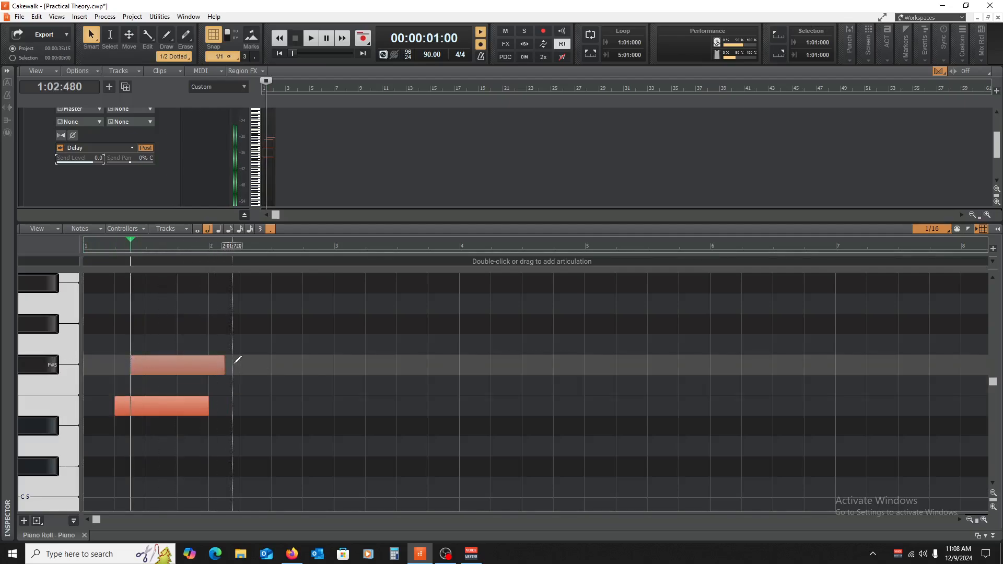
drag(225, 364, 209, 365)
key(space)
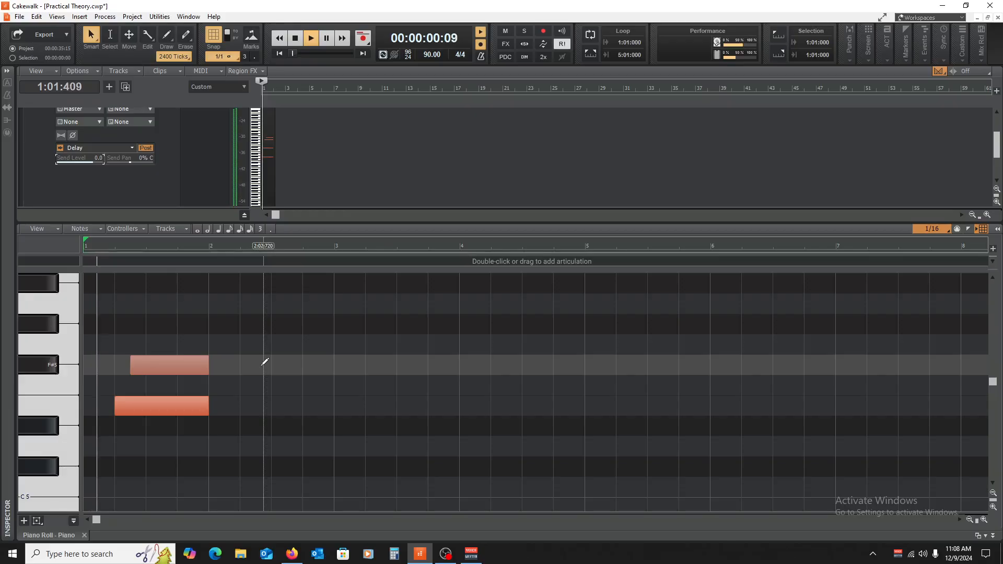
key(space)
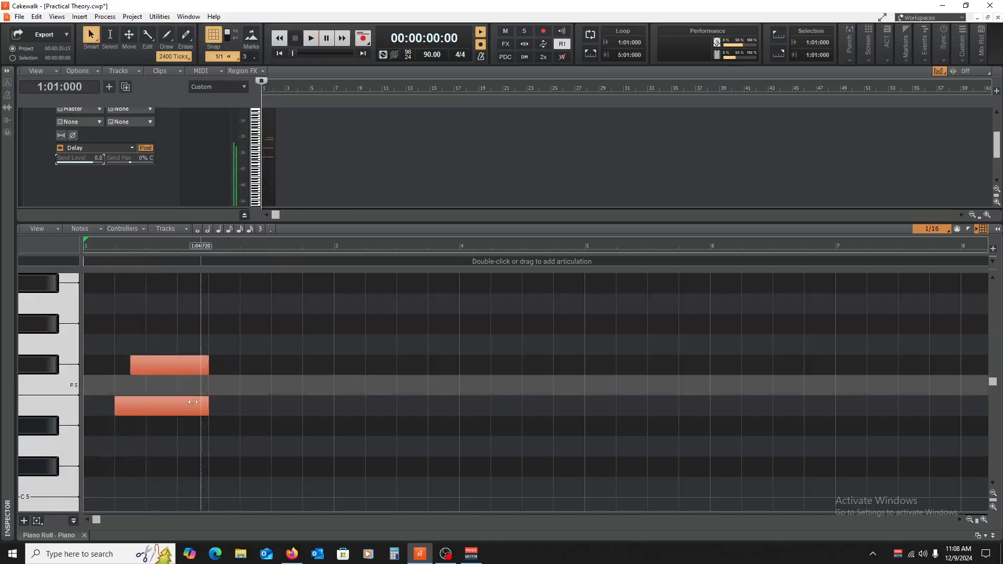
Shorten the E5 note to end at 1:04:000 and the F#5 to an eighth note, playing back each change.
drag(193, 403, 166, 416)
key(space)
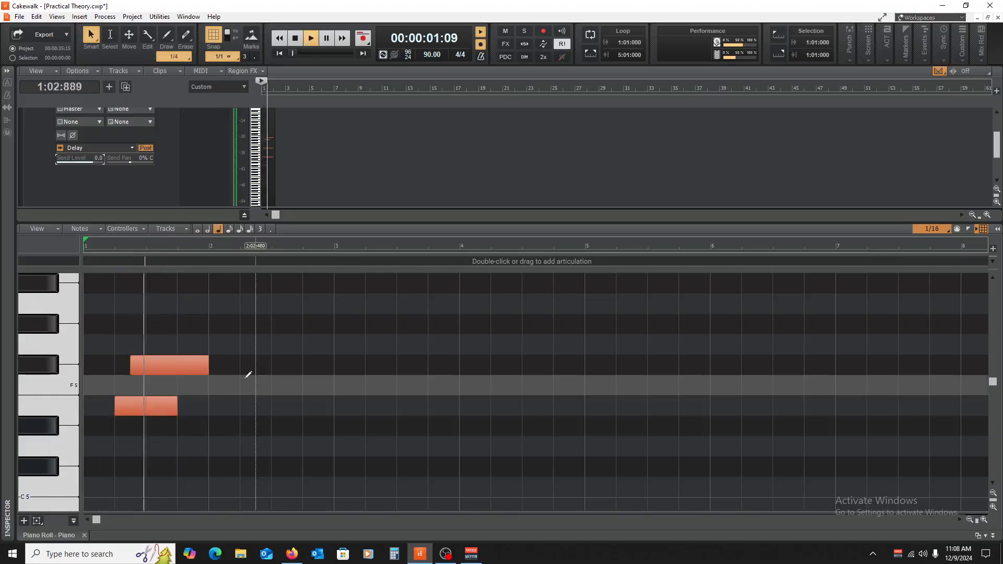
key(space)
drag(204, 371, 146, 370)
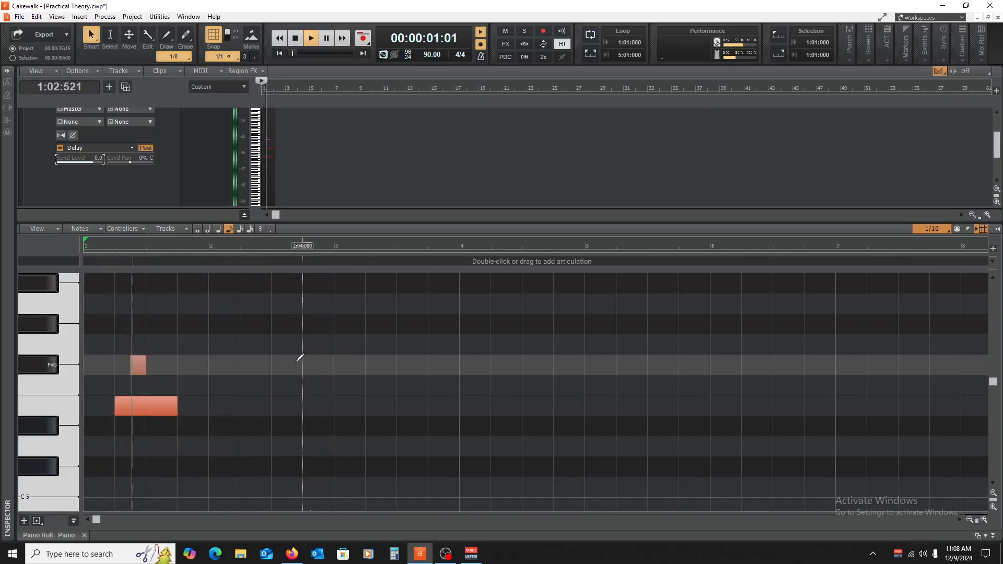
key(space)
Turn the long E5 into two eighth notes at 1:02:000 and 1:03:000, on either side of the F#5.
drag(142, 403, 133, 409)
key(space)
key(space)
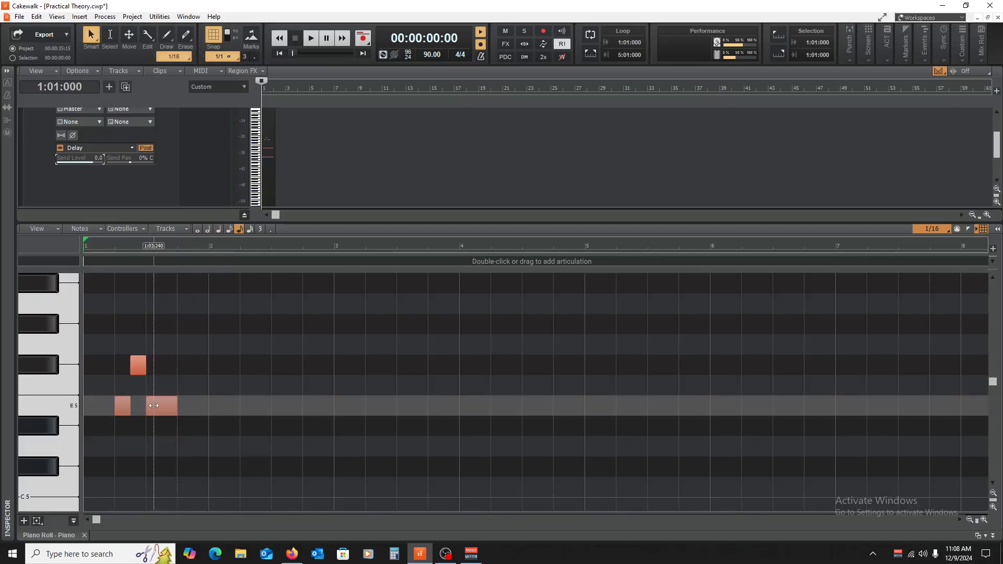
drag(176, 406, 165, 417)
Add an eighth-note D5 at 1:03:480 and play the phrase from the start.
scroll(204, 384, down, 2)
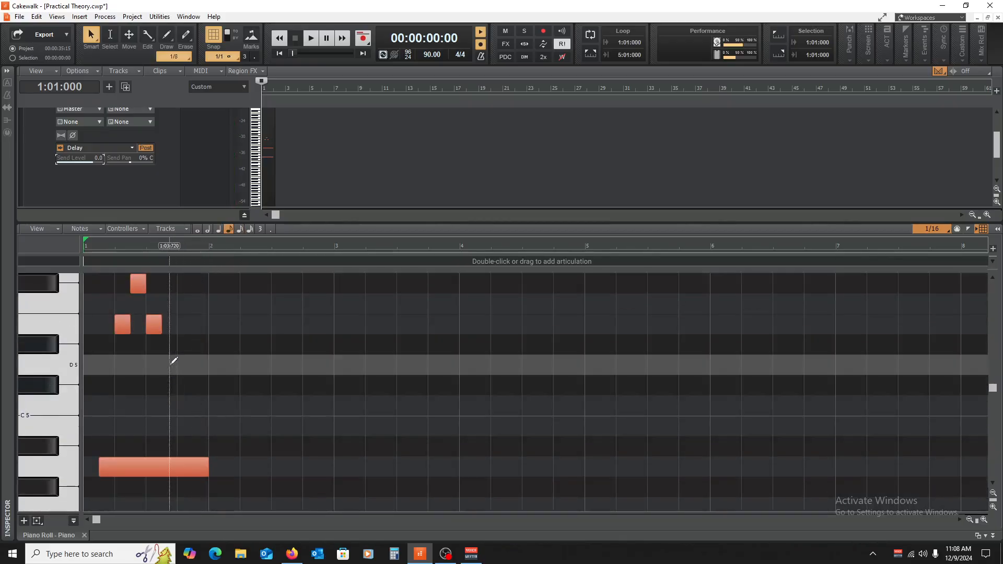
click(169, 360)
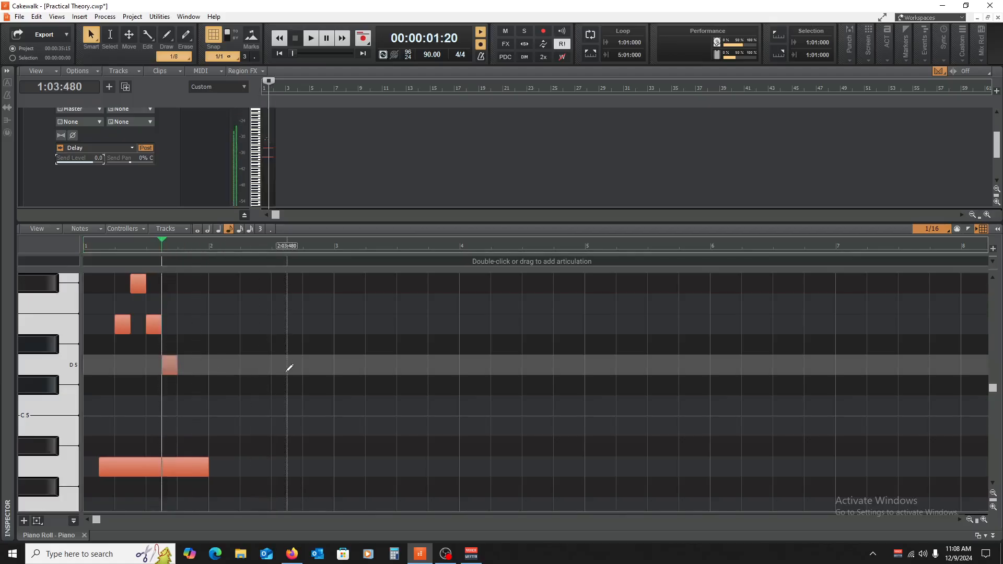
key(w)
key(space)
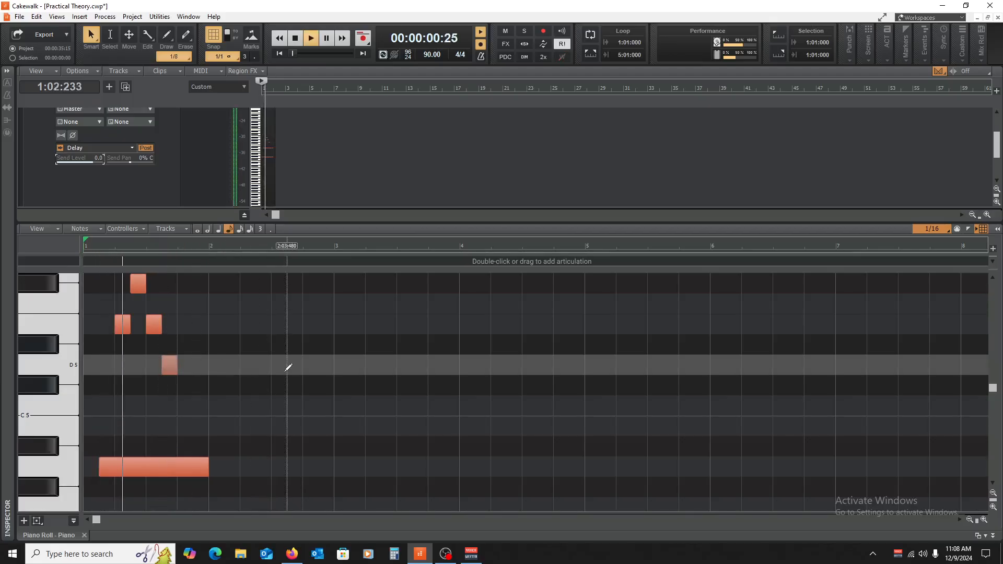
key(space)
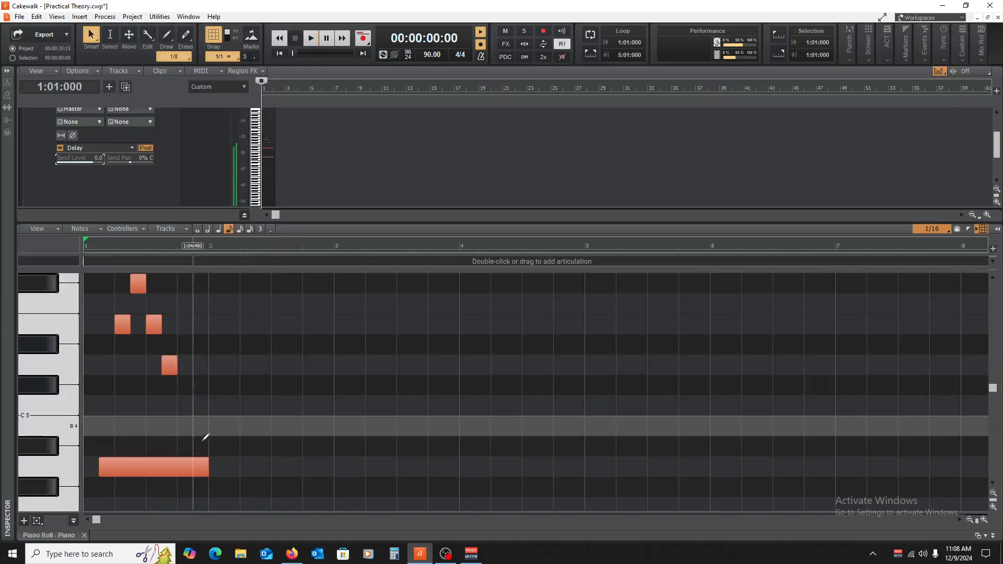
scroll(261, 418, down, 5)
key(space)
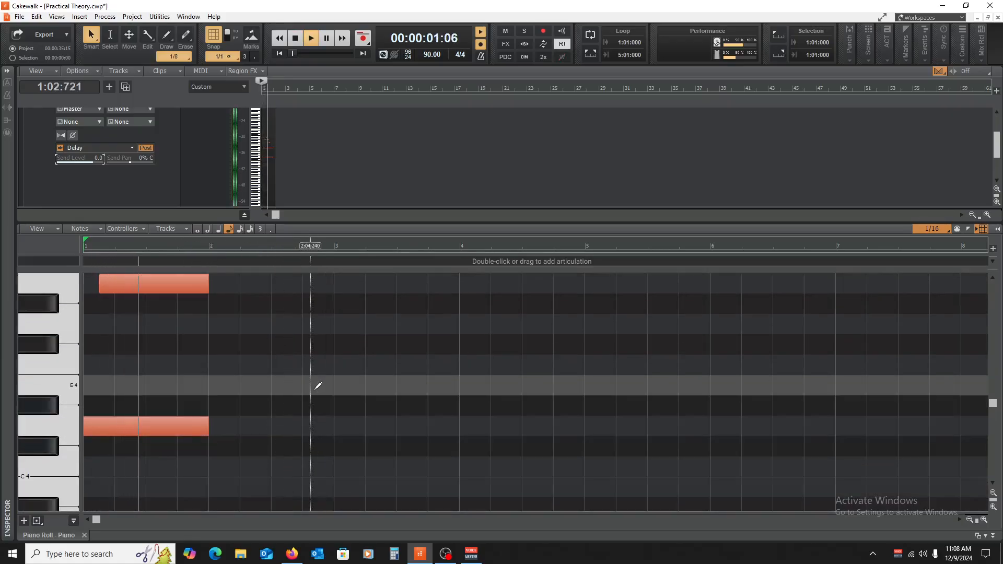
key(space)
drag(208, 426, 180, 429)
click(181, 428)
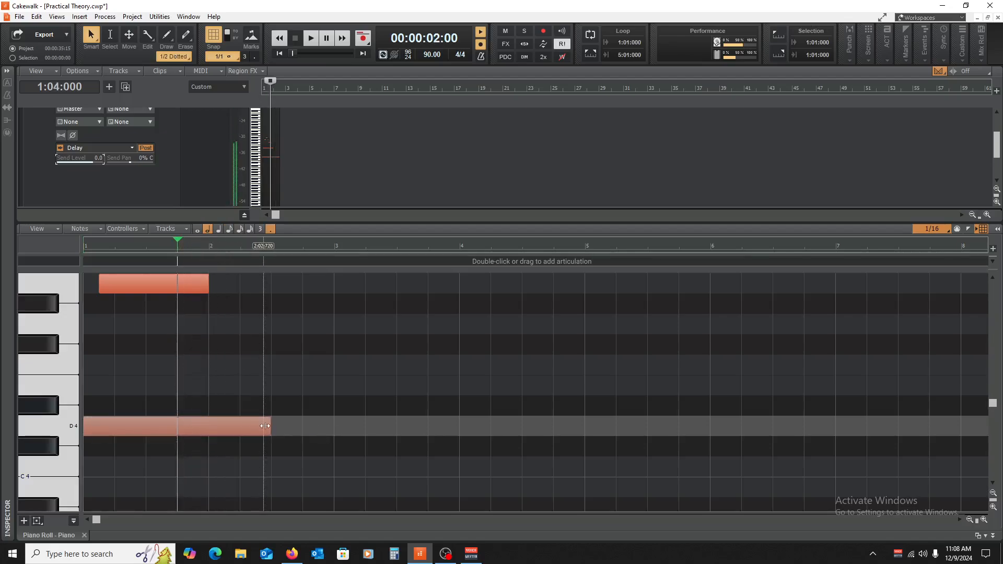
right_click(224, 427)
drag(176, 427, 206, 433)
Play the phrase, shorten the A4 note to end at 1:04:000, and add an eighth-note A4 at that point.
scroll(251, 416, up, 2)
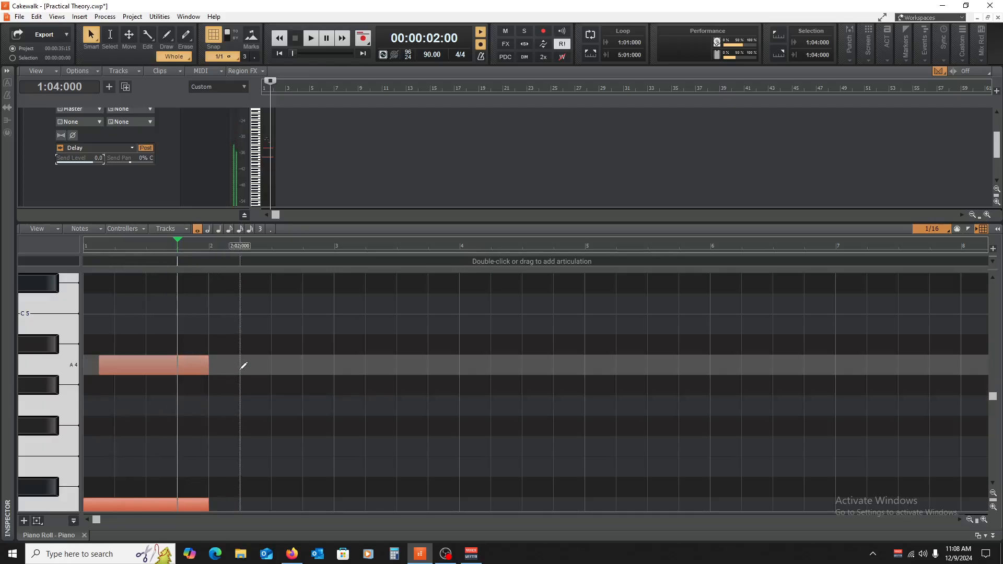
key(w)
key(space)
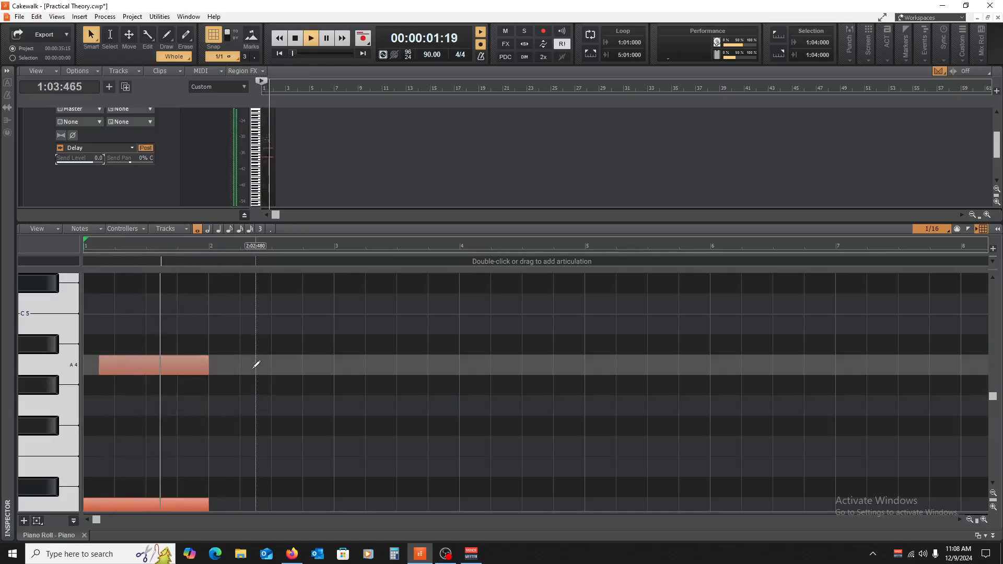
key(space)
click(174, 364)
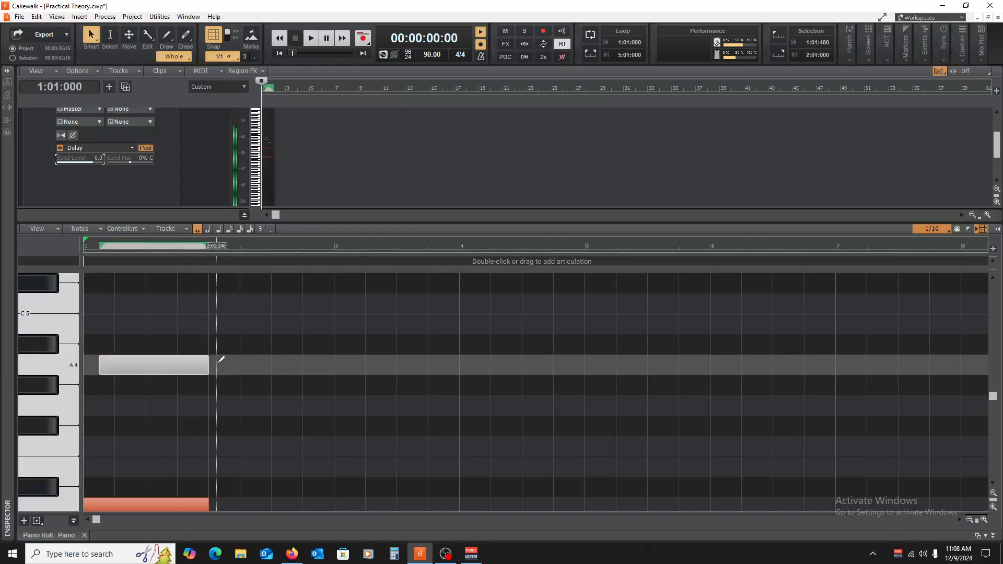
drag(204, 366, 179, 374)
scroll(209, 374, up, 1)
click(185, 377)
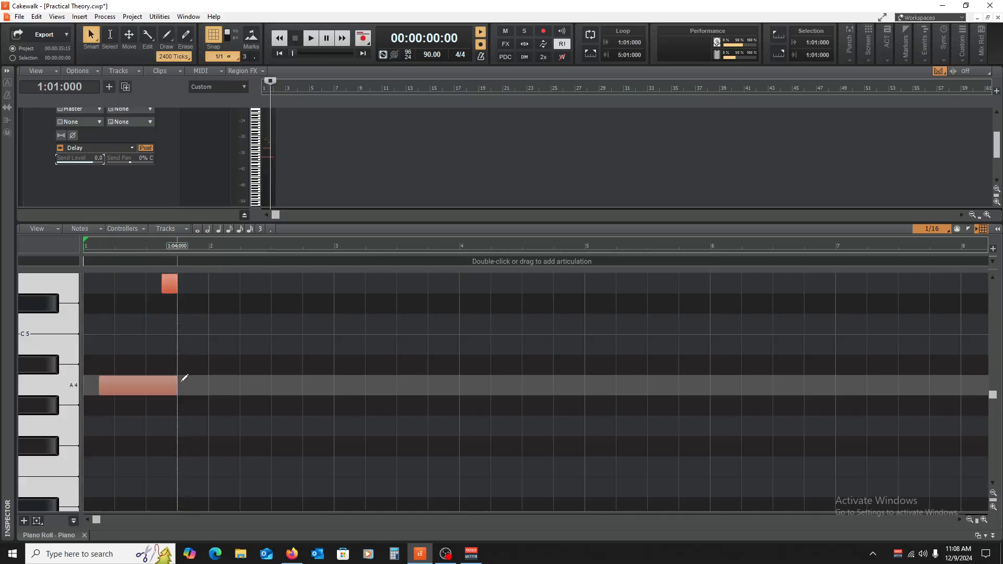
click(181, 381)
drag(252, 382, 195, 387)
key(space)
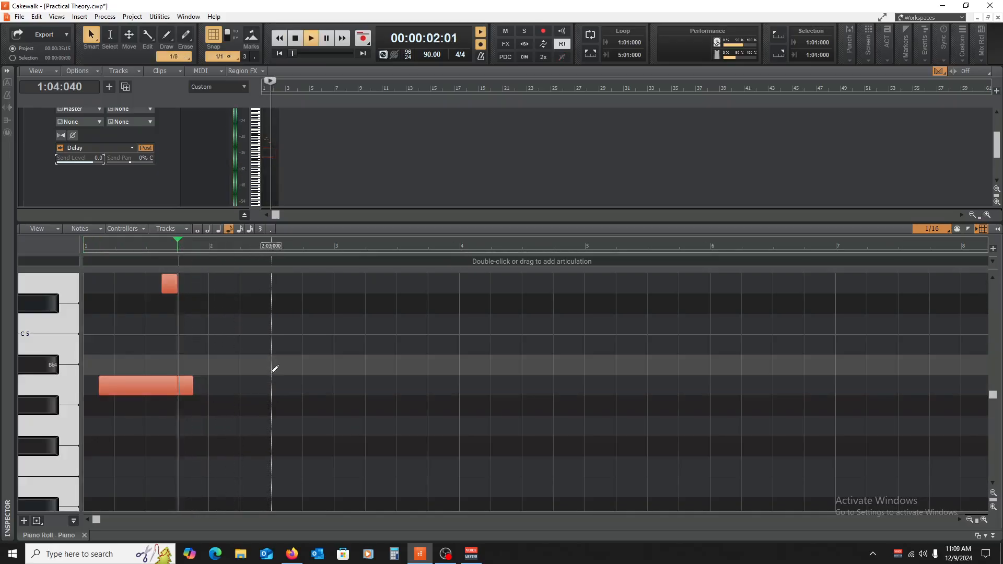
Add an eighth-note D5 at 1:04:480 and play the phrase from the start.
key(space)
click(47, 389)
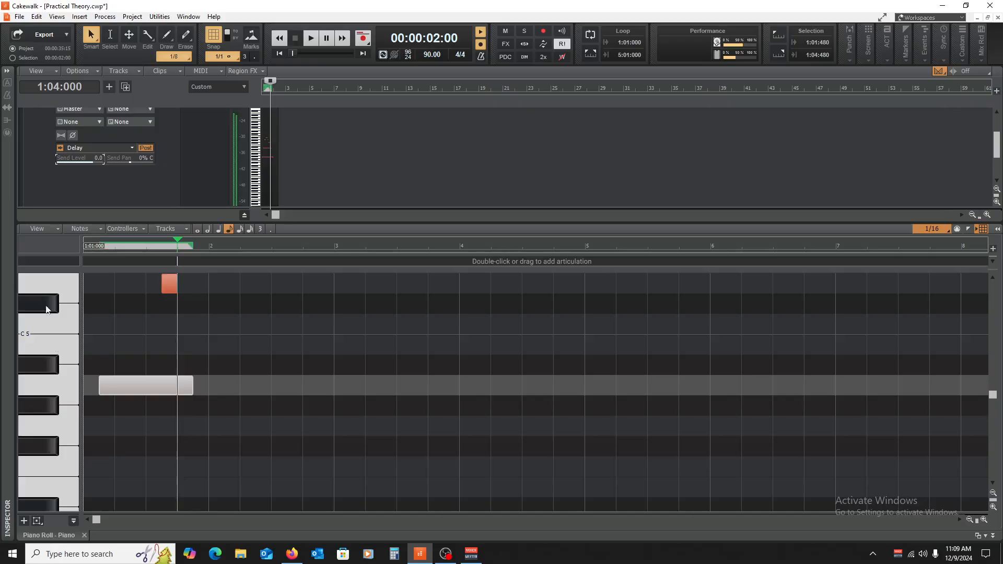
click(43, 293)
drag(190, 388, 201, 283)
key(w)
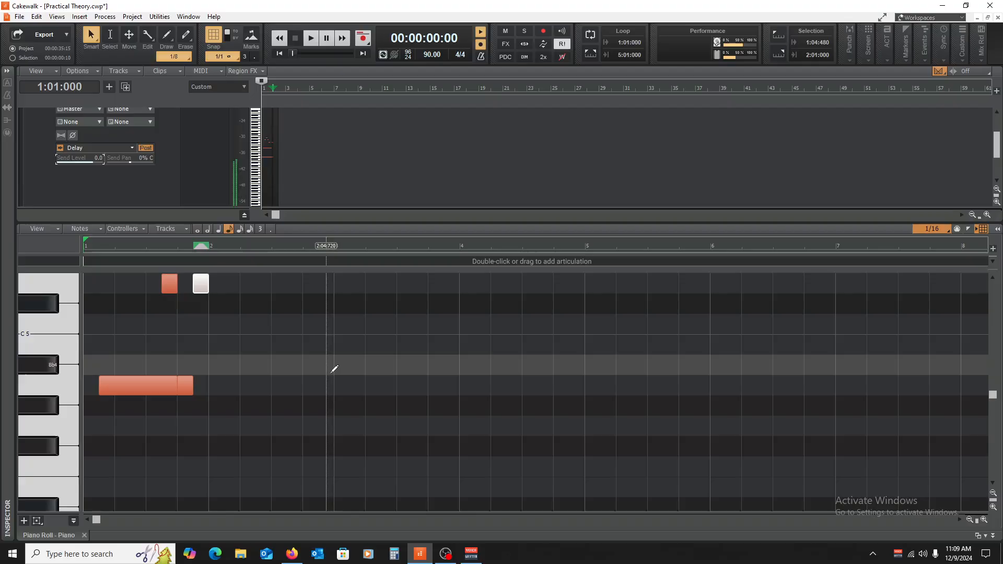
key(space)
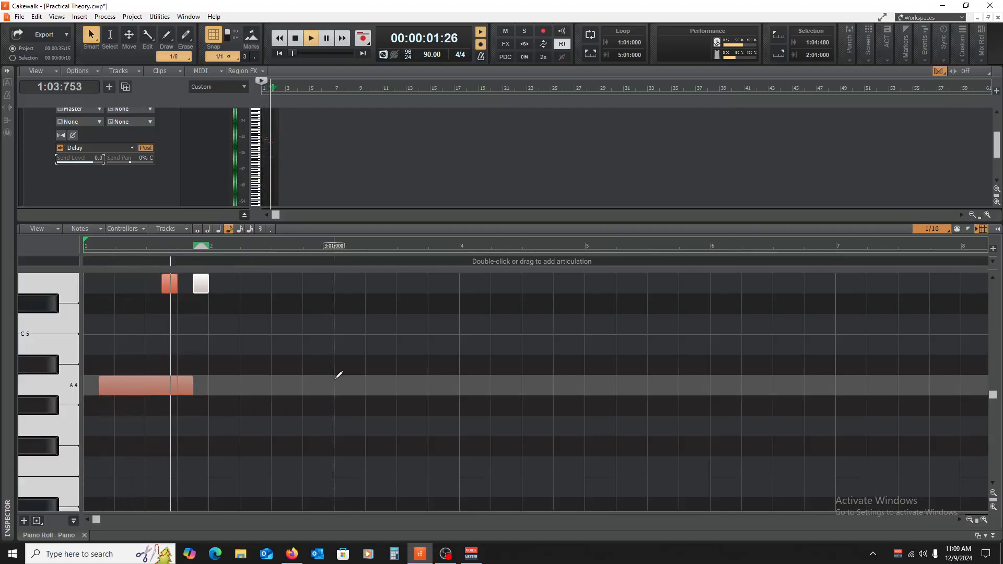
key(space)
Copy all the notes of measure 1 into measure 2 and play the two-measure phrase.
scroll(309, 397, down, 4)
drag(381, 414, 83, 273)
scroll(203, 365, down, 10)
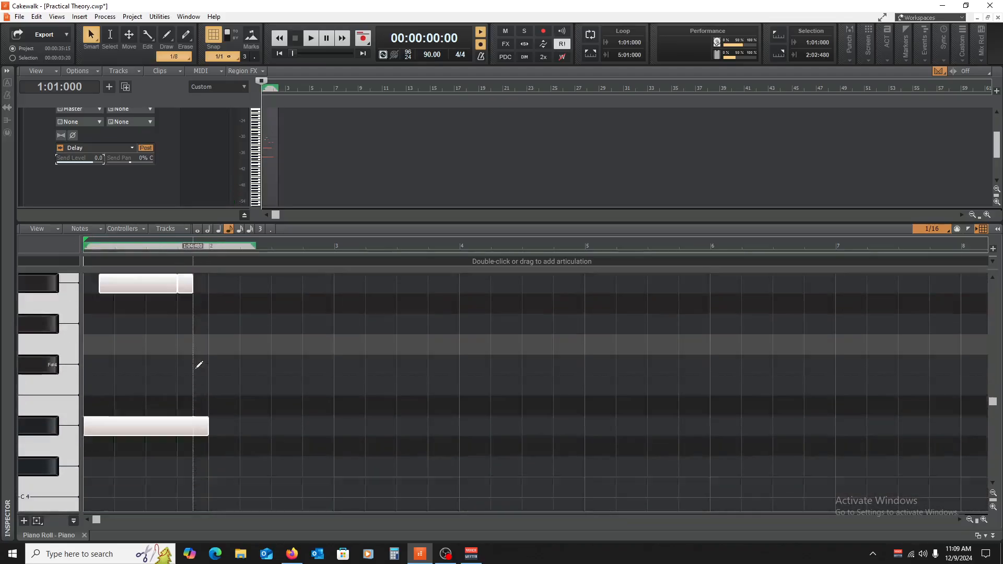
drag(102, 366, 233, 360)
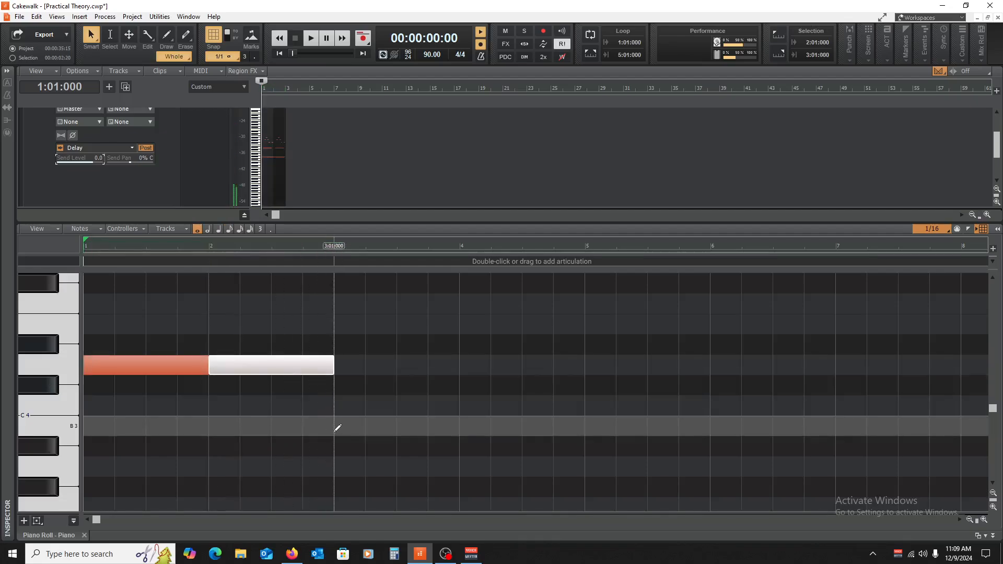
click(337, 428)
scroll(224, 402, up, 5)
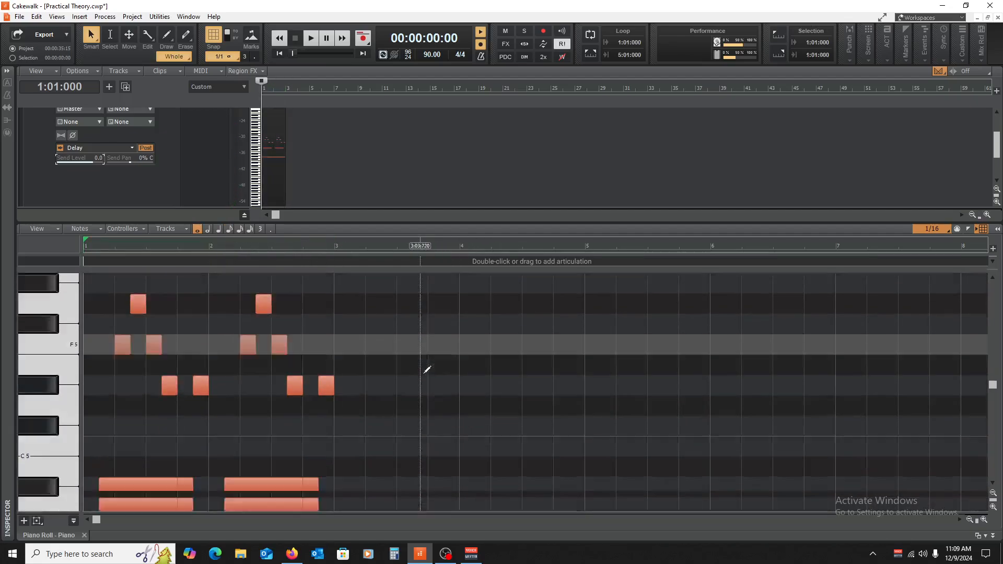
scroll(427, 369, down, 3)
key(space)
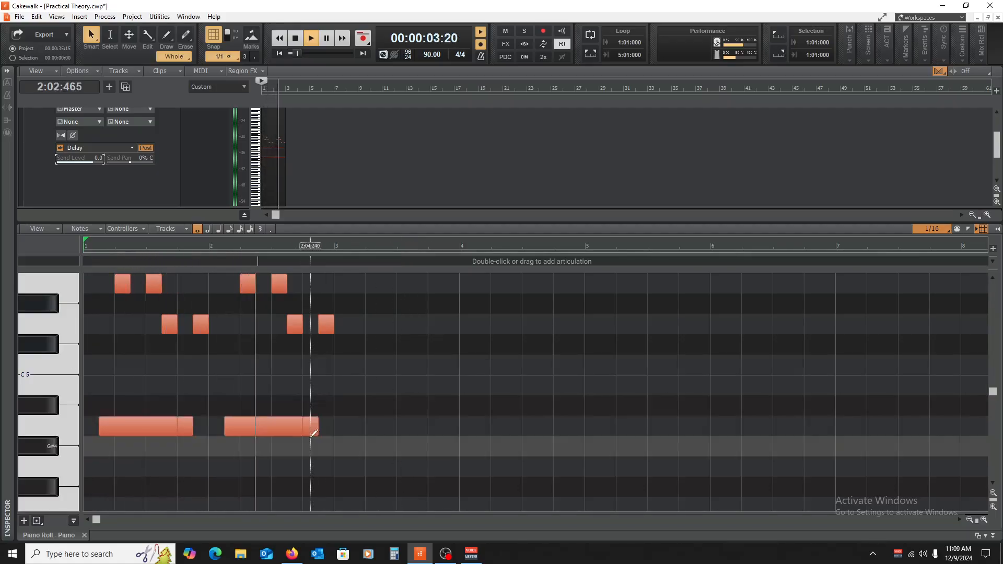
key(space)
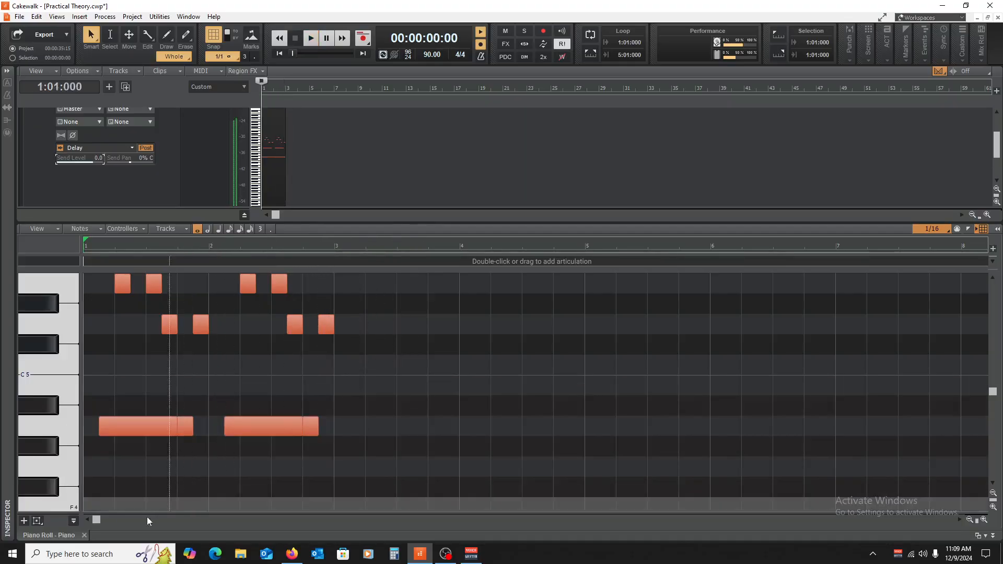
Close the Piano Roll, copy the two-measure Piano clip to measure 3, and return to the project start.
click(84, 536)
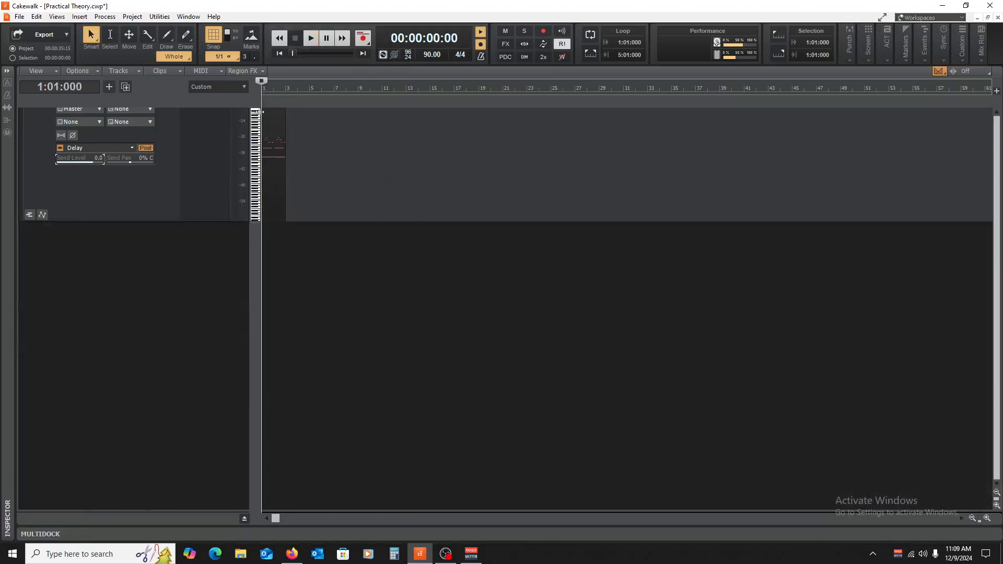
click(271, 113)
scroll(331, 173, up, 2)
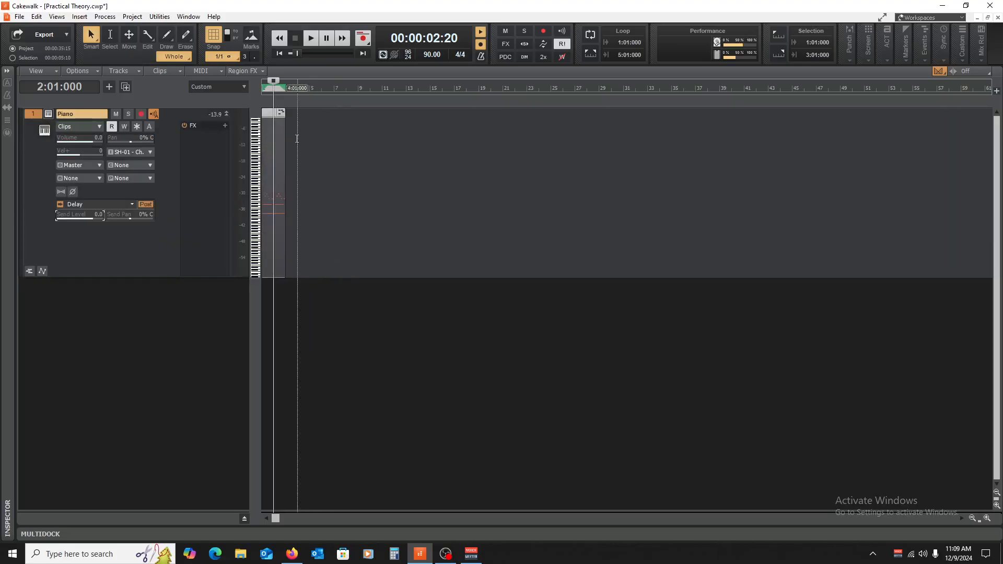
drag(281, 119, 294, 123)
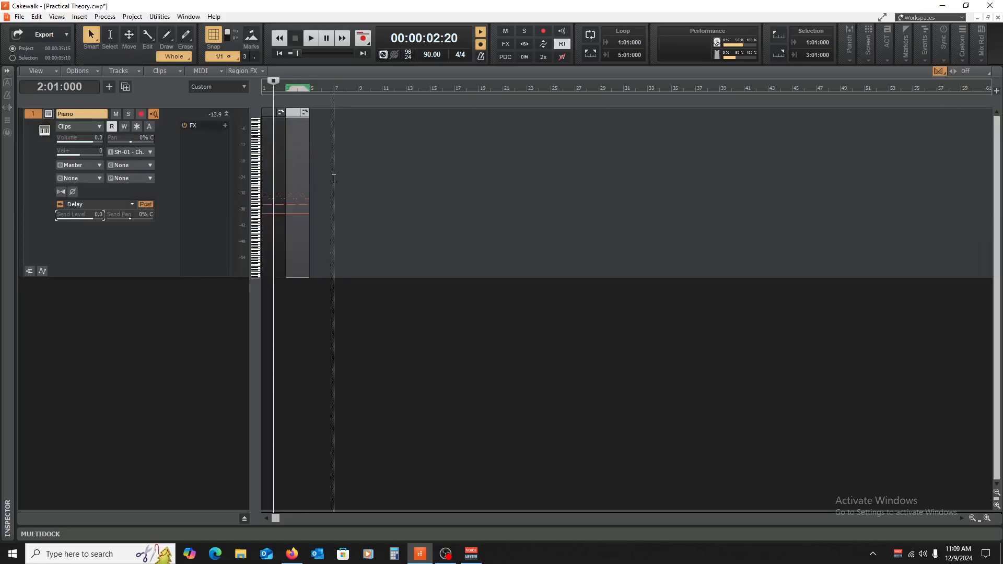
click(335, 260)
key(w)
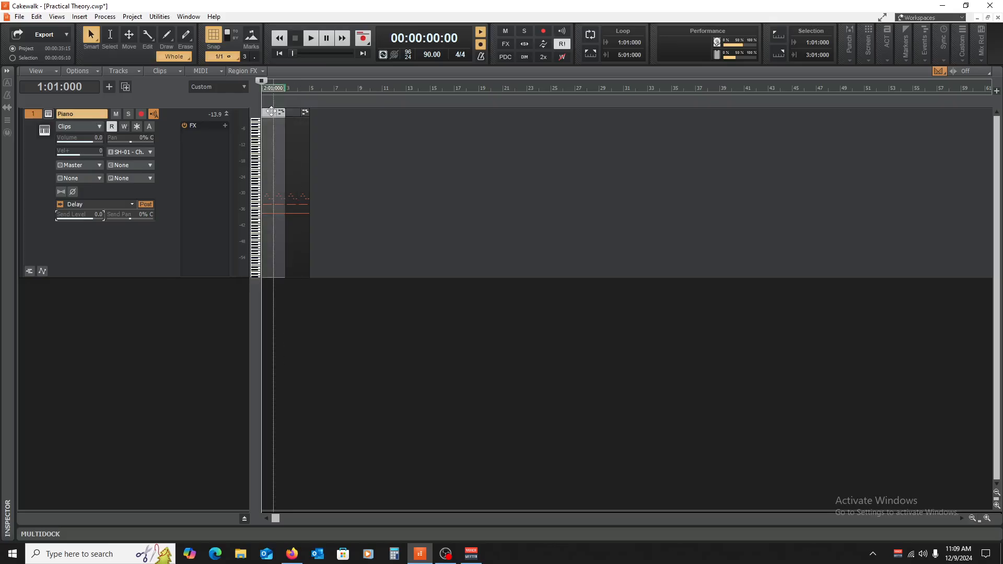
Open the first Piano clip in the Piano Roll and examine its melody and bass notes across the four measures.
double_click(271, 112)
scroll(309, 352, up, 2)
scroll(246, 352, down, 11)
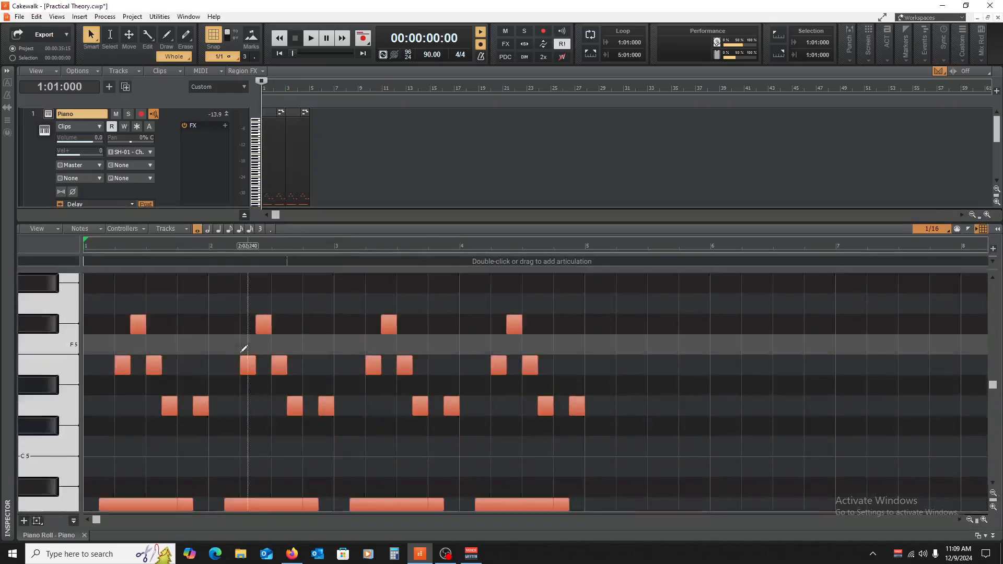
scroll(204, 436, up, 13)
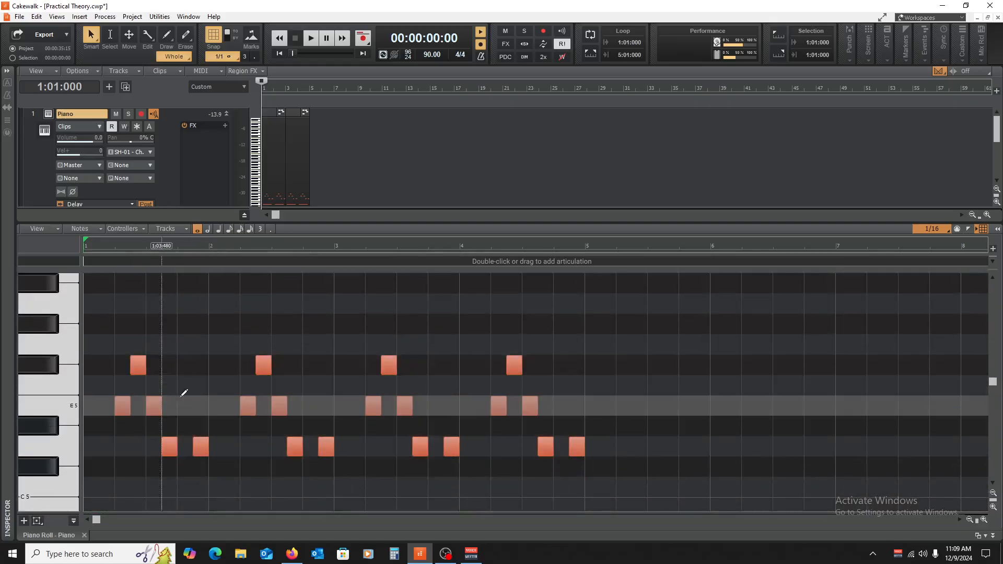
scroll(175, 403, down, 6)
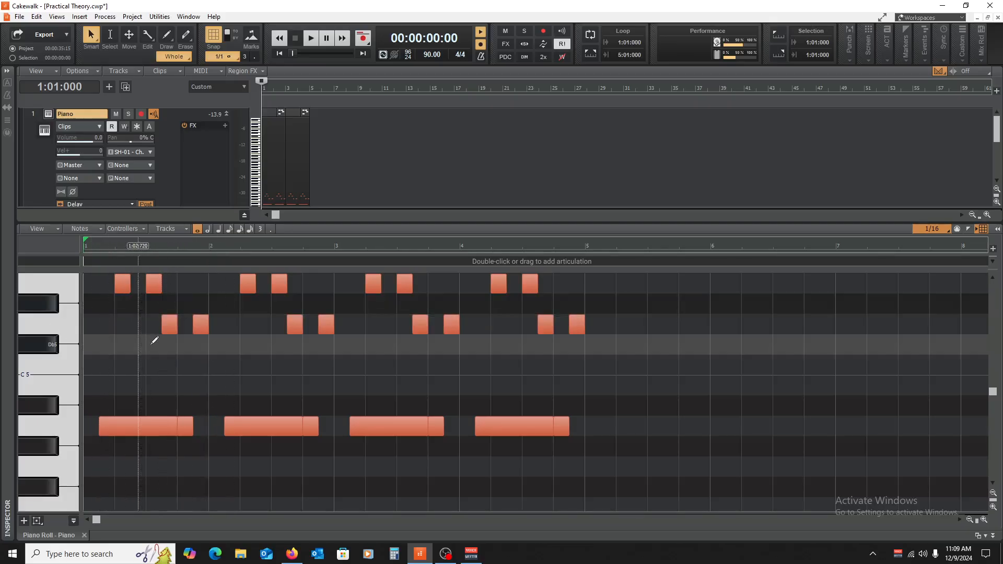
scroll(146, 340, up, 1)
scroll(58, 349, up, 1)
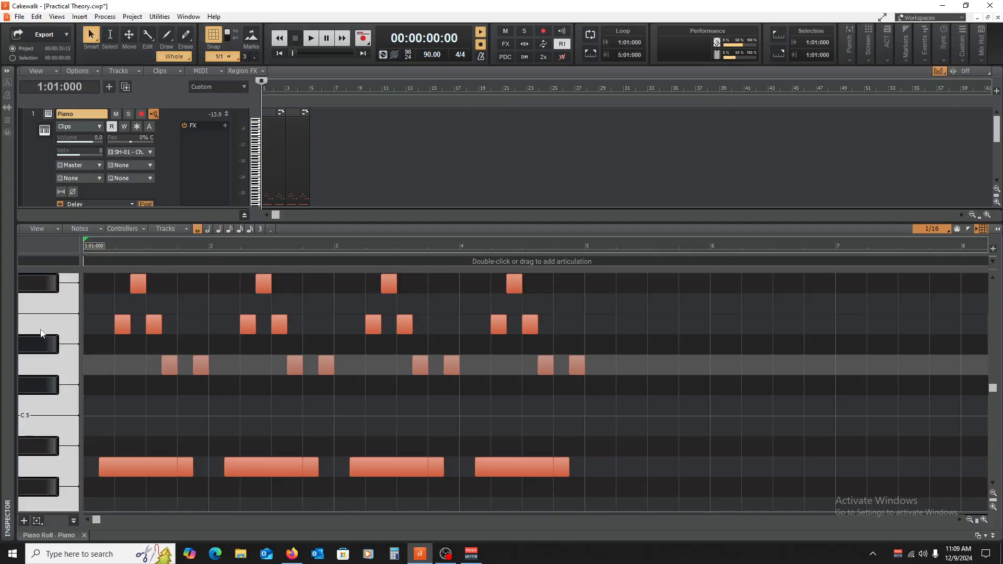
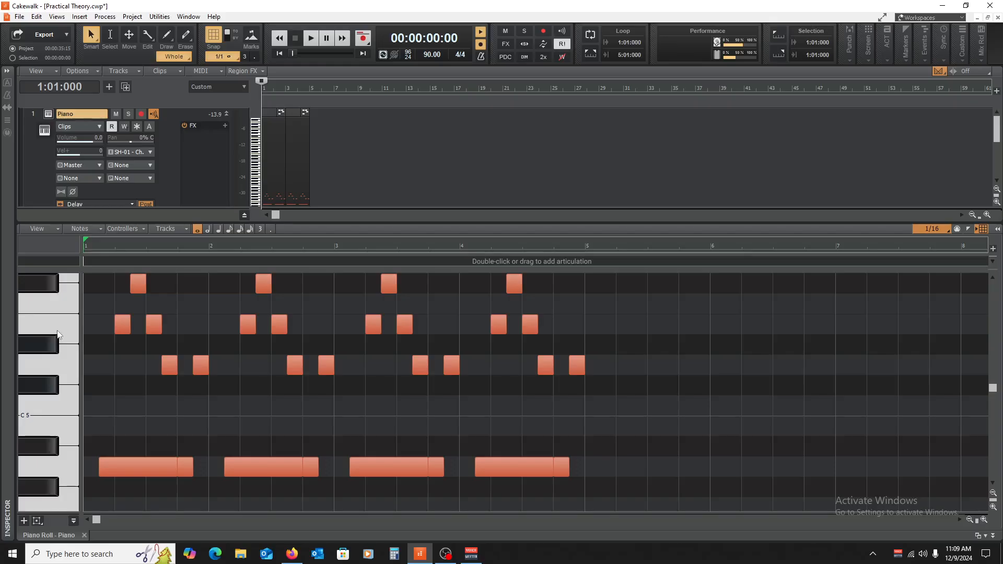
scroll(224, 366, up, 2)
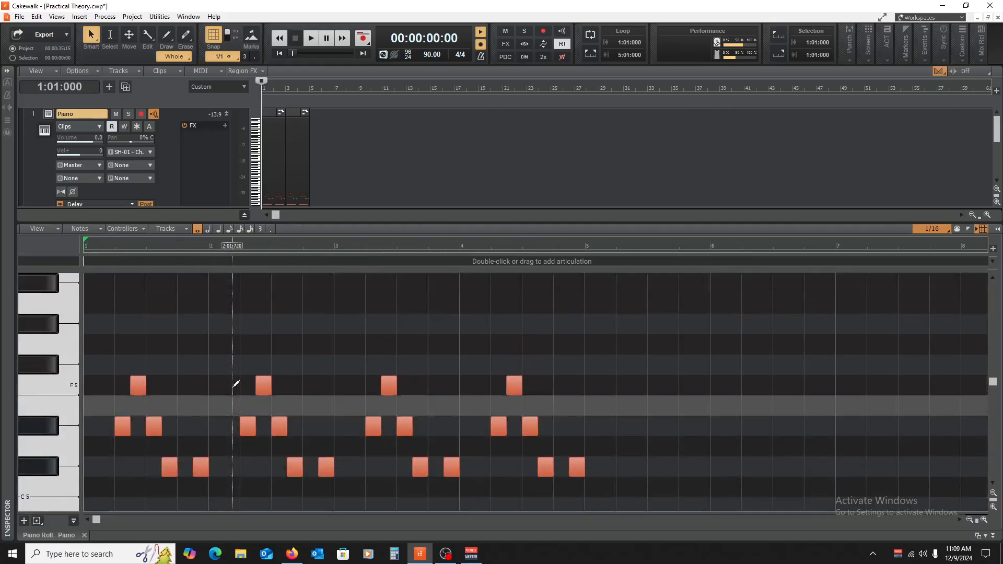
scroll(225, 384, down, 5)
scroll(222, 382, up, 4)
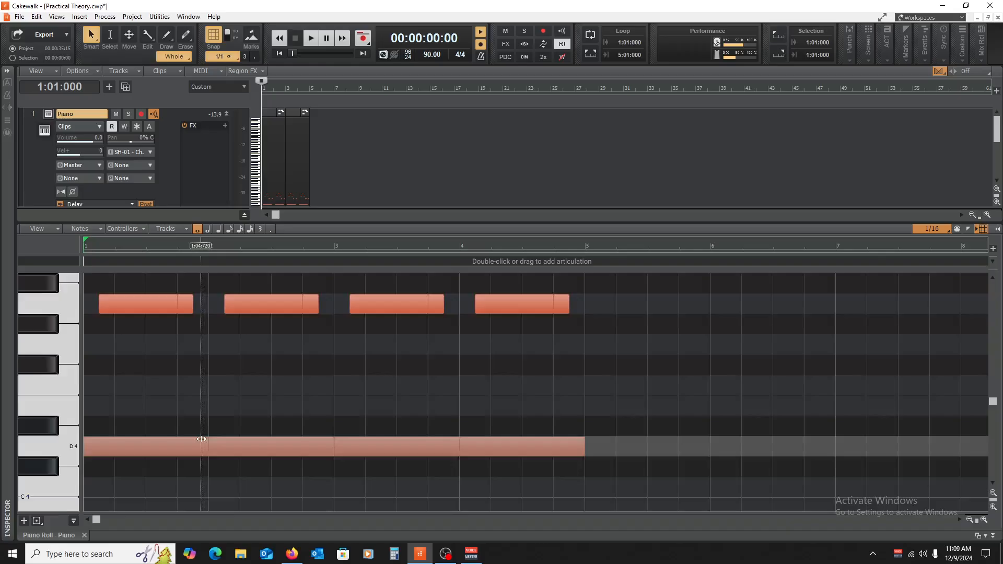
scroll(180, 428, down, 2)
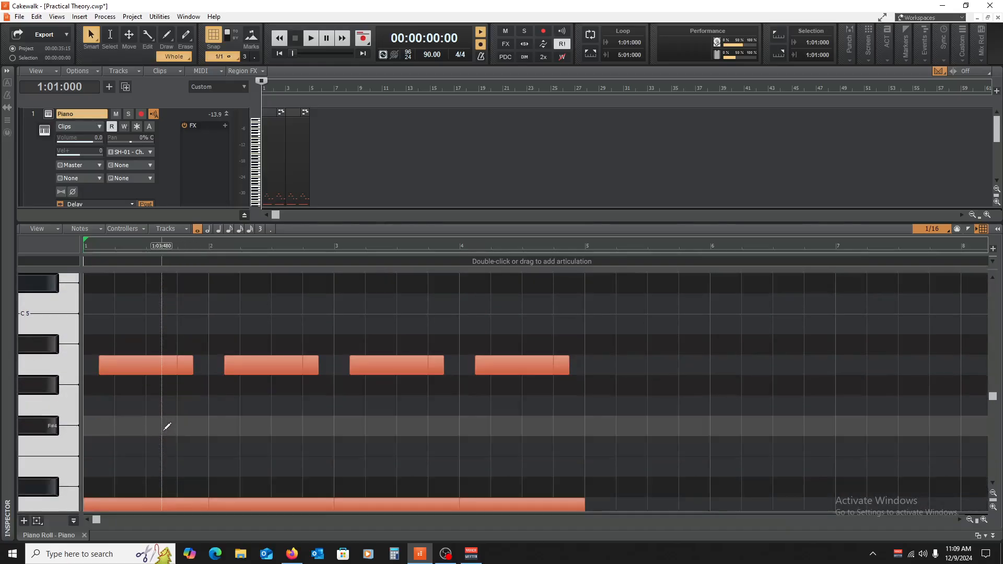
scroll(166, 423, down, 2)
scroll(164, 421, up, 6)
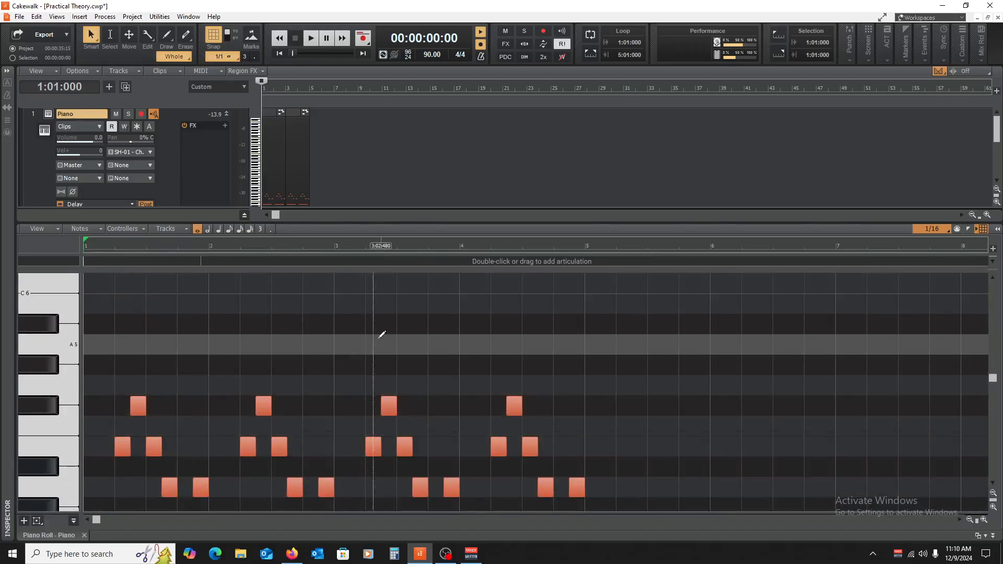
scroll(233, 392, down, 3)
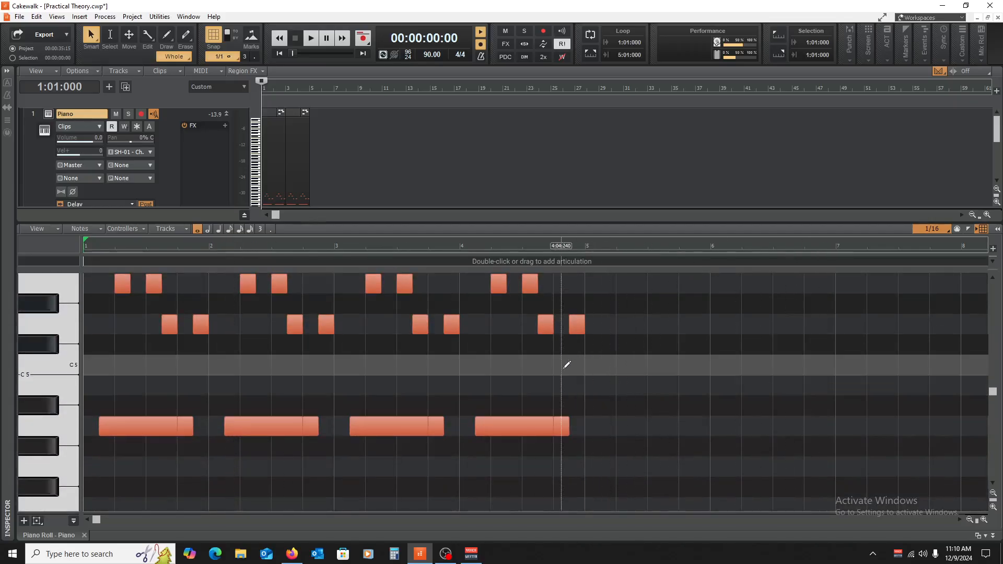
Play the start of the four-measure phrase and close the Piano Roll.
key(space)
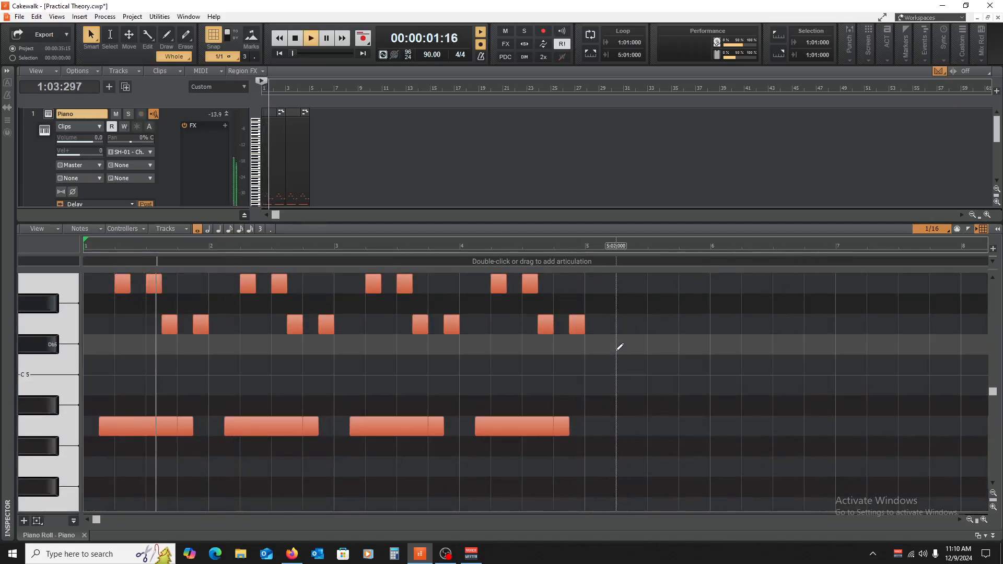
click(84, 536)
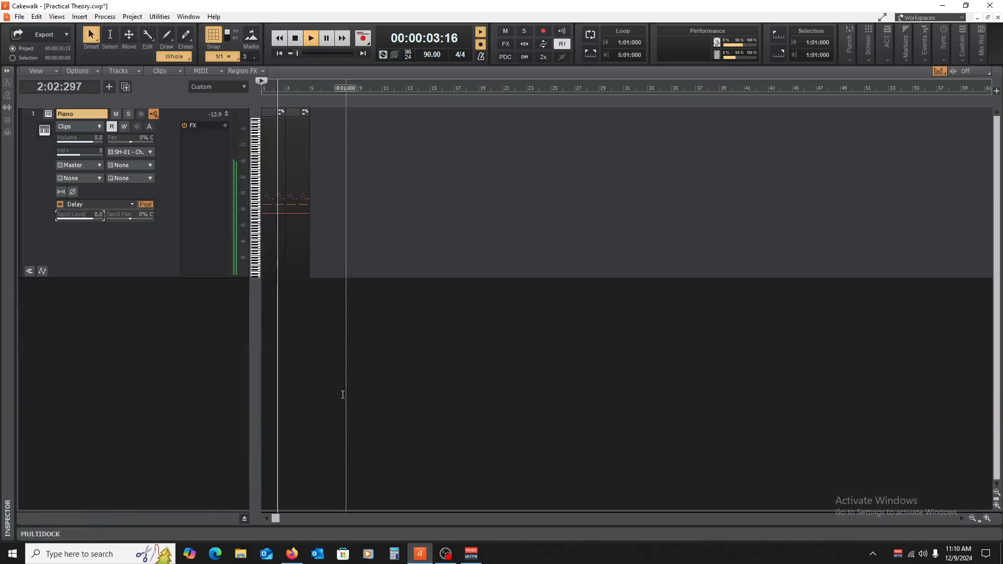
key(space)
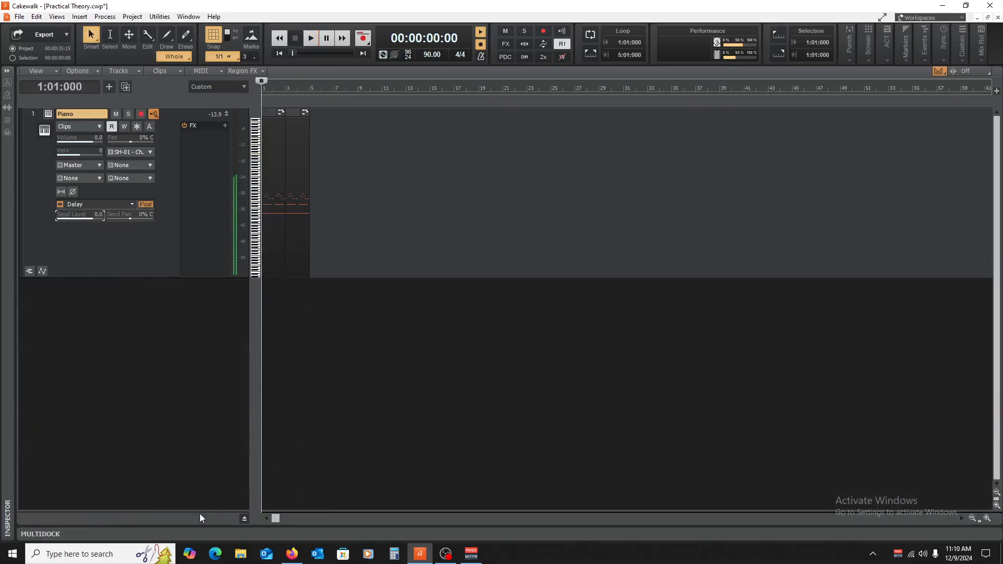
Reveal the buses below the Piano track and open Sonitus Delay on the Delay bus.
drag(195, 504, 202, 326)
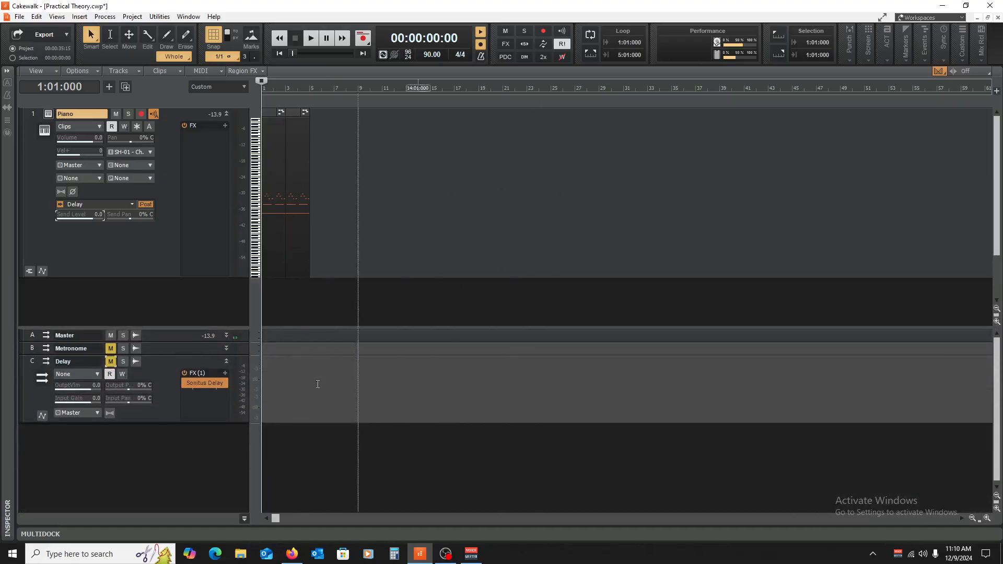
double_click(201, 381)
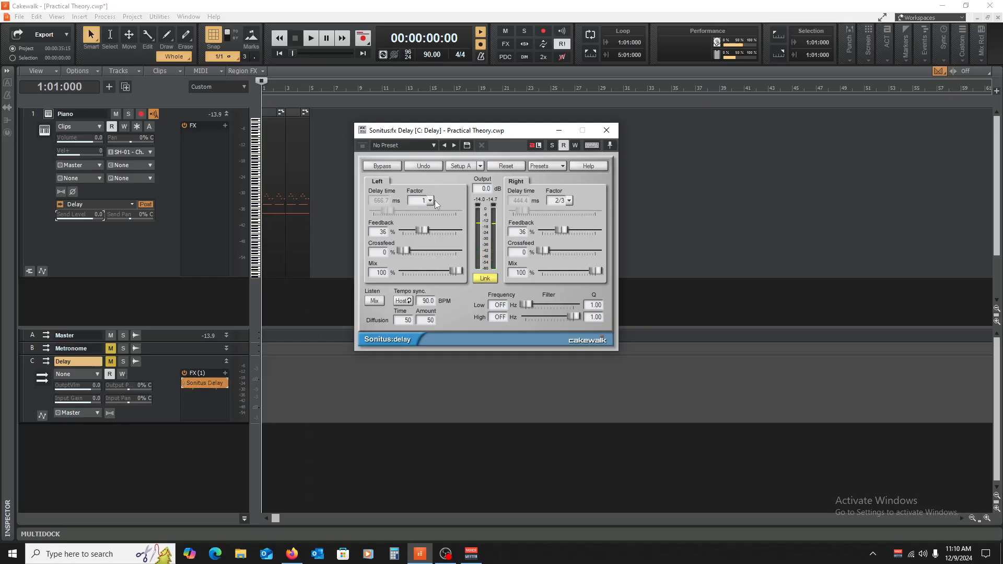
drag(486, 136, 486, 135)
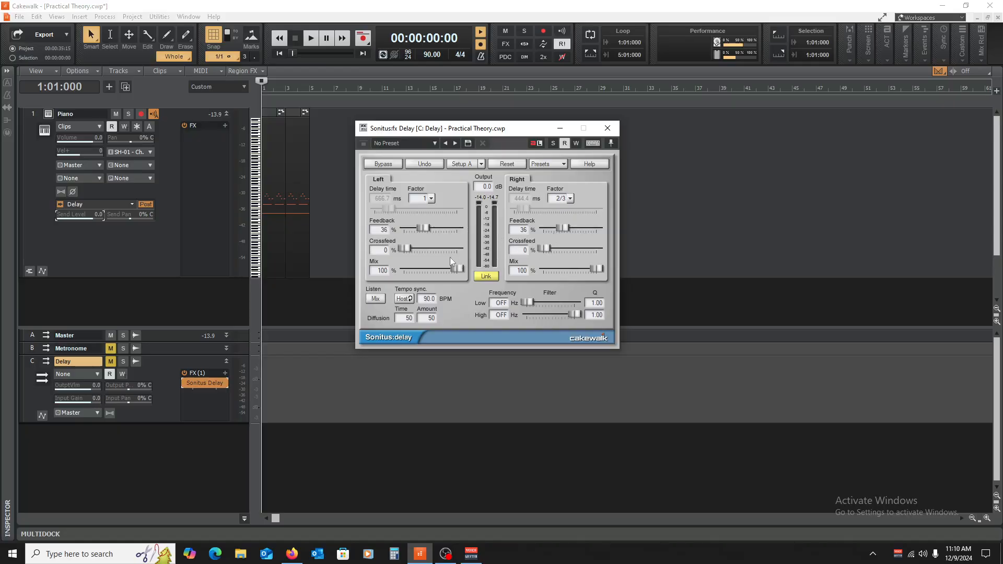
Set the linked feedback of both delay channels to 40% and play the phrase.
drag(562, 226, 564, 227)
key(space)
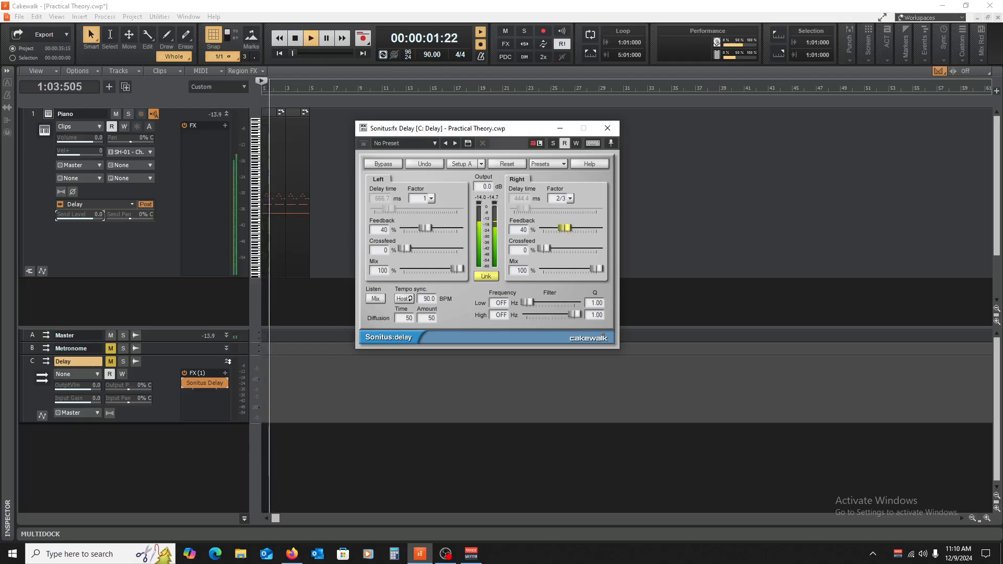
key(space)
Unmute the Delay bus and play the phrase through the delay.
click(112, 362)
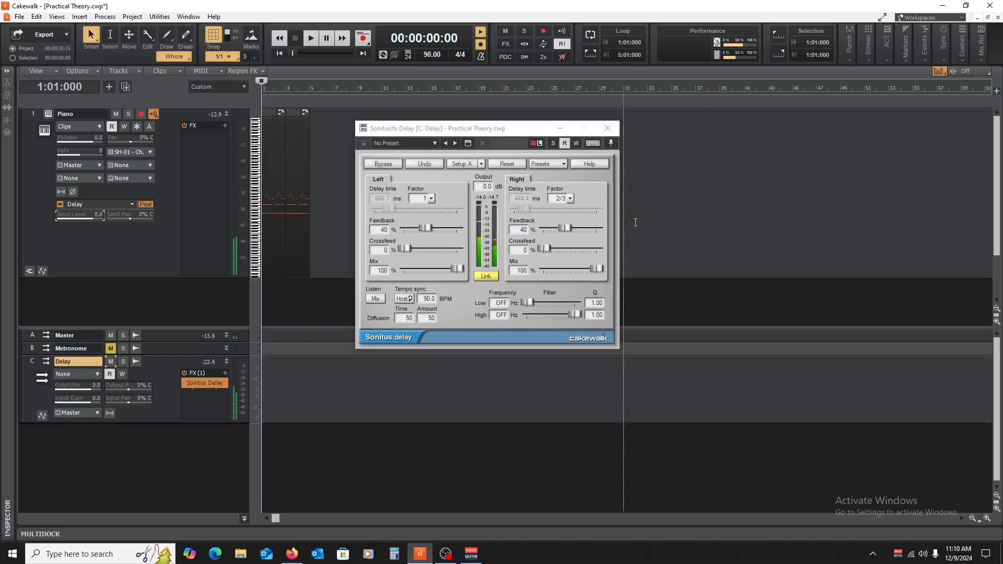
key(space)
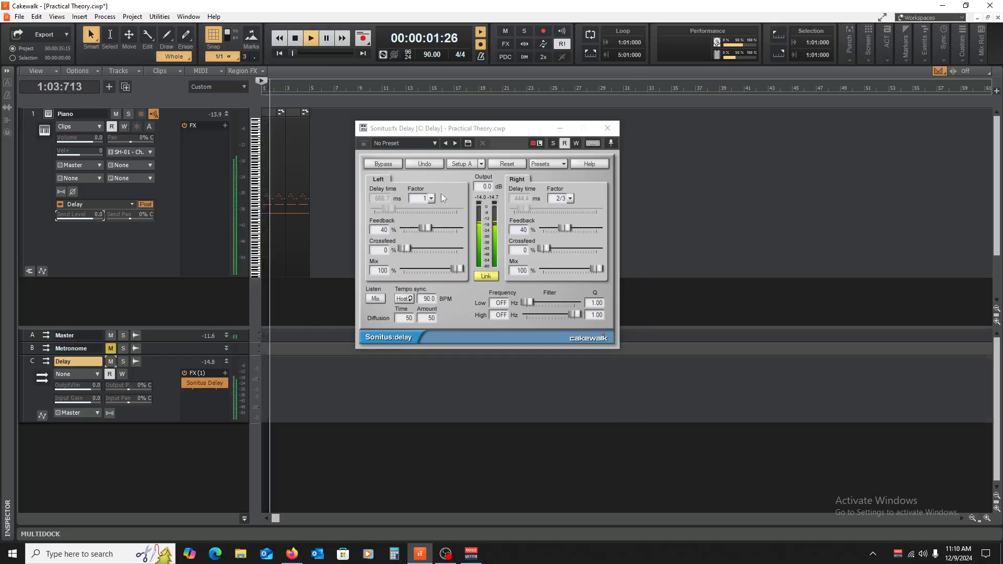
key(space)
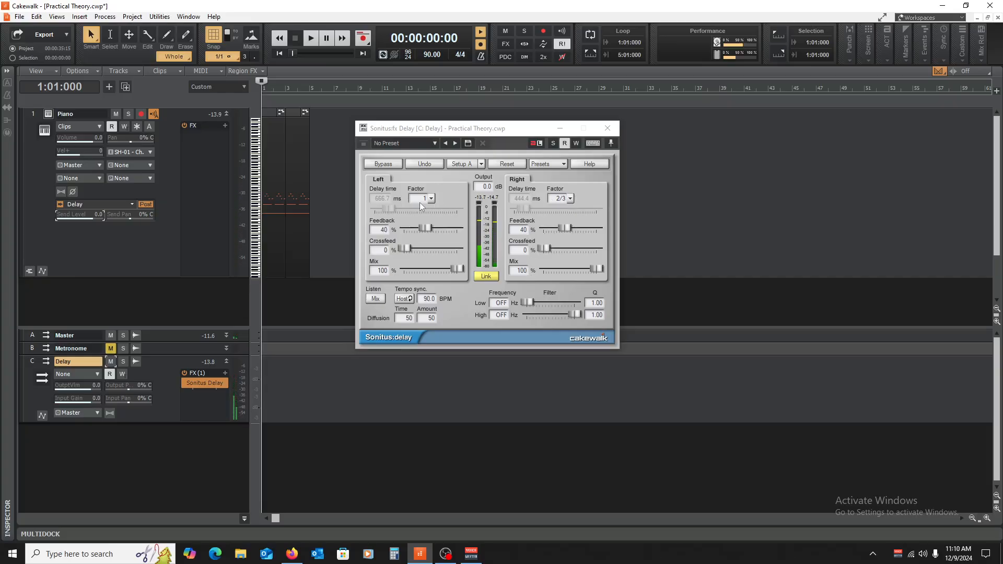
Set the right channel's delay factor to 1 and, during playback, set the filter to 364 Hz low and 4477 Hz high.
click(570, 199)
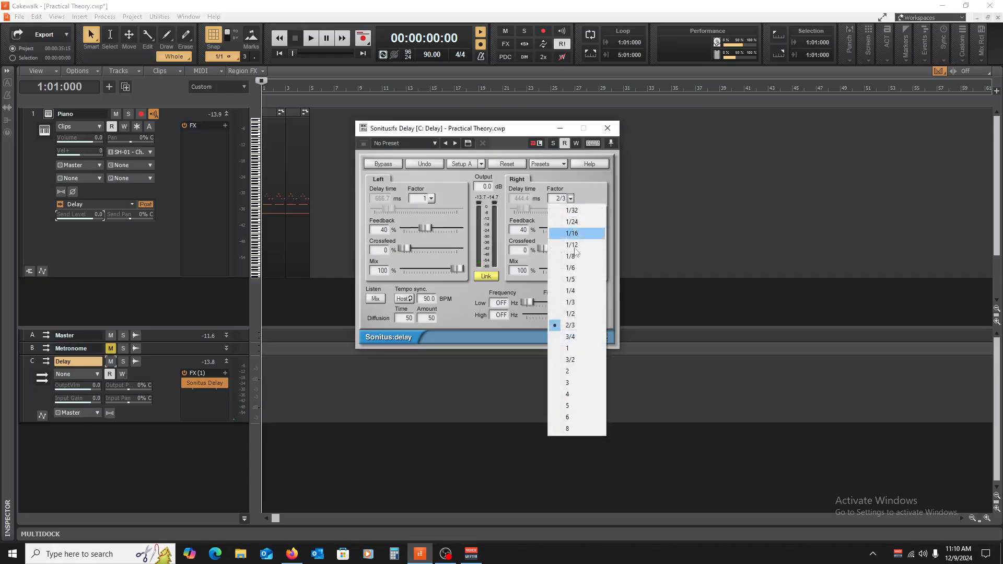
click(581, 347)
key(space)
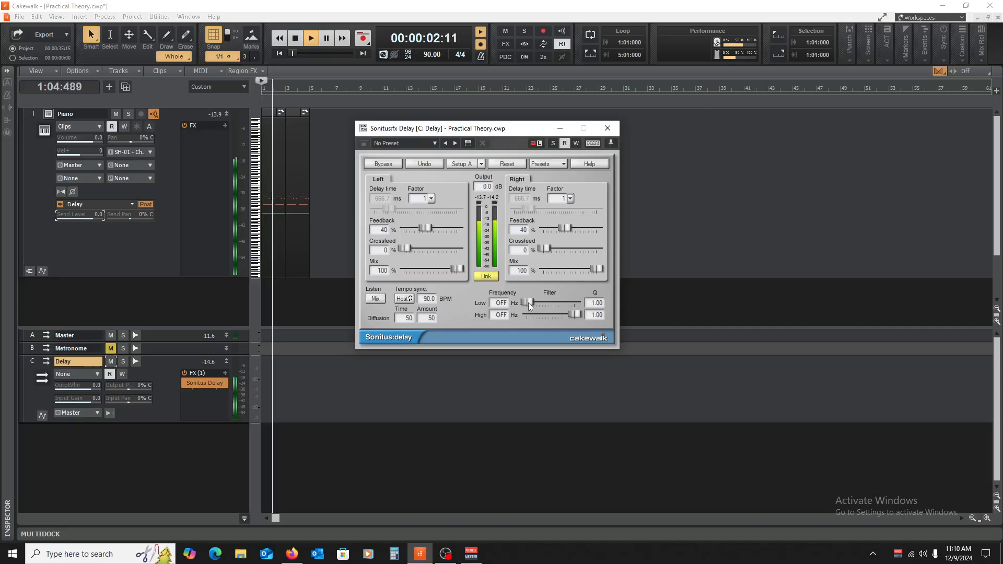
mouse_move(537, 301)
mouse_down()
mouse_move(572, 312)
mouse_move(548, 304)
mouse_up()
key(space)
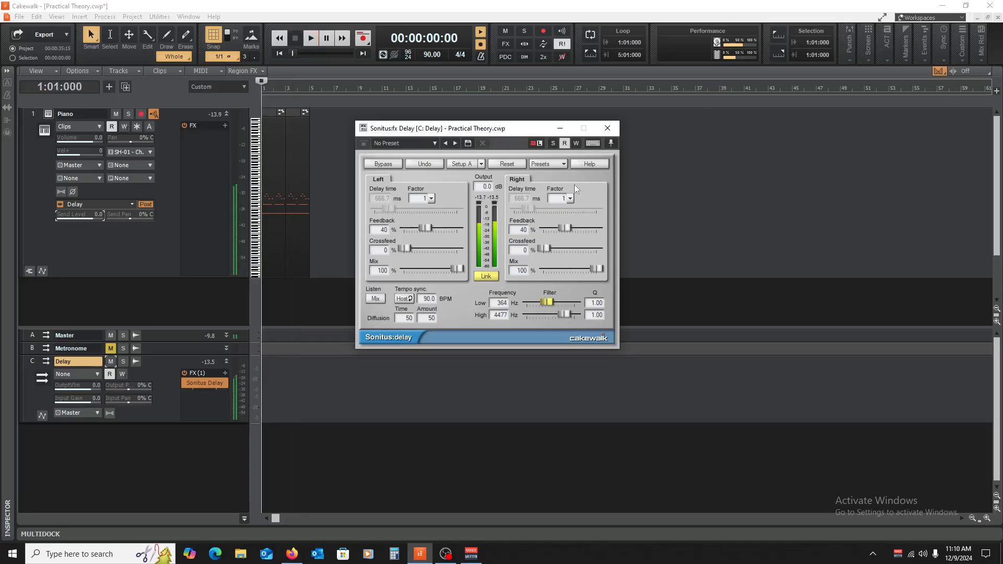
Set the right channel's delay factor to 1/2 and play the phrase briefly.
click(570, 199)
click(581, 314)
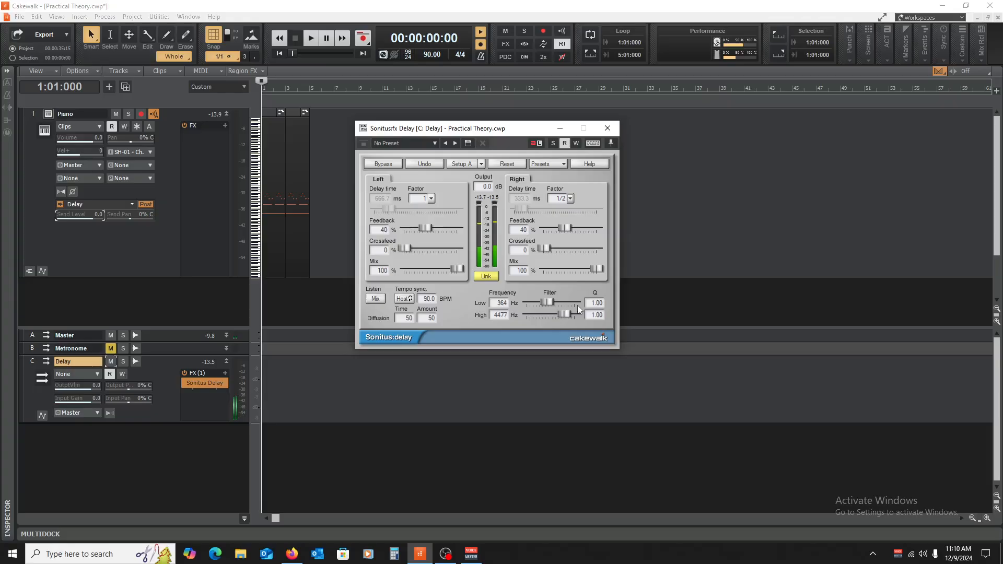
key(space)
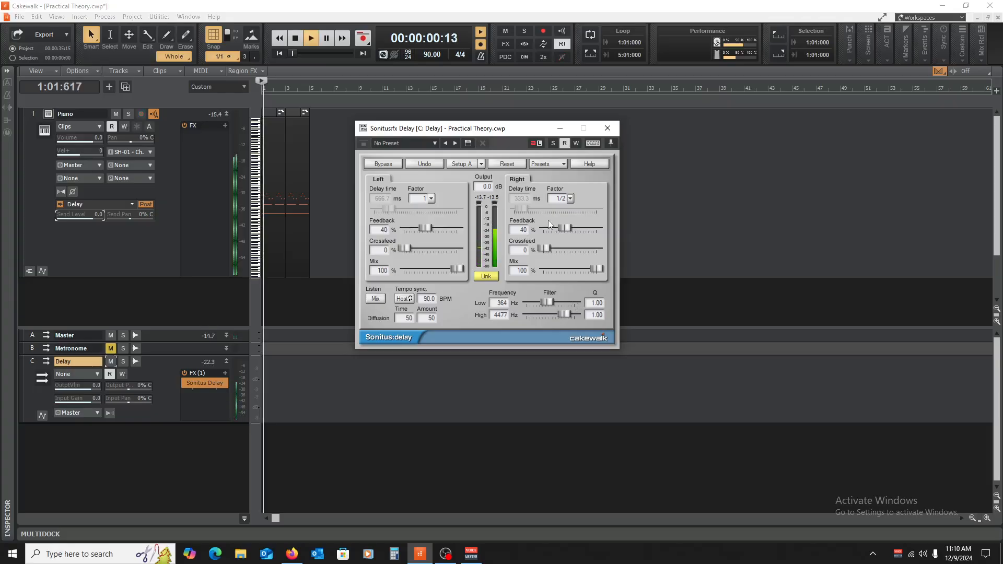
key(space)
Set the delay factor of both the left and right channels to 3/2 and play the phrase.
click(431, 199)
click(449, 360)
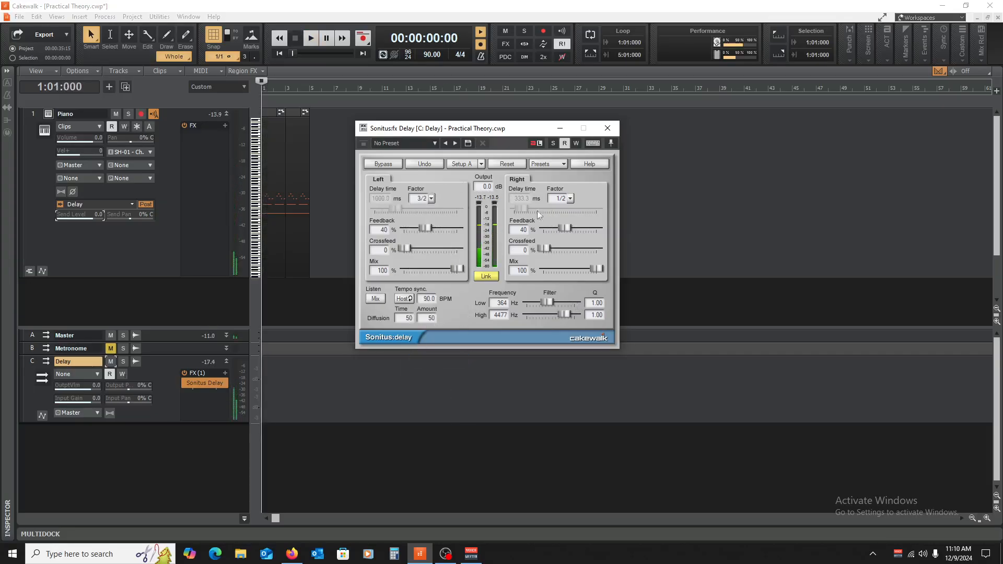
key(space)
key(space)
click(571, 199)
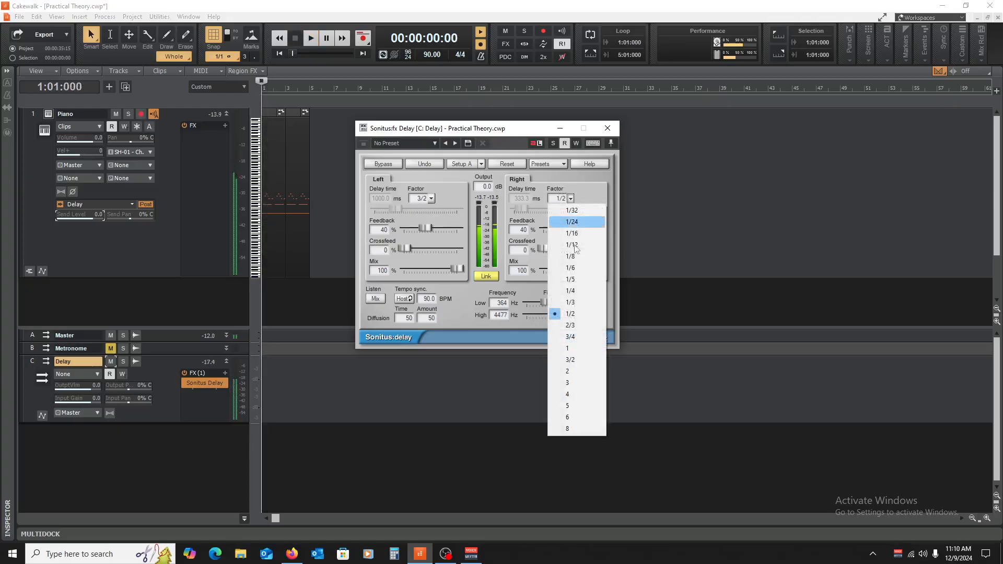
click(578, 359)
key(space)
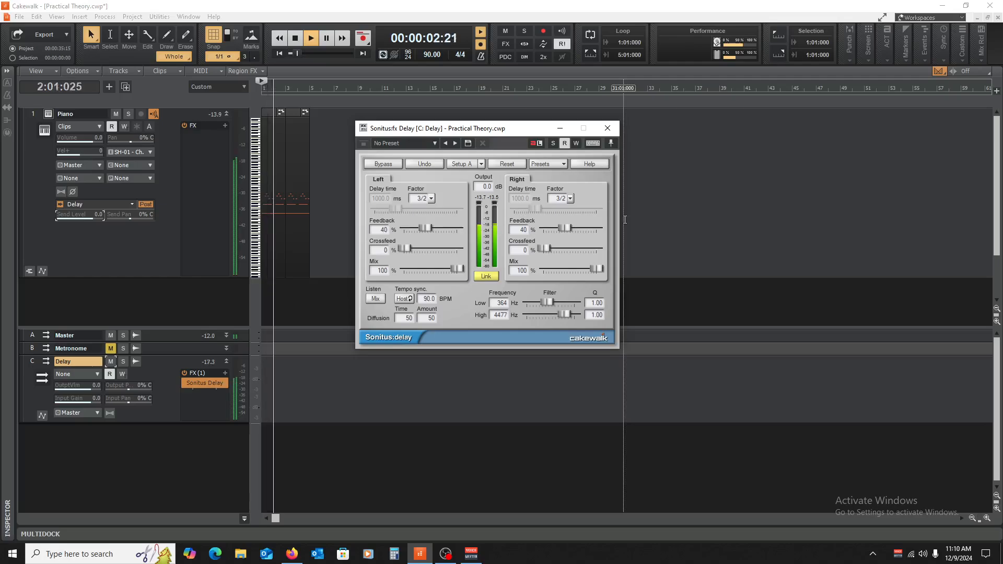
key(space)
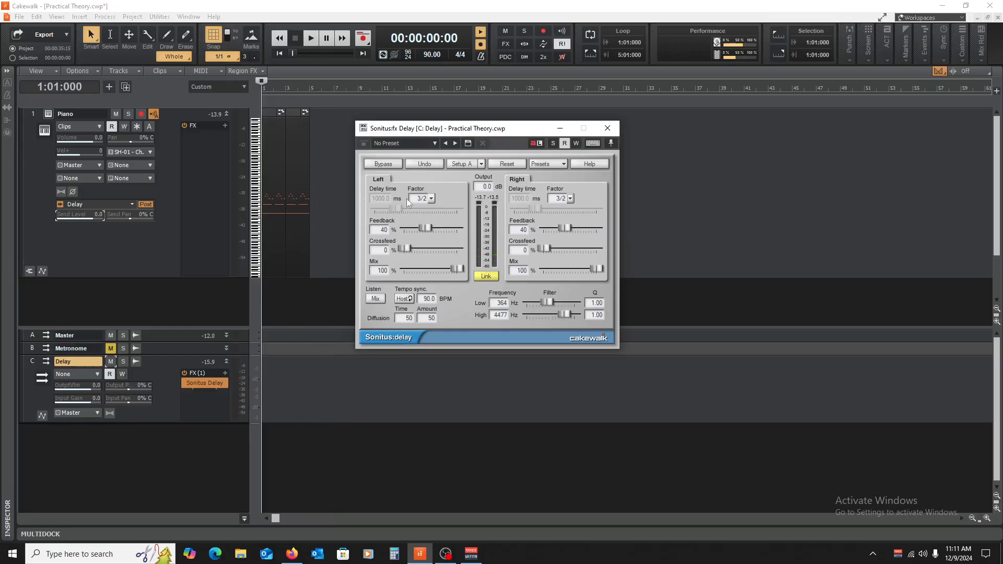
Lower the Piano track's send level to the Delay bus to -15.0 and play the phrase.
drag(95, 215, 77, 215)
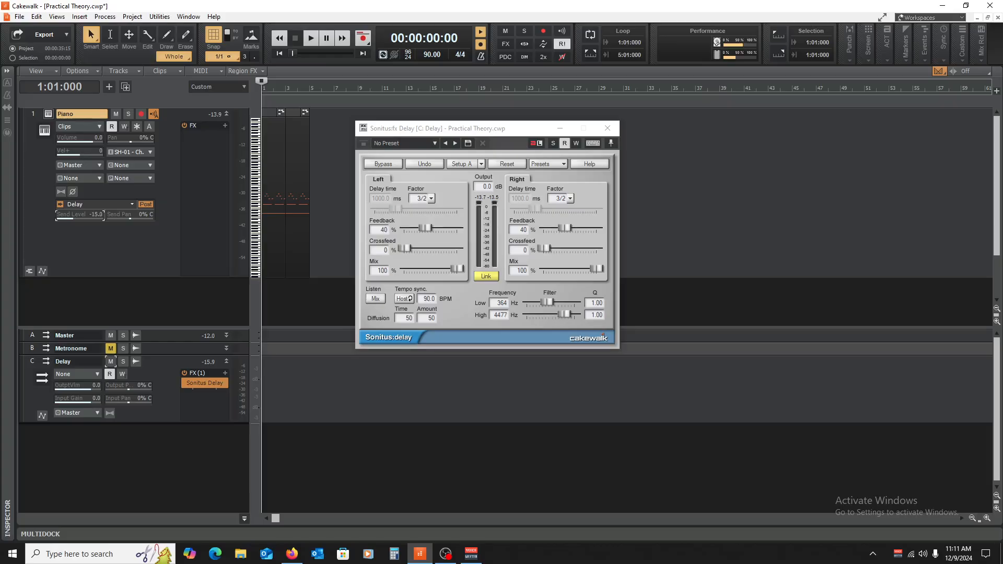
key(space)
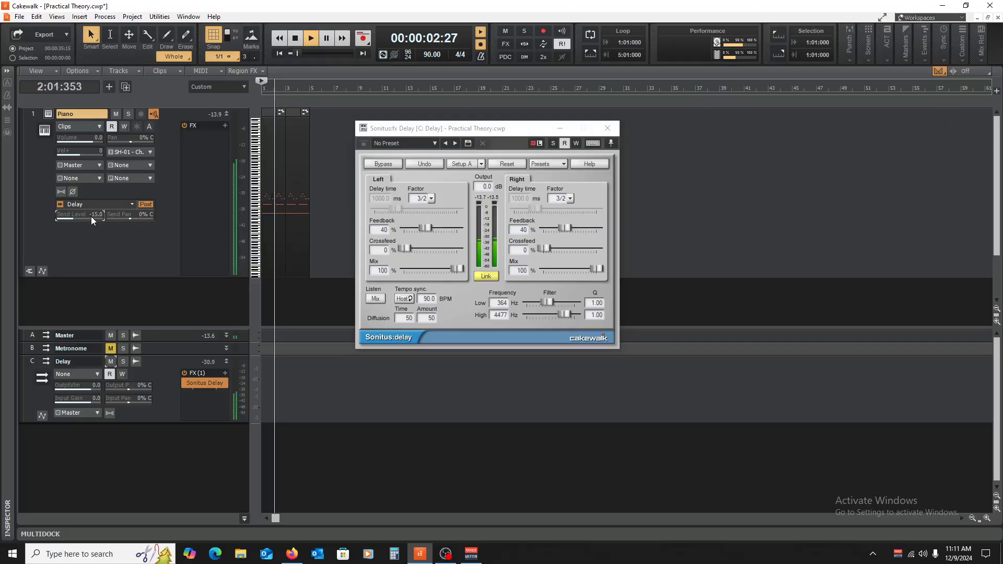
key(space)
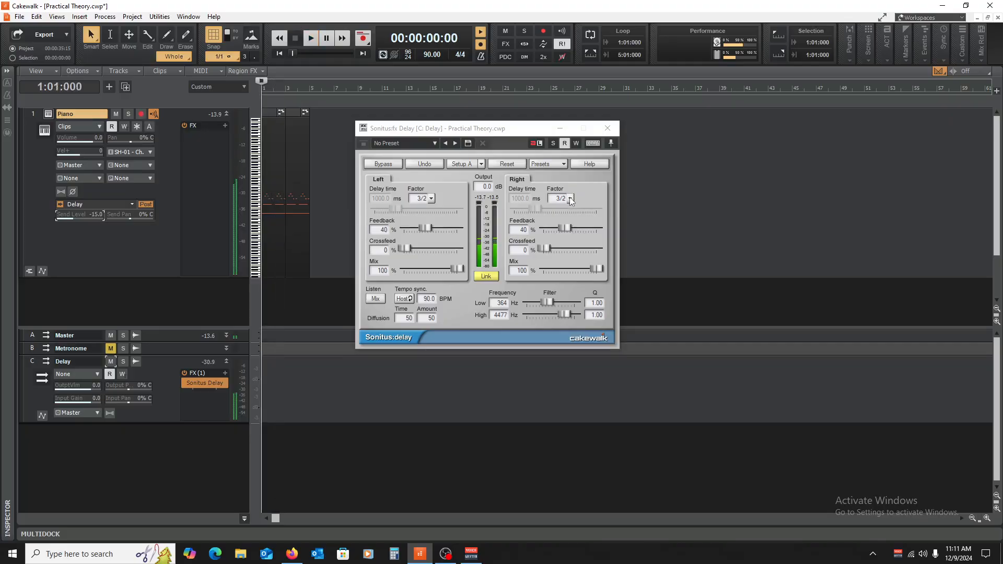
Set both channels' delay factors to 3/4 and raise the Piano track's send level to -8.1 during playback.
click(571, 200)
click(554, 303)
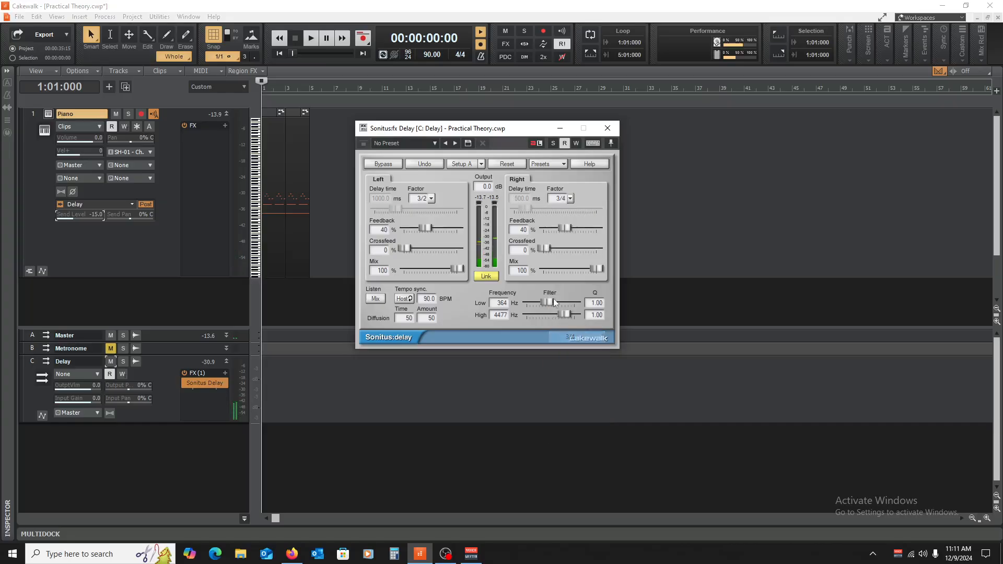
click(431, 198)
click(448, 327)
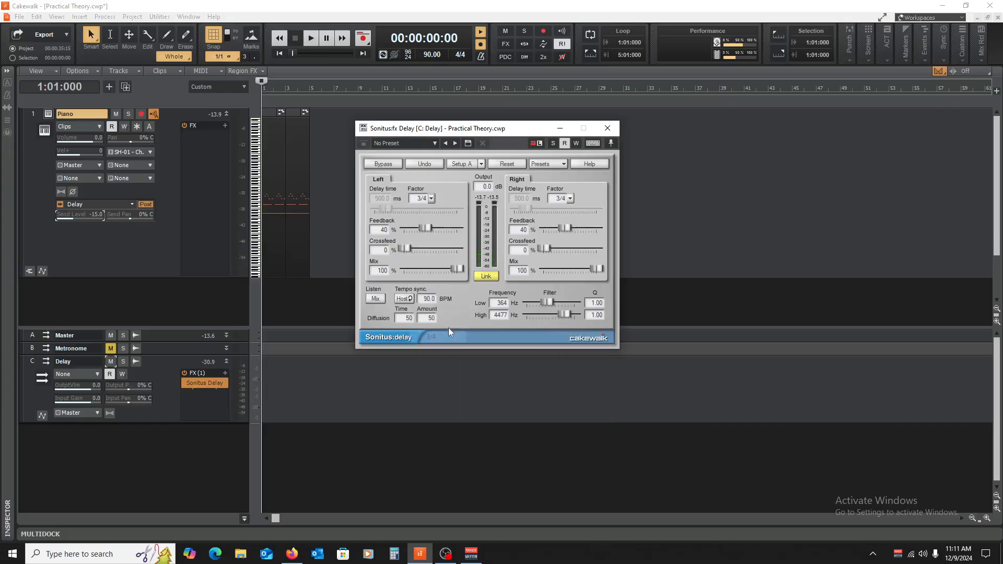
key(space)
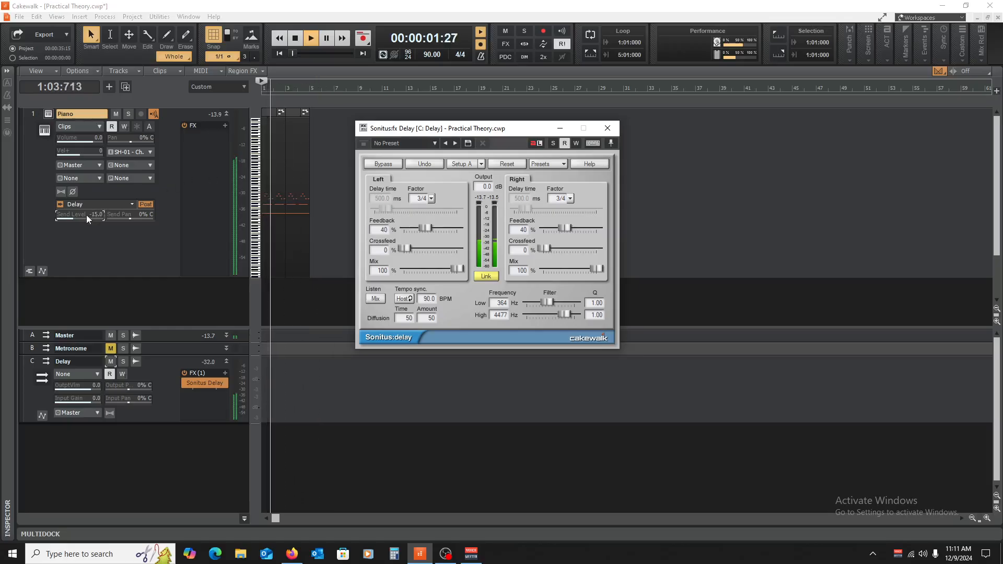
drag(87, 215, 101, 214)
key(space)
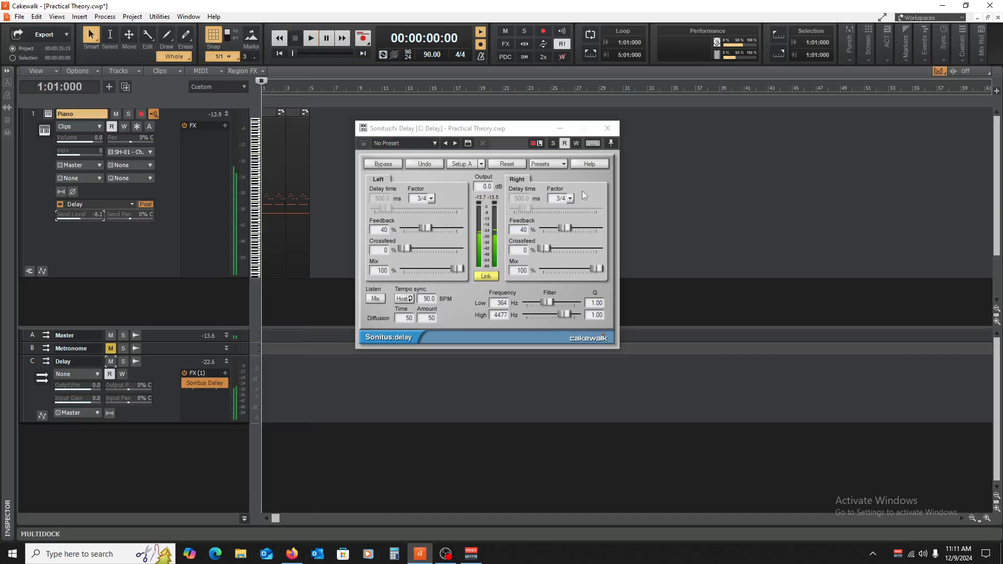
Set the right channel's delay factor to 1/2 and lower the Piano track's send level to -14.8 during playback.
click(568, 198)
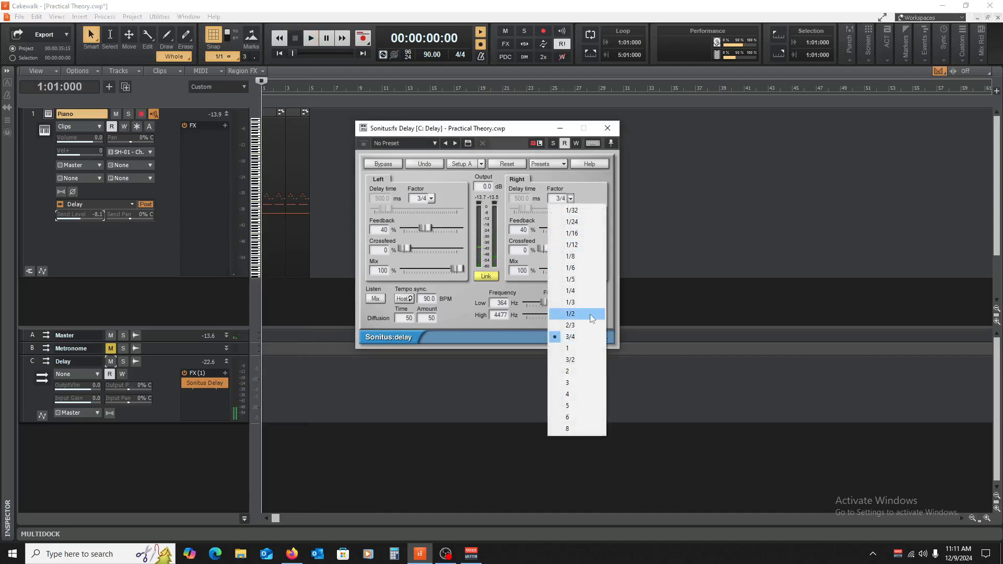
click(589, 312)
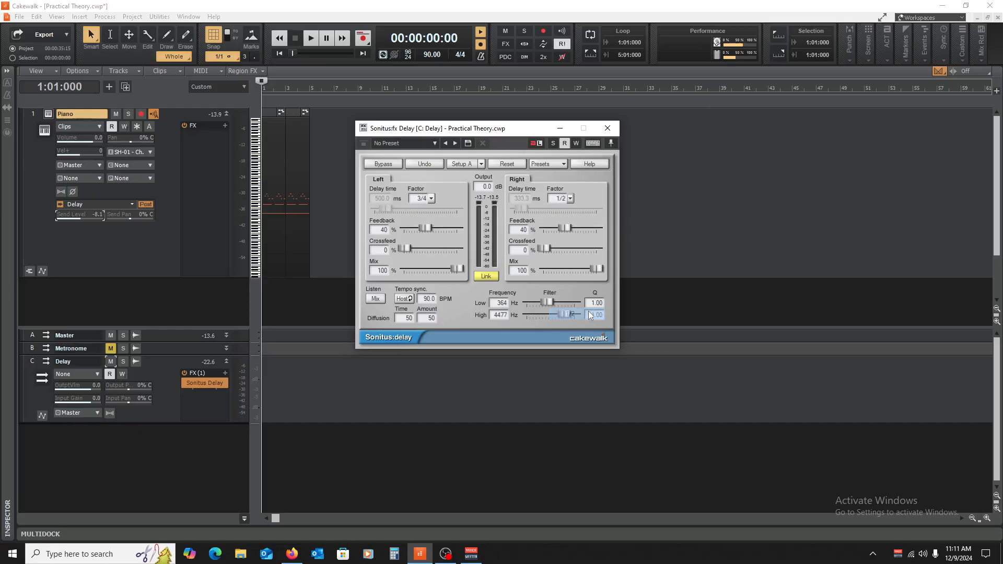
key(space)
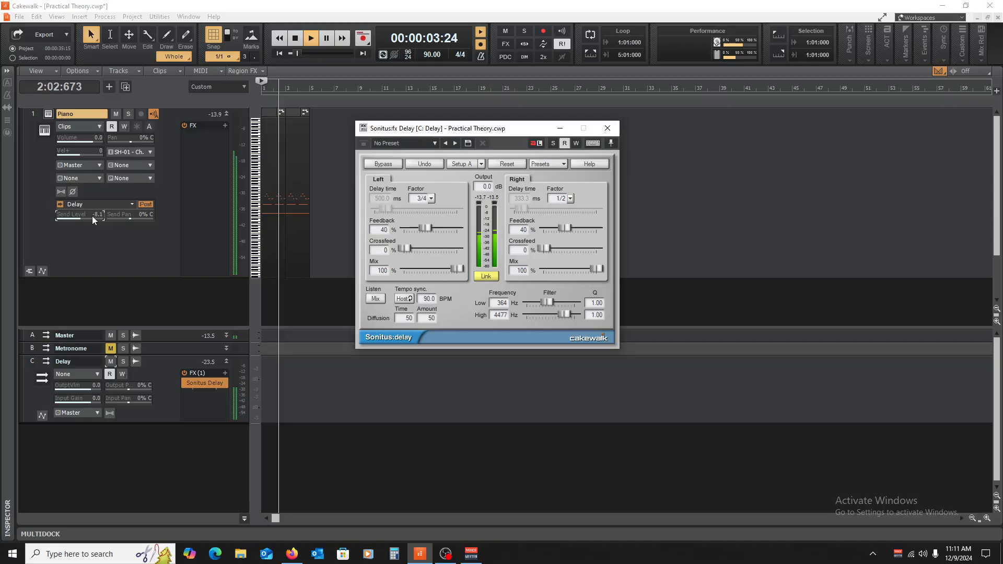
drag(92, 215, 84, 216)
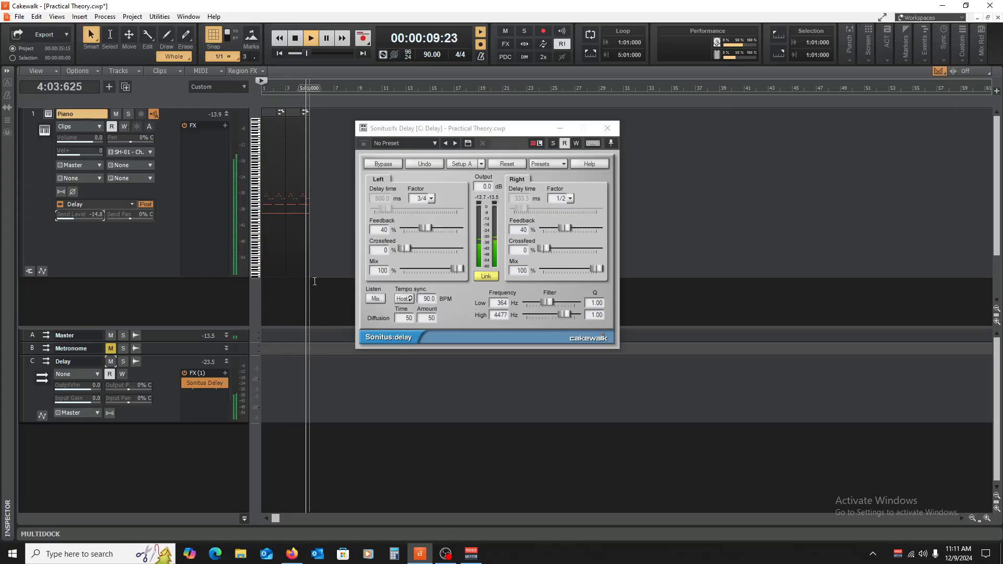
key(space)
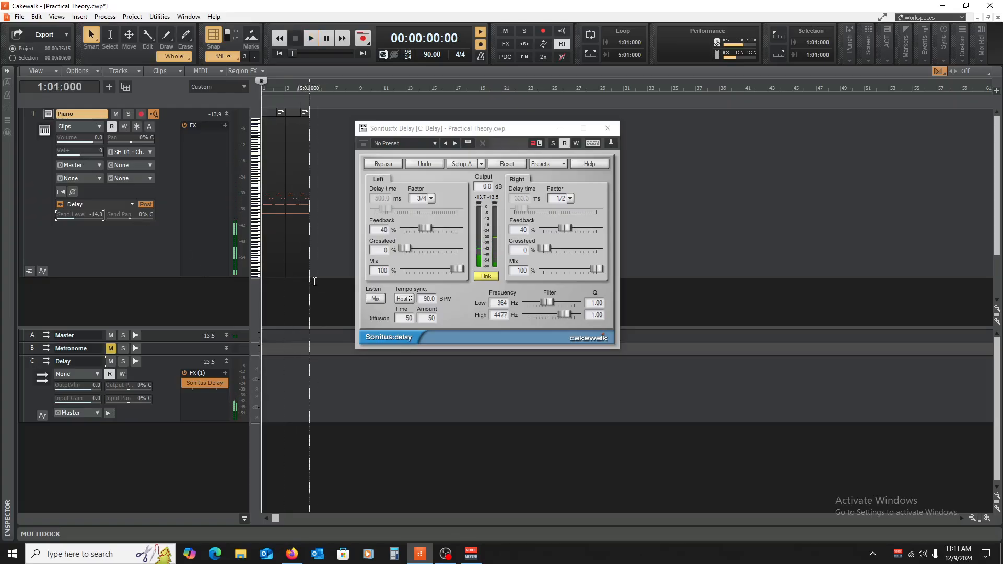
Close the Sonitus Delay window, mute the Delay bus and play the phrase dry.
click(607, 128)
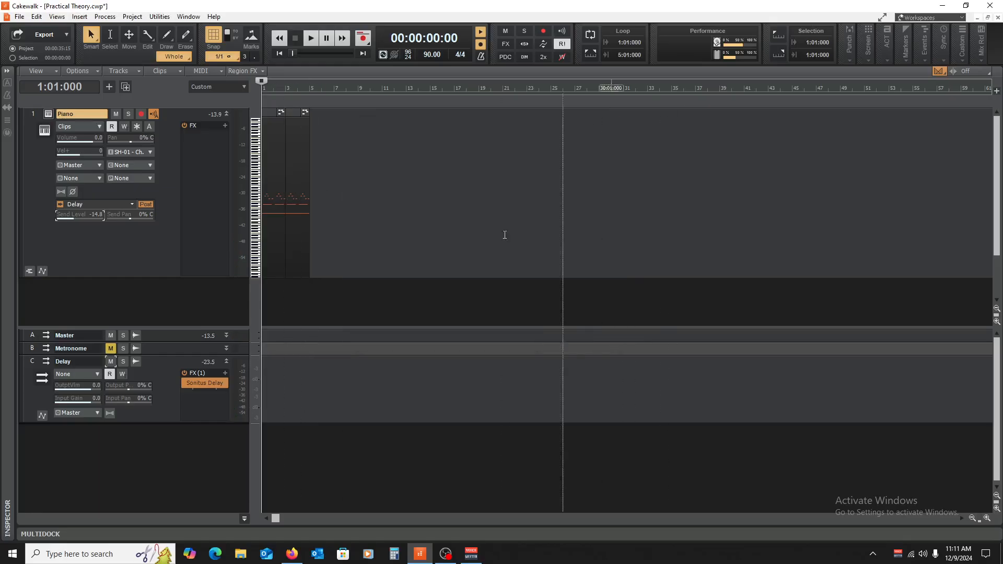
click(111, 361)
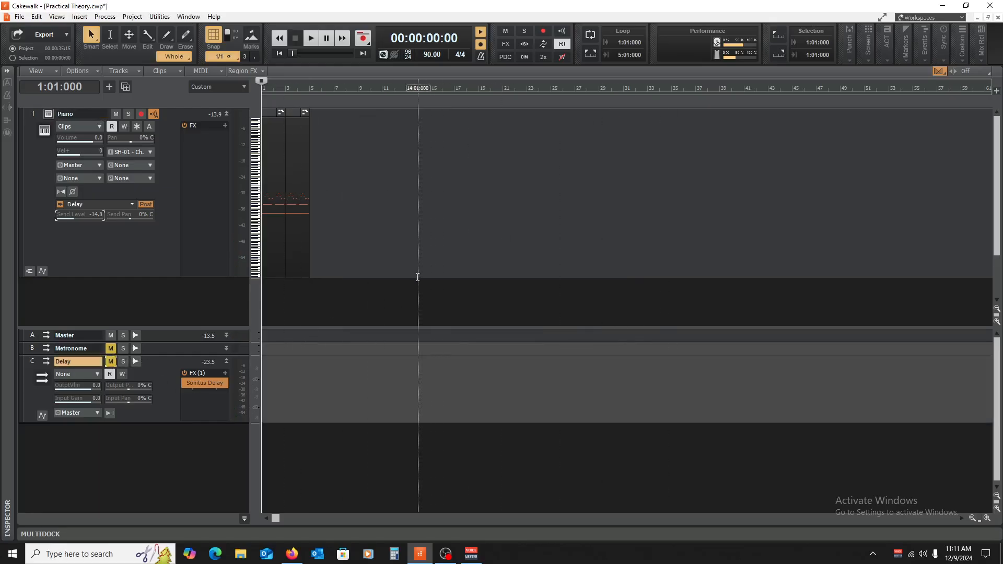
key(space)
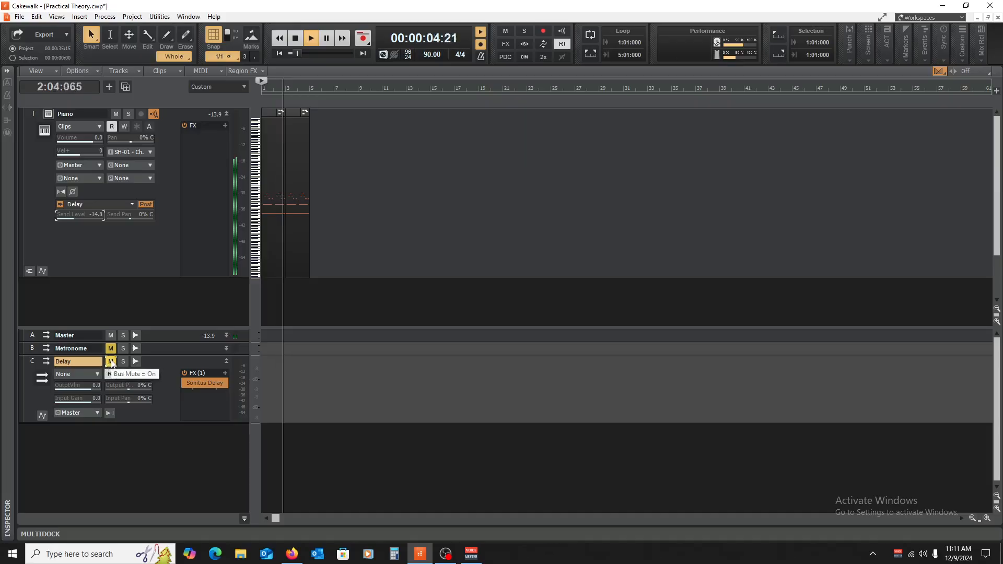
key(space)
Unmute the Delay bus, play the phrase through the delay and review the Sonitus Delay settings.
click(111, 362)
key(space)
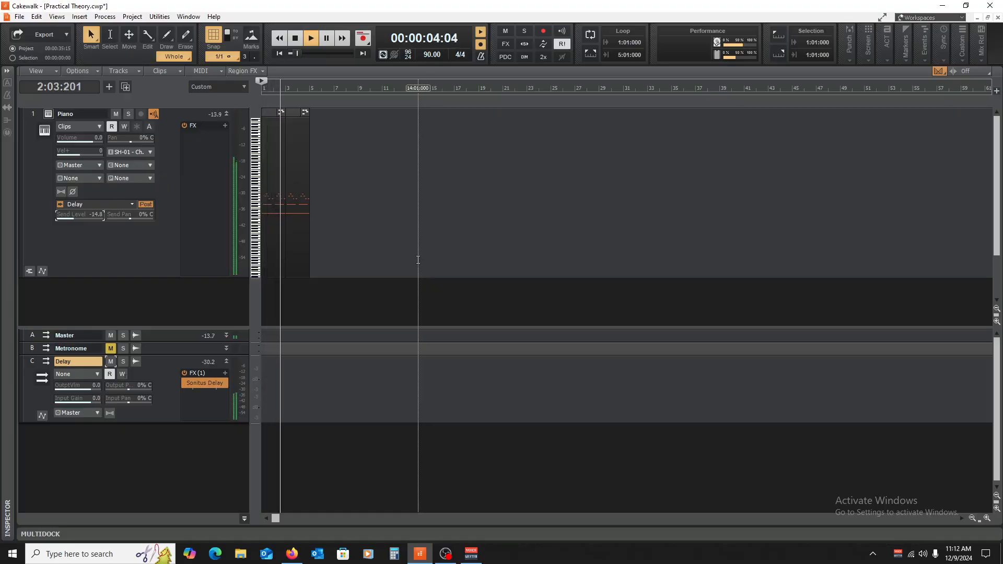
key(space)
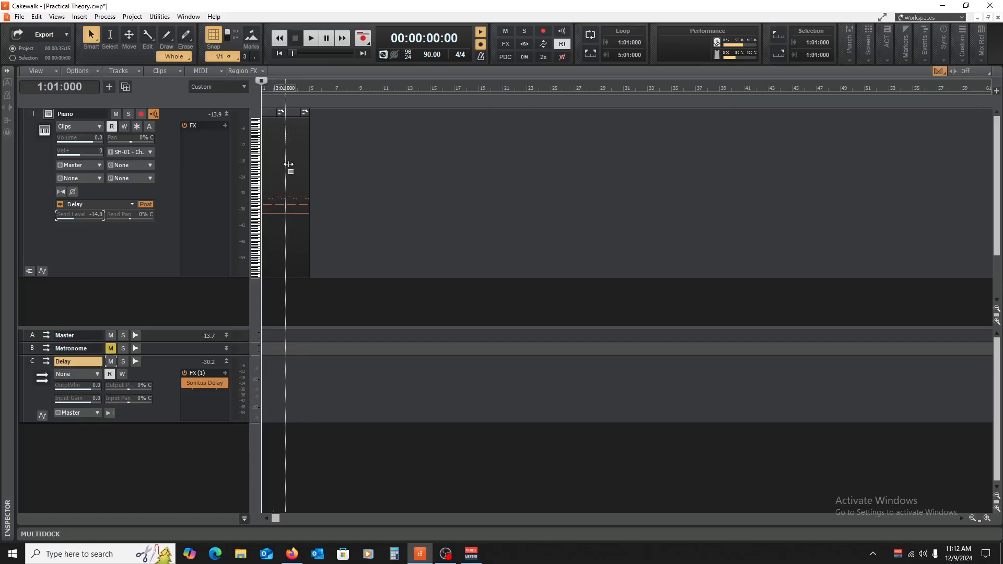
double_click(206, 384)
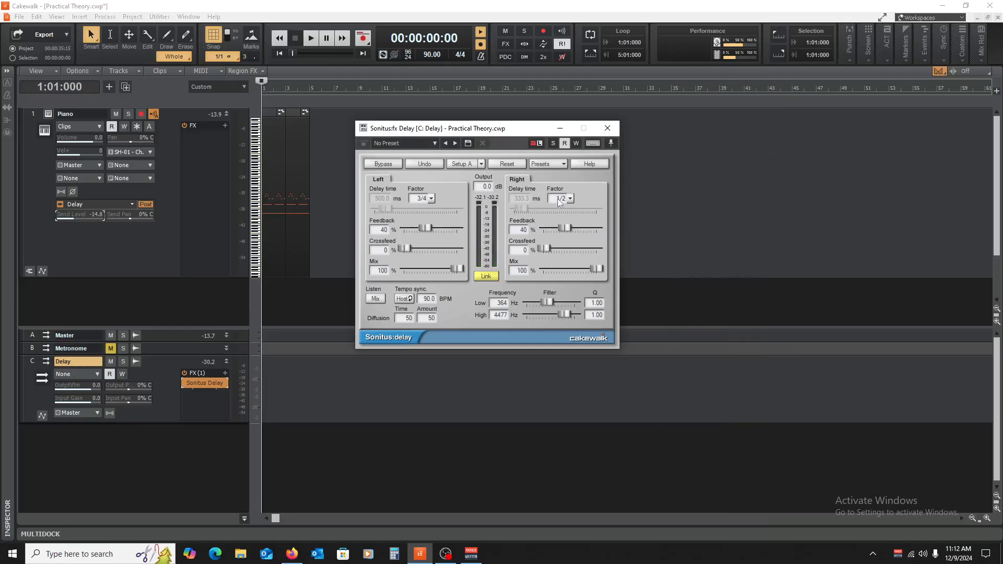
click(608, 128)
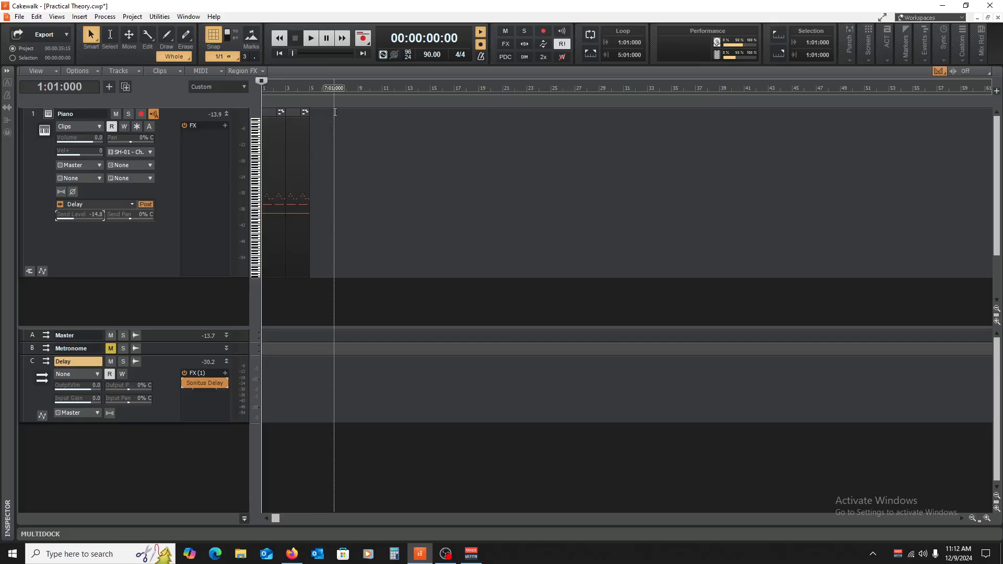
Delete the Piano clip at bar 3 and clear all notes of the remaining clip in the Piano Roll.
click(287, 118)
key(Delete)
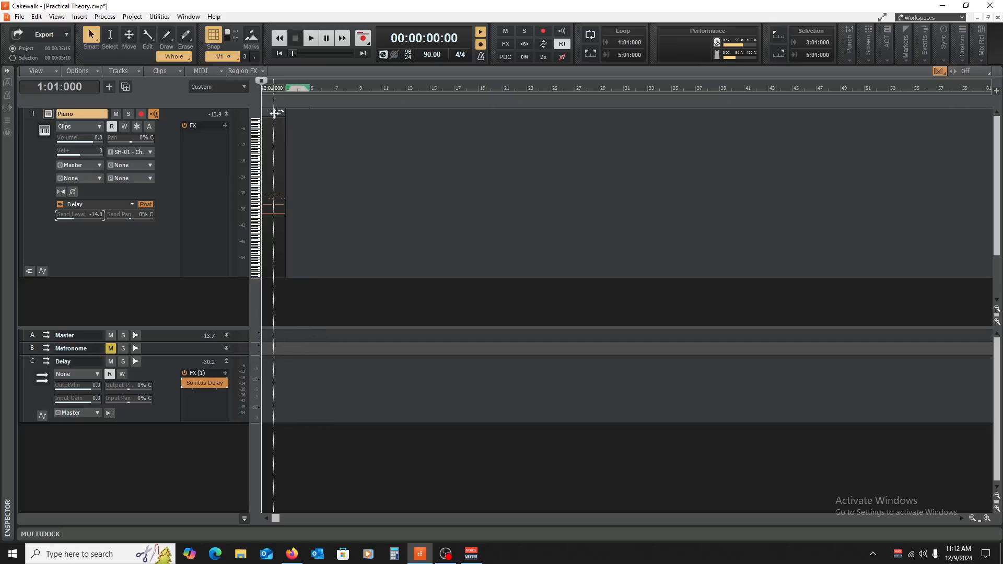
click(274, 114)
scroll(378, 354, down, 5)
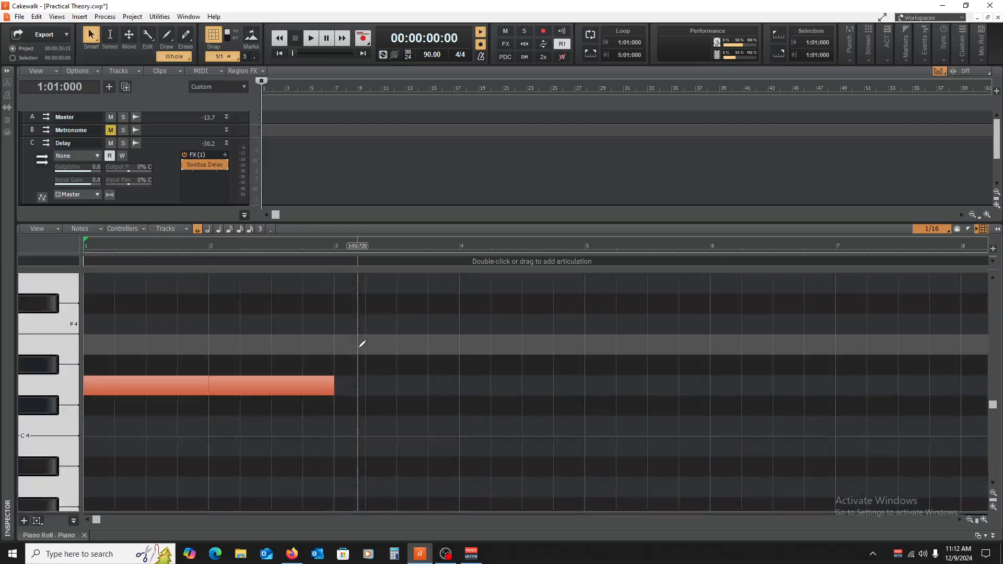
drag(420, 367, 81, 99)
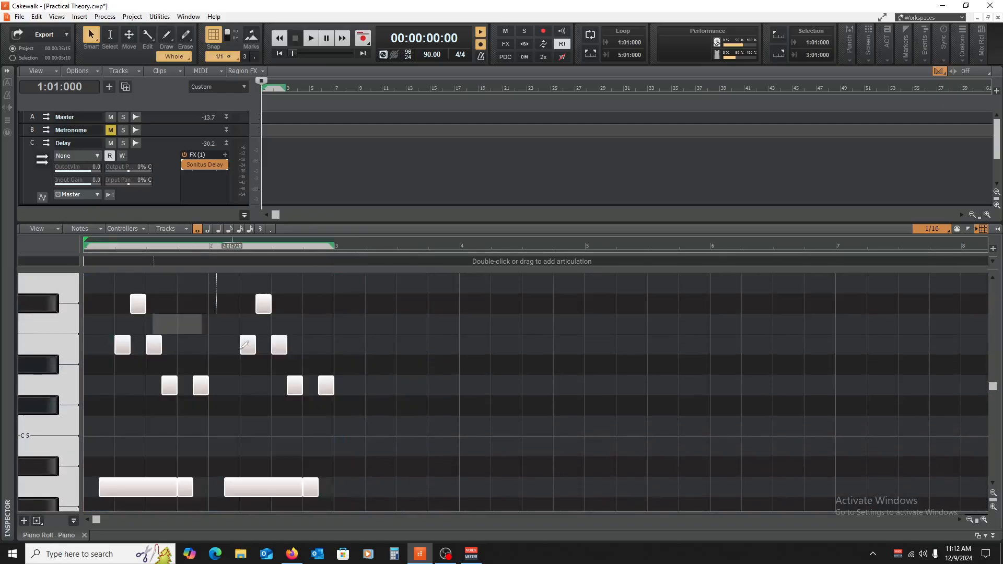
scroll(246, 347, up, 4)
scroll(251, 350, down, 8)
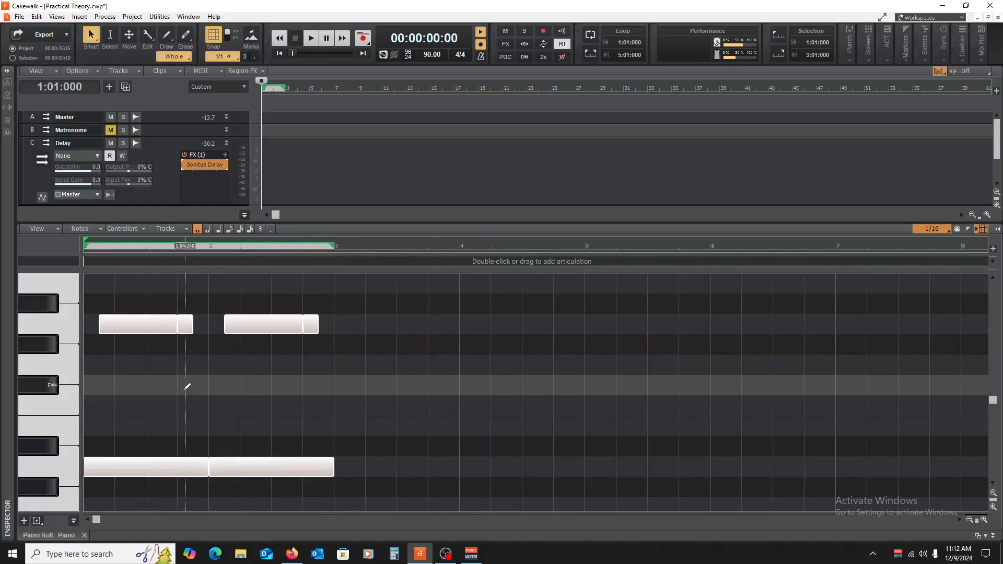
scroll(191, 391, up, 4)
scroll(197, 398, down, 6)
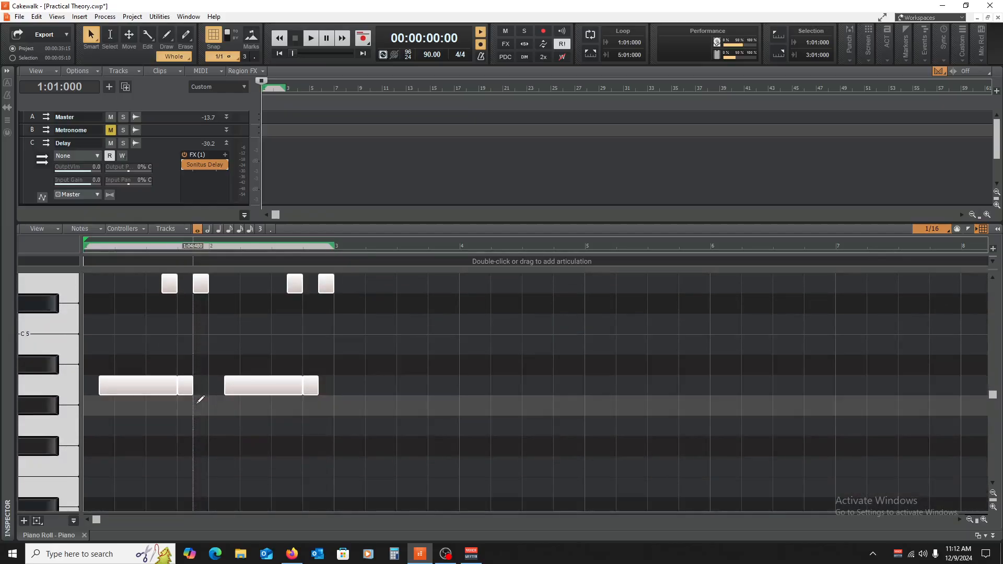
scroll(200, 401, up, 3)
key(Delete)
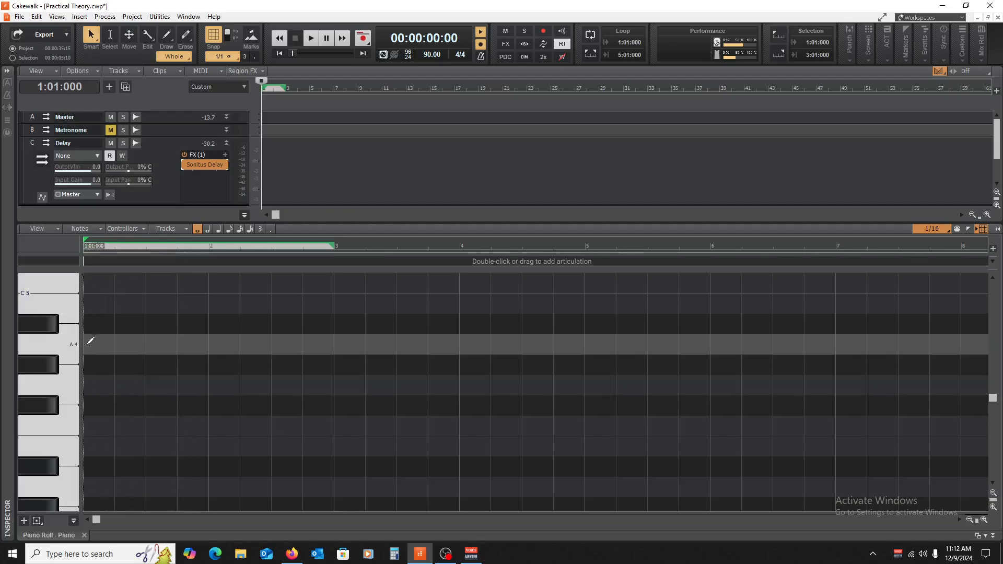
Draw a whole-note A4 at the start of bar 1, play it, and add a half-note E5 at beat 3.
click(92, 345)
scroll(188, 363, up, 3)
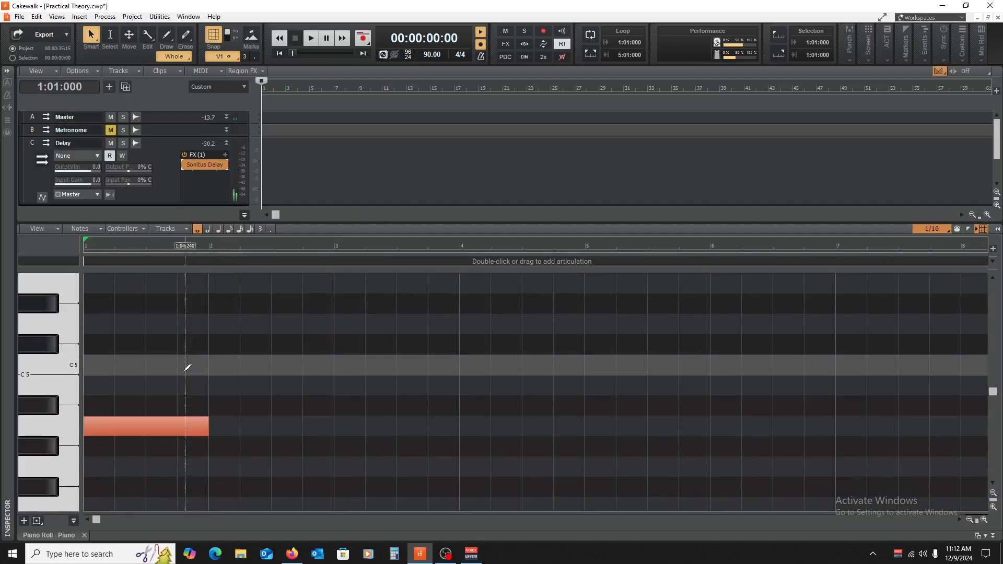
key(space)
scroll(132, 344, up, 3)
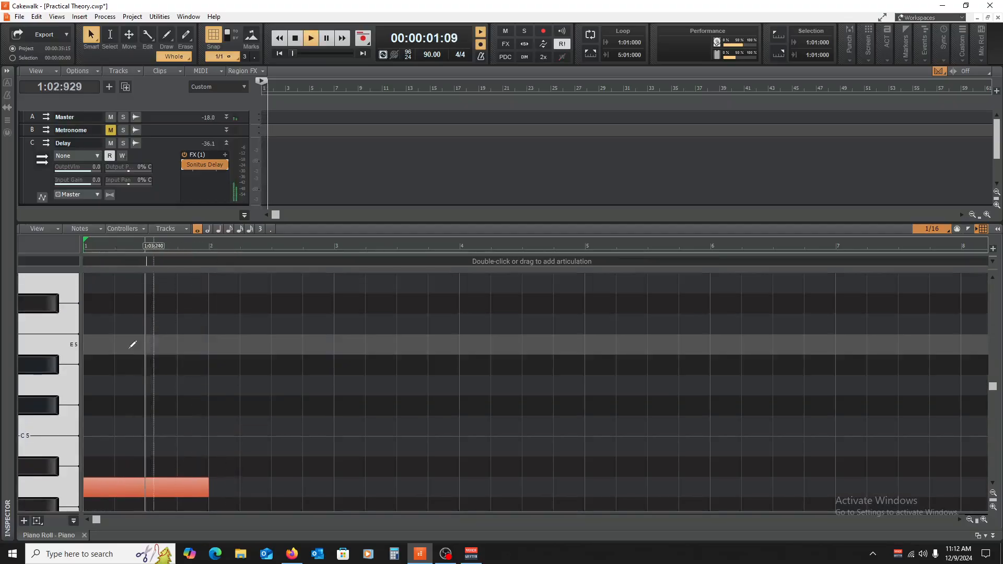
key(space)
click(151, 344)
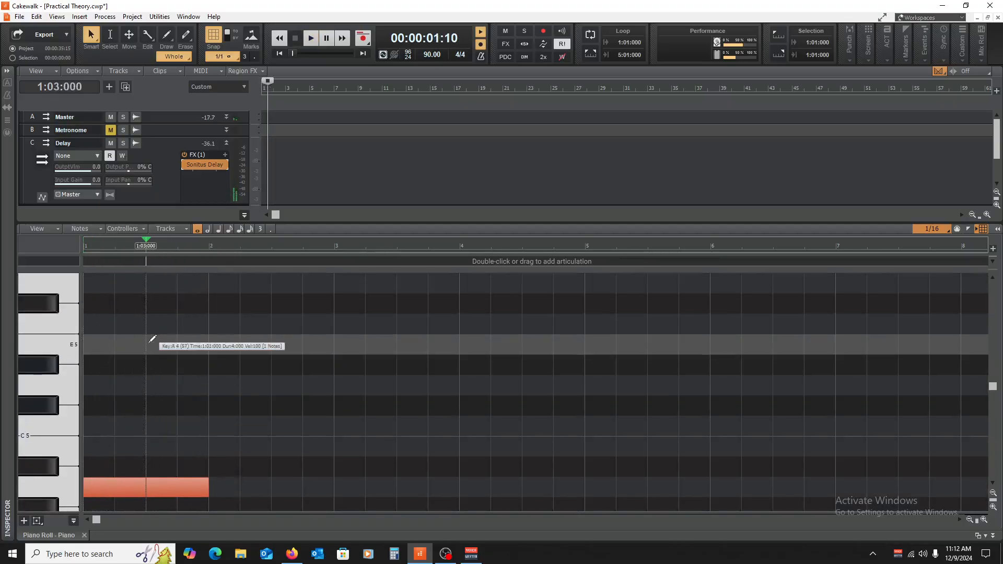
drag(265, 344, 209, 345)
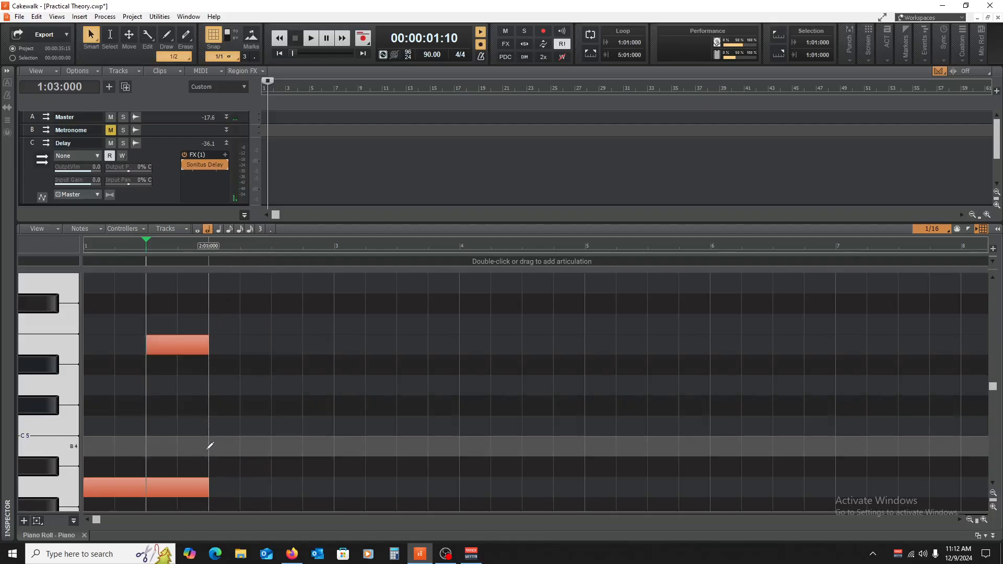
Shorten the A4 note at the start of bar 1 to a half note and play the phrase from the beginning.
drag(208, 487, 146, 494)
key(w)
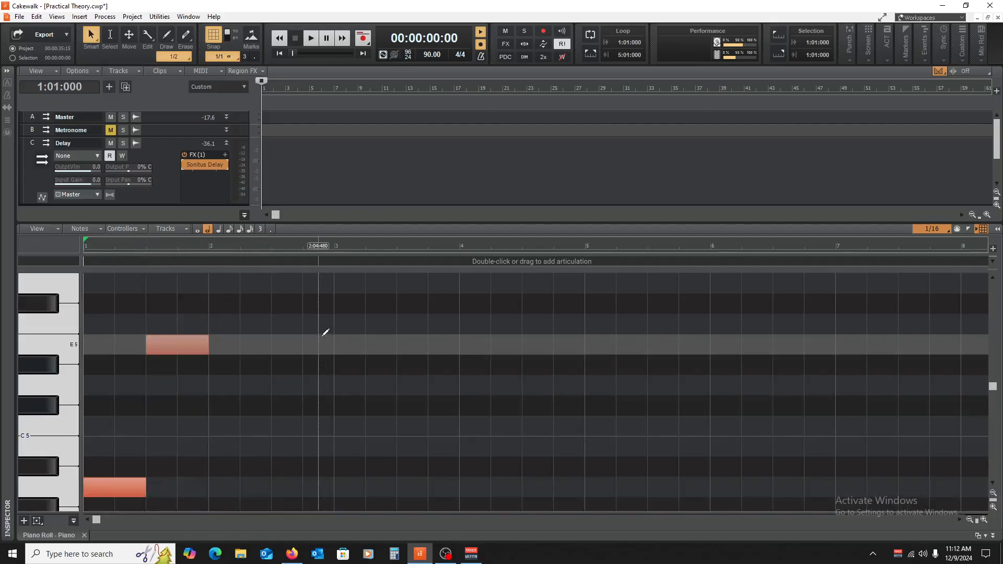
key(space)
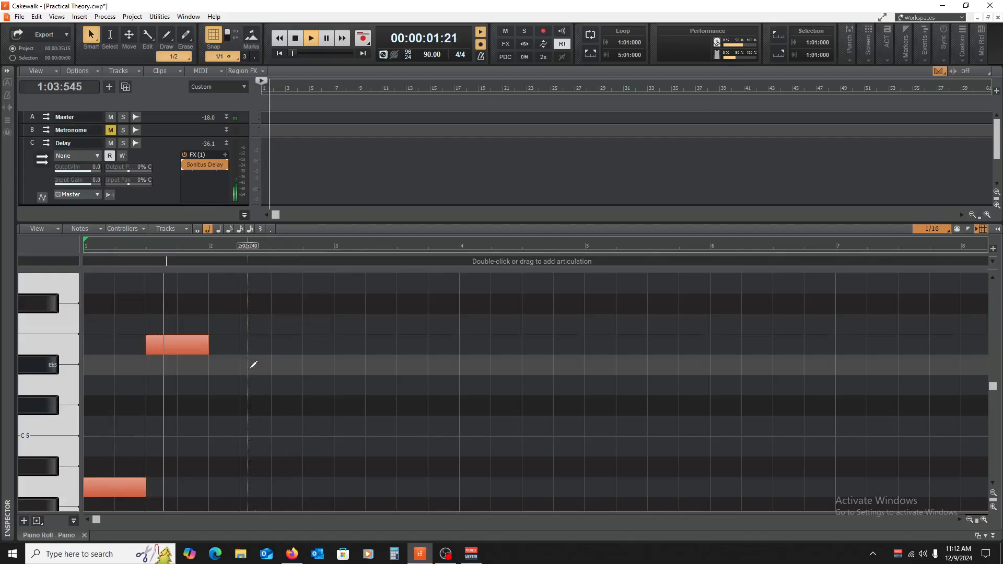
key(space)
Add half notes C5 at beat 1 and D5 at beat 3 of bar 2, and play the phrase.
drag(177, 347, 299, 390)
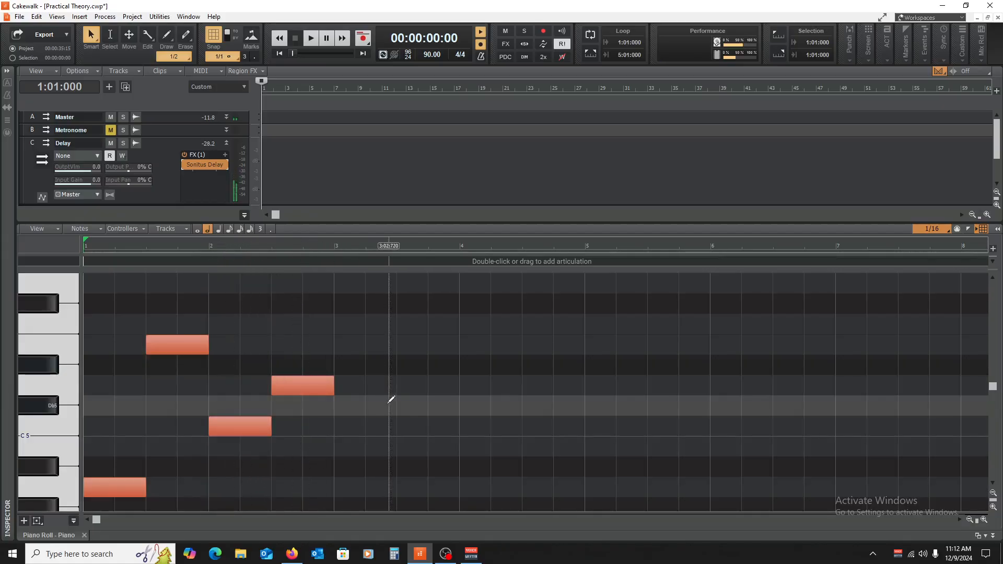
key(space)
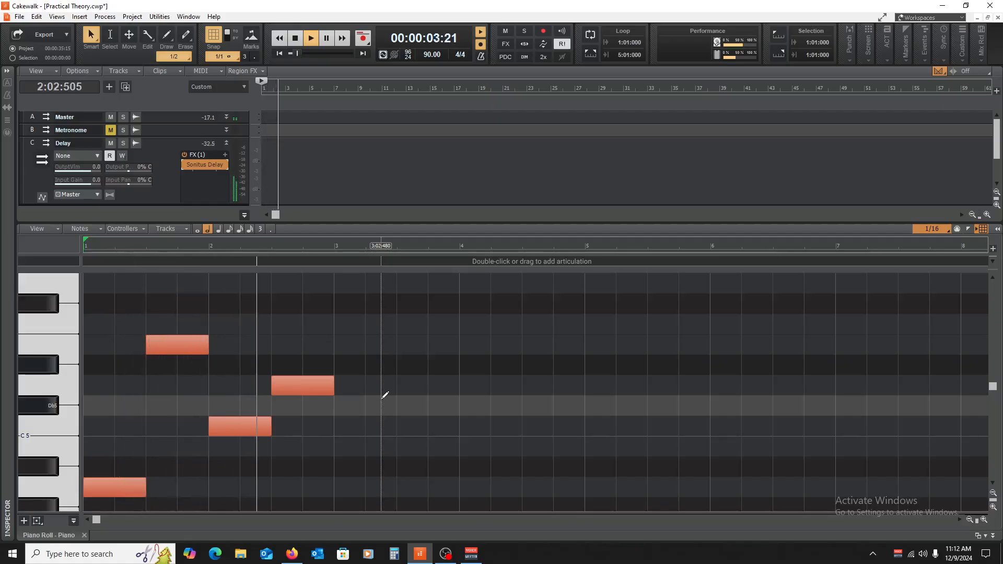
key(space)
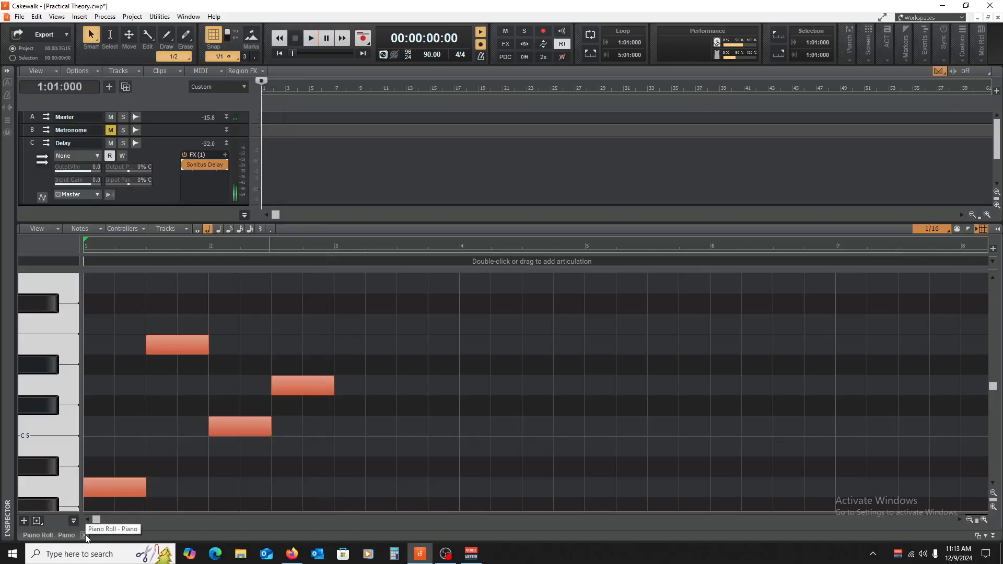
Close the Piano Roll and copy the Piano clip to bar 3, directly after the original.
click(86, 535)
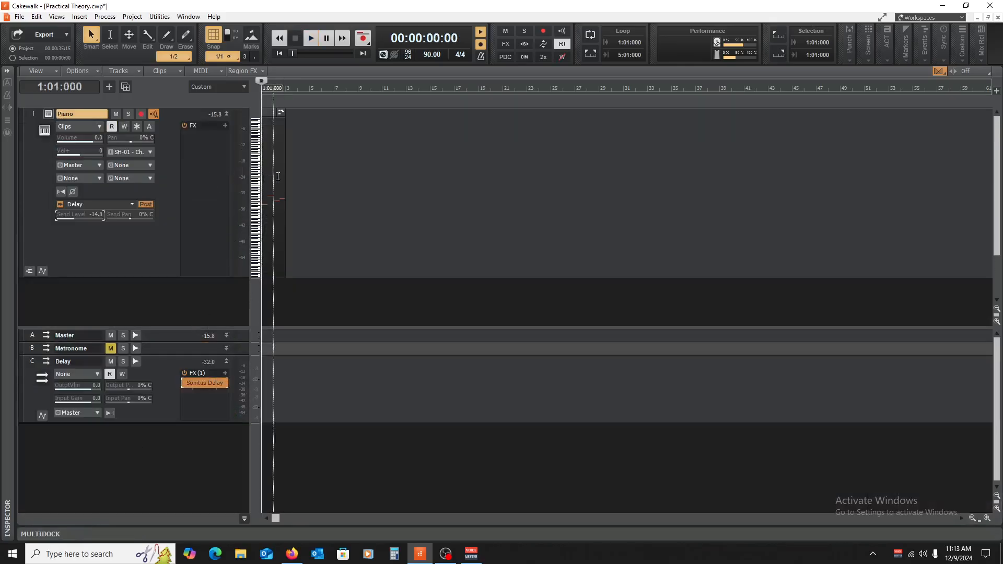
click(271, 114)
drag(271, 113, 296, 123)
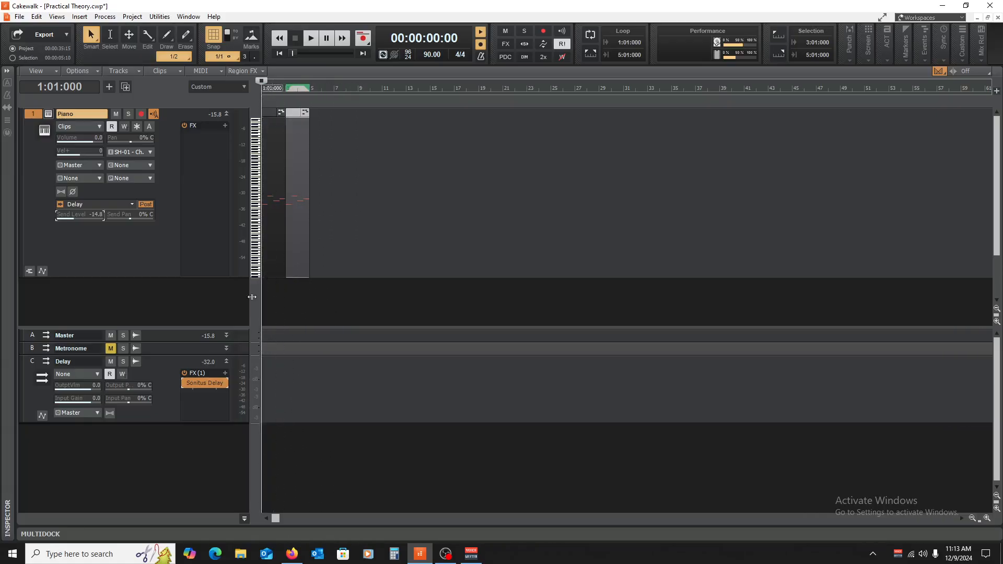
Open the Sonitus Delay effect on the Delay bus and reset the Piano track's delay send level to 0.0.
double_click(205, 382)
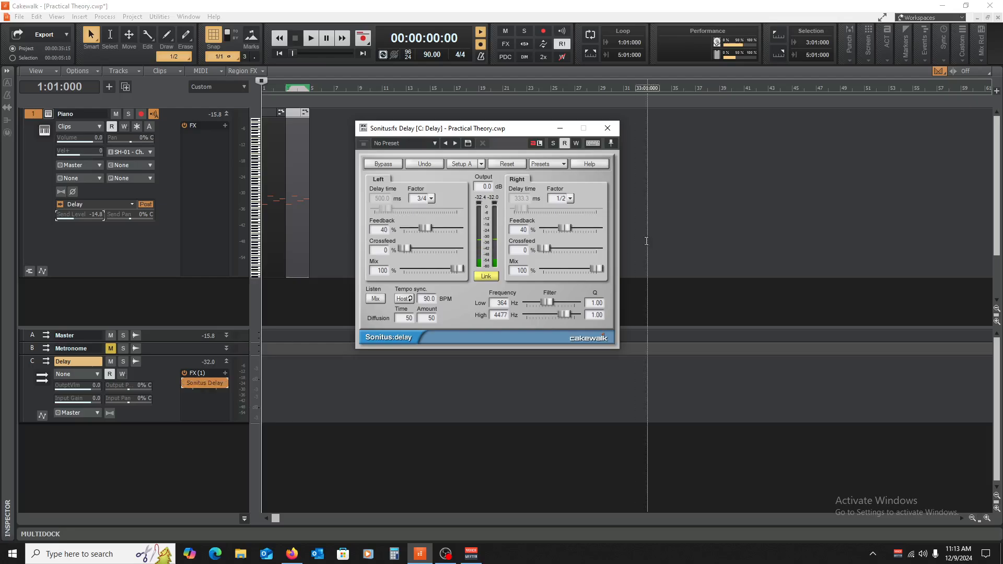
double_click(94, 215)
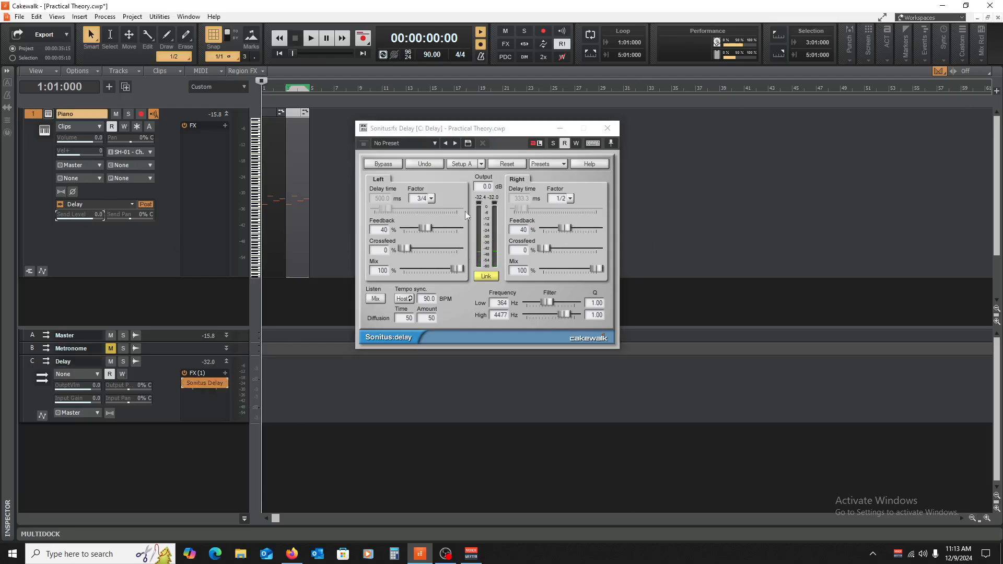
Set the left delay factor to 1 and raise the linked crossfeed to 15% while the project plays.
click(431, 198)
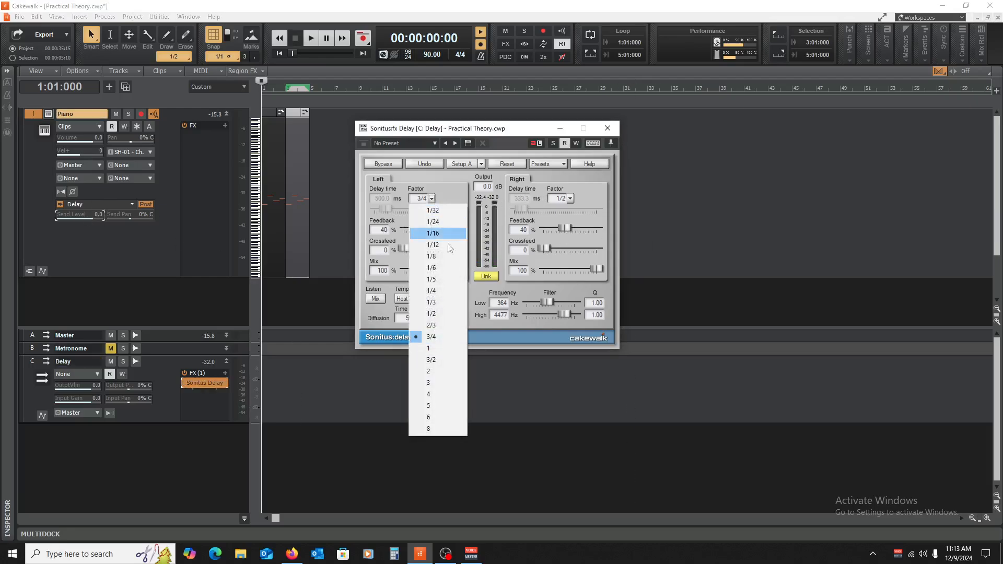
click(448, 348)
key(space)
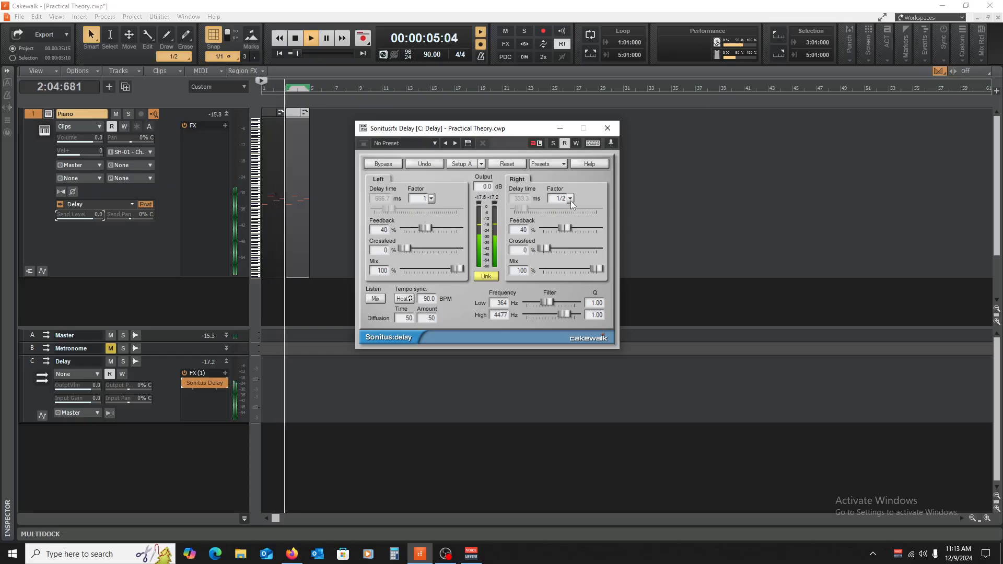
drag(544, 249, 553, 250)
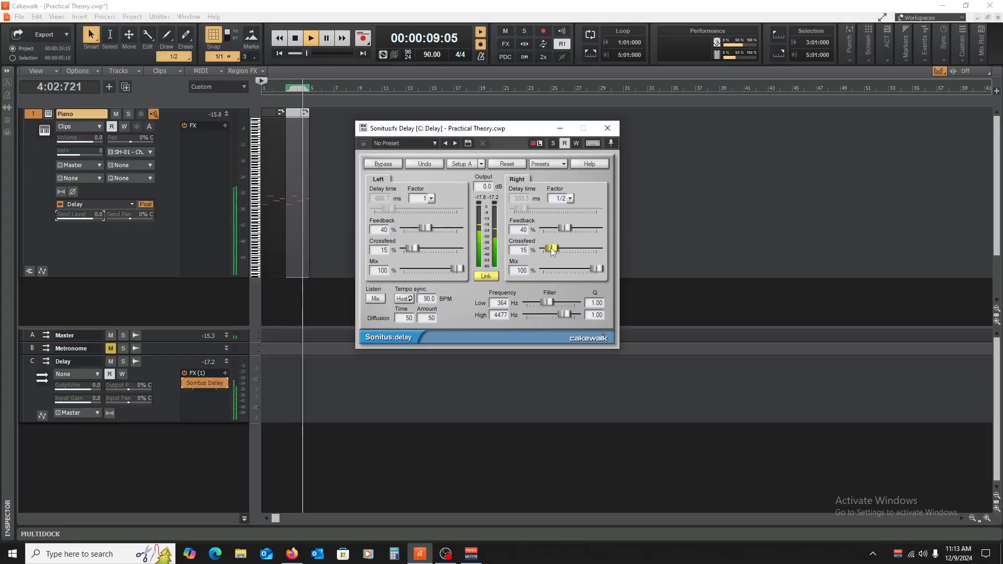
key(space)
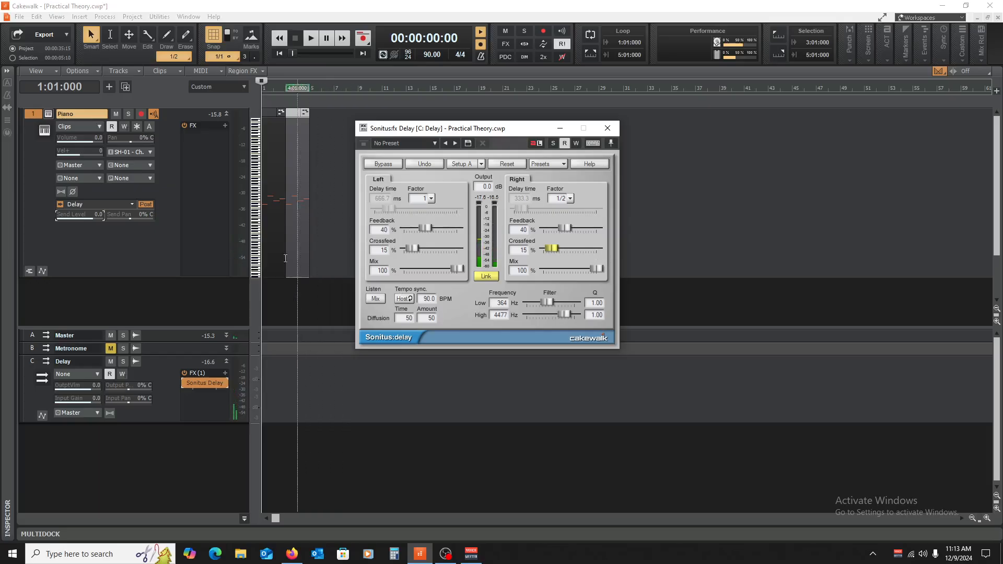
Play the project with the Delay bus muted and again with it unmuted to compare the dry and delayed sound.
click(111, 361)
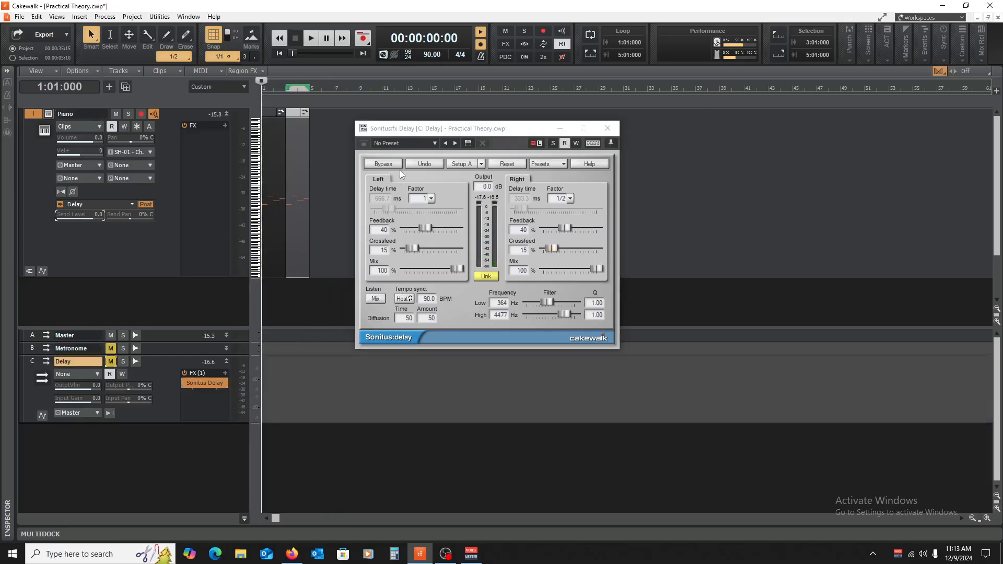
key(space)
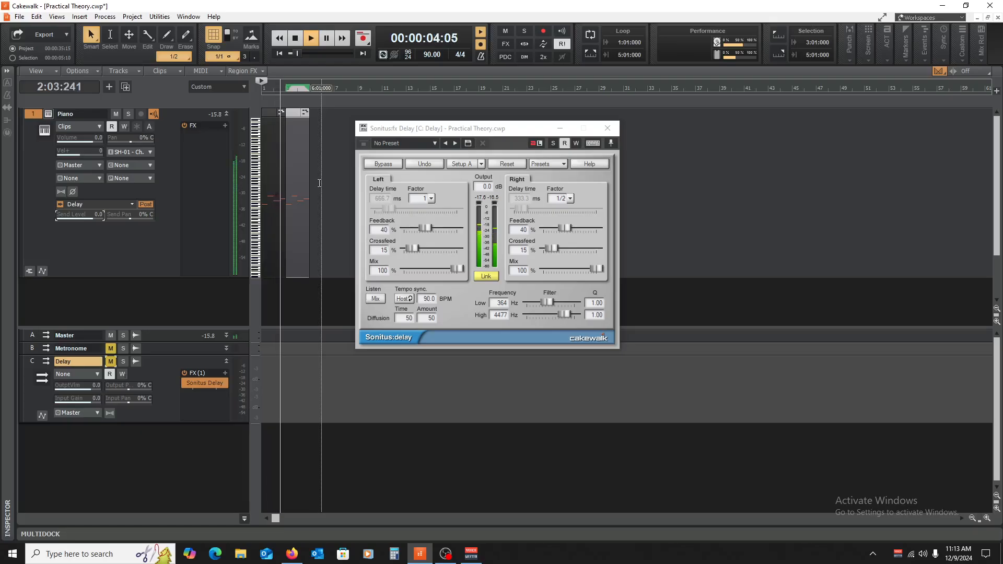
key(space)
click(113, 362)
key(space)
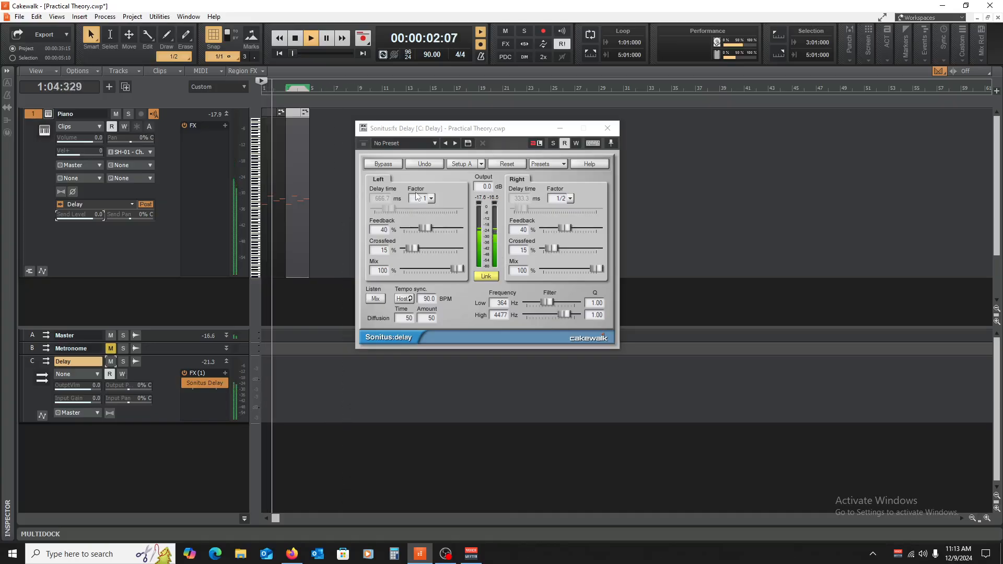
key(space)
Set the left delay factor to 3/4 and play the project from the start.
click(431, 199)
click(446, 337)
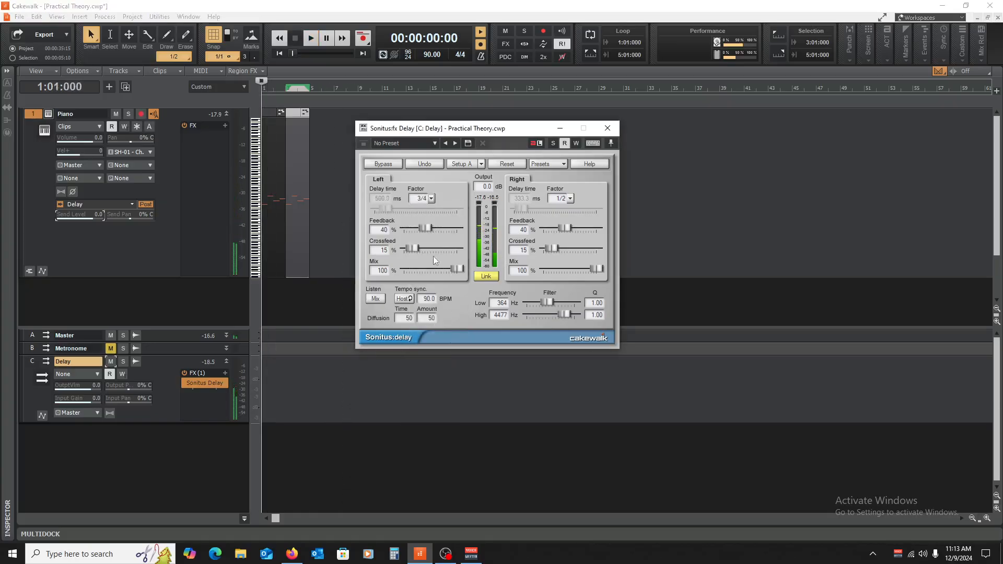
key(space)
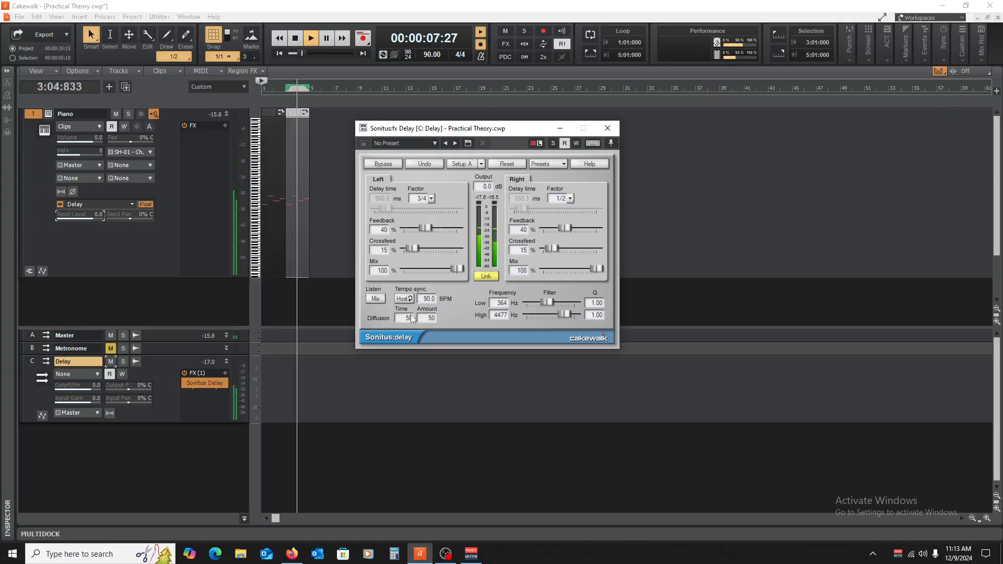
Set the delay's diffusion time to 40 and its diffusion amount to 0.
drag(407, 318, 439, 347)
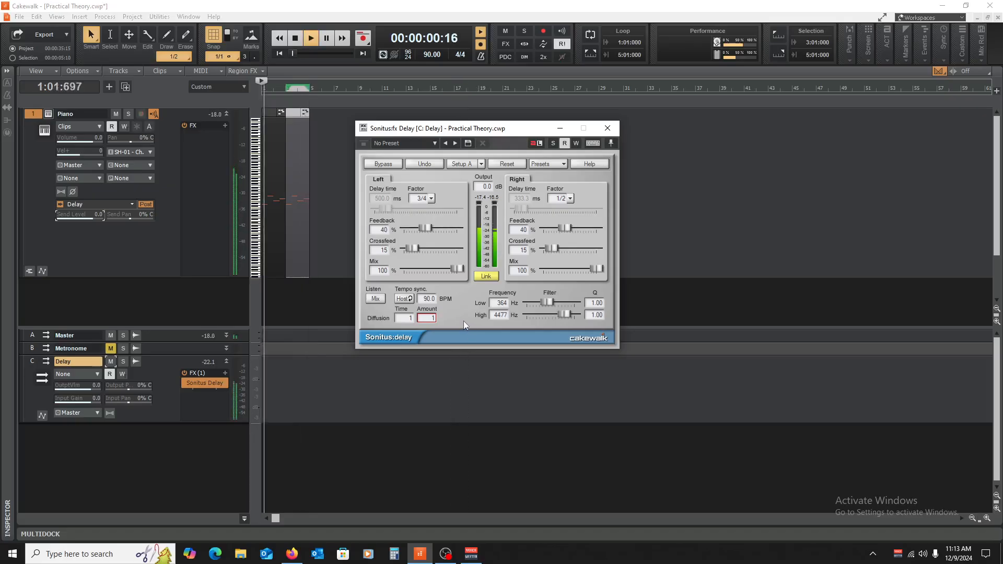
click(407, 319)
drag(409, 322, 420, 305)
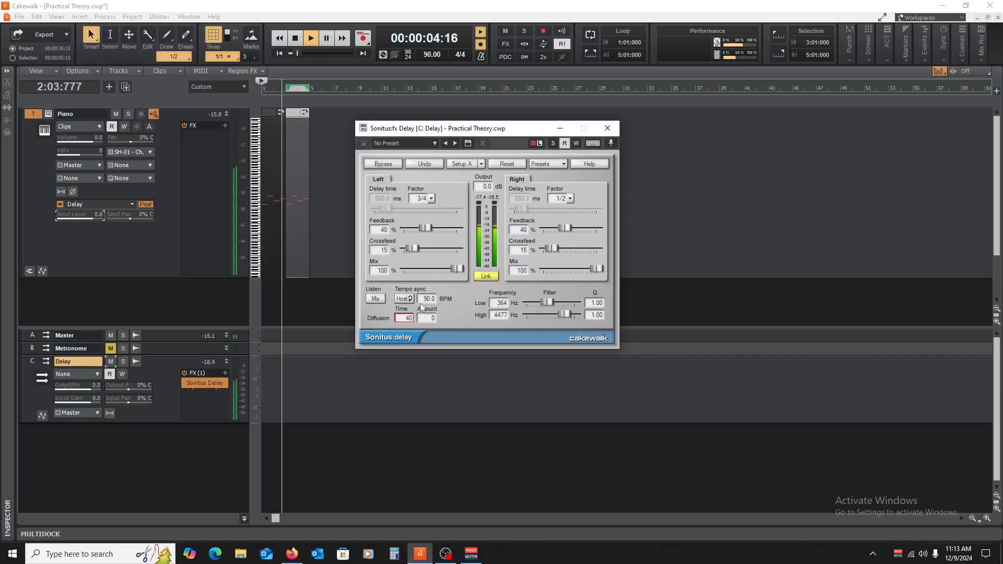
Set the delay filter to 145 Hz low and 8934 Hz high, stop playback and close the effect.
drag(548, 303, 566, 312)
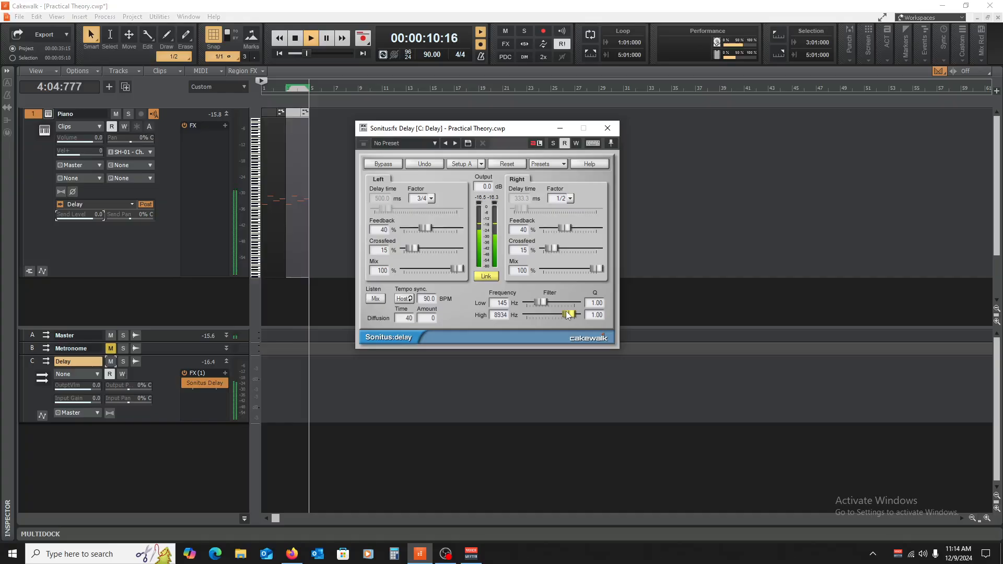
key(space)
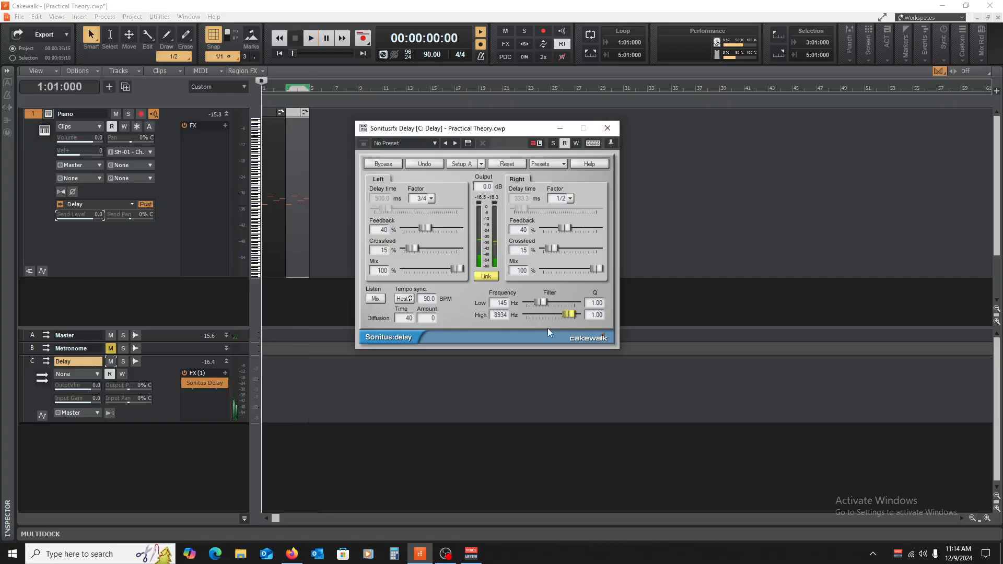
click(606, 128)
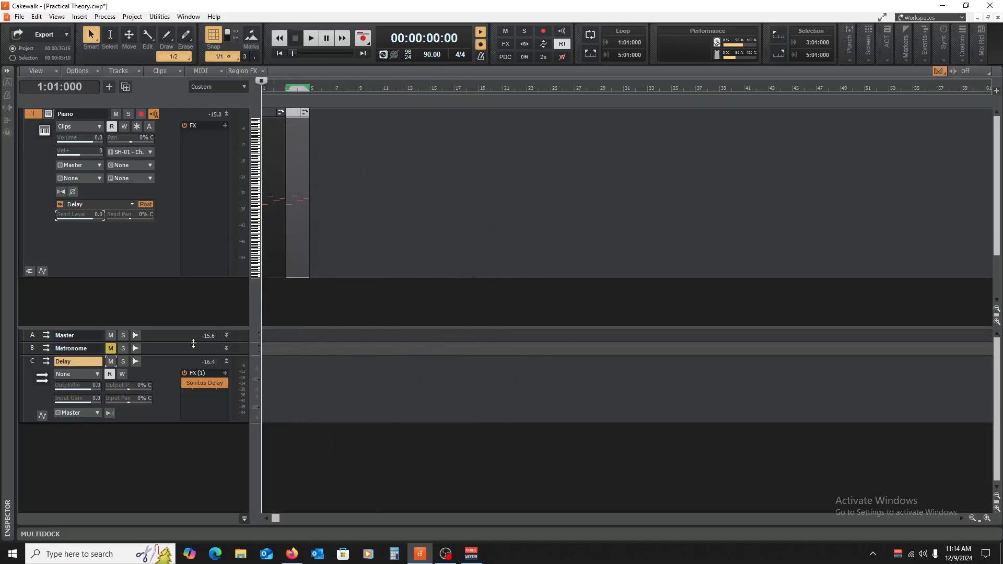
Reopen the Delay bus's Sonitus Delay and enlarge the track area above the buses.
double_click(203, 386)
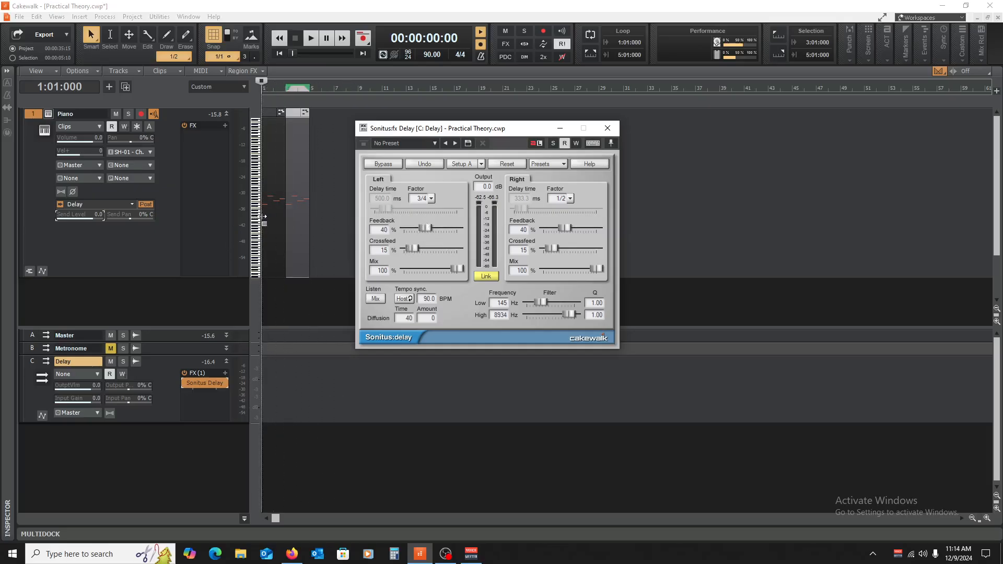
drag(285, 329, 285, 380)
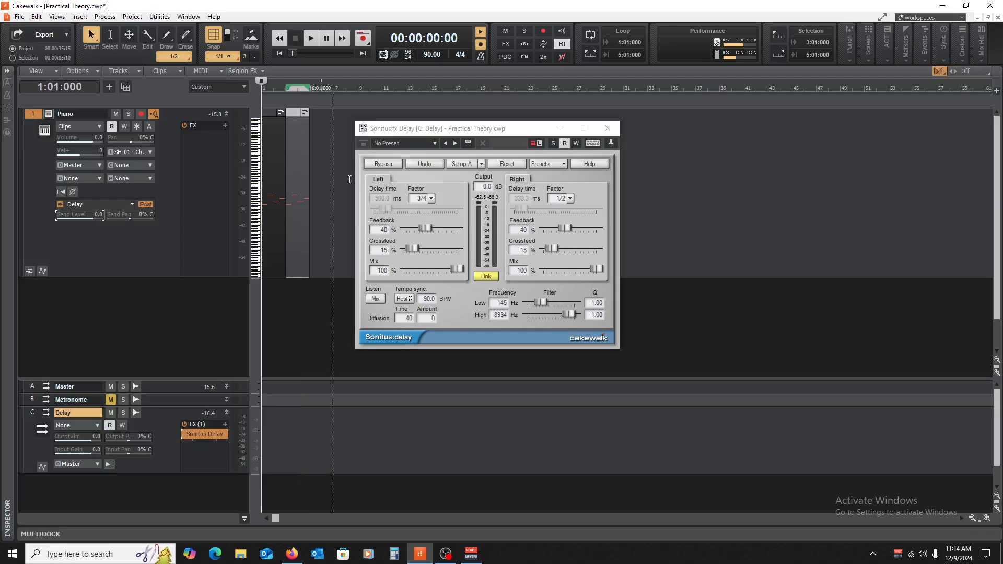
click(468, 133)
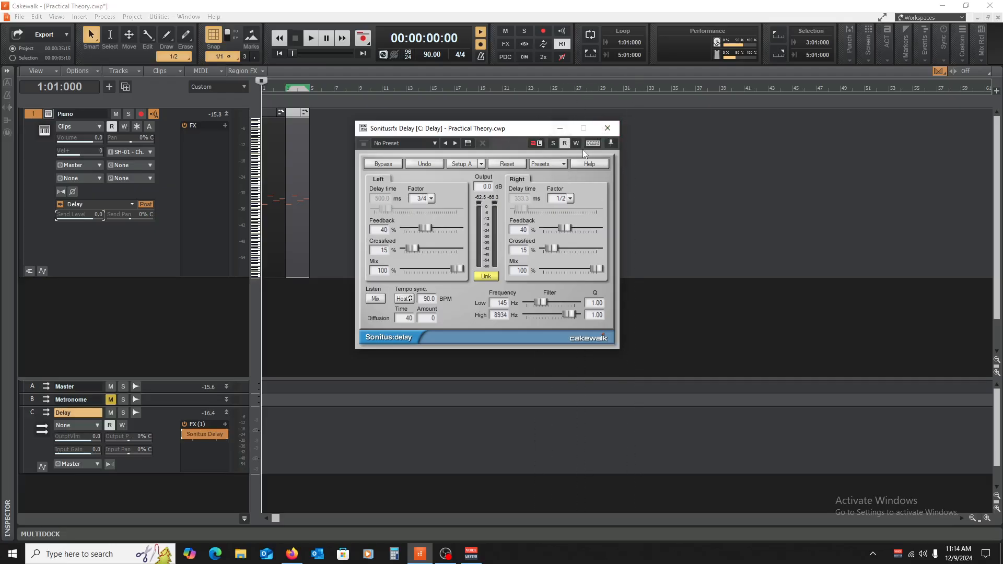
Turn the delay's tempo sync off and set the right and left delay factors to 1.
click(410, 300)
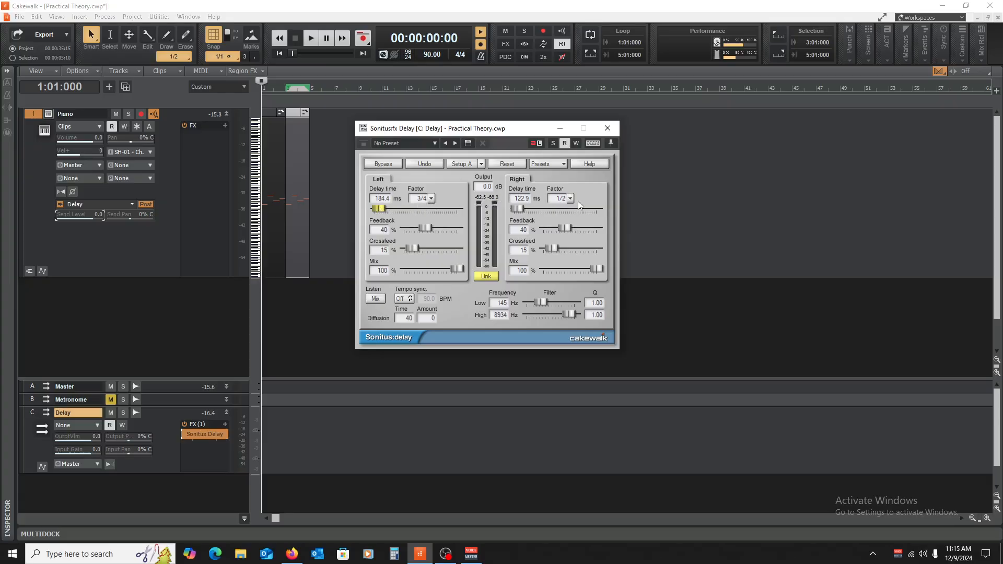
click(408, 299)
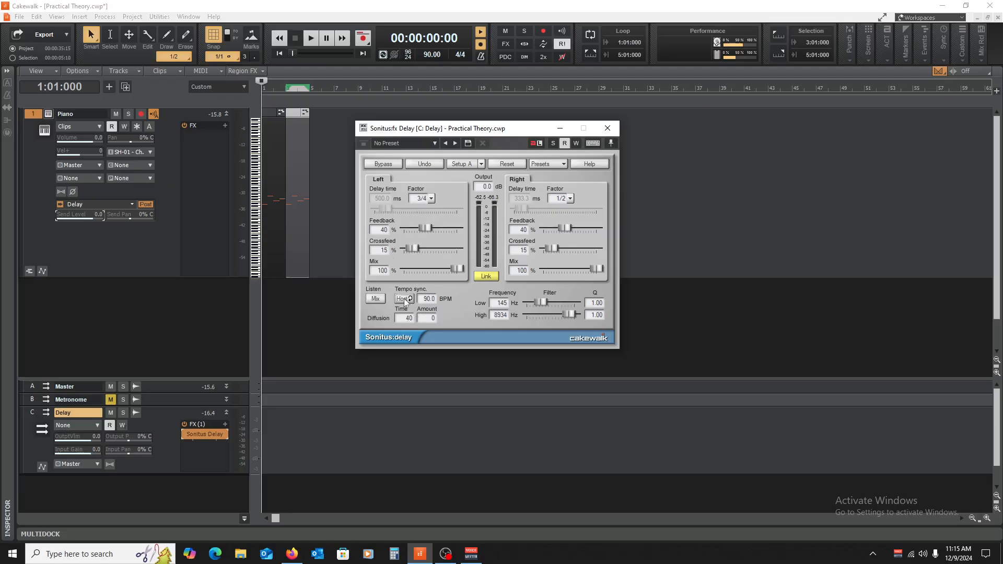
click(405, 300)
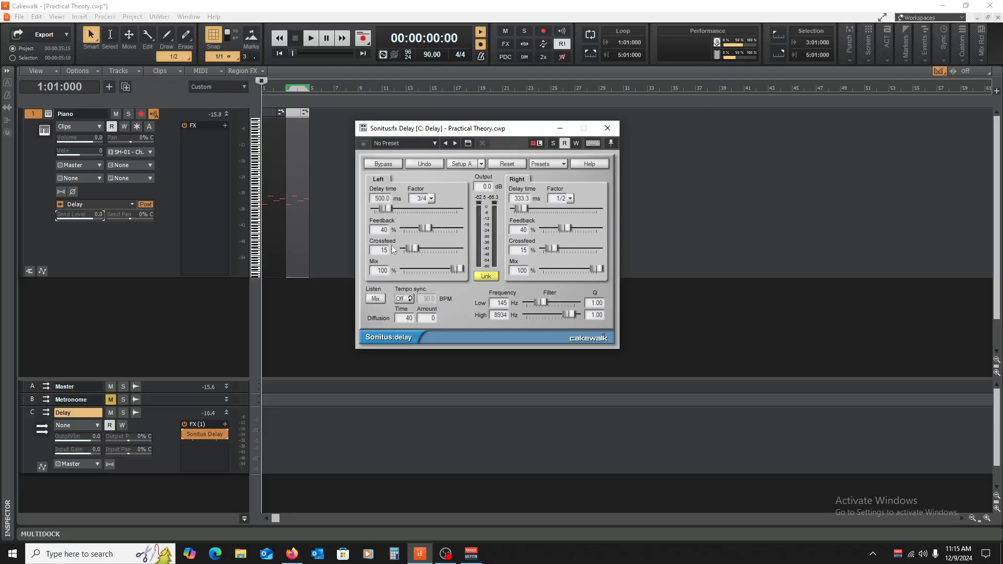
click(570, 199)
click(578, 346)
click(431, 198)
click(444, 346)
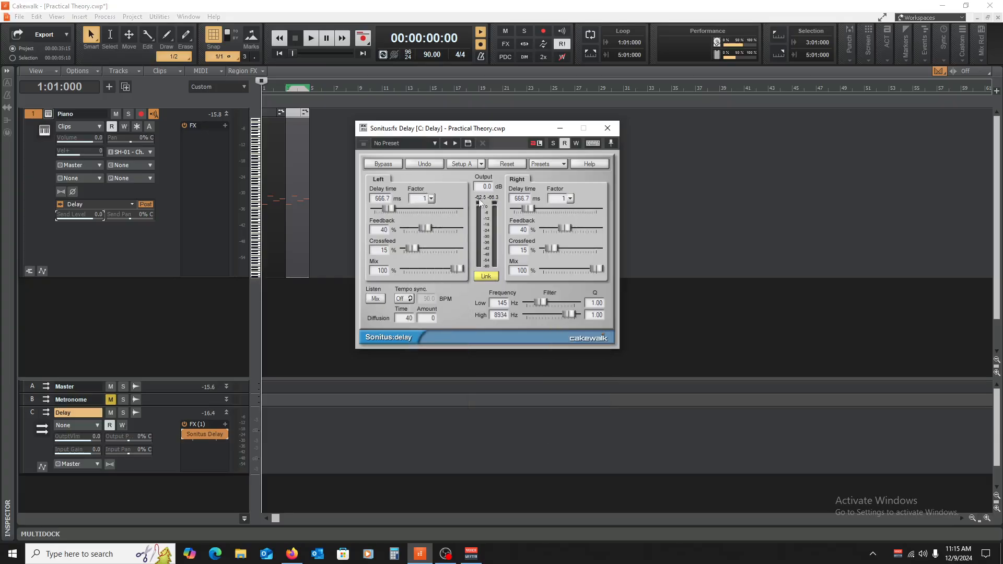
Set both channels' delay times to 500 ms and, with the channels linked again, the crossfeed to 10%.
click(487, 277)
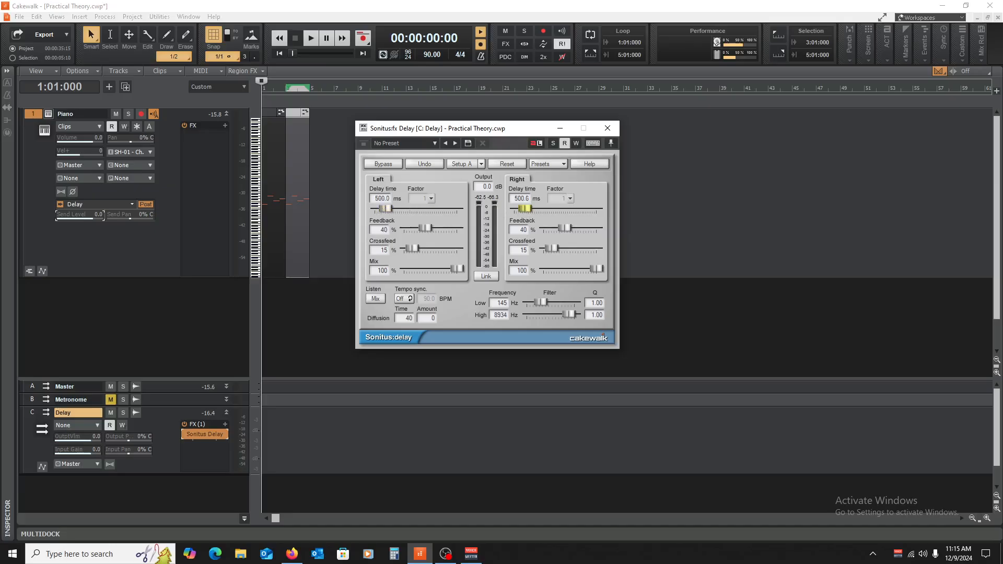
click(484, 277)
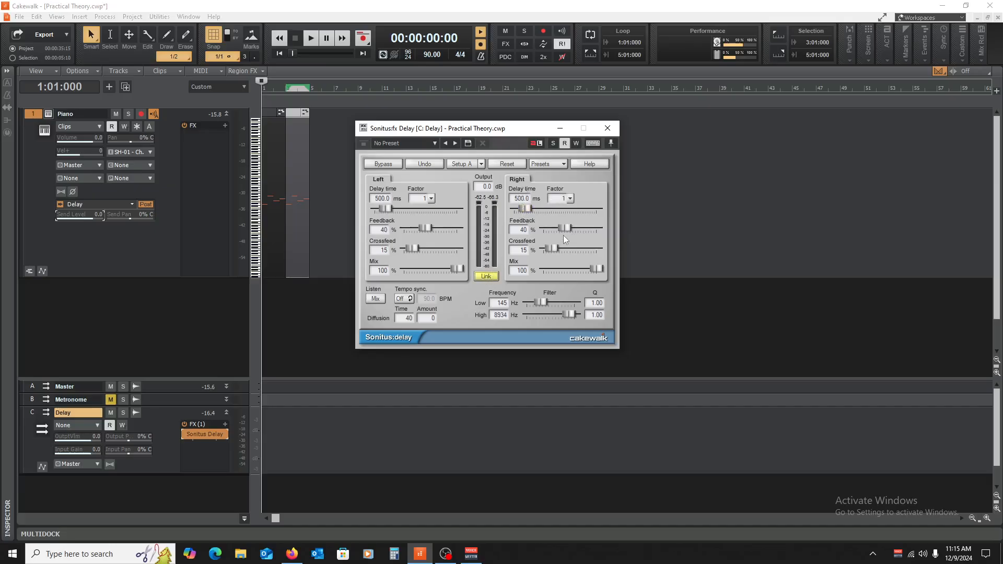
drag(565, 228, 569, 228)
click(557, 248)
drag(569, 250, 544, 249)
Unlink the delay channels and set the delay time to 32.5 ms on the right and 73.4 ms on the left.
click(485, 277)
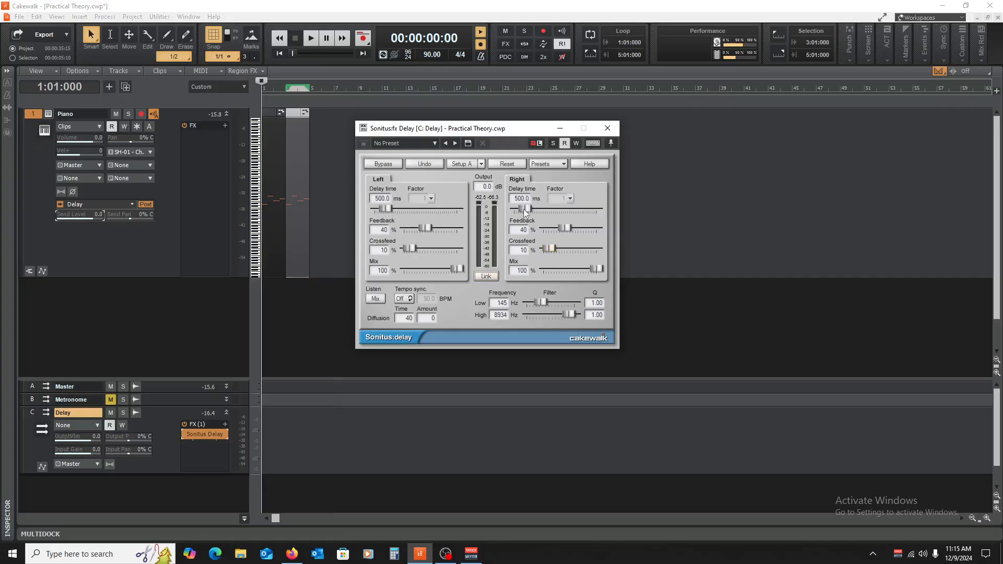
drag(525, 210, 514, 209)
drag(386, 209, 377, 208)
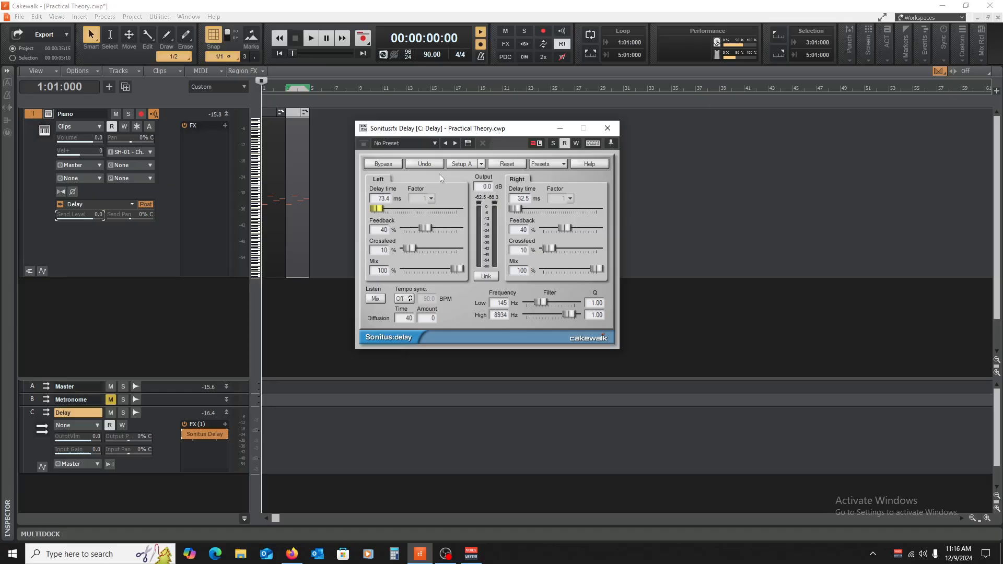
Clear the clip selection and play the project from the start to hear the short unlinked delay.
click(305, 320)
key(w)
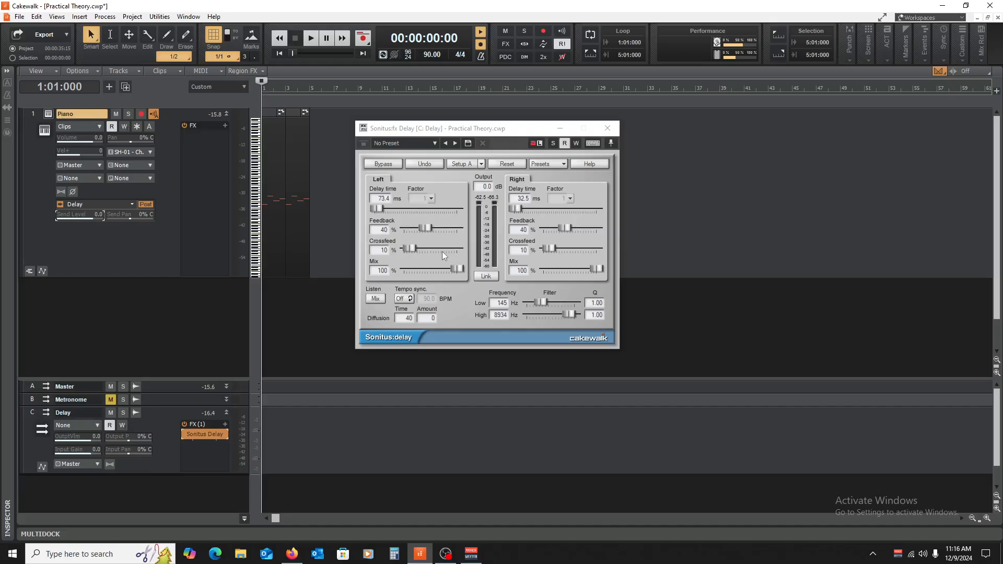
key(space)
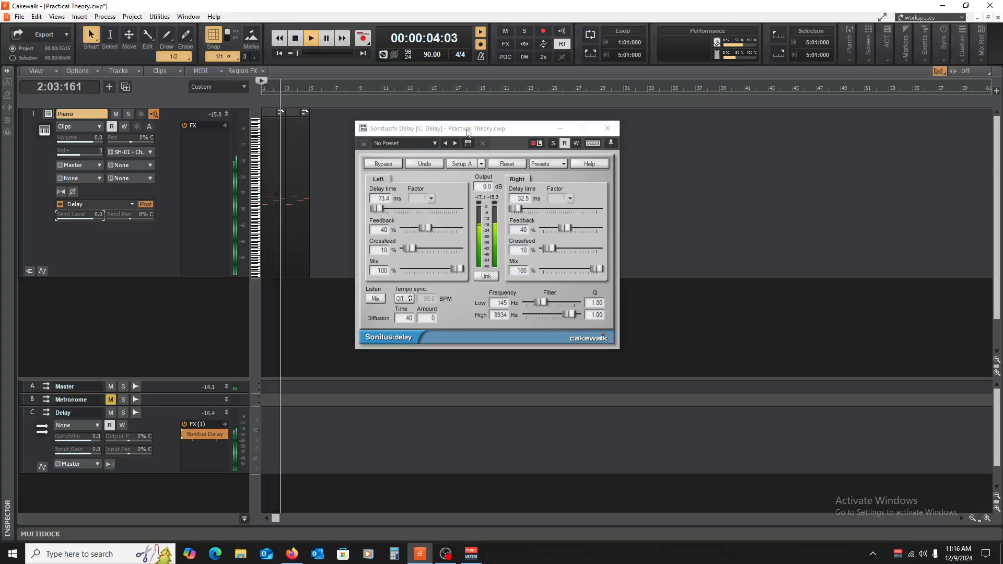
key(space)
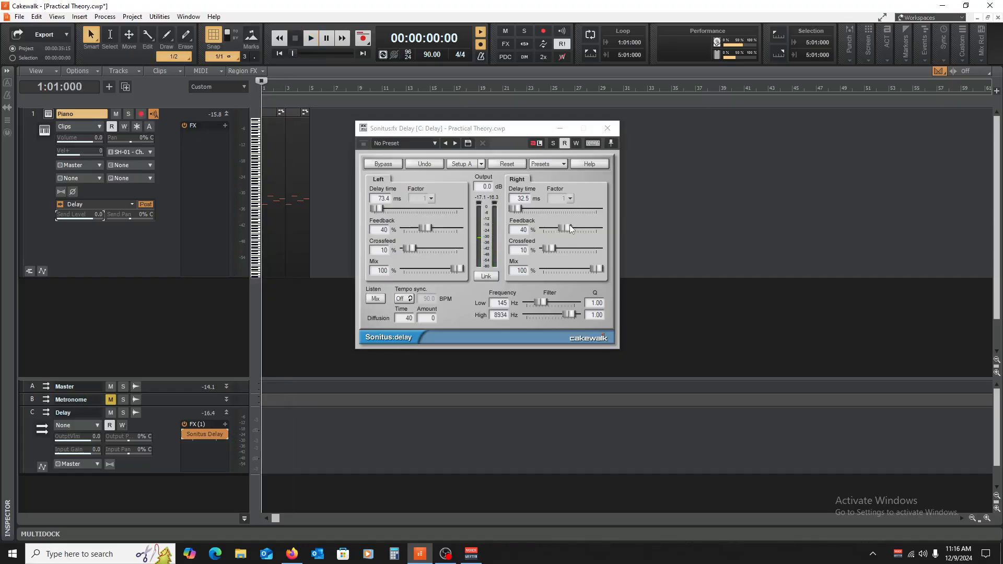
Set the right channel's feedback and crossfeed to 0% and play the project to hear the effect.
drag(568, 227, 544, 248)
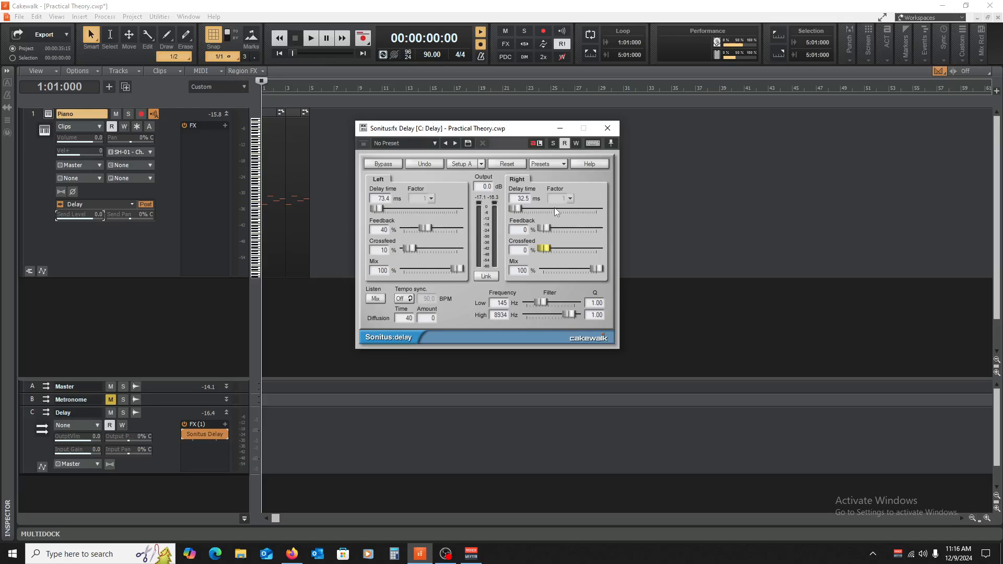
key(space)
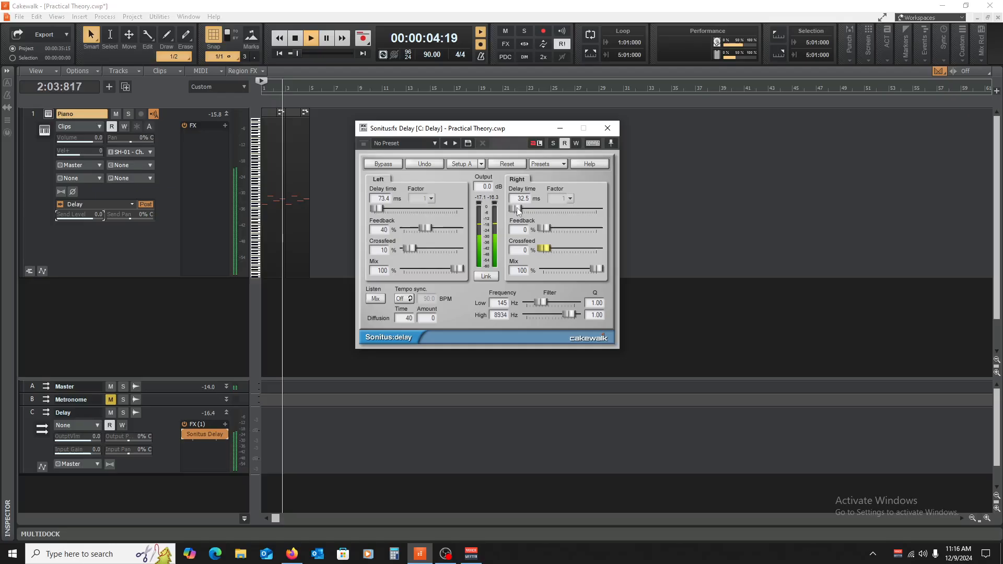
key(space)
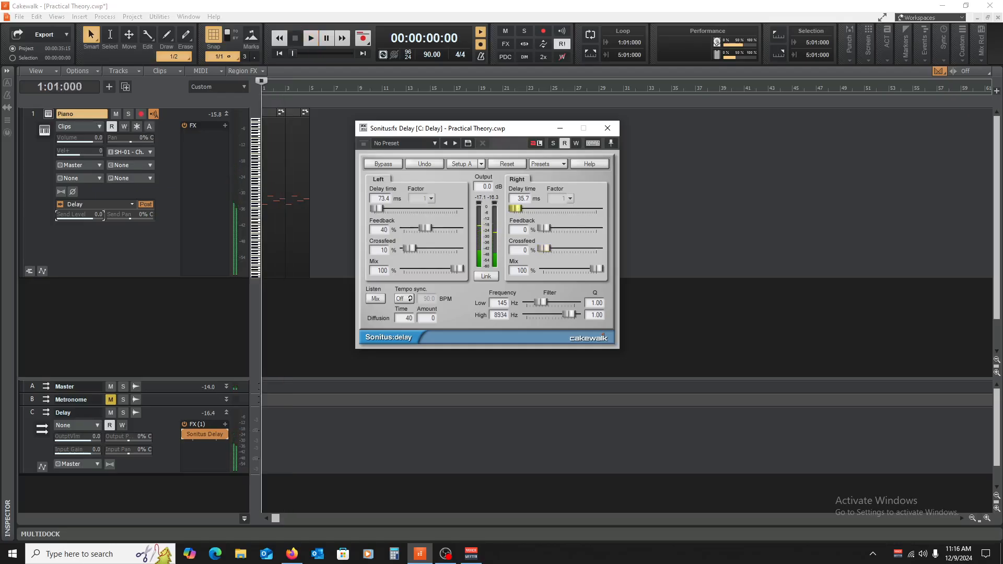
Set the right channel's delay time to 37.8 ms and play the project.
click(515, 209)
drag(515, 210, 517, 211)
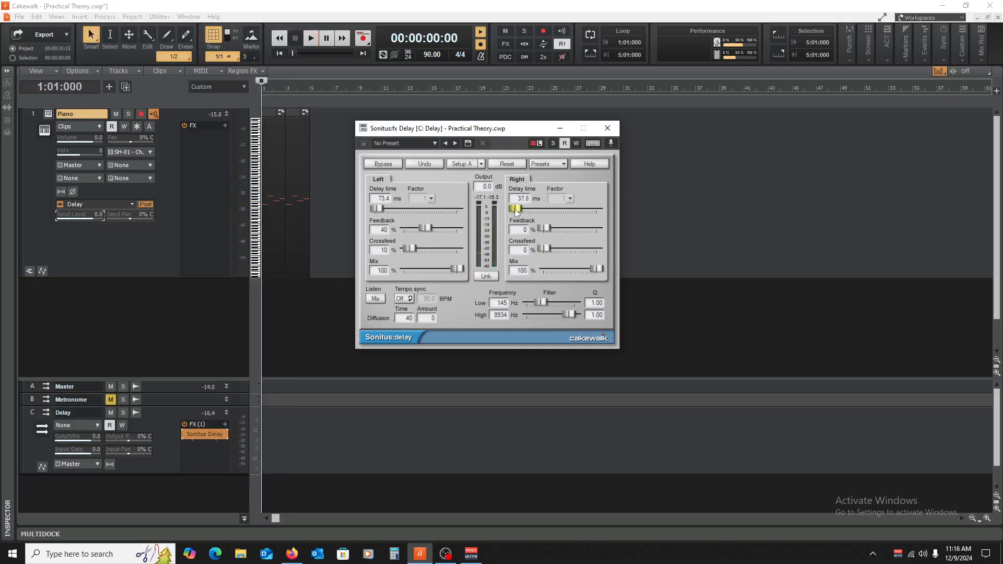
key(space)
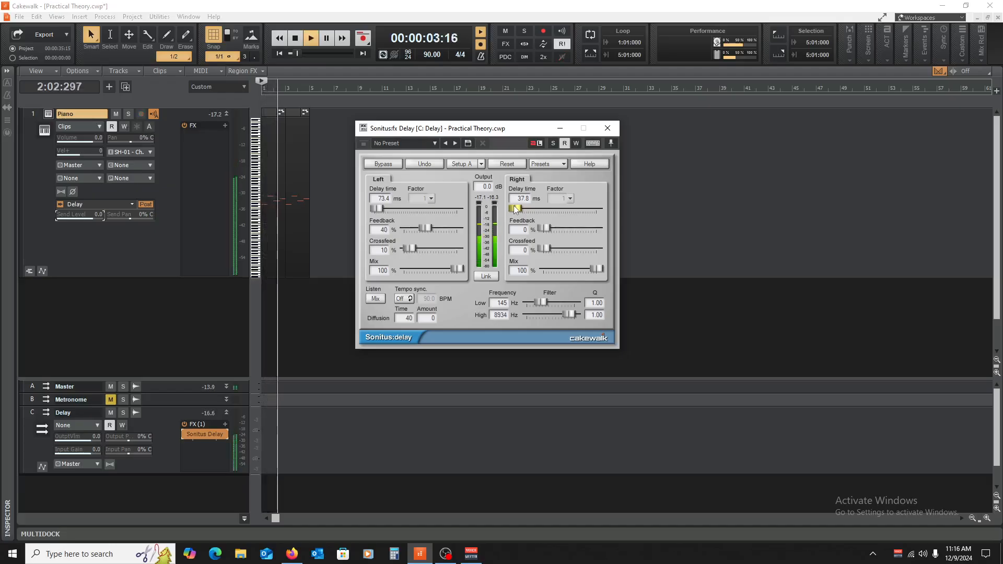
Link the delay channels again, set the right channel's delay time to 12.4 ms and play the project.
key(space)
click(488, 278)
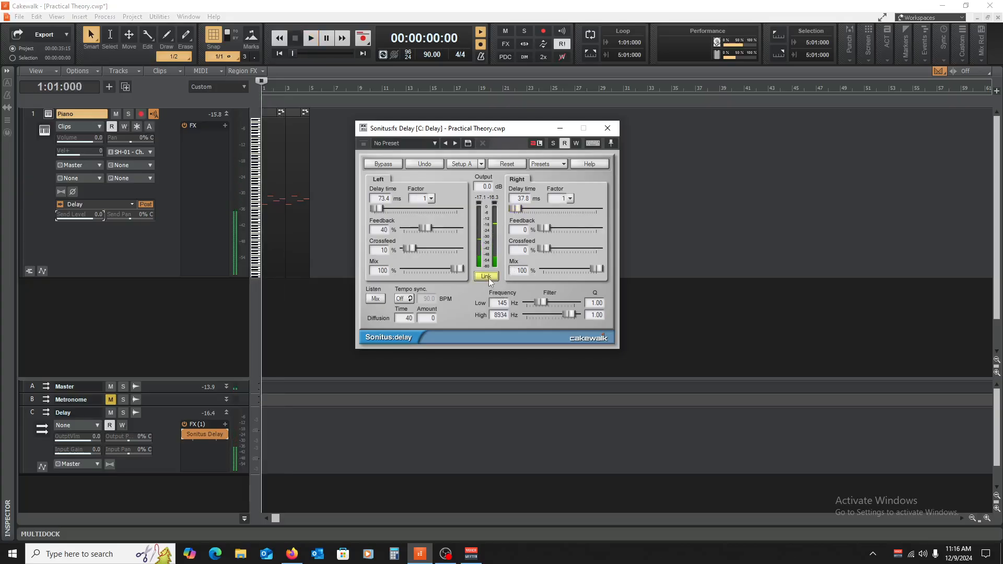
drag(517, 209, 514, 209)
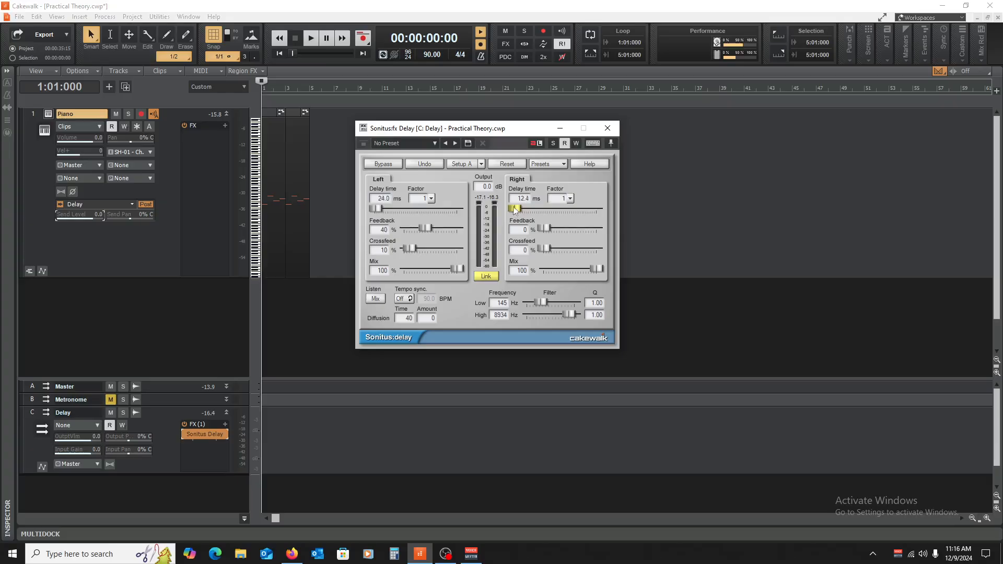
key(space)
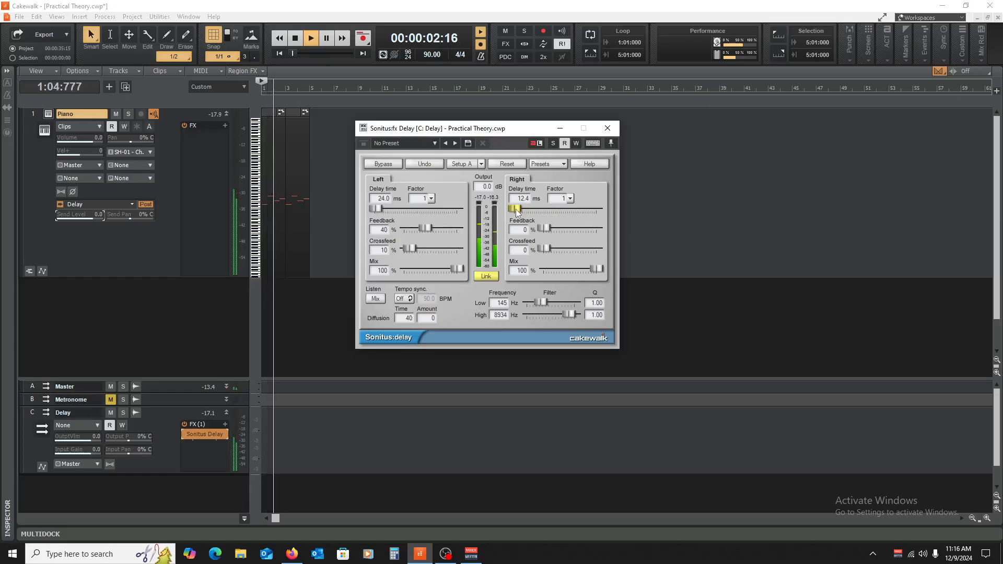
key(space)
Try the right channel's linked delay time at 55.7 ms and at 47.1 ms, playing the project with each setting.
drag(515, 208, 517, 208)
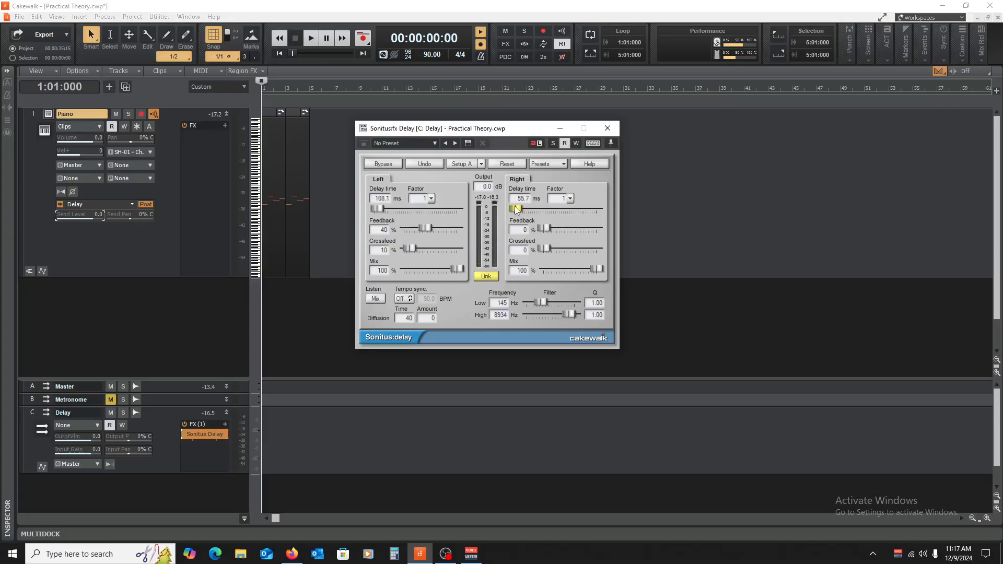
key(space)
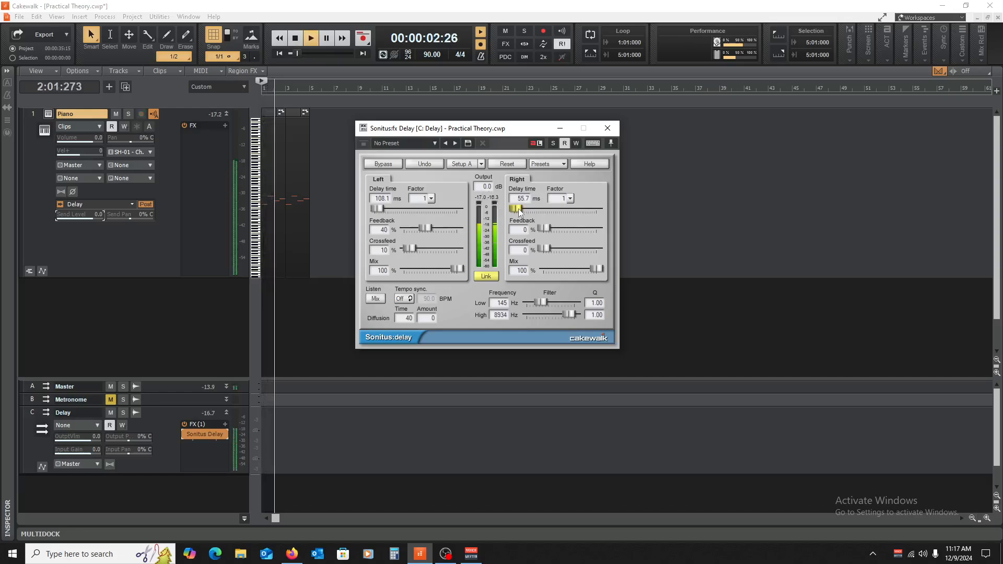
key(space)
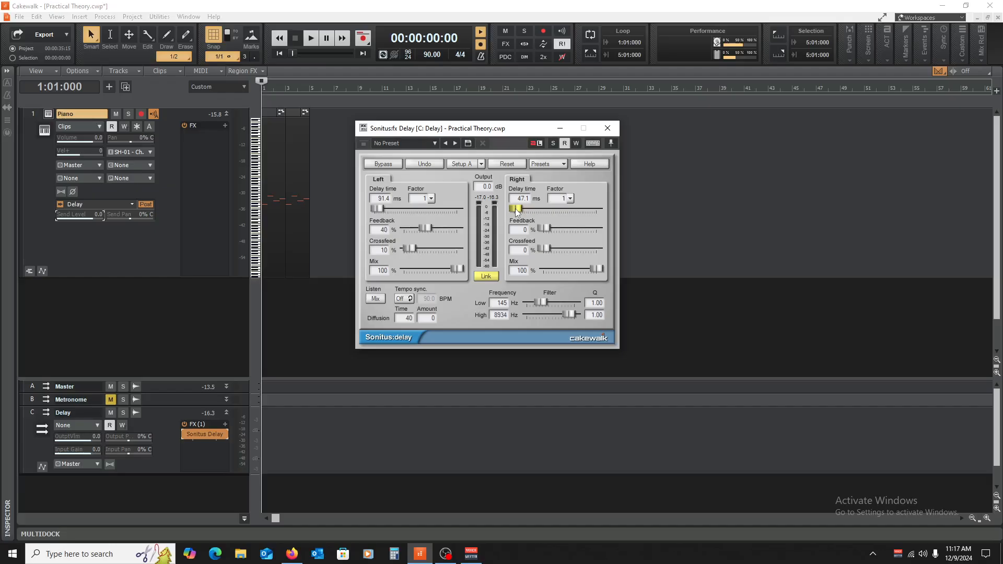
key(space)
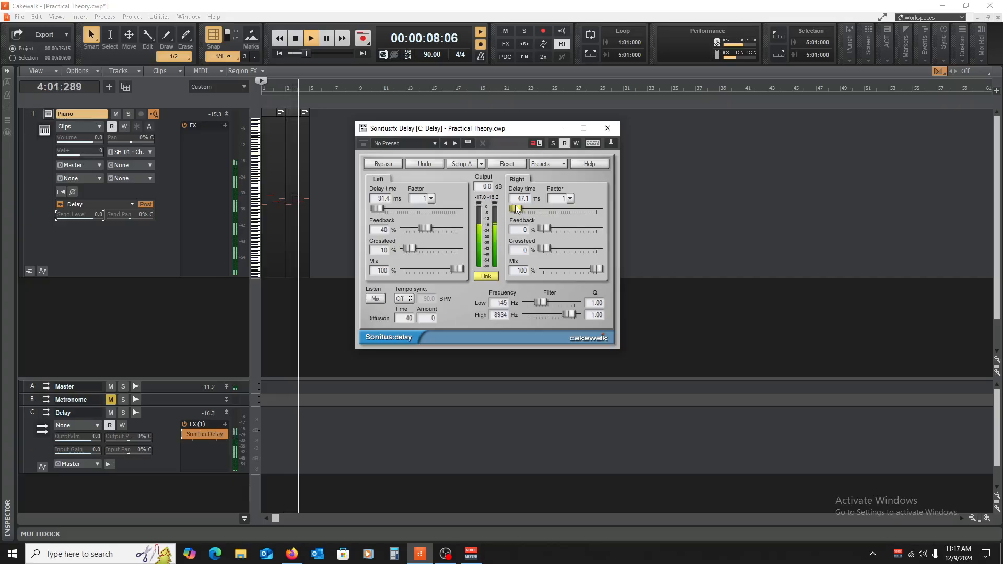
key(space)
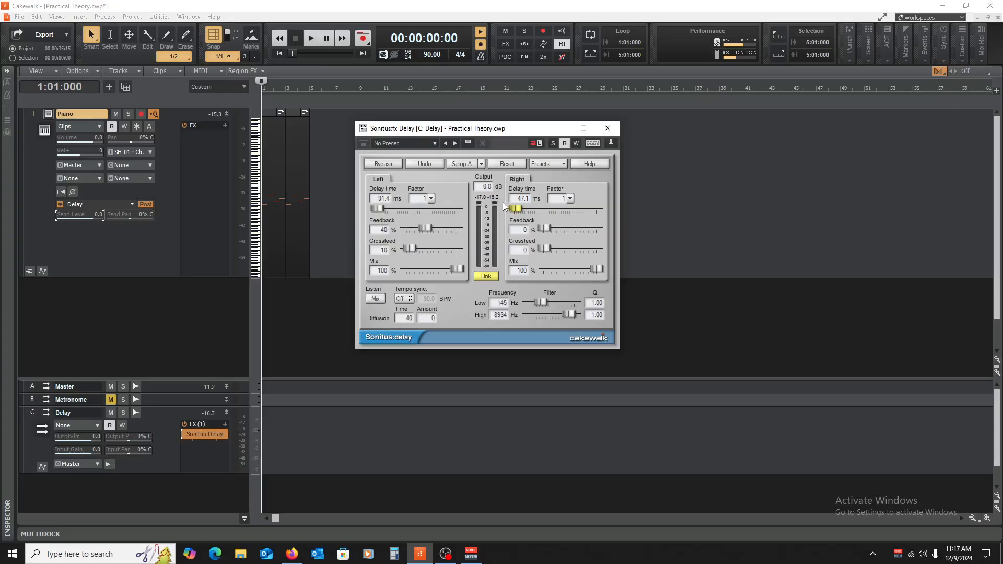
Set the linked delay times to 340.0 ms on the left and 175.1 ms on the right and play the project.
drag(518, 210, 518, 213)
drag(519, 210, 518, 209)
key(space)
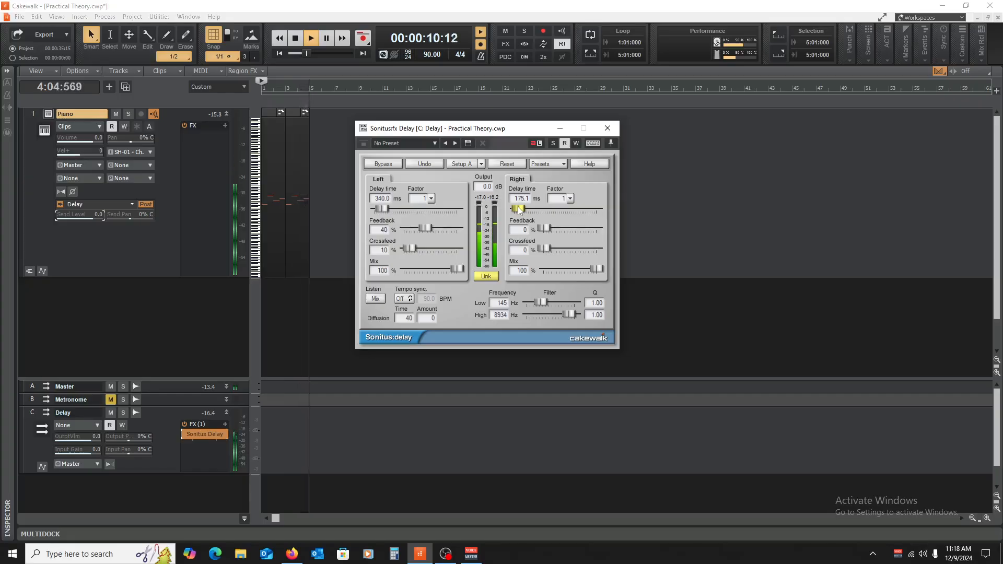
key(space)
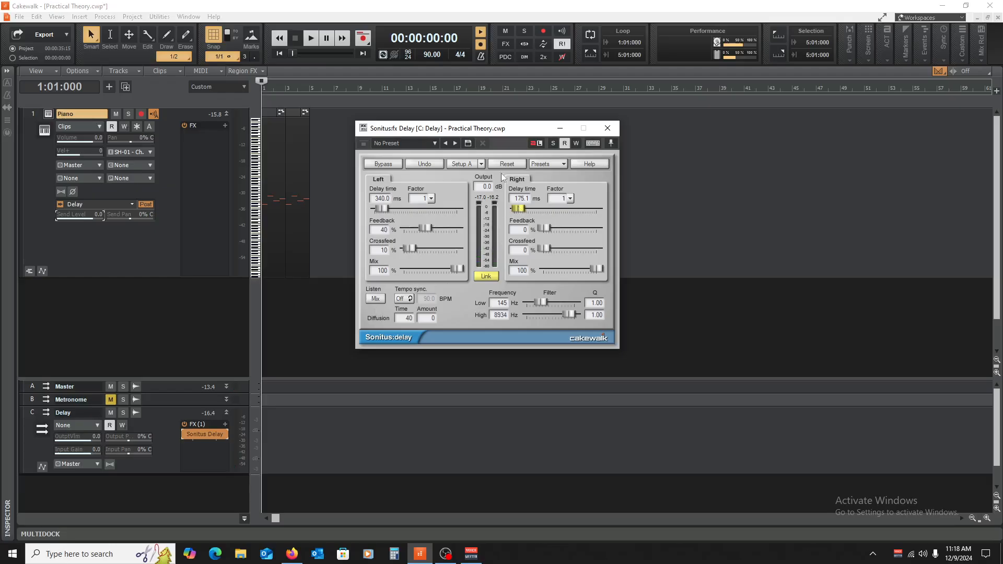
click(608, 128)
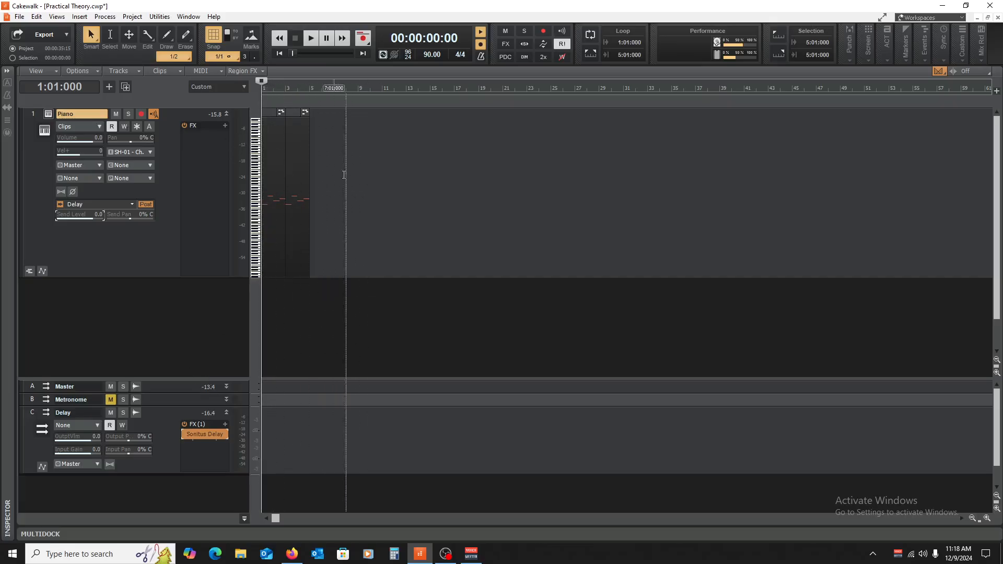
Collapse the Piano track and insert the Battery 4 soft synth as a simple instrument track.
click(226, 114)
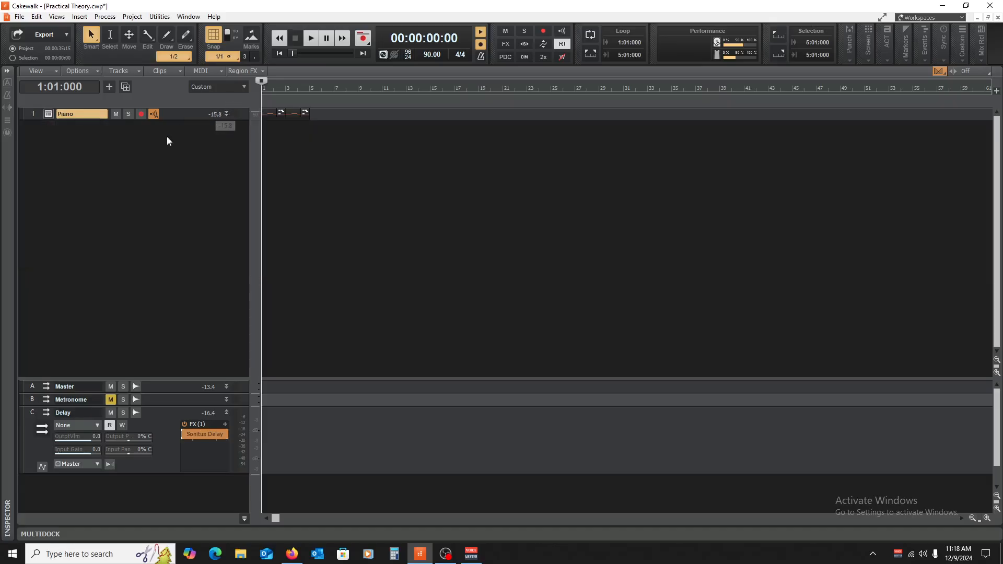
click(80, 17)
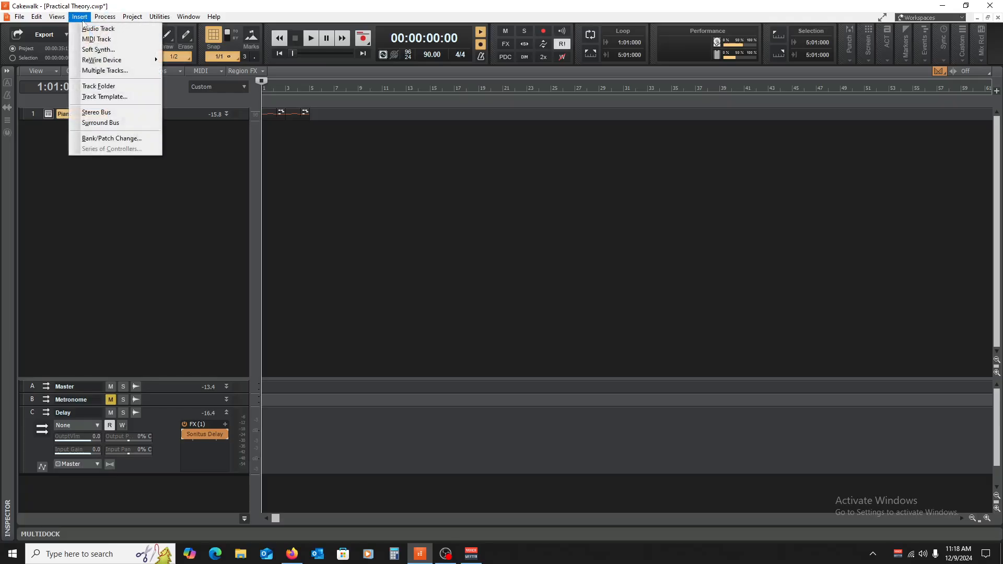
mouse_move(105, 50)
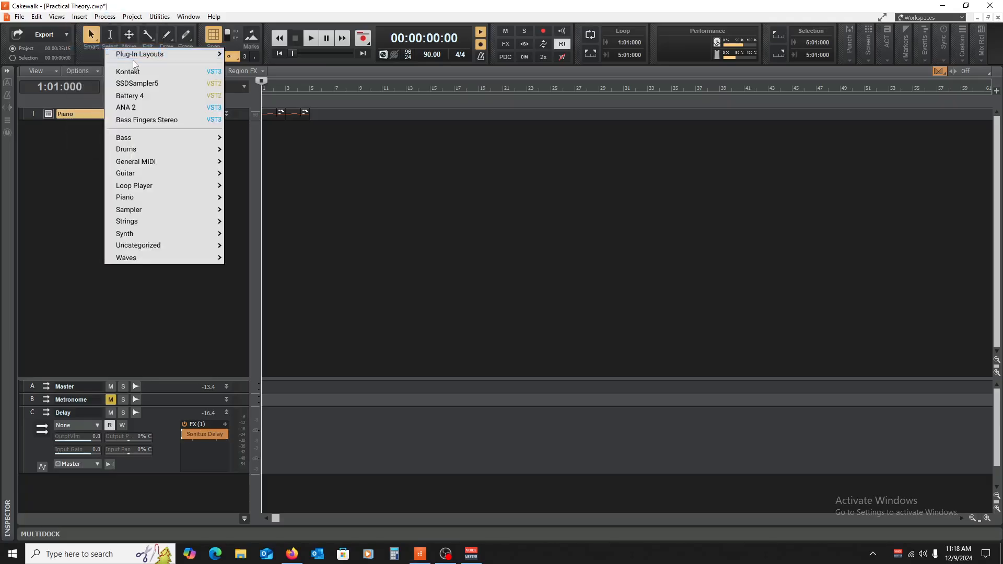
click(155, 95)
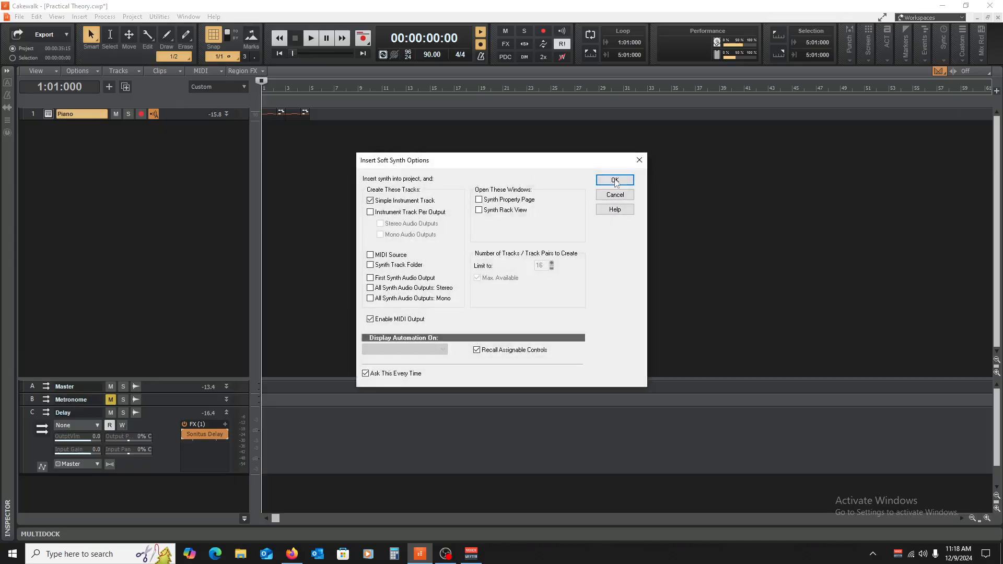
click(613, 181)
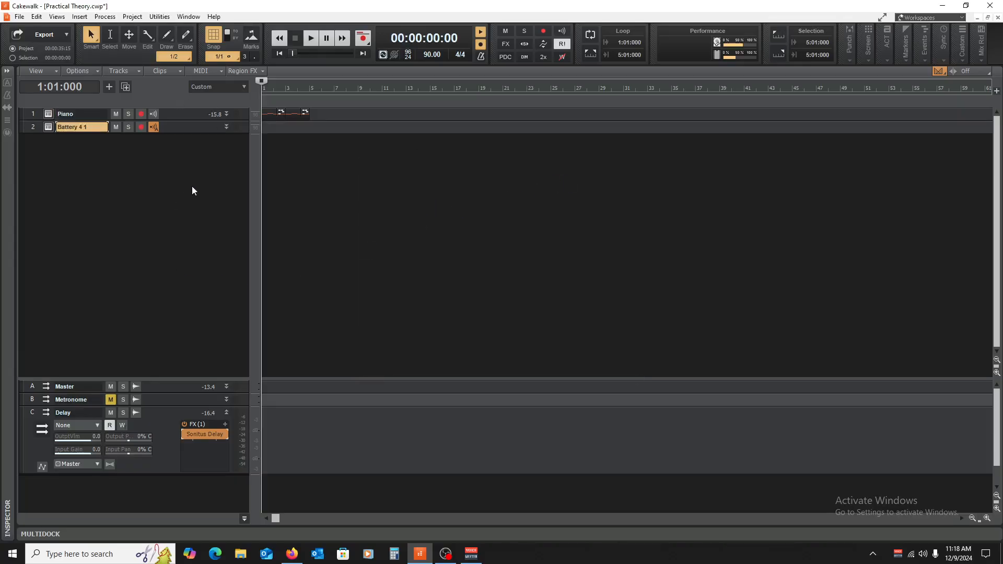
Set the Battery 4 track's input to SH-01 MIDI channel 1 and its output to the Master bus.
double_click(190, 128)
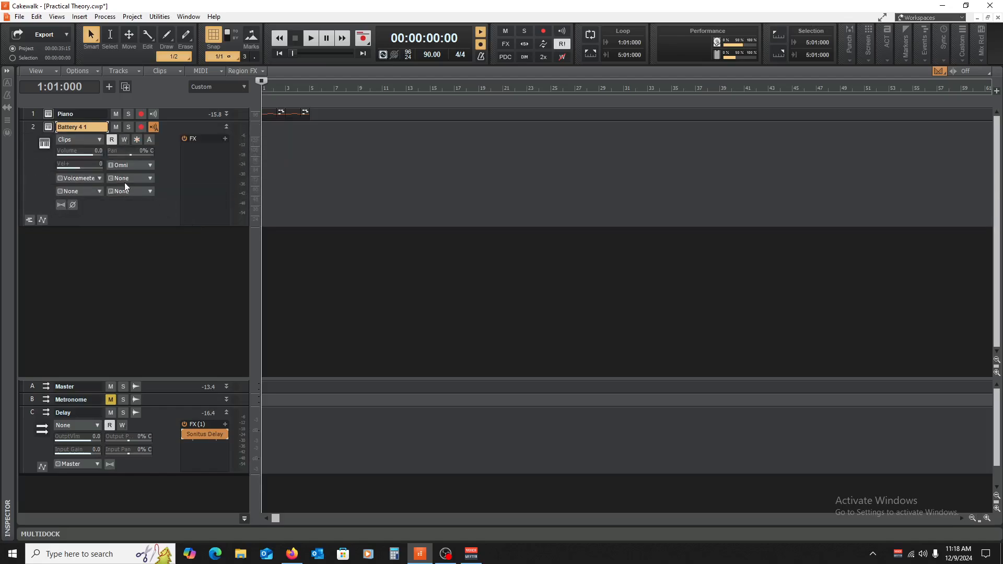
click(144, 168)
mouse_move(198, 208)
click(268, 220)
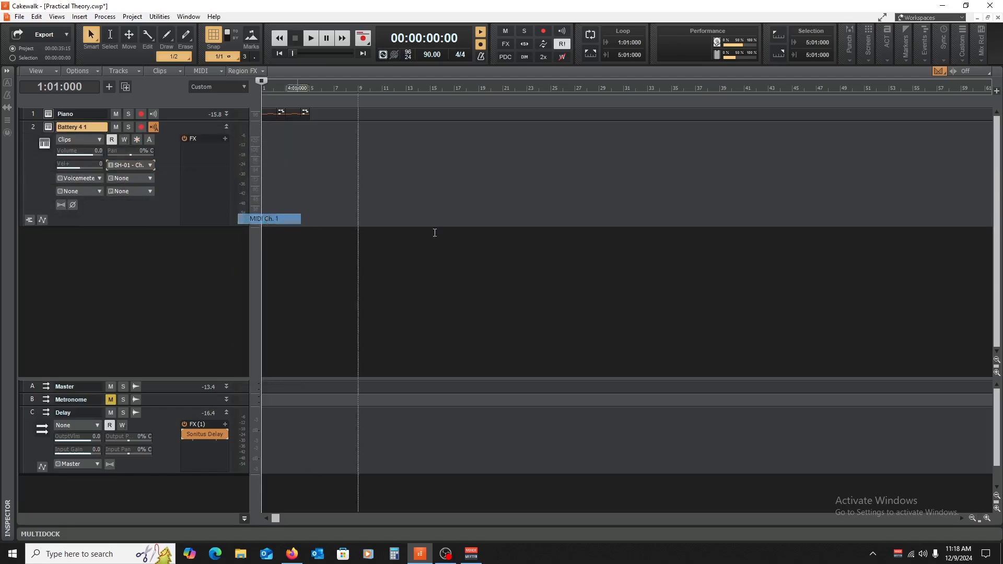
click(77, 179)
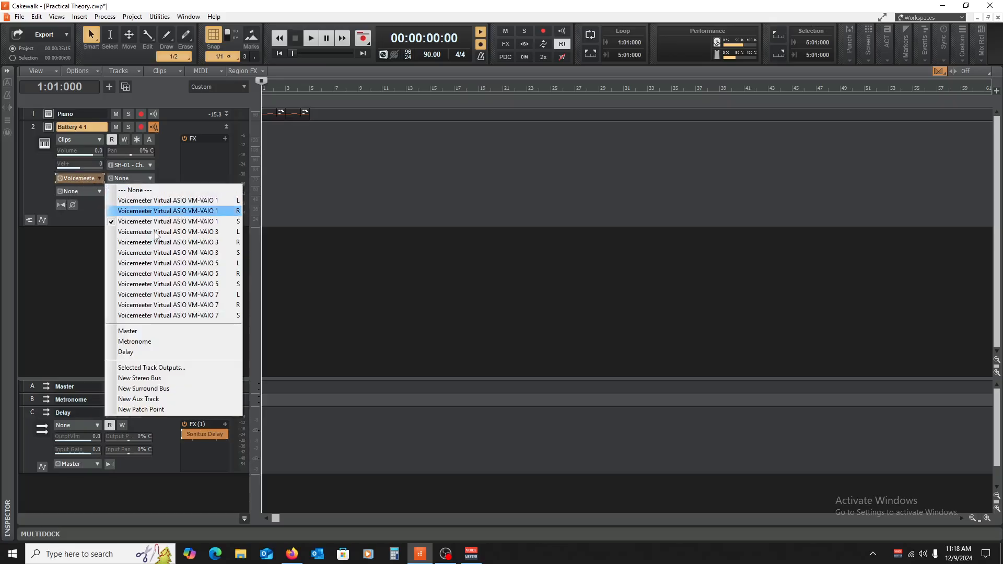
click(162, 331)
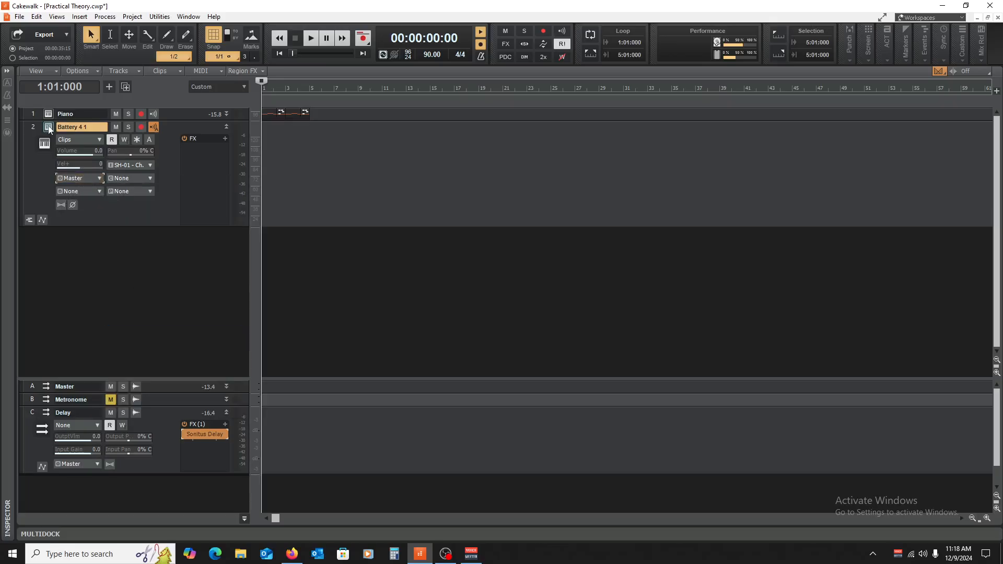
Load the Swedish Drum Kit in Battery 4 and audition its kick sounds.
click(48, 127)
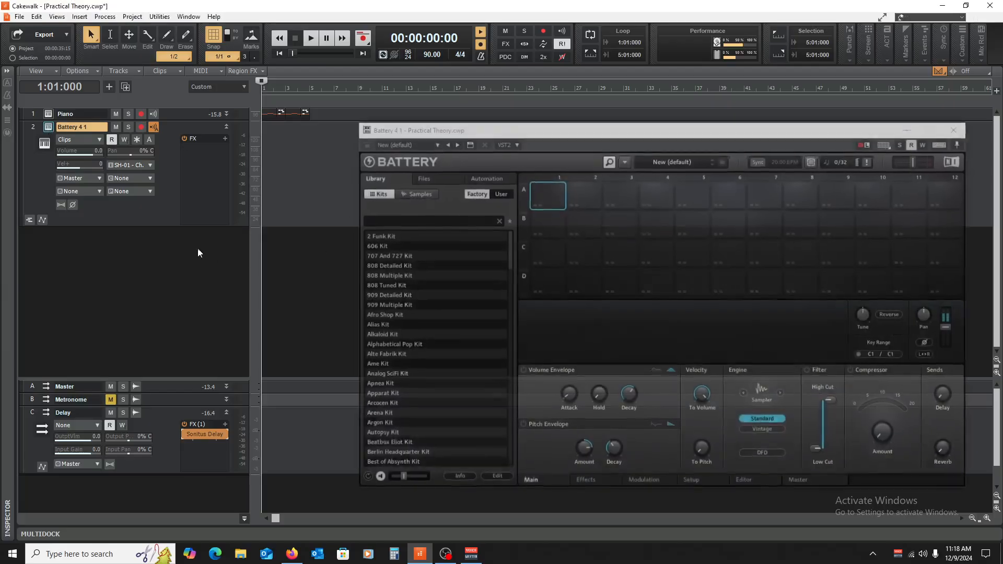
scroll(413, 302, down, 10)
double_click(412, 337)
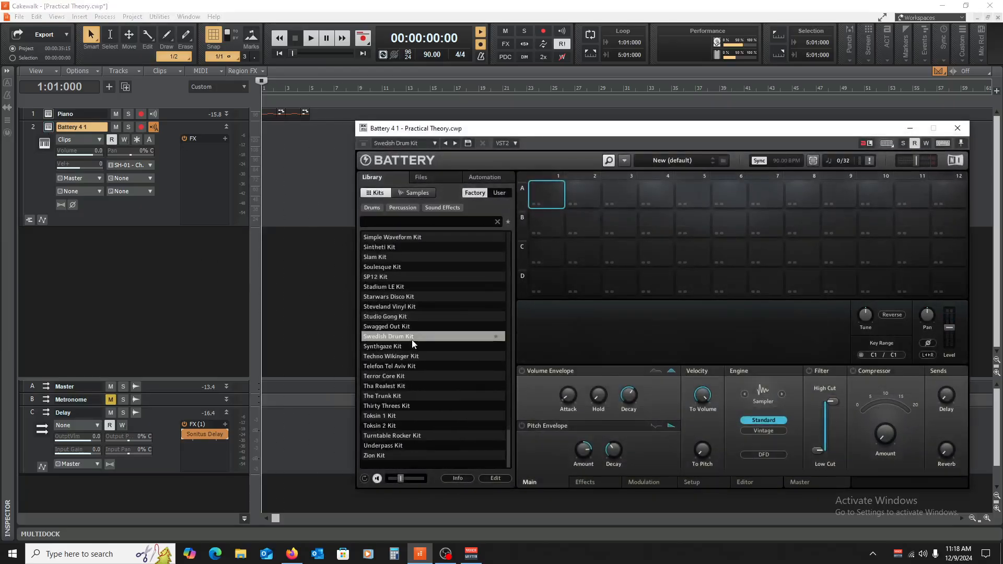
click(547, 194)
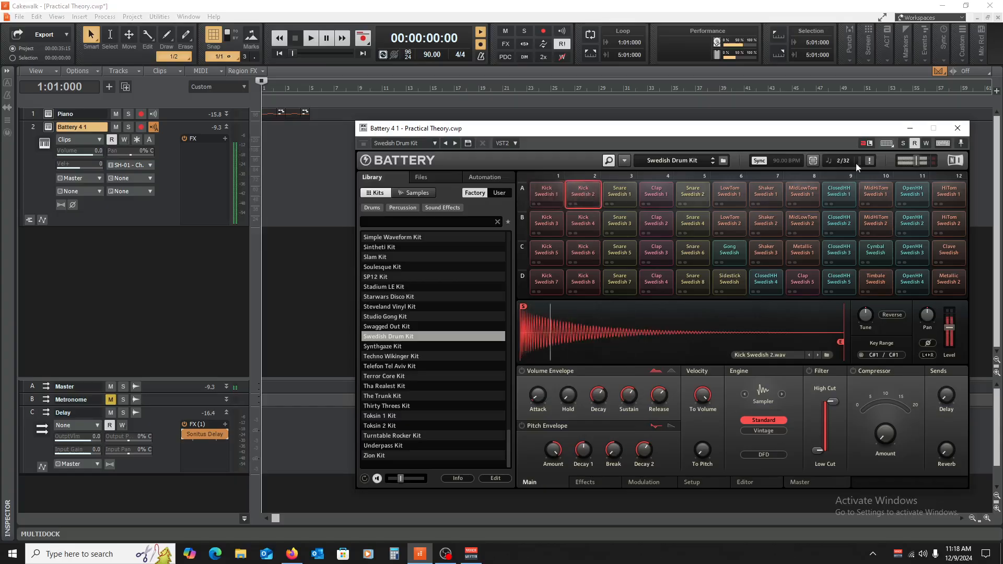
click(957, 128)
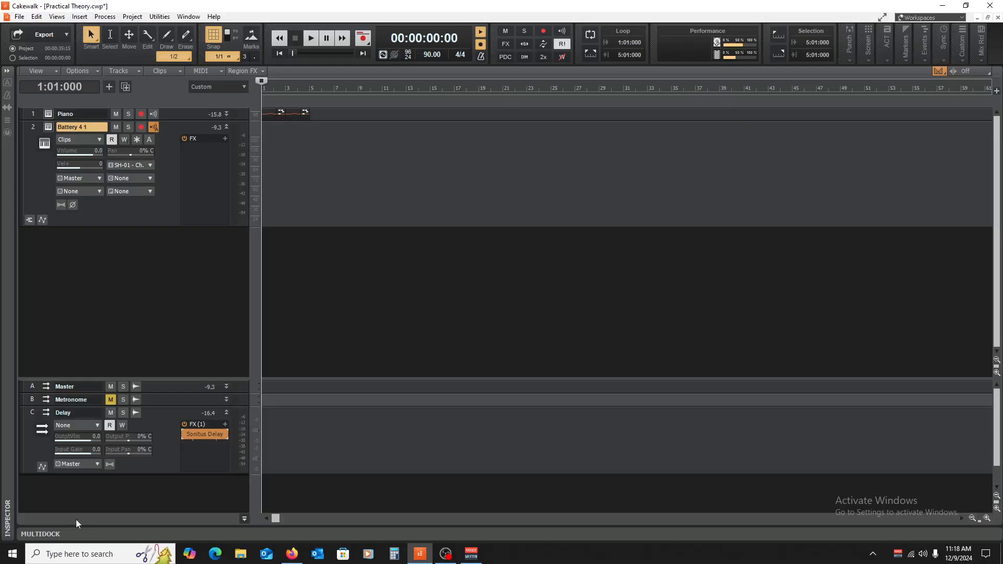
Open the piano roll for the Battery 4 track and place an eighth note on G#4 at the start of measure 1.
click(57, 16)
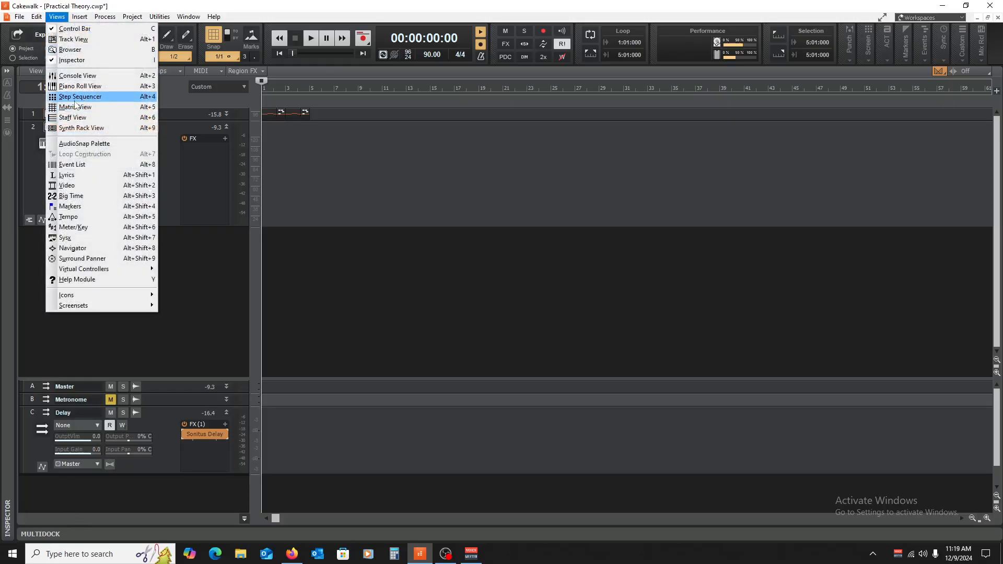
click(408, 252)
scroll(55, 359, down, 6)
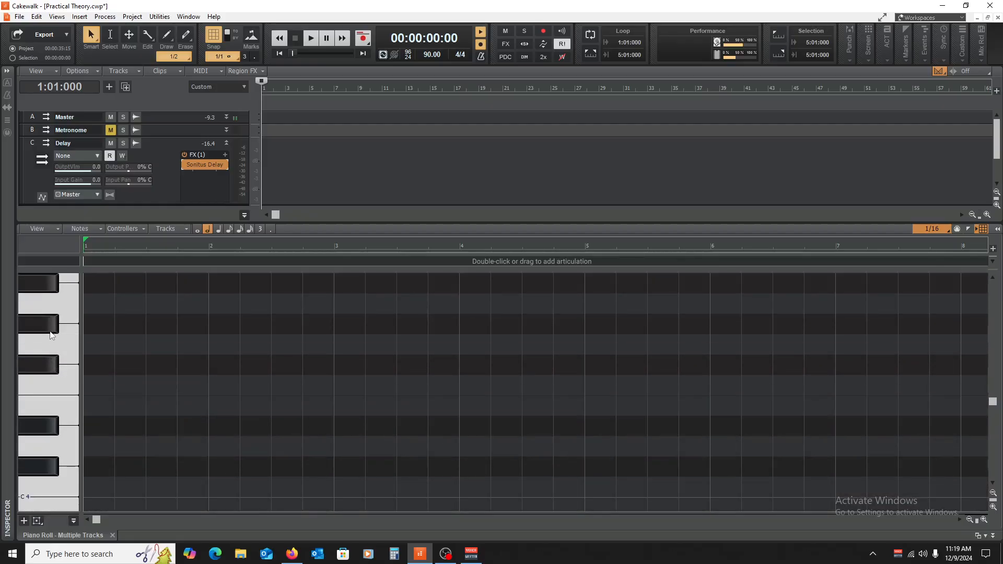
click(50, 331)
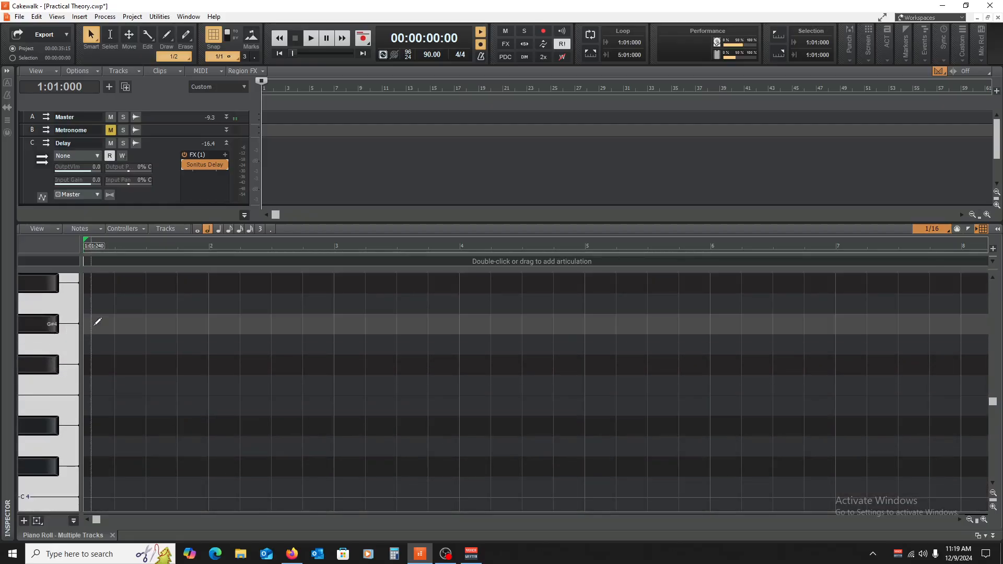
click(88, 317)
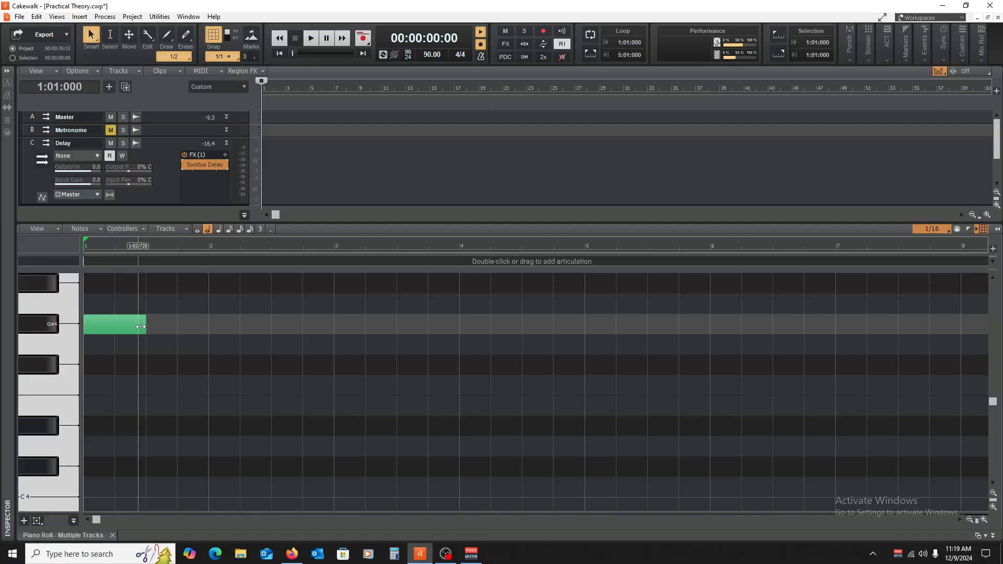
drag(141, 326, 98, 324)
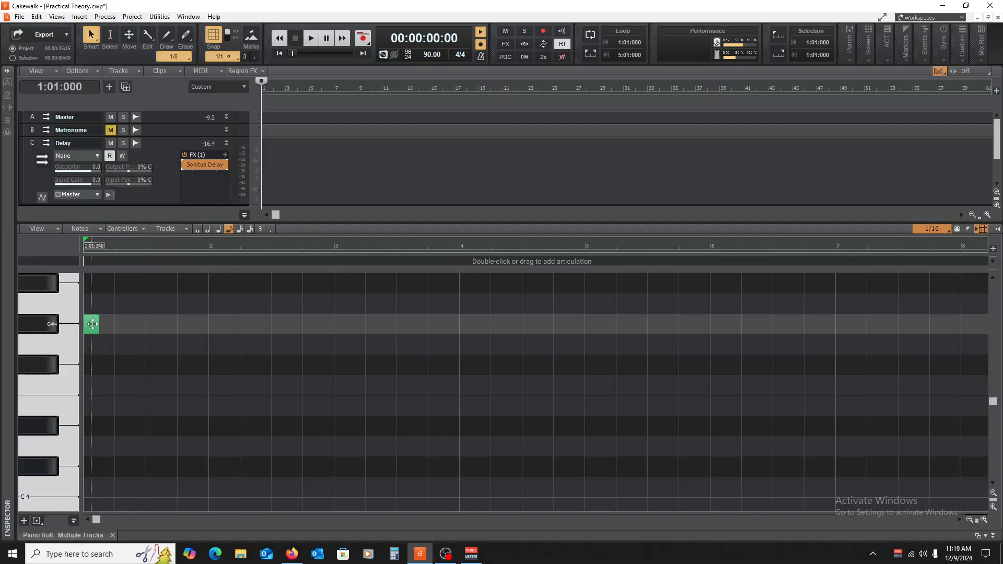
Add a G#4 note on beat 2 and duplicate the notes to fill measure 1 with eight consecutive eighth notes.
click(122, 325)
key(ctrl+a)
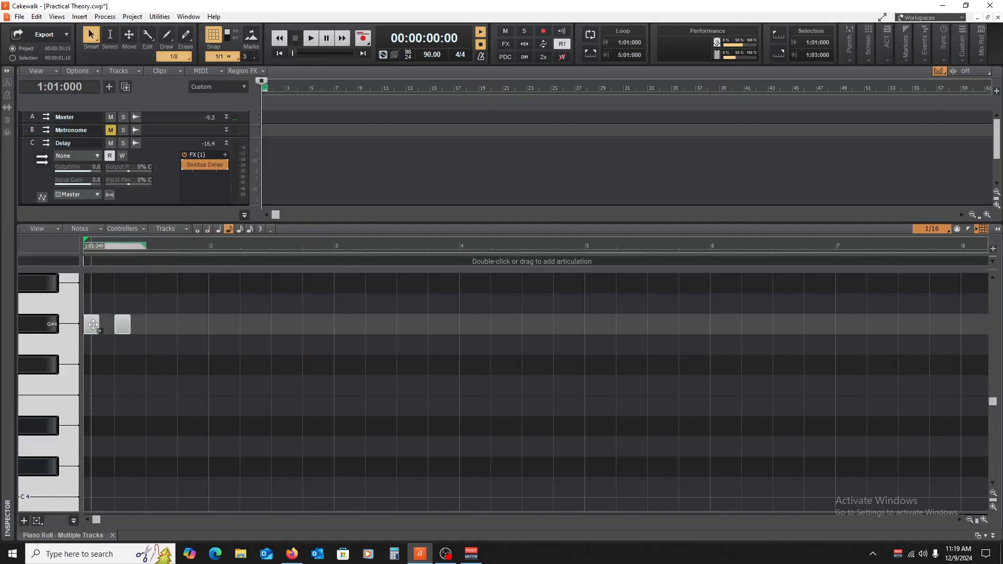
ctrl+drag(93, 324, 156, 325)
click(226, 300)
key(ctrl+a)
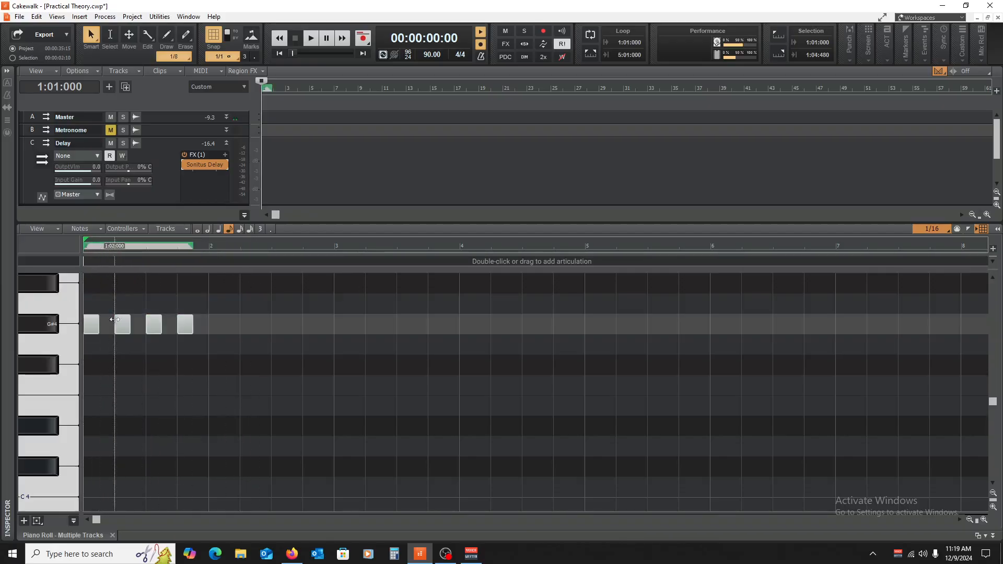
ctrl+drag(94, 329, 110, 320)
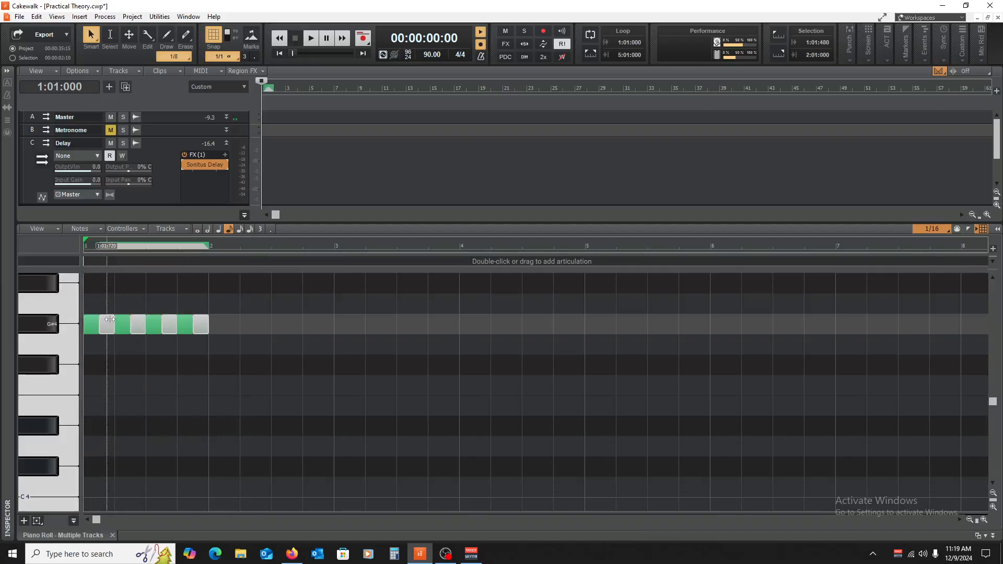
Add eighth notes on C3 at beat 1 and the offbeat of beat 3, and on Eb3 at beats 2 and 4, and play them.
scroll(61, 397, down, 2)
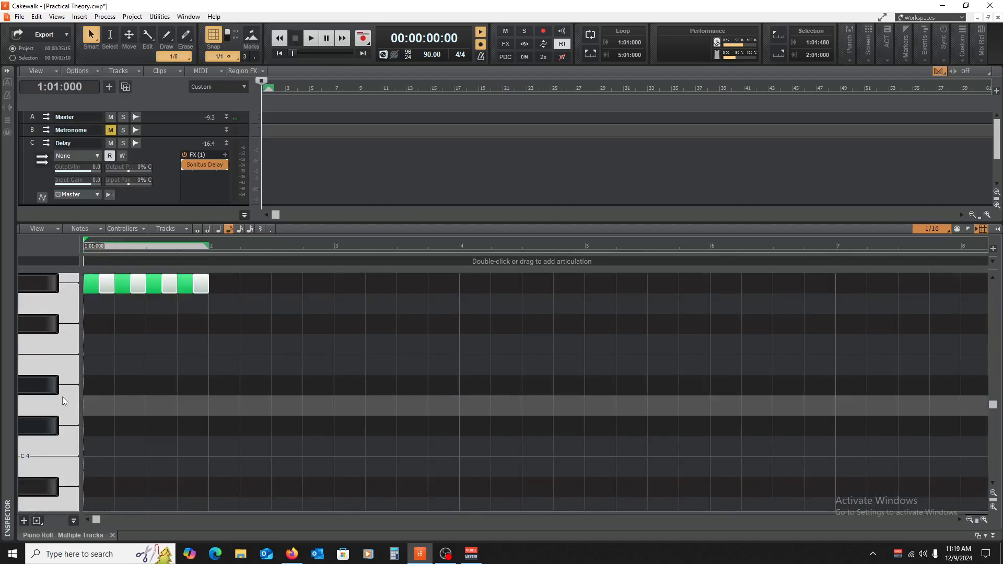
click(48, 443)
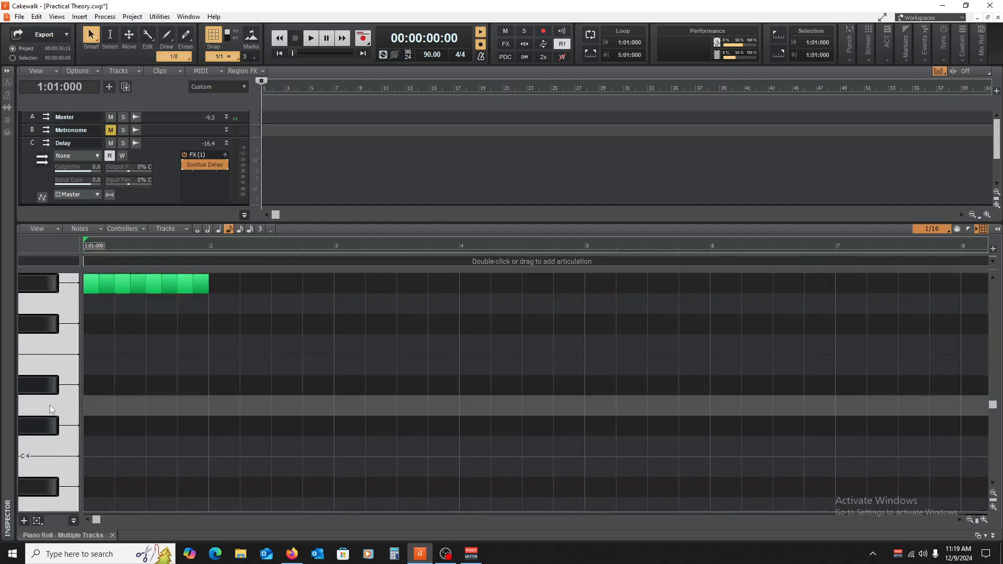
scroll(51, 430, down, 9)
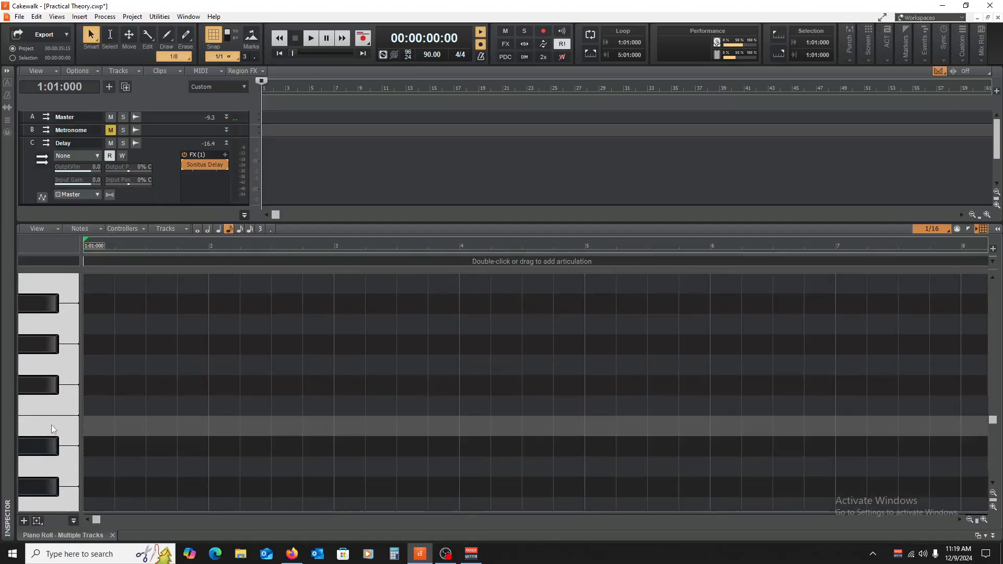
scroll(51, 412, down, 3)
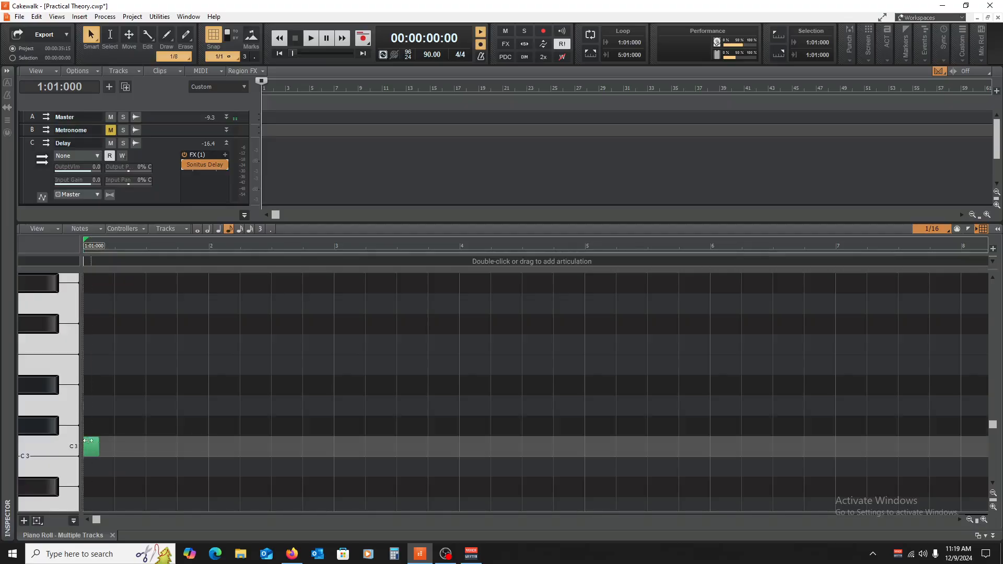
click(91, 447)
drag(93, 447, 185, 386)
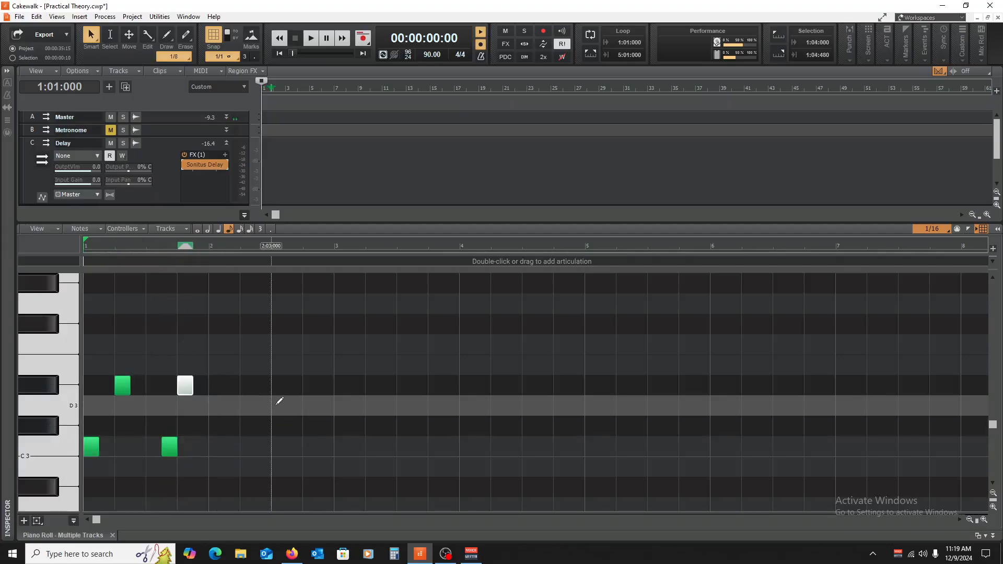
key(space)
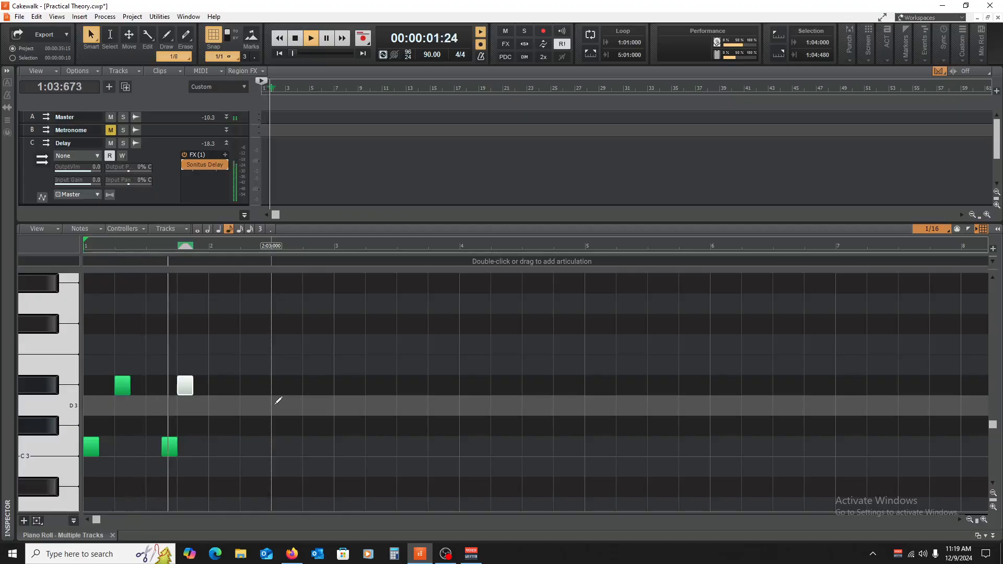
key(space)
Move the eight G#4 eighth notes in measure 1 down an octave to G#3.
click(35, 426)
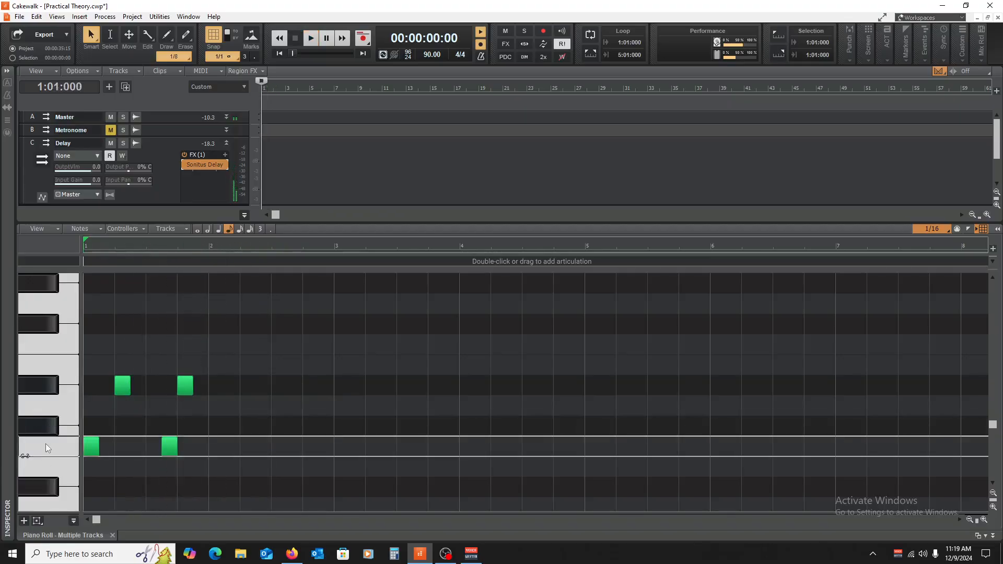
click(46, 443)
scroll(243, 349, up, 5)
scroll(243, 343, up, 2)
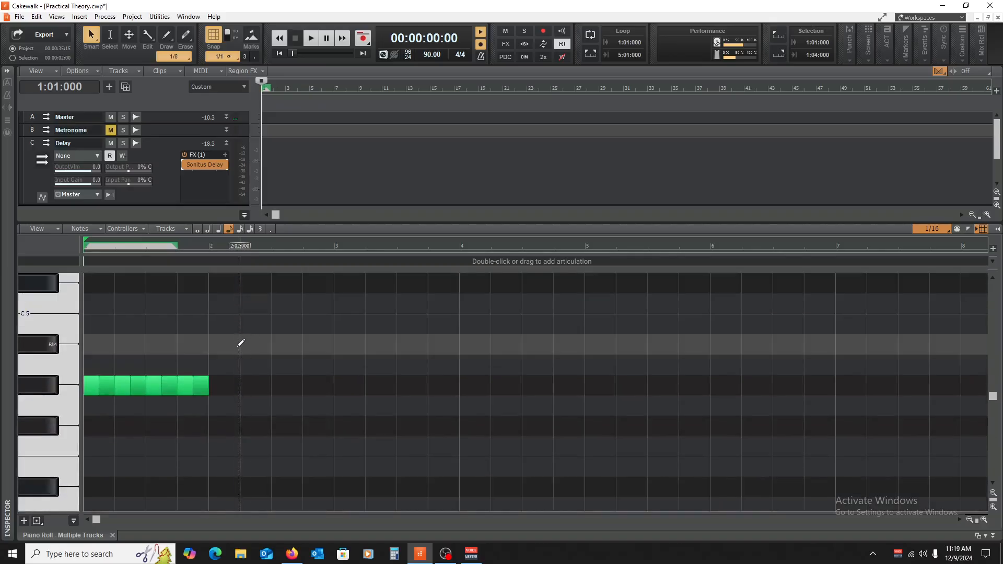
scroll(68, 410, down, 6)
scroll(89, 387, up, 6)
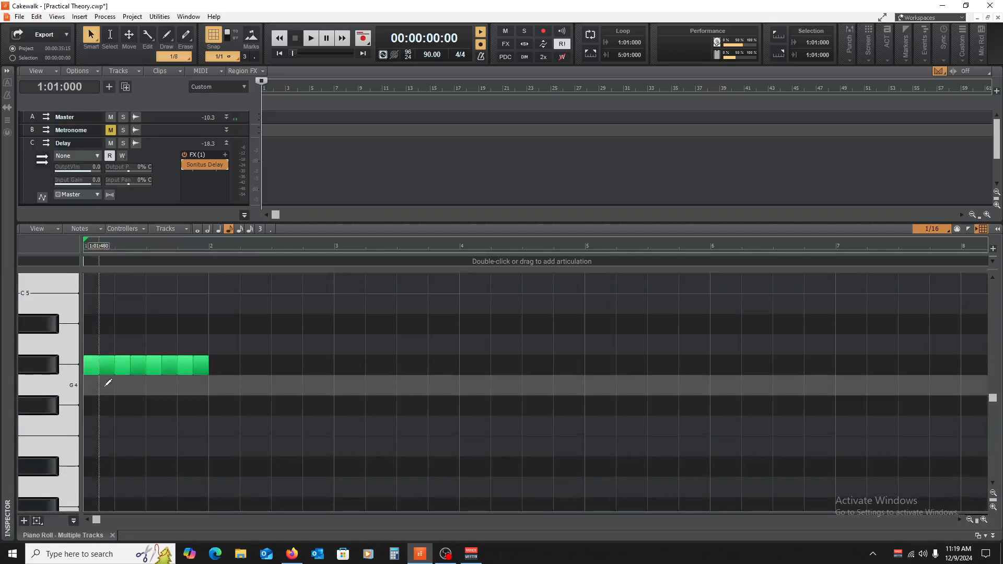
scroll(157, 355, up, 1)
click(71, 384)
drag(90, 386, 84, 414)
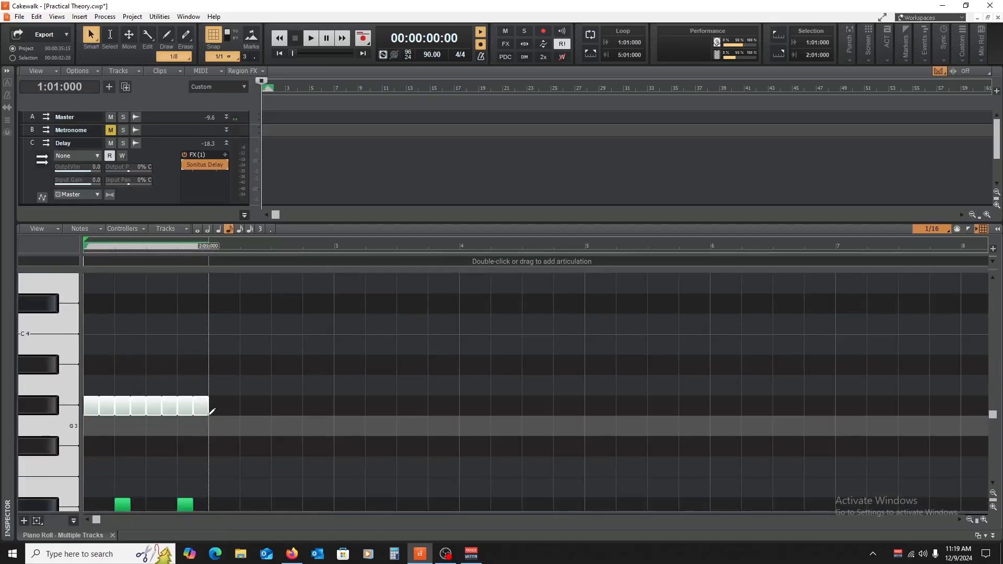
Play the drum pattern from the start together with the piano.
key(space)
scroll(241, 412, down, 3)
scroll(241, 412, down, 2)
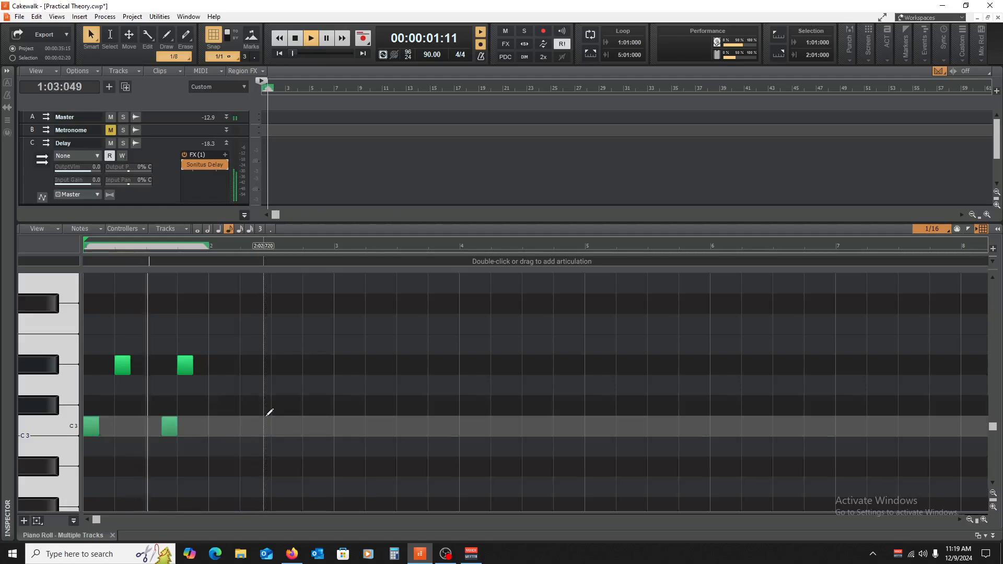
key(space)
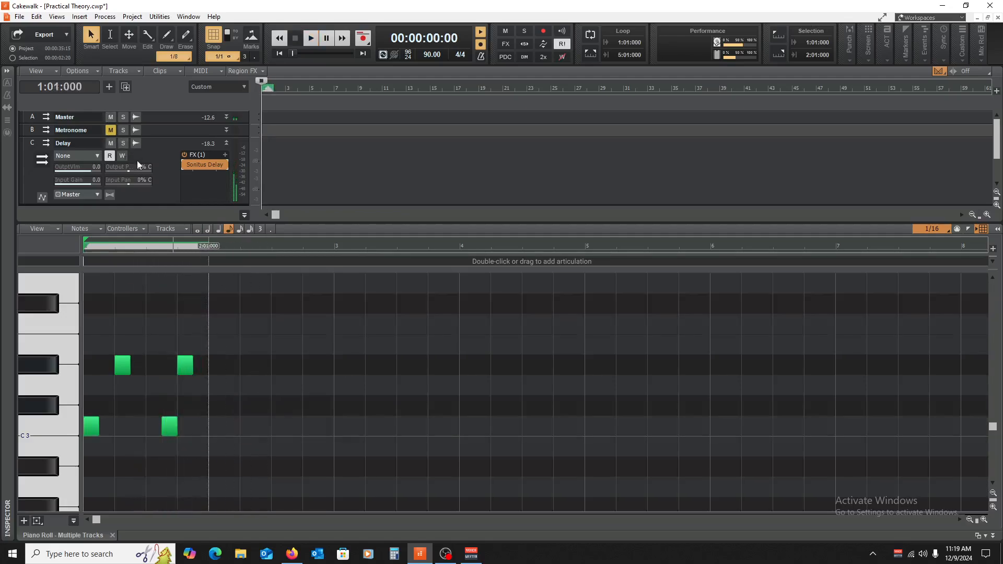
Mute the Piano track and play the Battery 4 drum pattern alone.
click(245, 215)
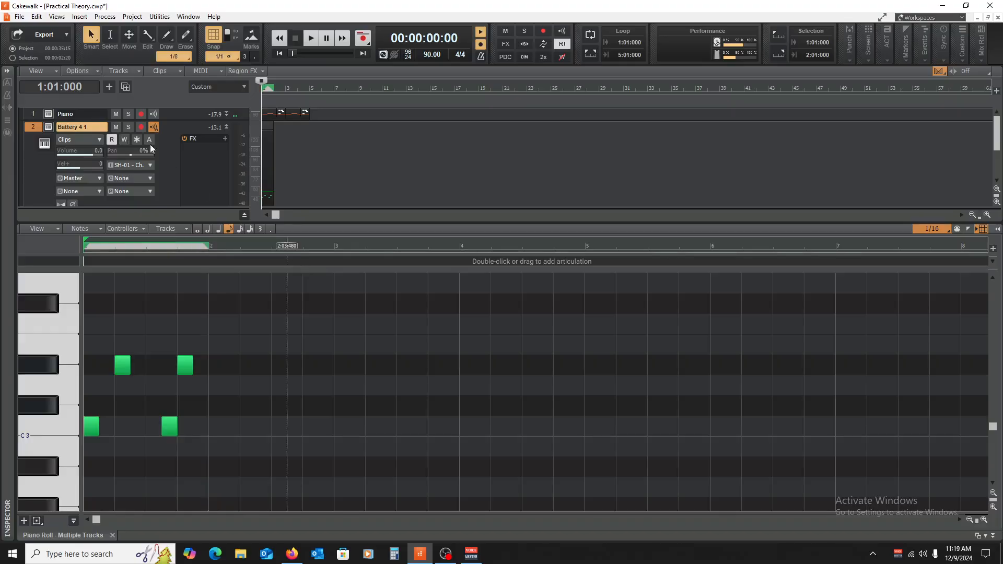
click(116, 114)
key(space)
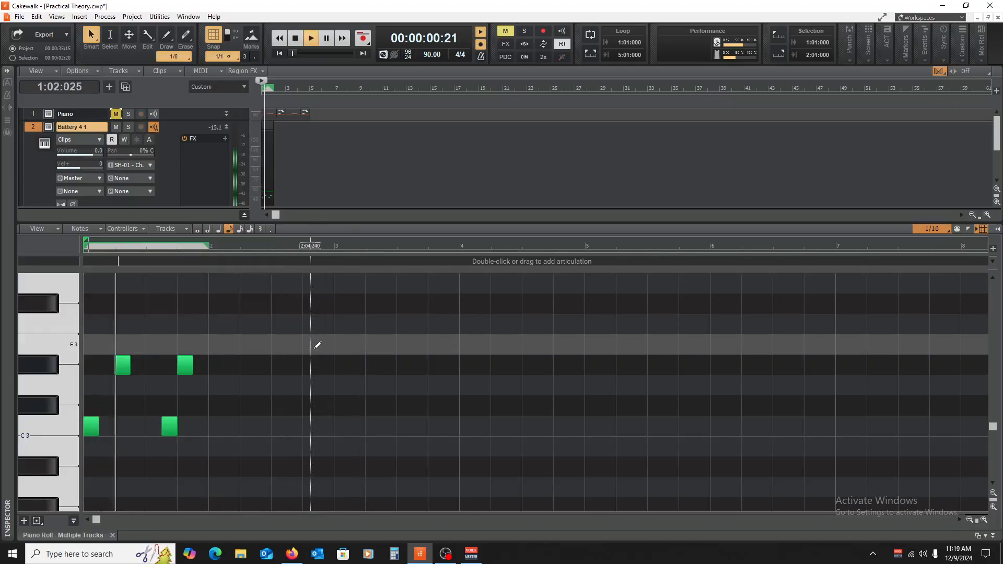
scroll(275, 349, down, 1)
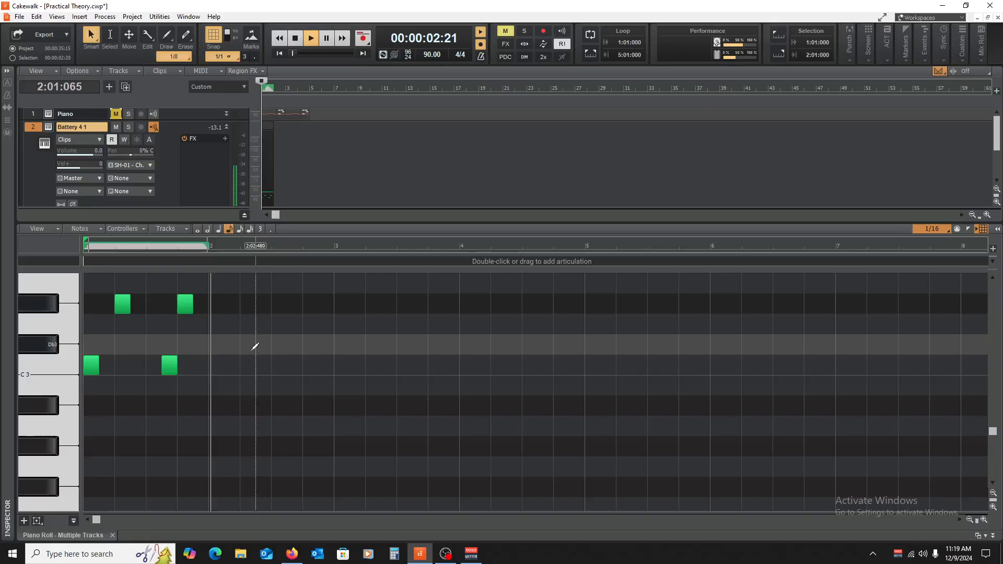
key(space)
key(space)
scroll(139, 387, up, 1)
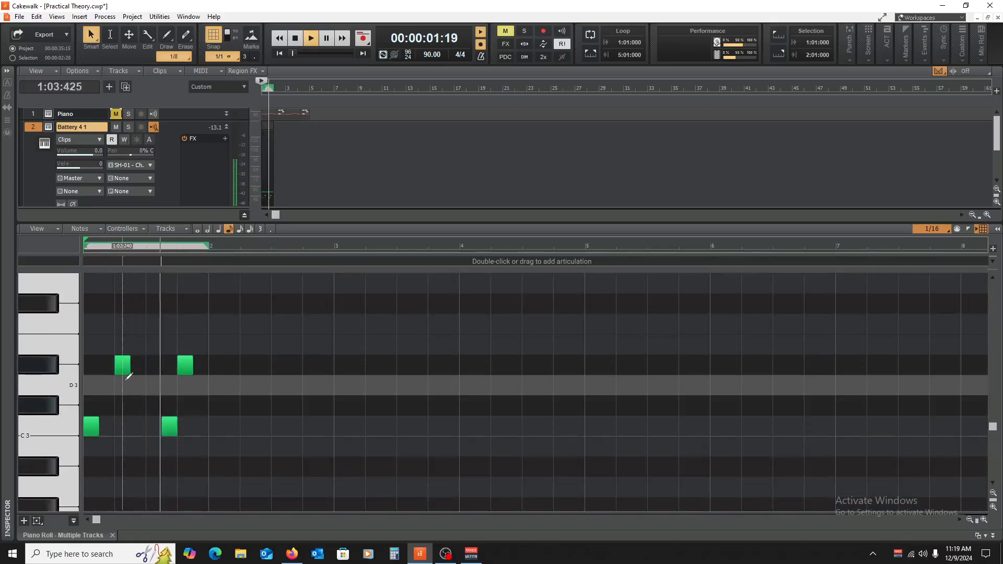
key(space)
Move the two Eb3 notes in measure 1 down to D3 and play the pattern from the start.
click(48, 390)
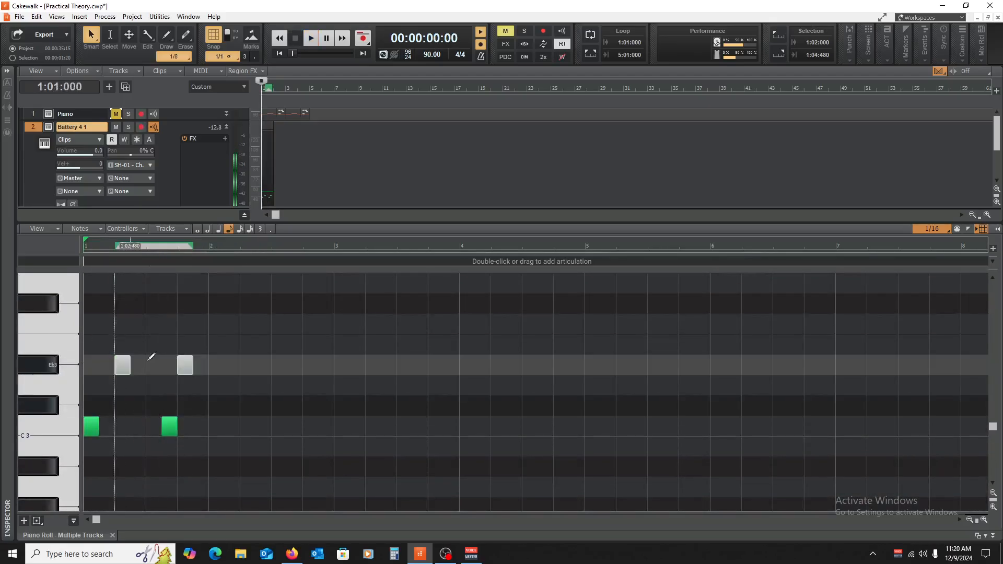
drag(125, 365, 125, 386)
click(257, 385)
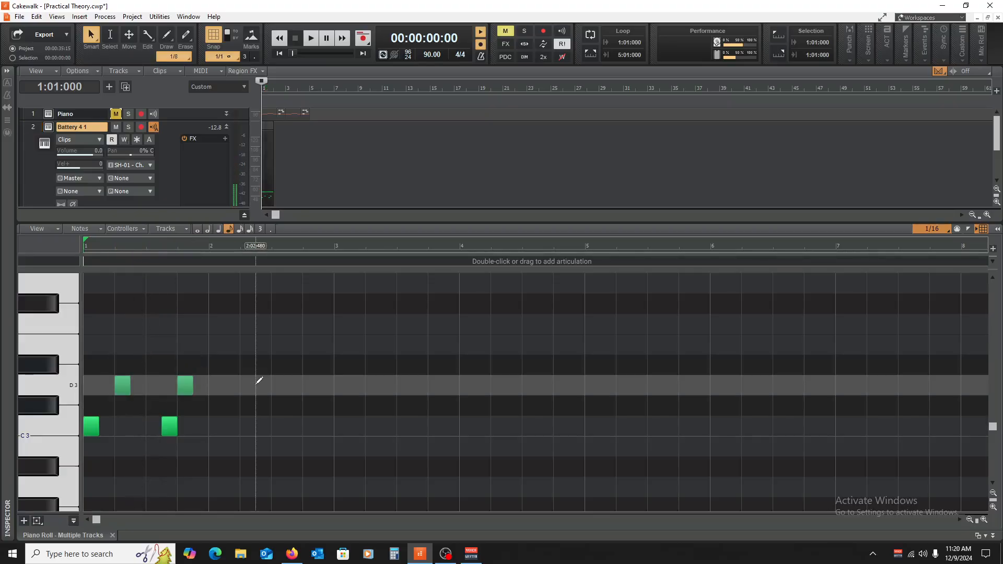
mouse_move(250, 512)
mouse_down()
mouse_move(259, 418)
mouse_move(248, 556)
mouse_up()
mouse_move(267, 343)
mouse_down()
mouse_move(178, 383)
mouse_move(89, 453)
mouse_up()
scroll(162, 434, up, 5)
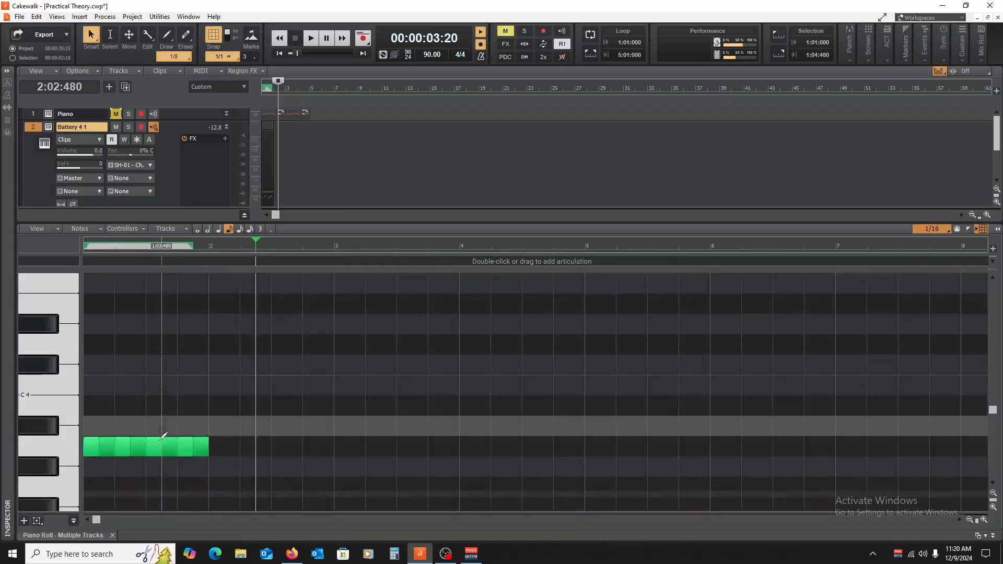
scroll(162, 434, down, 4)
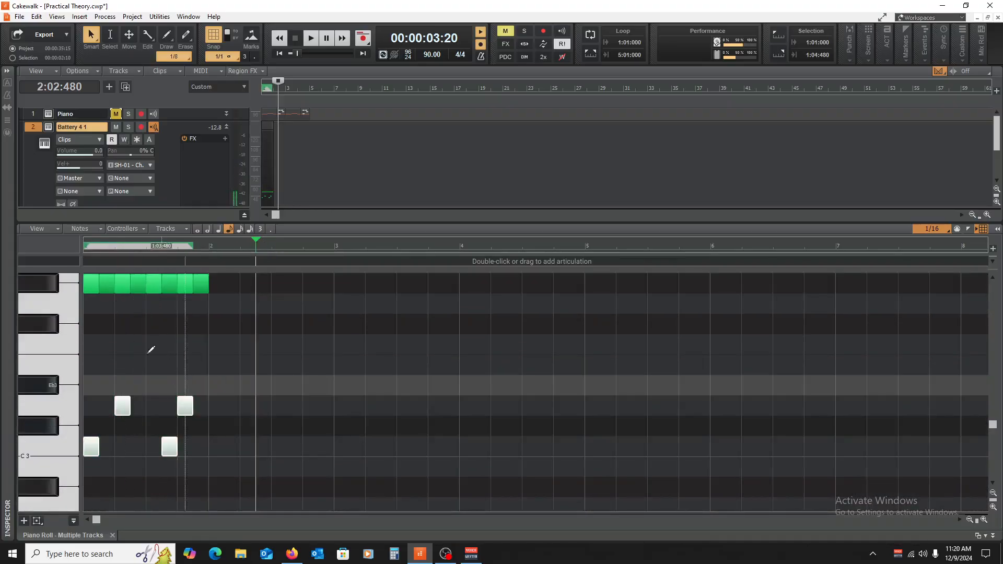
key(w)
key(space)
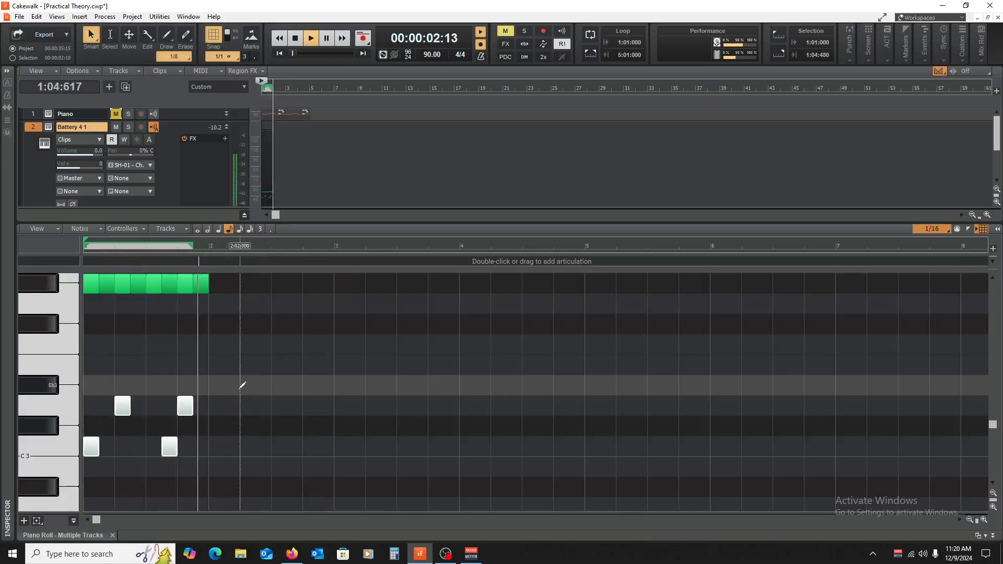
key(space)
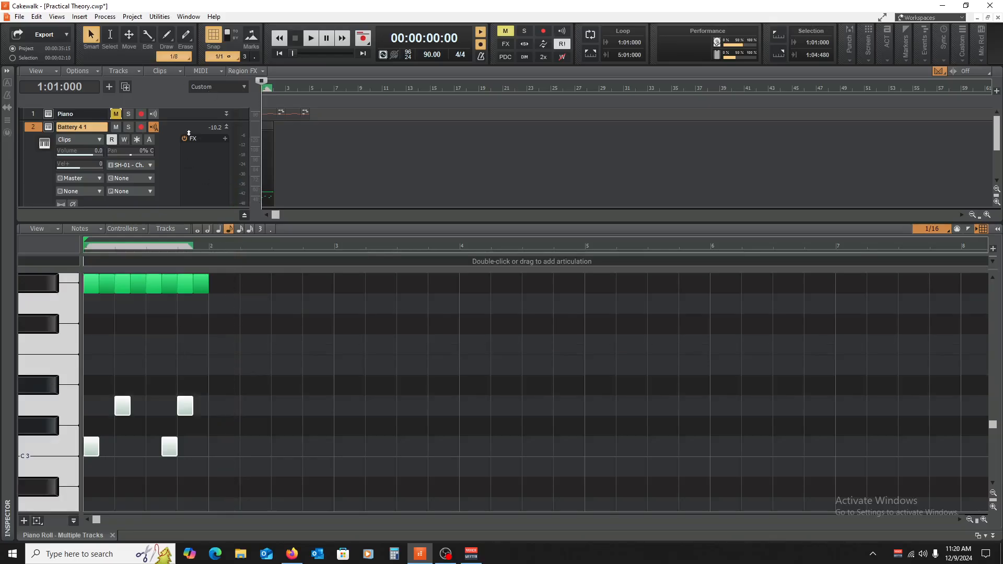
Insert a send from the Battery 4 track to the Delay bus.
right_click(179, 130)
mouse_move(265, 170)
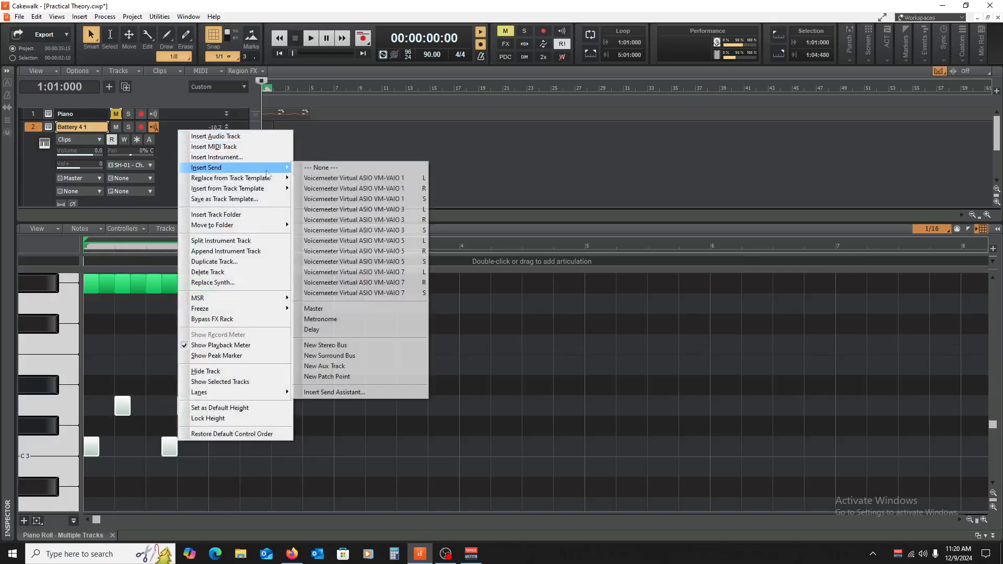
click(356, 330)
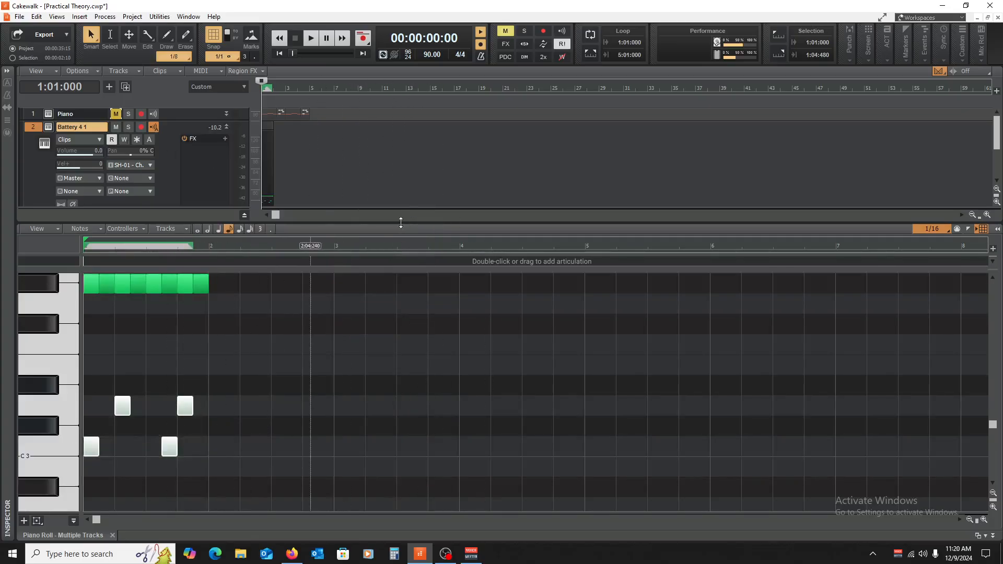
Load the (Default) preset in the Delay bus's Sonitus Delay and play the drums through it.
double_click(374, 533)
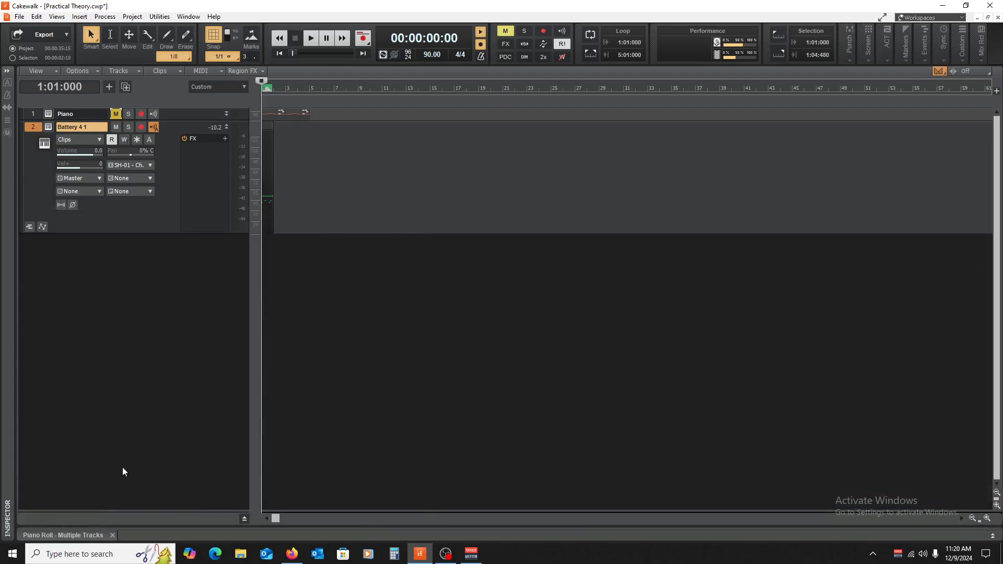
drag(165, 517, 201, 315)
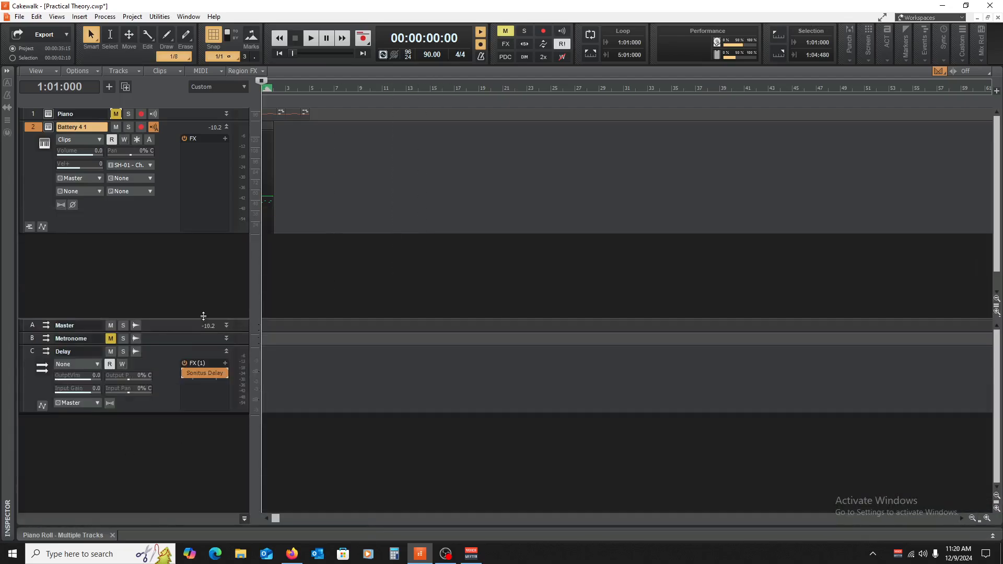
double_click(203, 374)
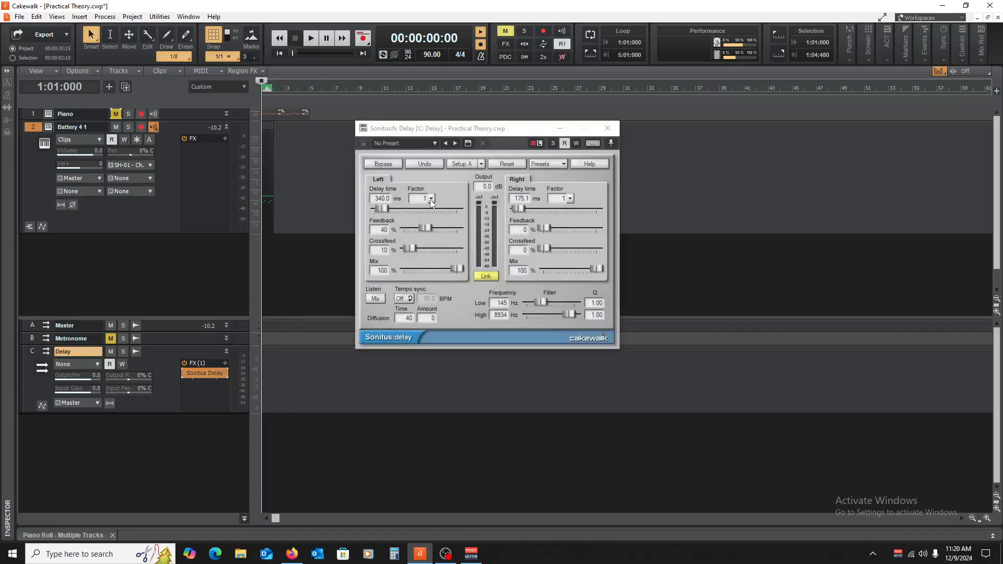
click(434, 144)
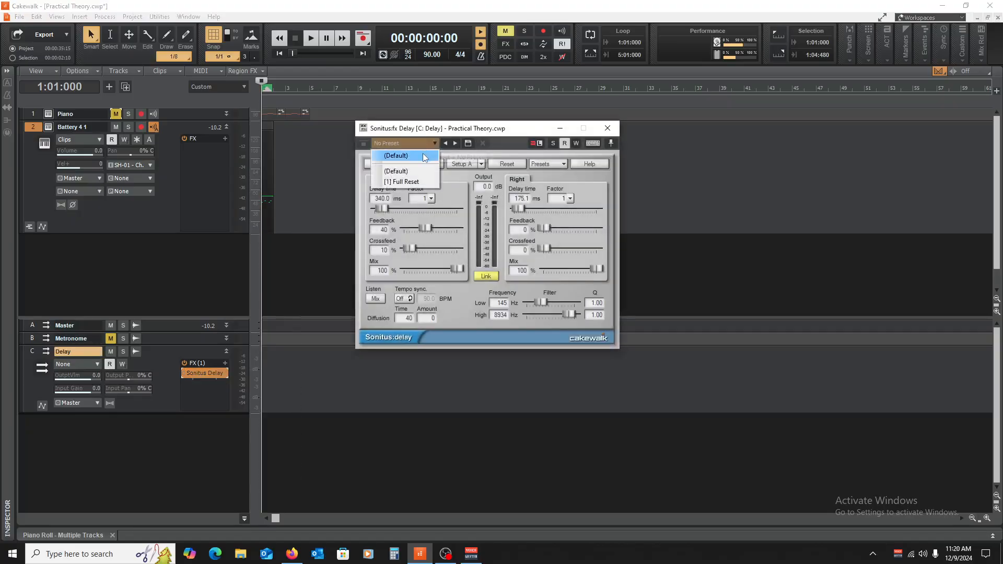
click(425, 156)
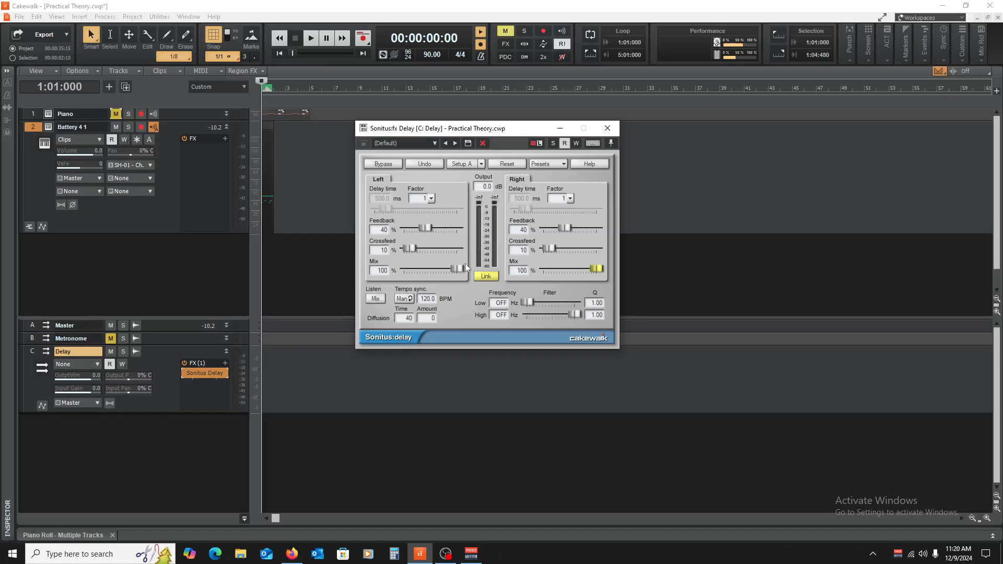
key(space)
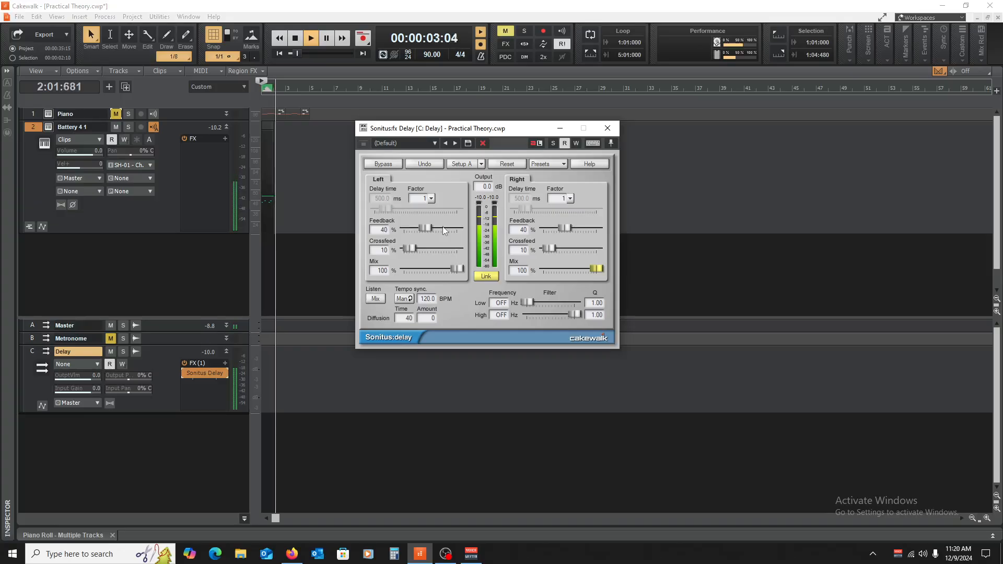
key(space)
click(608, 128)
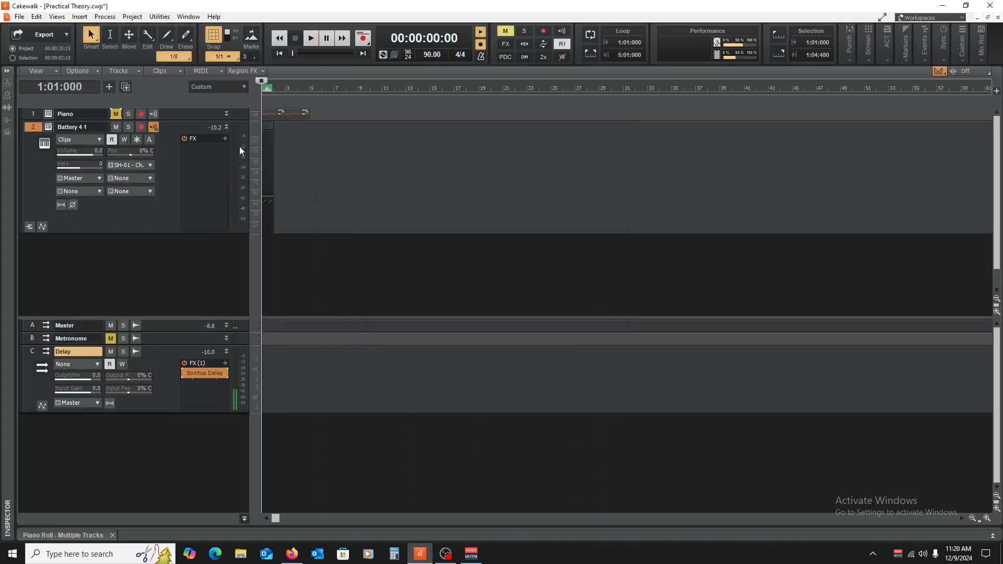
Copy the Battery 4 drum clip to measure 2 and mute the Delay bus.
drag(265, 129, 282, 131)
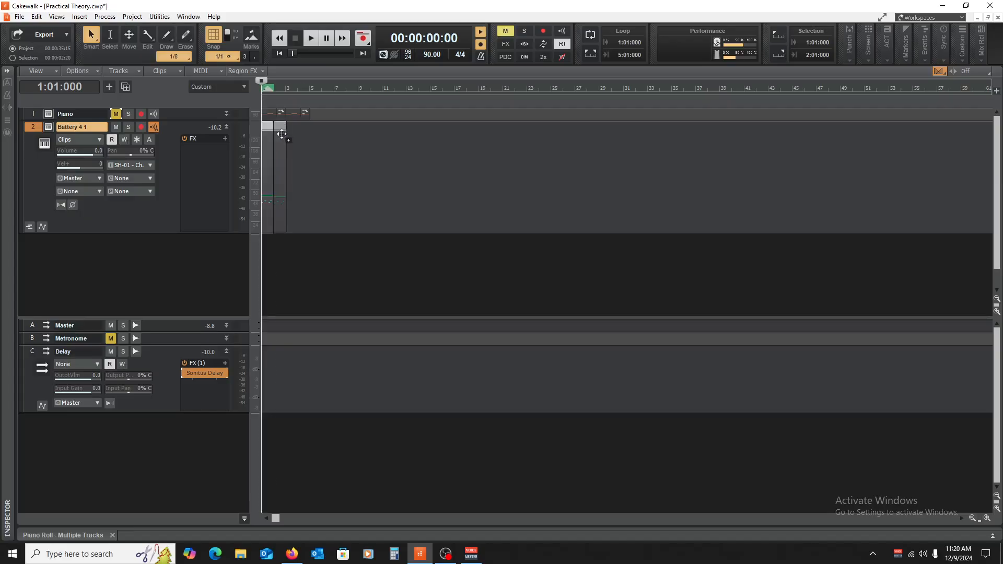
drag(347, 148, 239, 164)
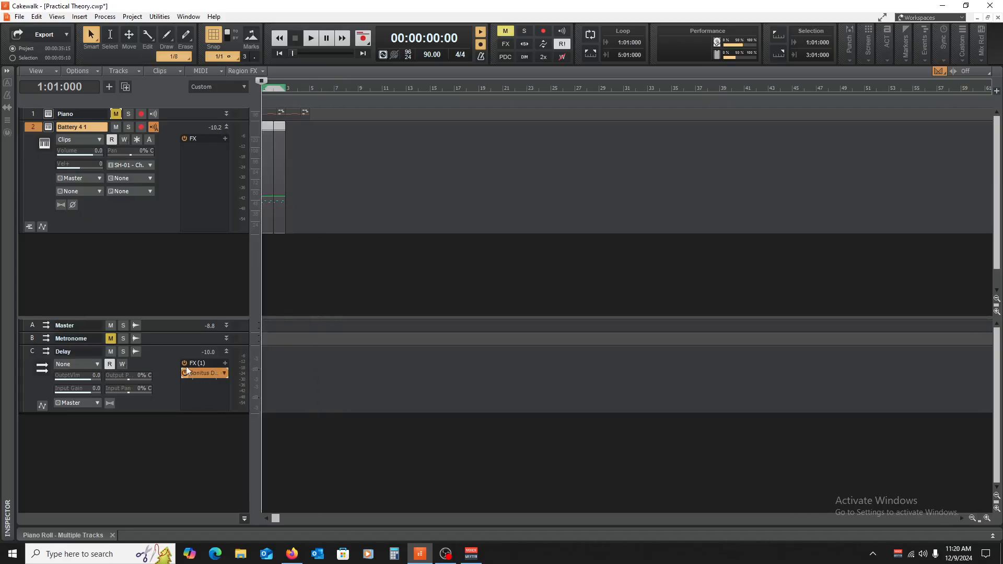
click(111, 351)
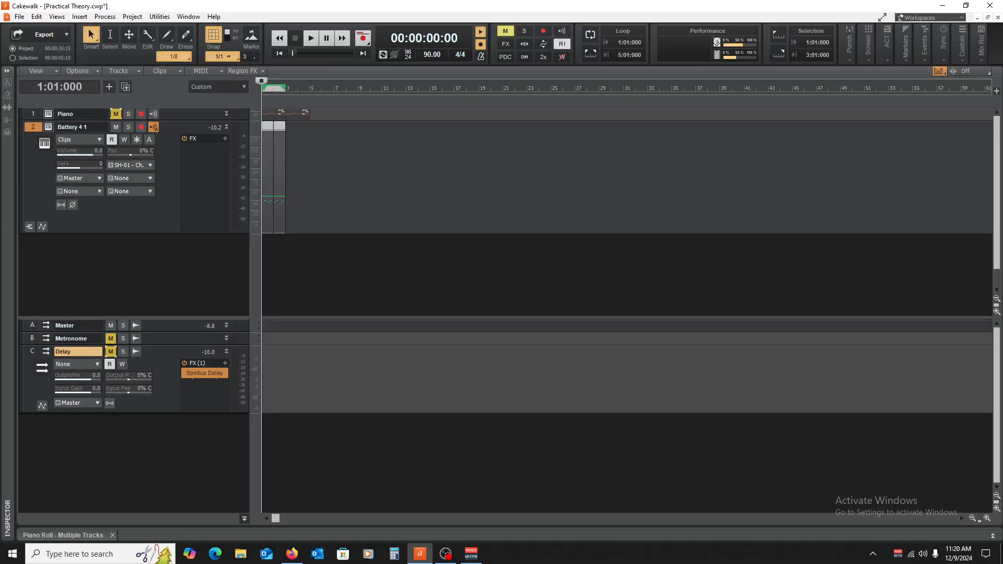
click(987, 518)
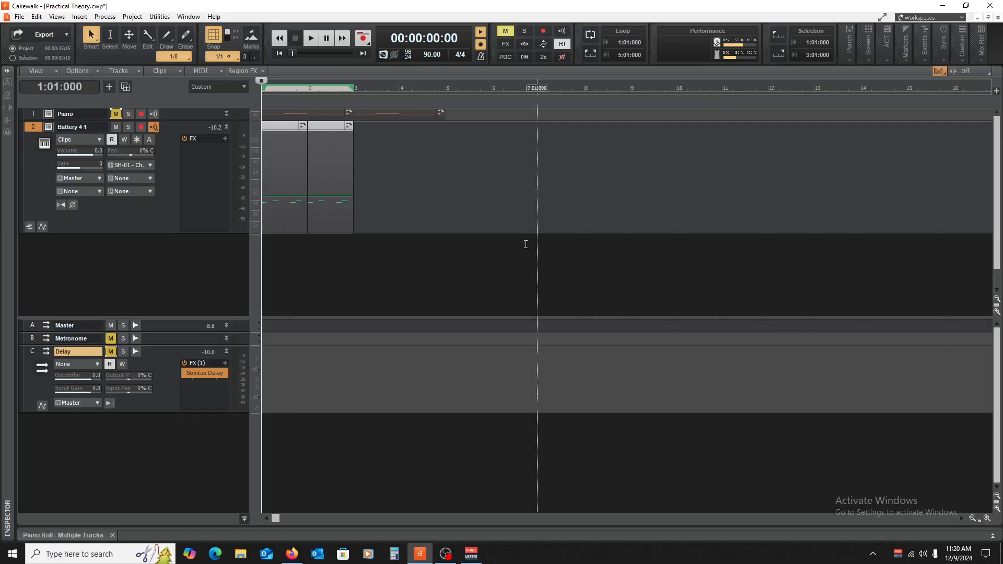
Audition the dry drums, enable looping over measures 1 to 4, and copy the two Battery 4 clips to measures 3 and 4.
key(space)
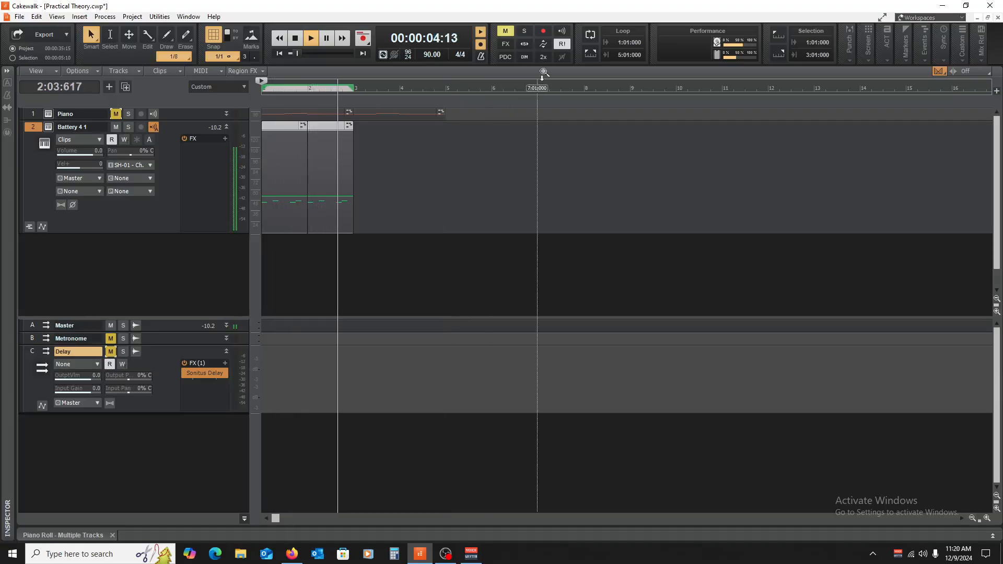
key(space)
click(591, 35)
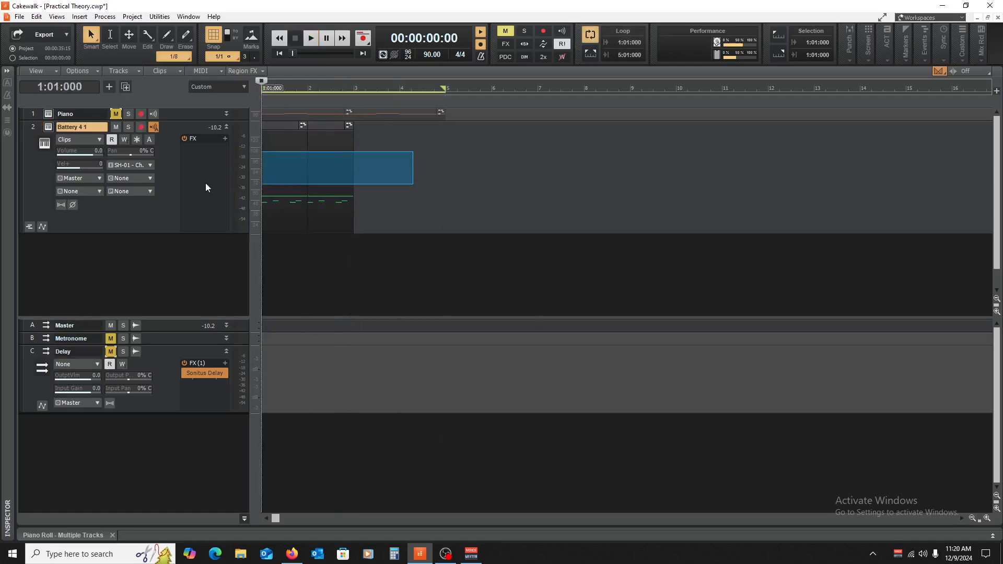
drag(274, 128, 383, 139)
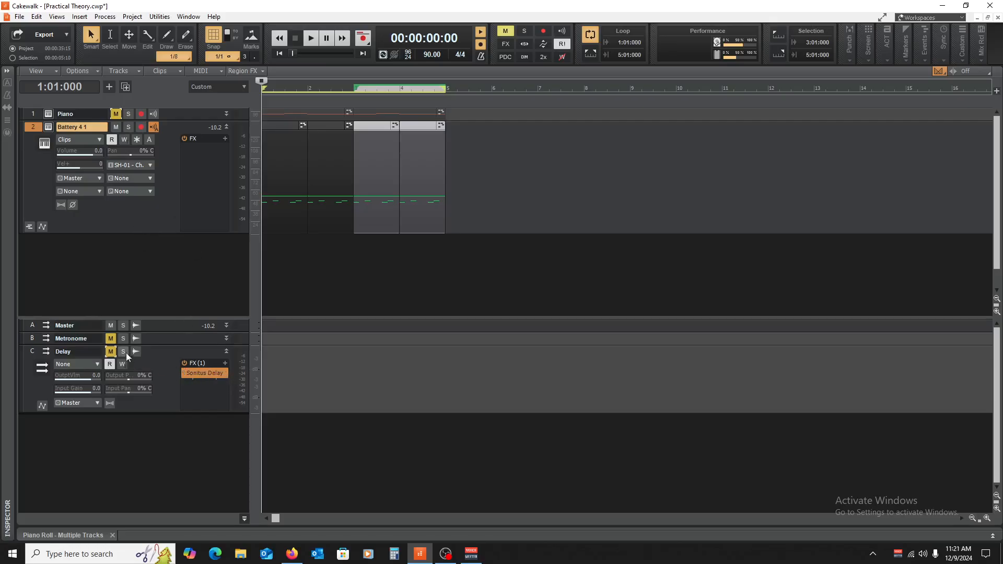
Unmute the Delay bus and play the four-measure drum pattern through it.
click(113, 352)
key(space)
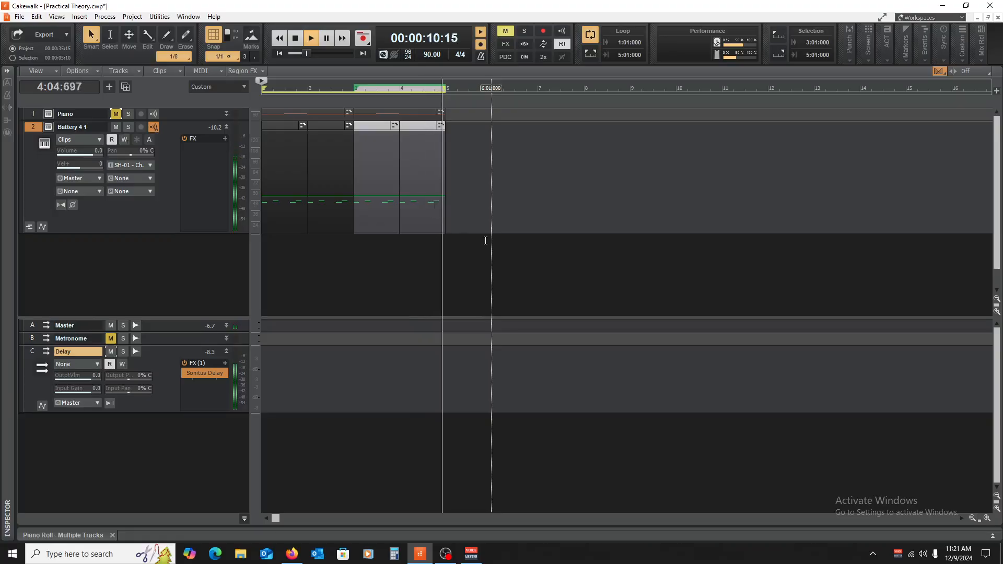
key(space)
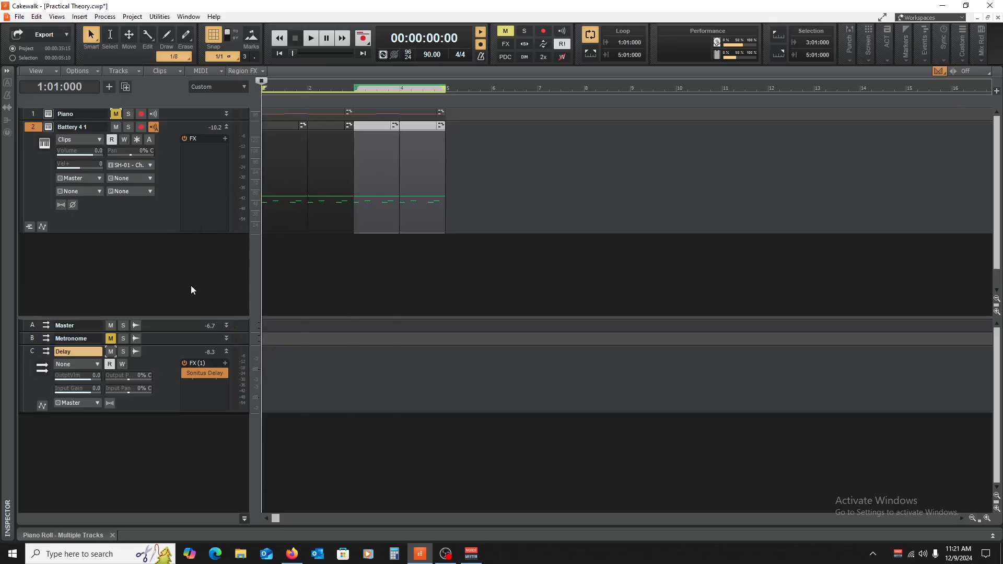
Open the Delay bus's Sonitus Delay, set the right channel's factor to 3/4, and audition the drums.
double_click(206, 373)
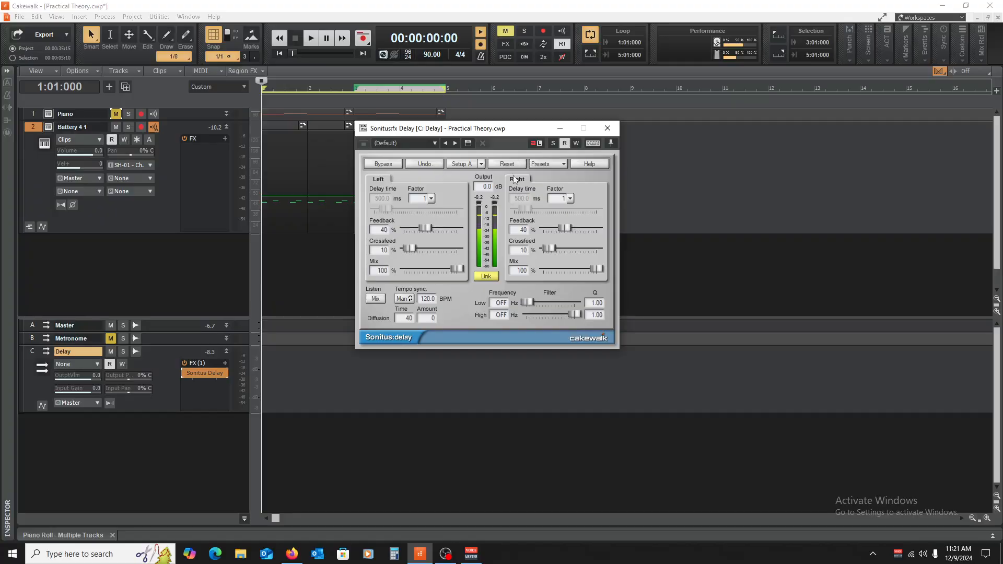
click(564, 200)
click(565, 329)
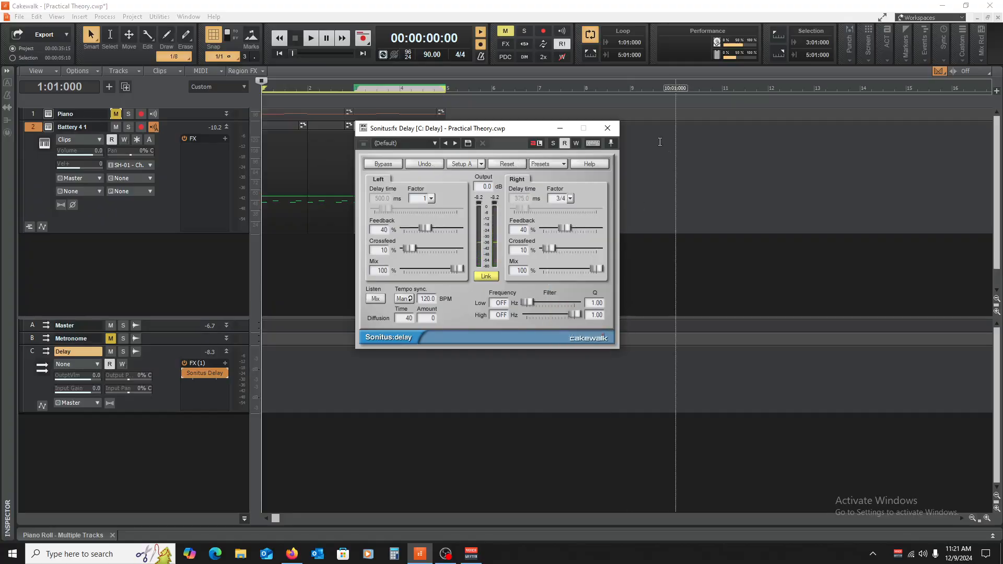
key(space)
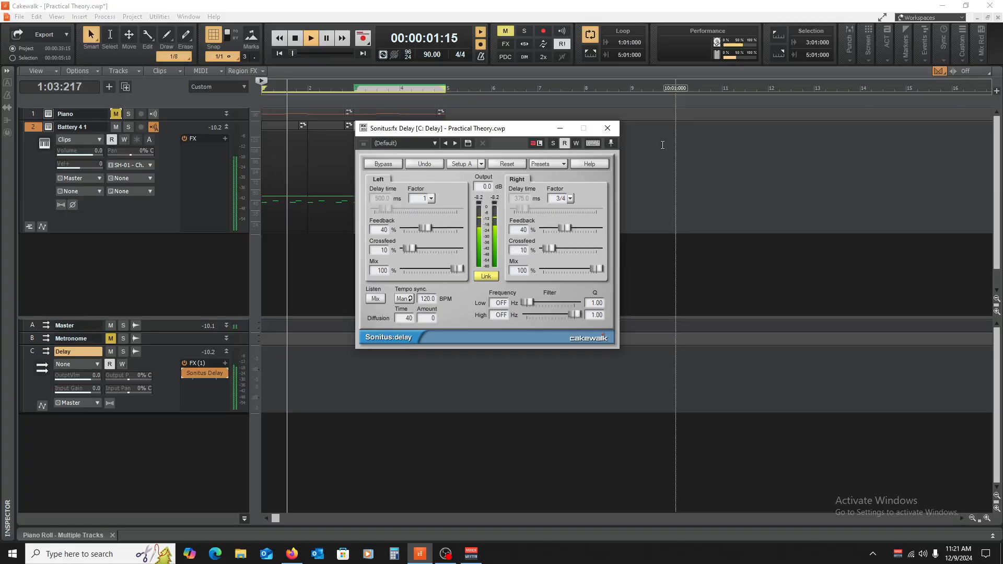
key(space)
Set the left and right delay factors to 1/2, auditioning the drums after each change.
click(429, 199)
click(447, 316)
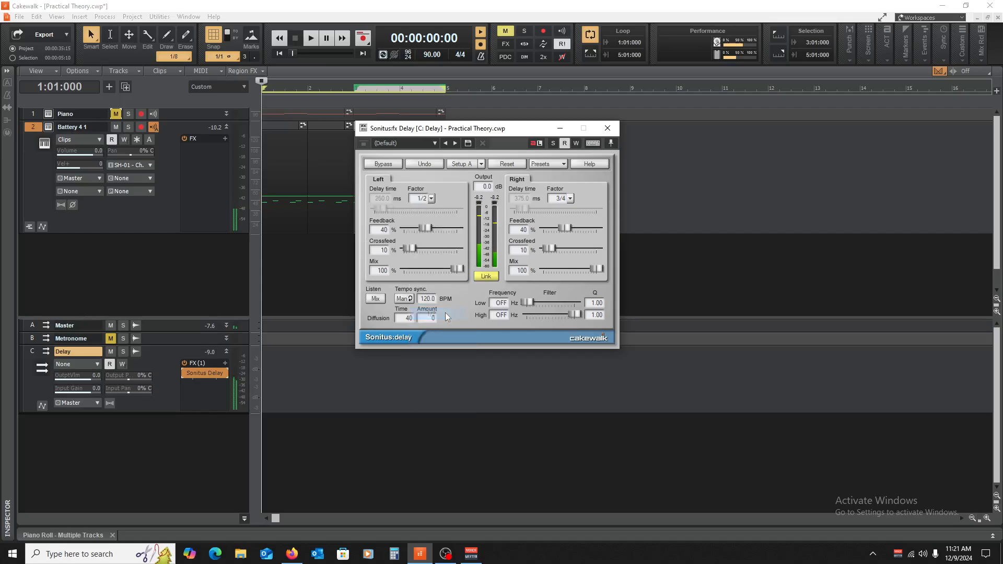
key(space)
key(space)
click(571, 199)
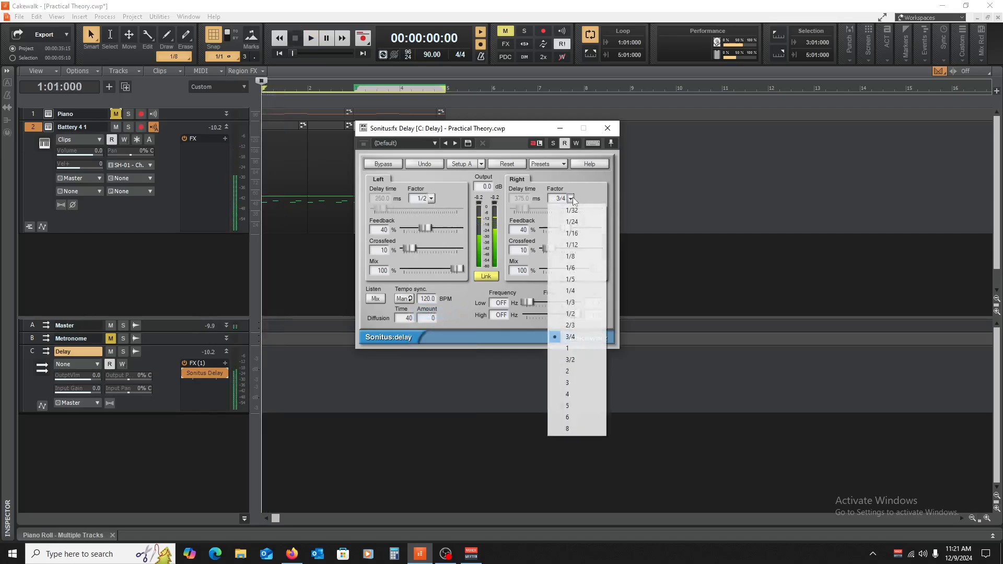
click(572, 314)
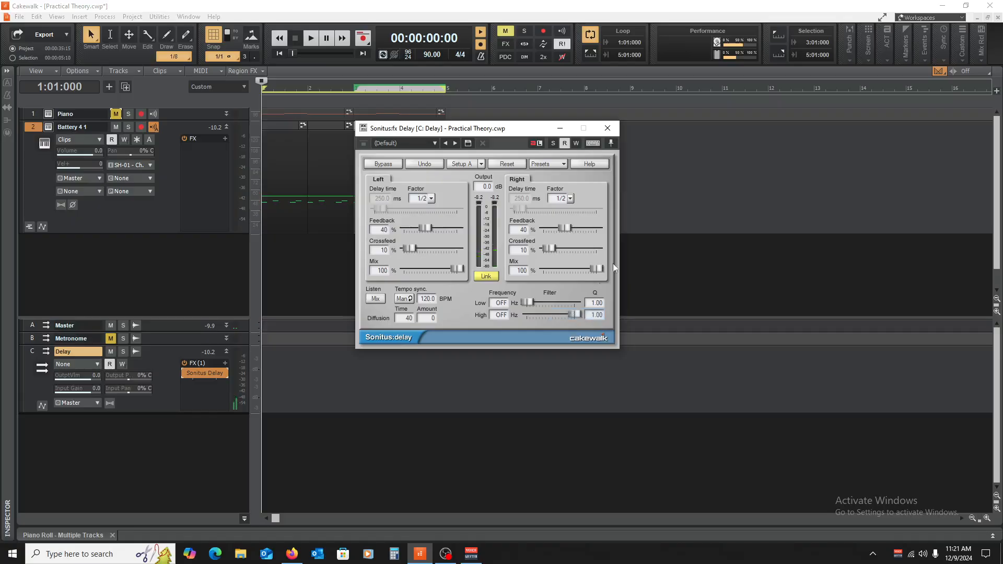
key(space)
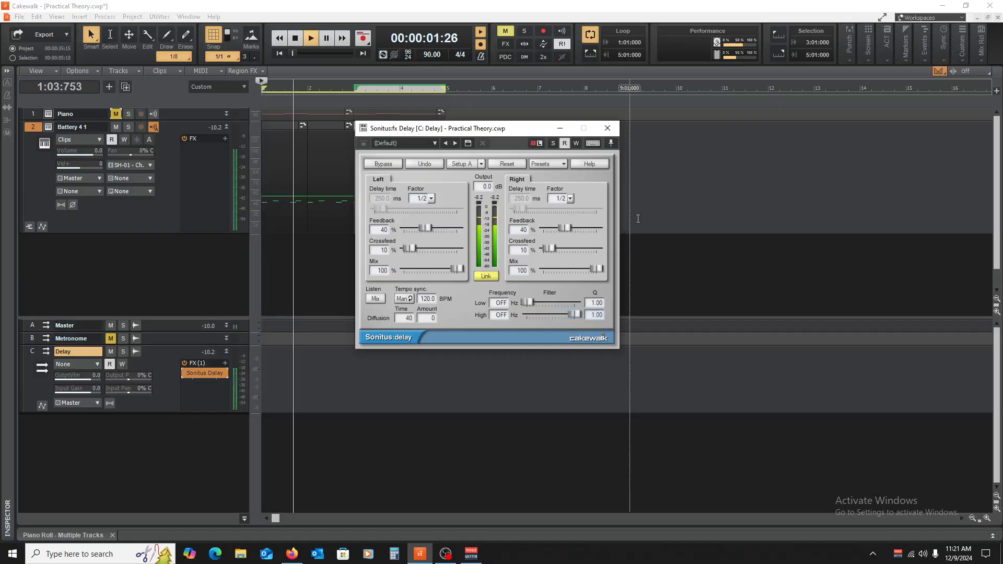
key(space)
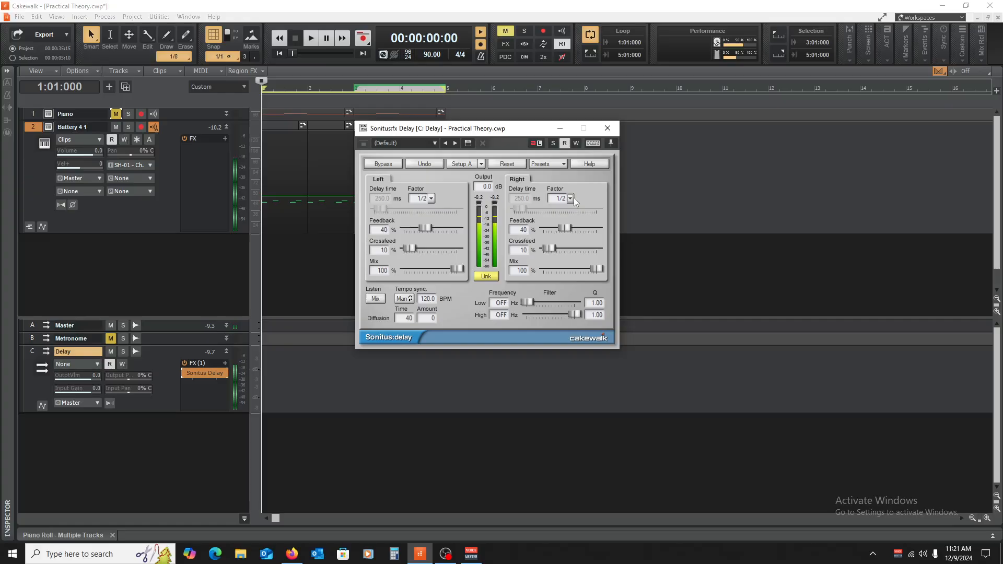
Set the right delay factor to 3/2 and the left to 1, audition each change, and close the Sonitus Delay.
click(571, 198)
click(571, 360)
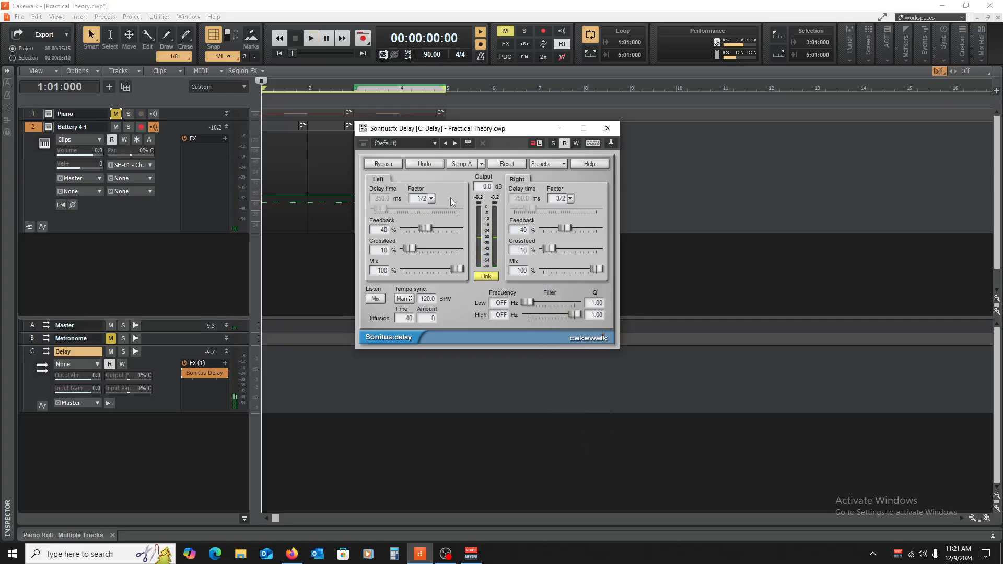
key(space)
key(space)
click(432, 198)
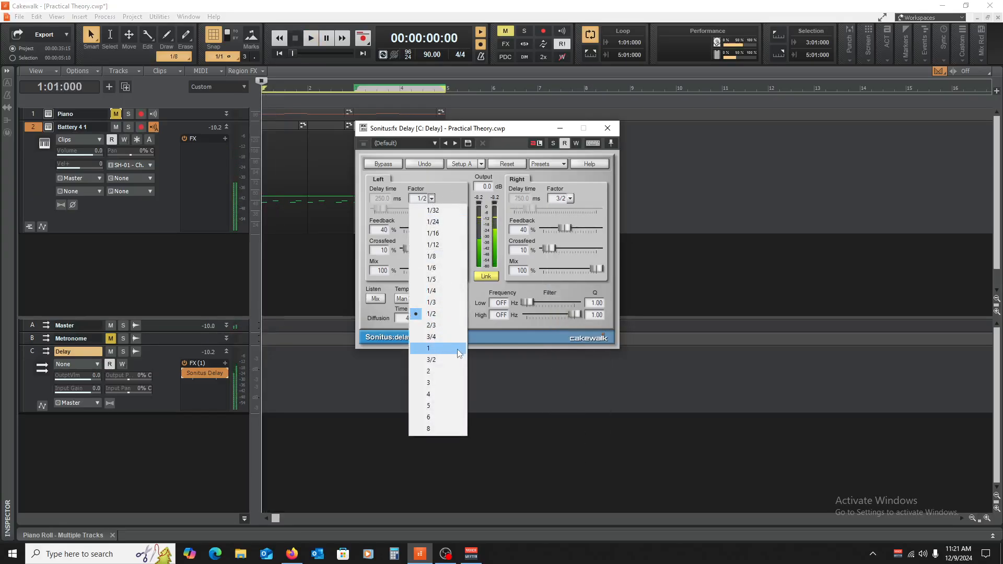
click(446, 351)
key(space)
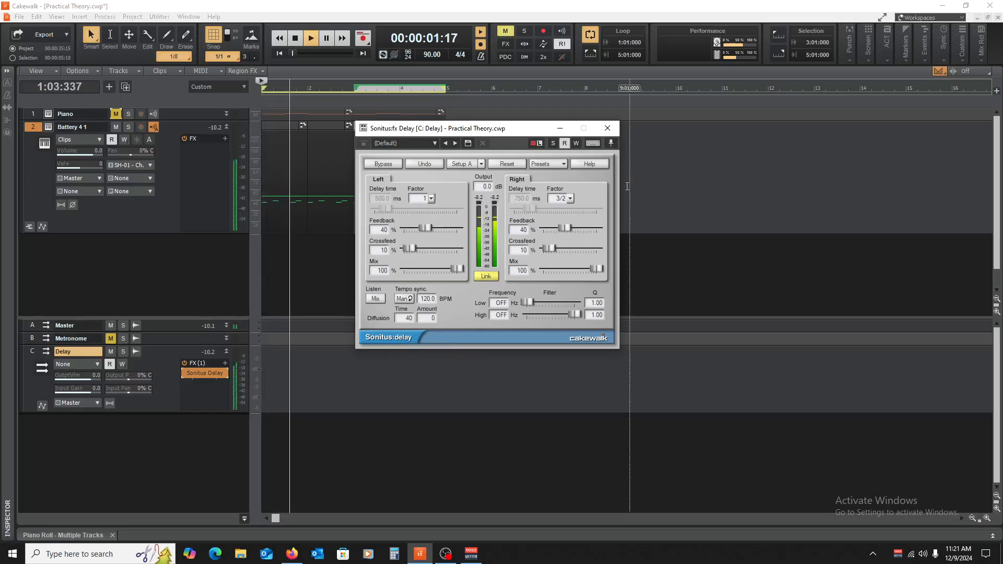
key(space)
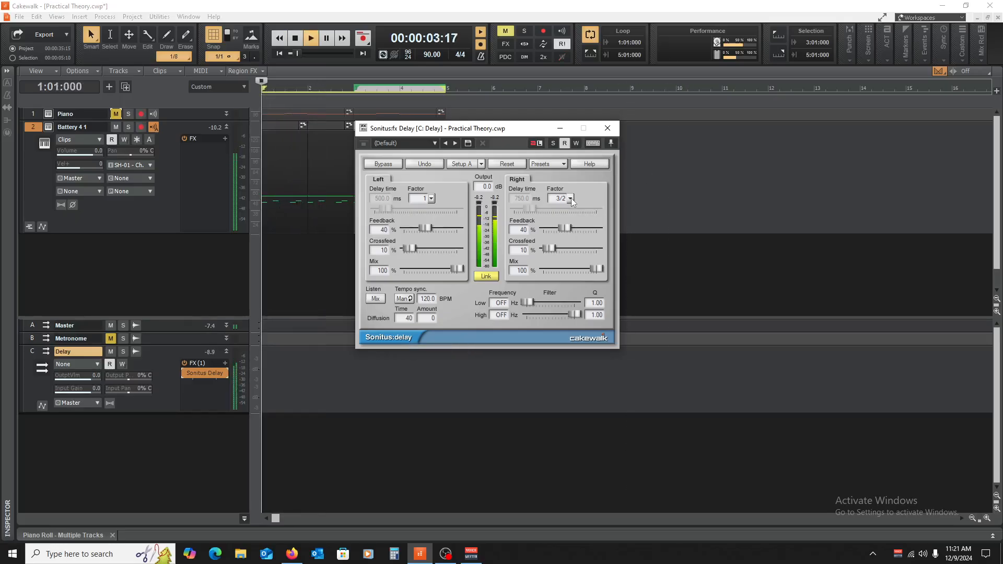
click(607, 128)
click(455, 245)
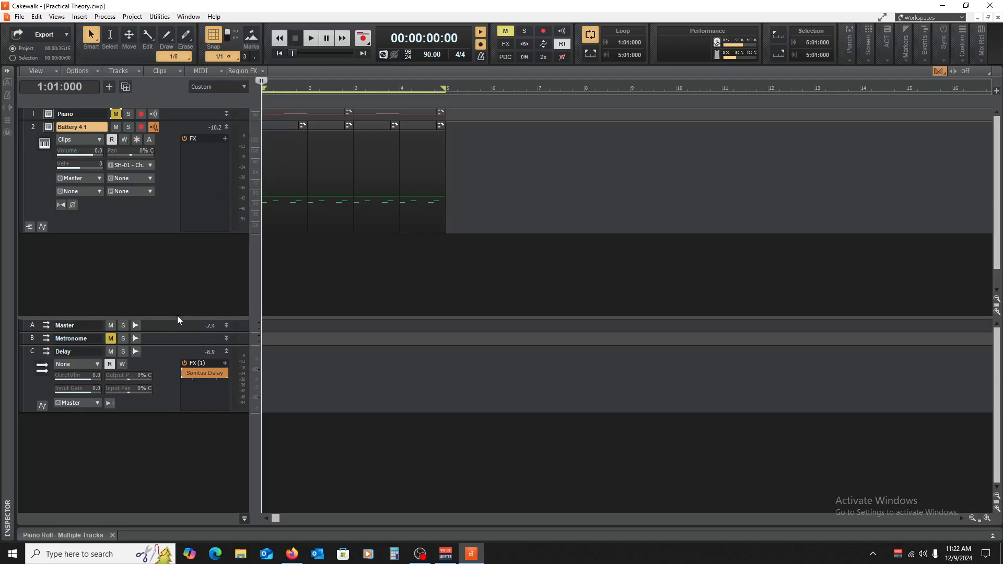
Resize the bus pane and enlarge the Battery 4 track strip to reveal its Delay send.
drag(176, 317, 154, 473)
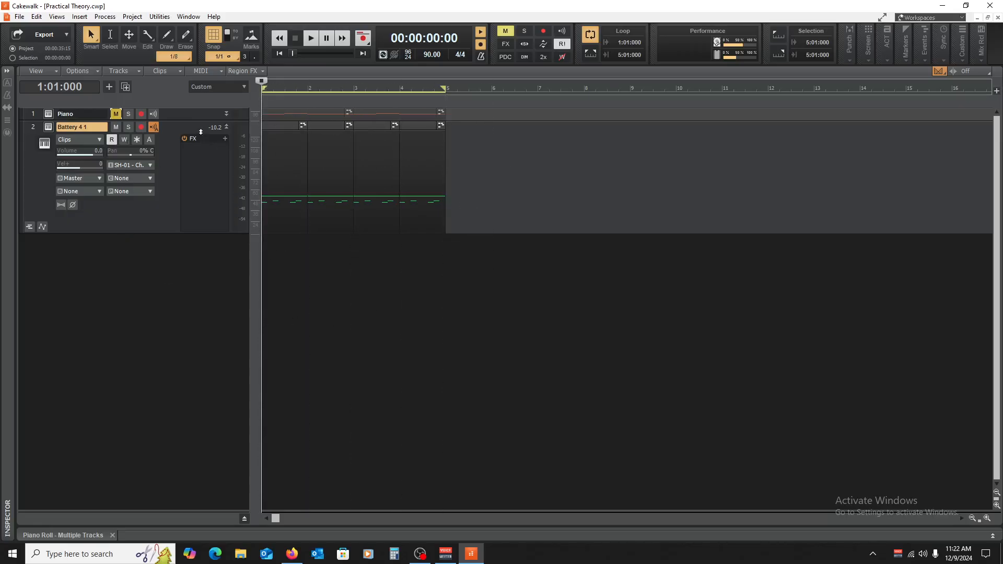
mouse_move(190, 121)
mouse_down()
mouse_move(168, 226)
mouse_move(181, 120)
mouse_up()
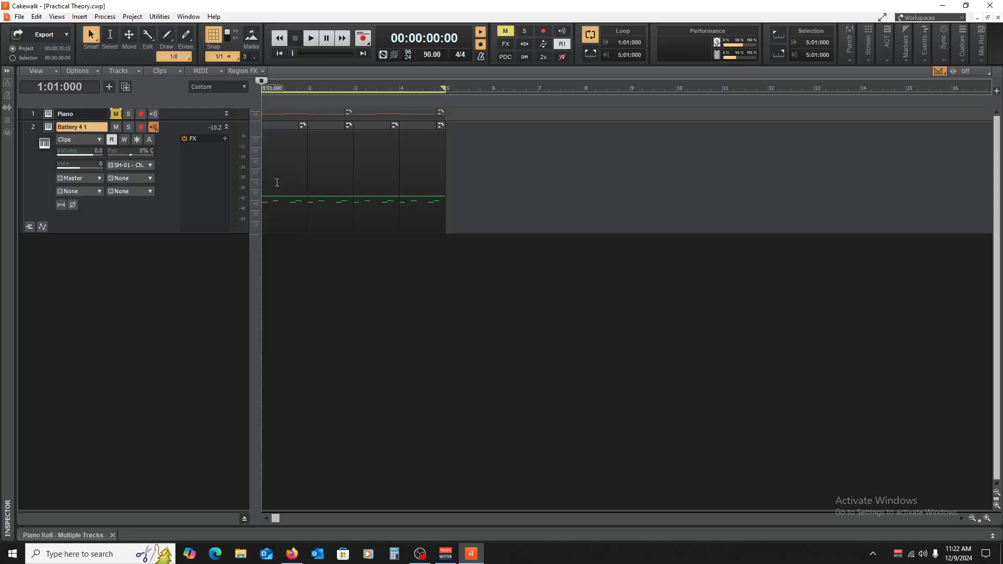
mouse_move(158, 233)
mouse_down()
mouse_move(164, 291)
mouse_move(162, 244)
mouse_up()
drag(178, 511, 179, 293)
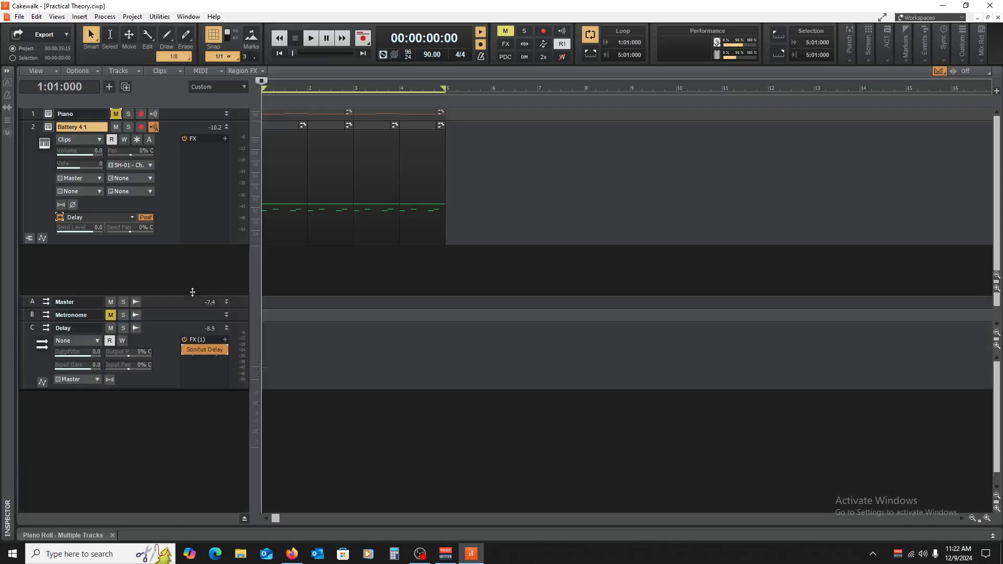
Reopen the Delay bus's Sonitus Delay, set the right channel's factor to 1, and start playback.
double_click(205, 348)
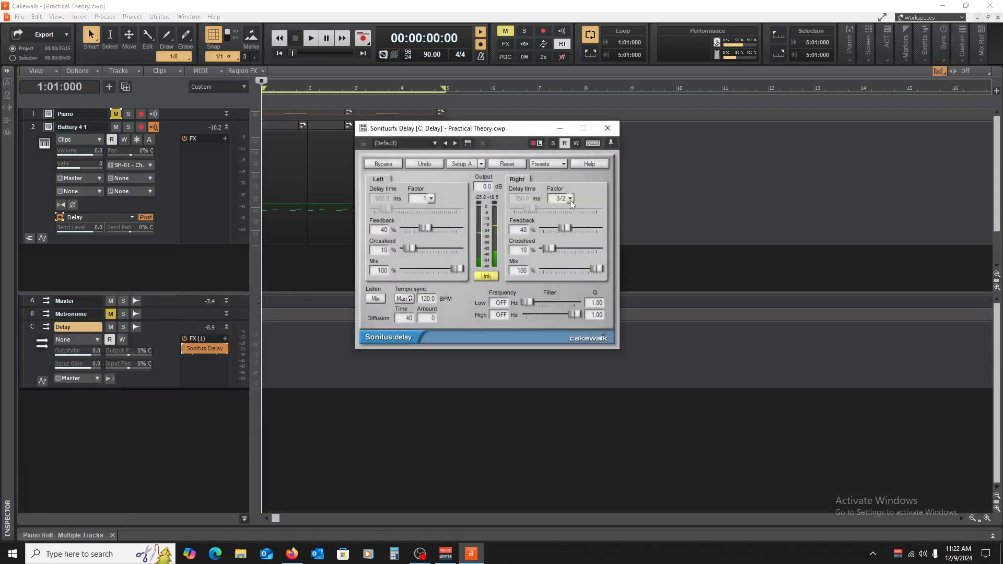
click(570, 199)
click(598, 349)
key(space)
Lower the delay's High filter frequency to 1002 Hz and audition the filtered drum echoes.
drag(575, 315, 562, 314)
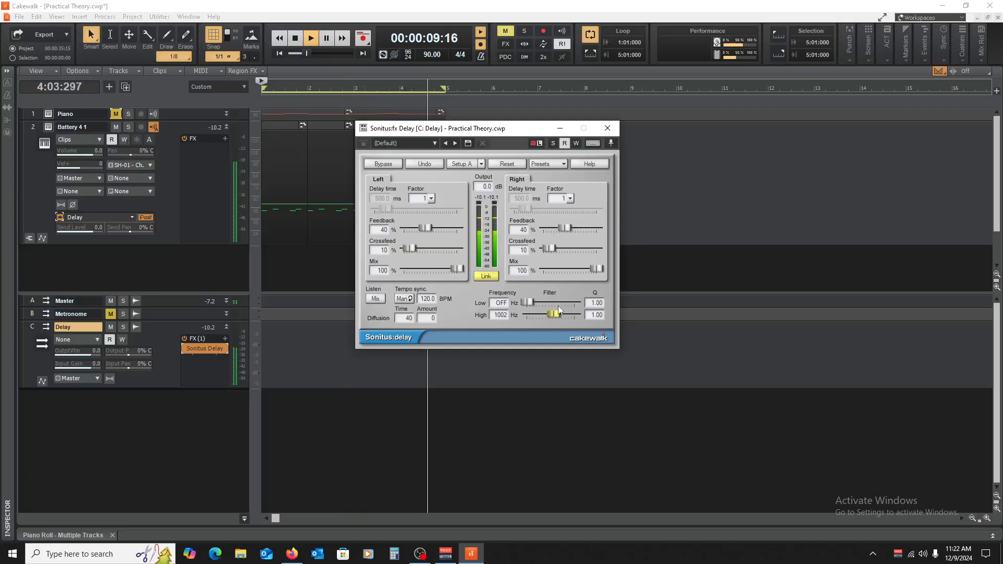
key(space)
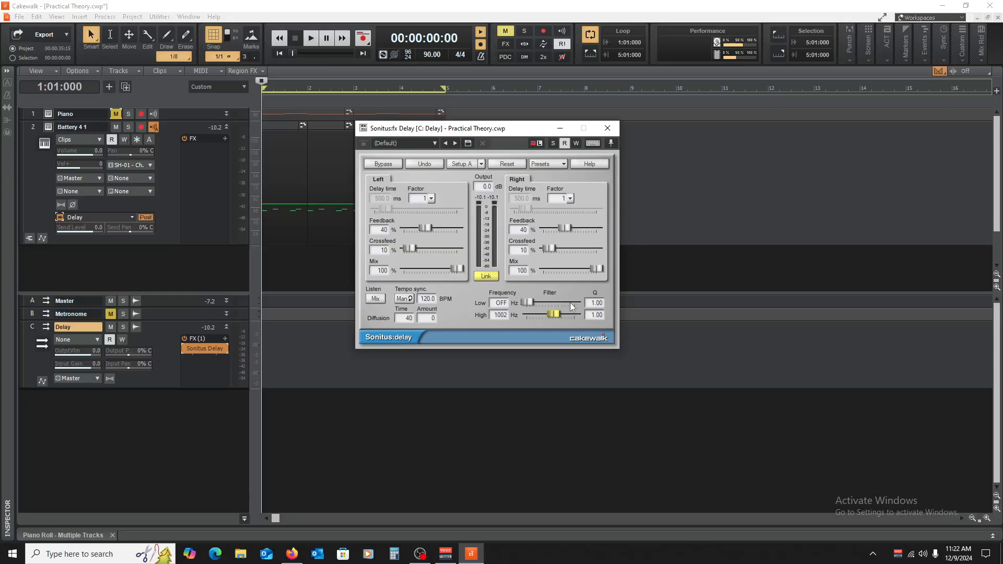
key(space)
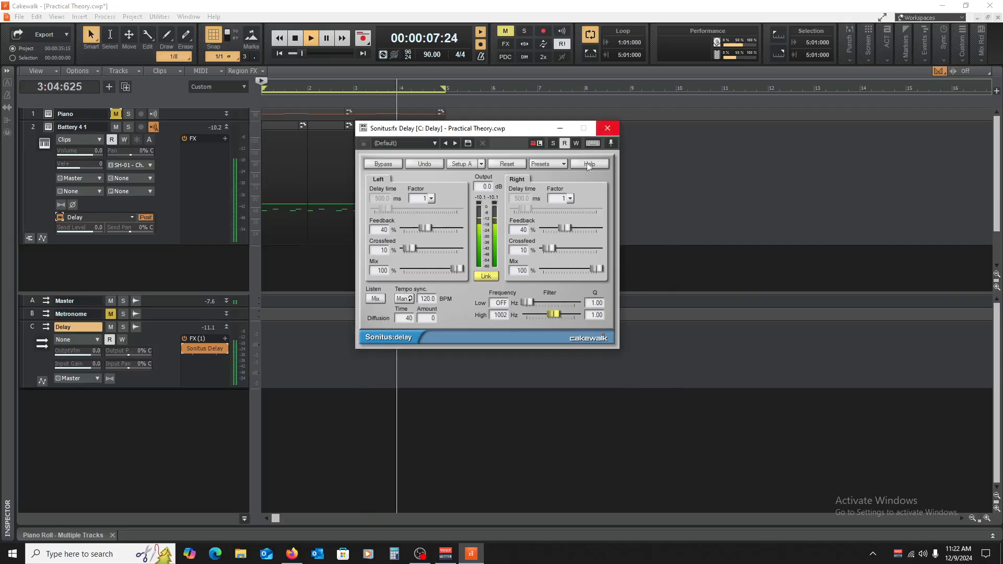
key(space)
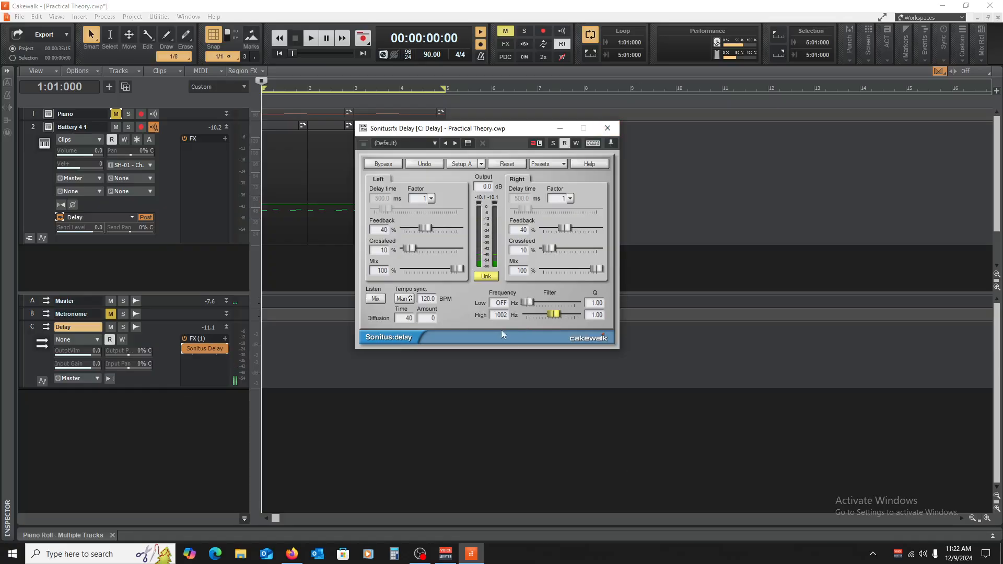
Set the High filter back to OFF, raise the Low filter to 491 Hz, and play the drums.
drag(557, 313, 575, 314)
drag(576, 315, 551, 303)
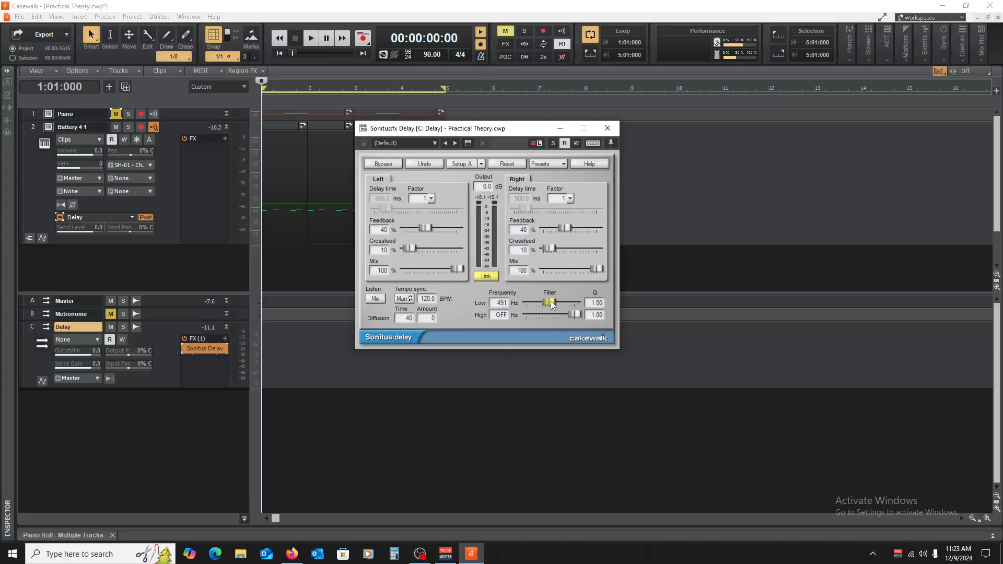
key(space)
Switch the delay's tempo sync to Host and return the Low filter to OFF while auditioning the drums.
click(404, 299)
key(space)
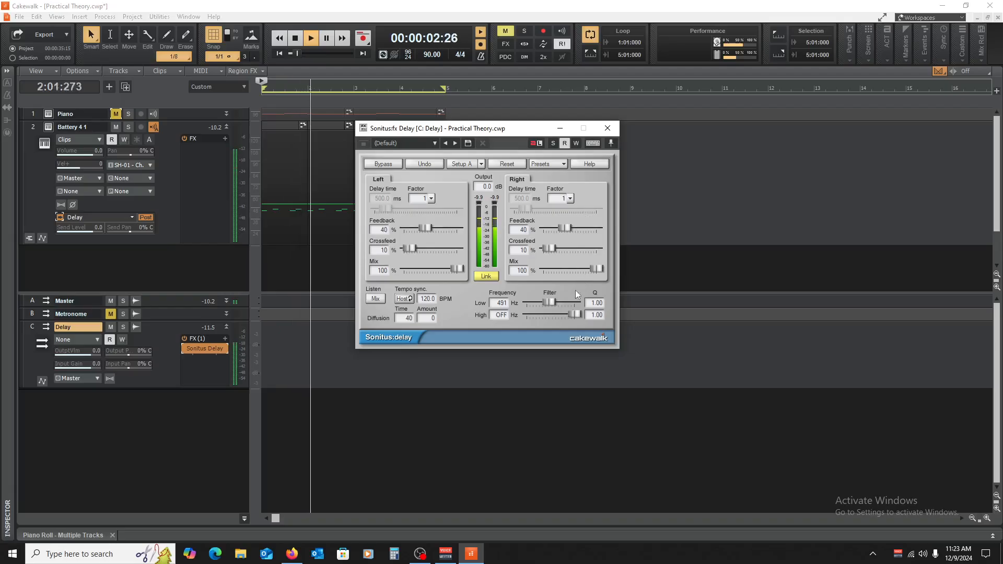
drag(551, 303, 528, 303)
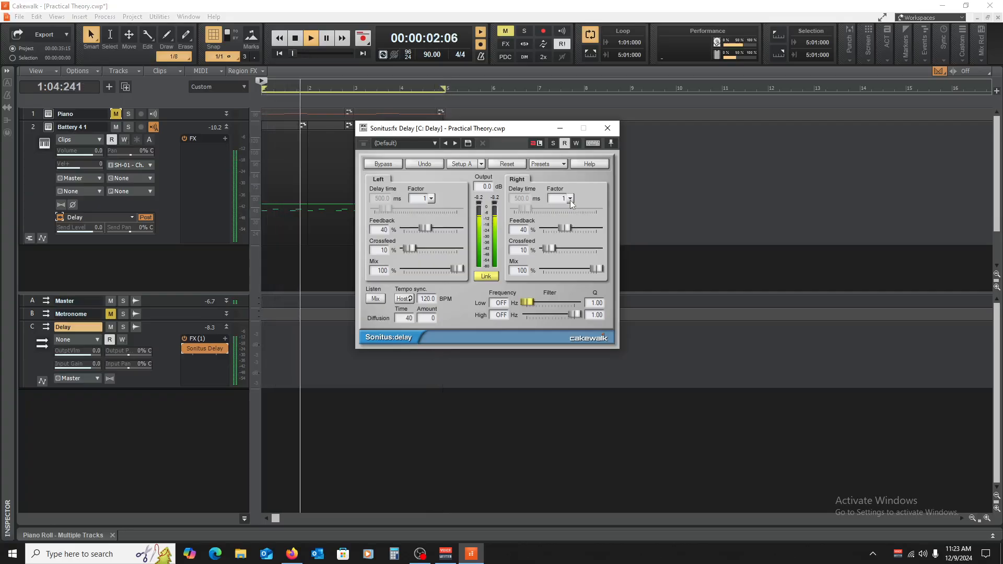
key(space)
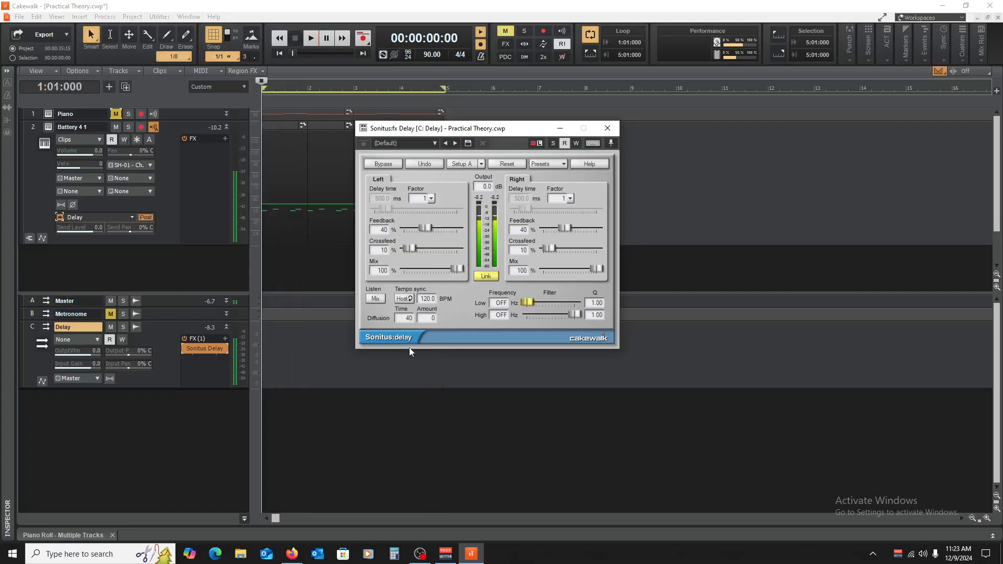
Set the delay's tempo sync to 90 BPM and audition the drums.
click(425, 299)
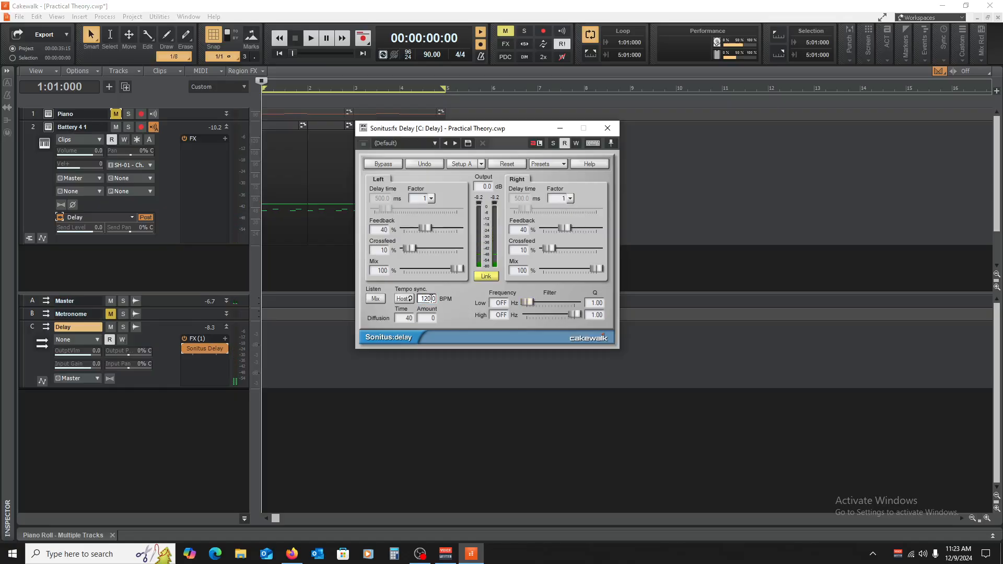
double_click(432, 299)
text(90)
key(Return)
key(space)
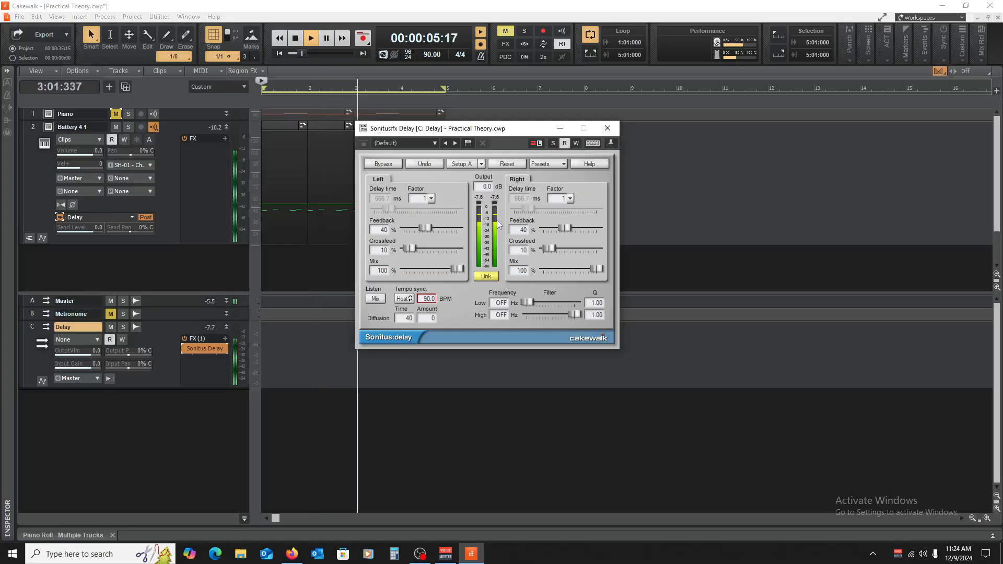
key(space)
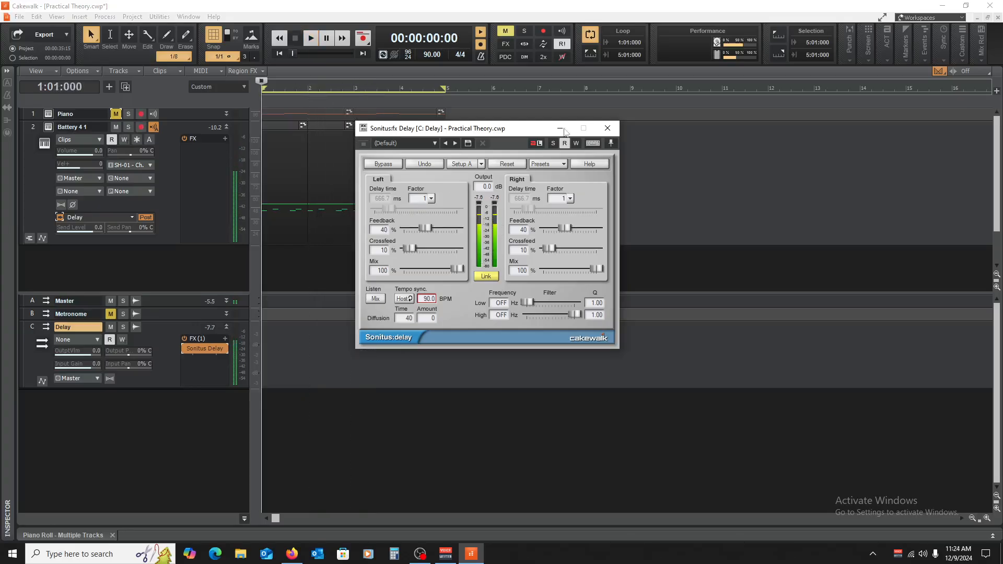
Set the right and left delay factors to 3/4.
click(570, 198)
click(587, 335)
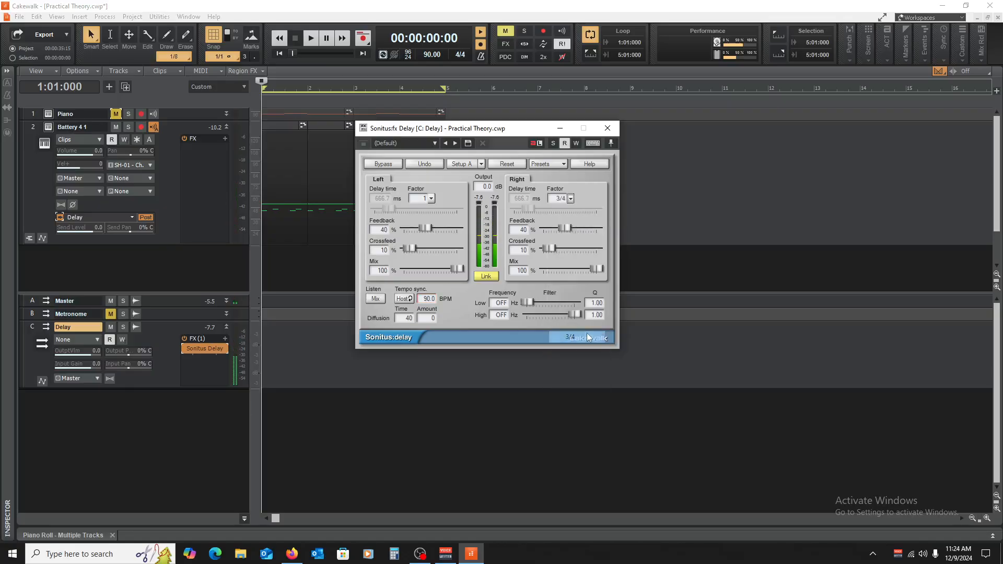
click(432, 199)
click(451, 338)
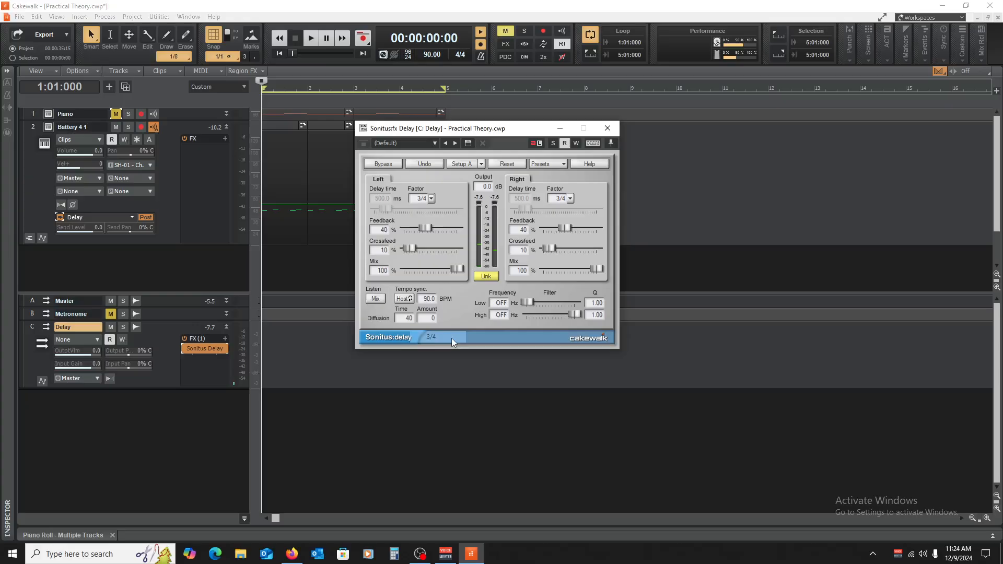
Audition the drums with the 3/4 delay factors and close the Sonitus Delay window.
key(space)
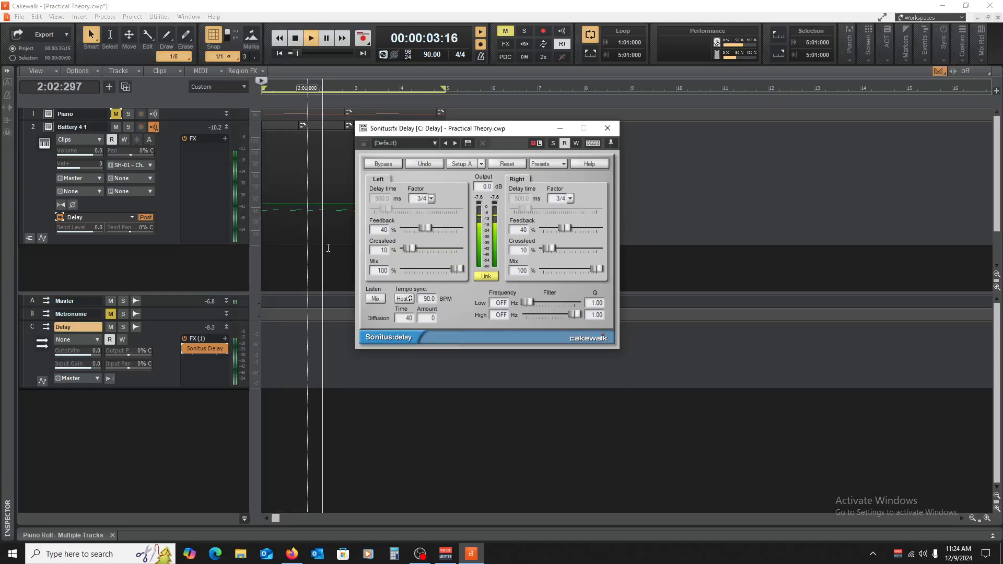
key(space)
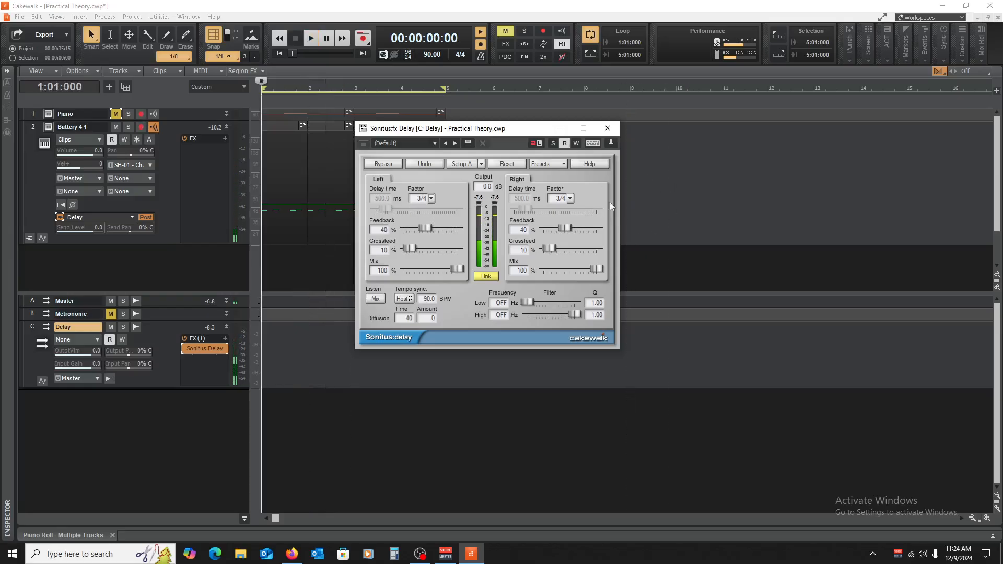
click(607, 128)
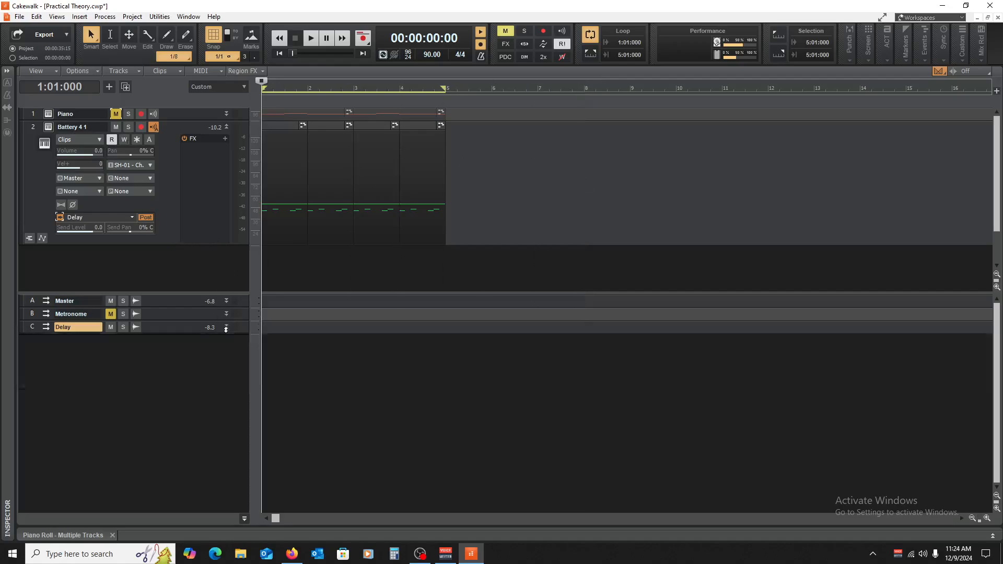
Resize the bus pane and make the Delay bus strip taller so its FX rack has free space.
click(226, 327)
drag(370, 292, 369, 507)
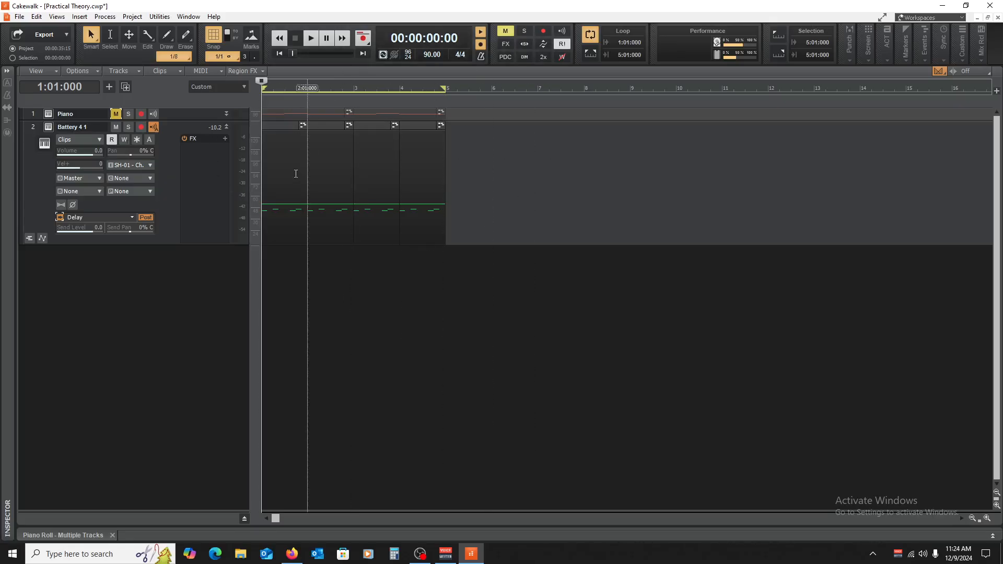
drag(202, 510, 186, 331)
drag(181, 370, 178, 491)
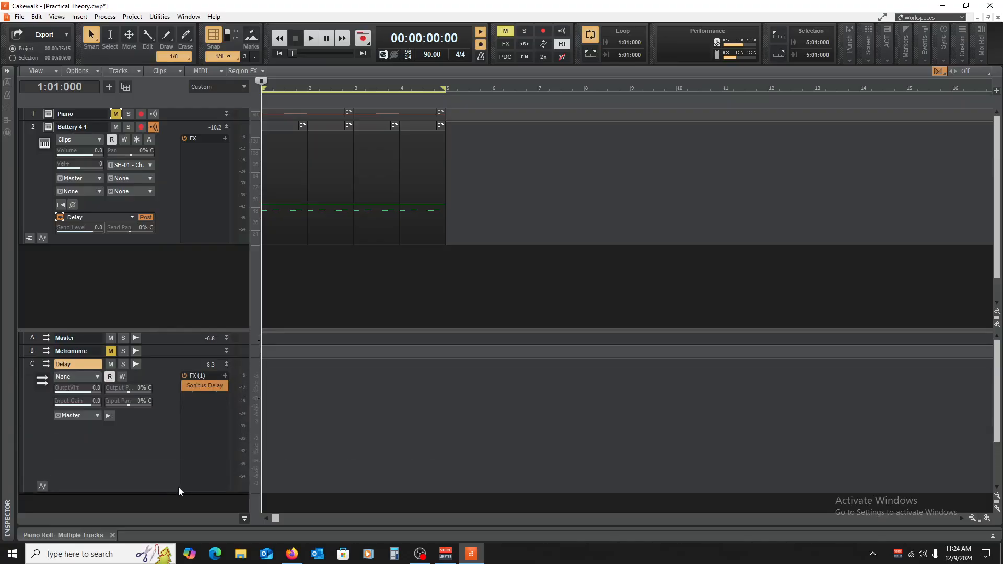
Bypass Sonitus Delay on the Delay bus and insert the H-Delay Stereo audio effect after it.
right_click(204, 422)
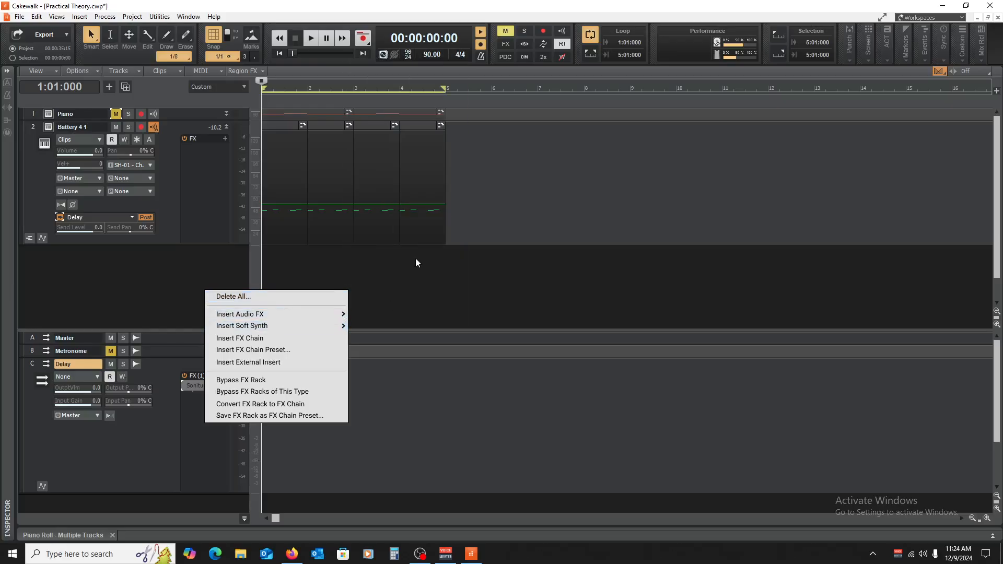
mouse_move(322, 312)
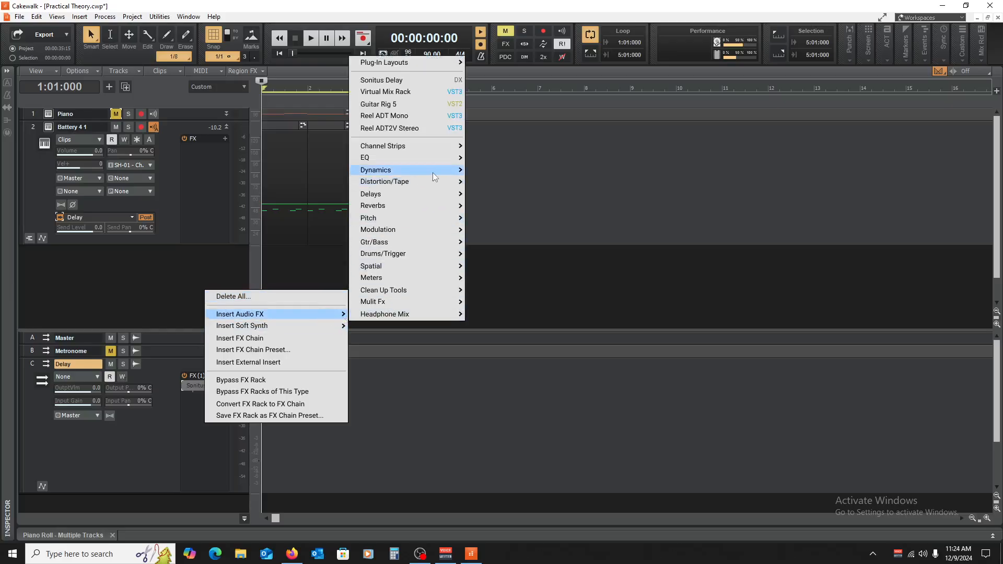
mouse_move(427, 194)
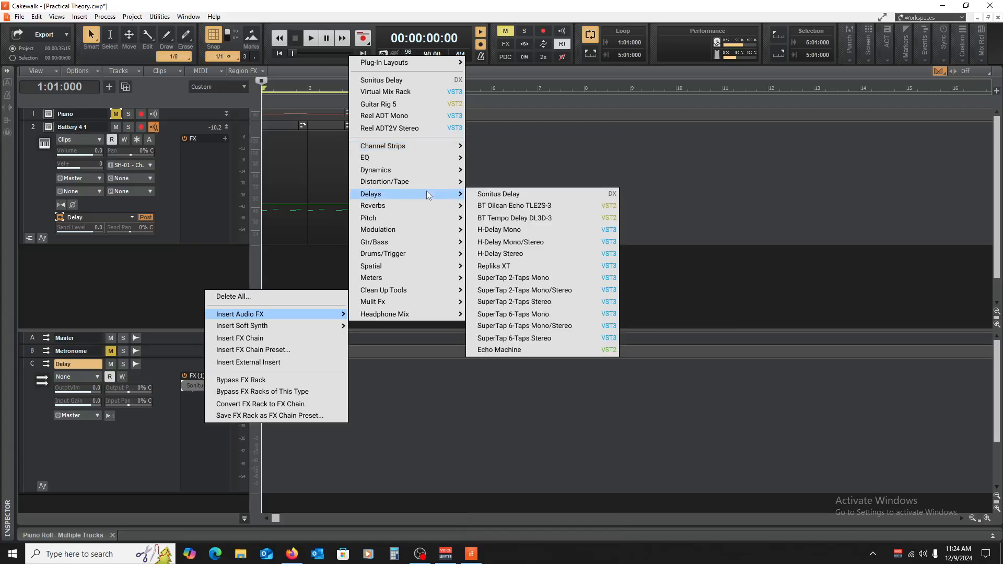
click(540, 256)
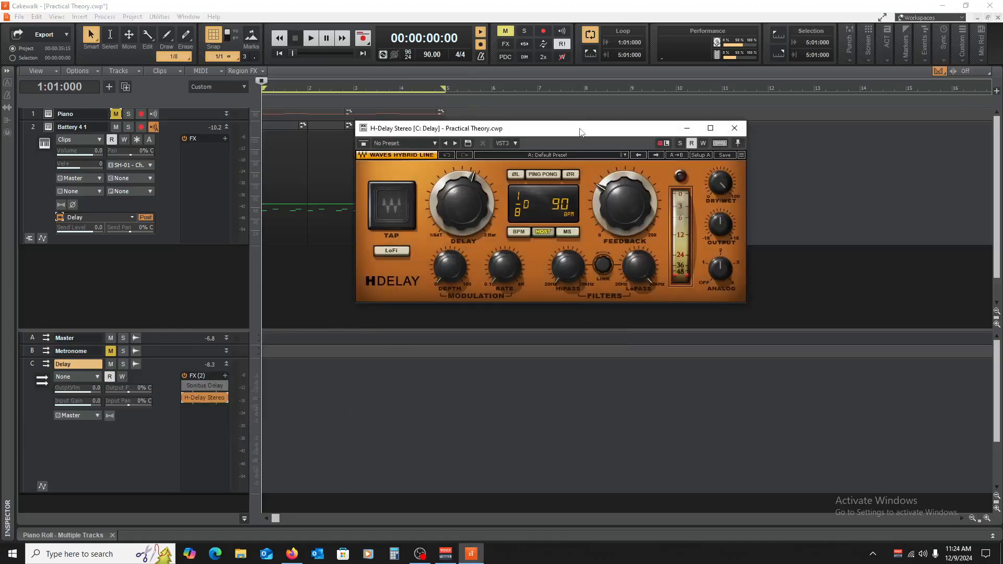
drag(580, 131, 520, 152)
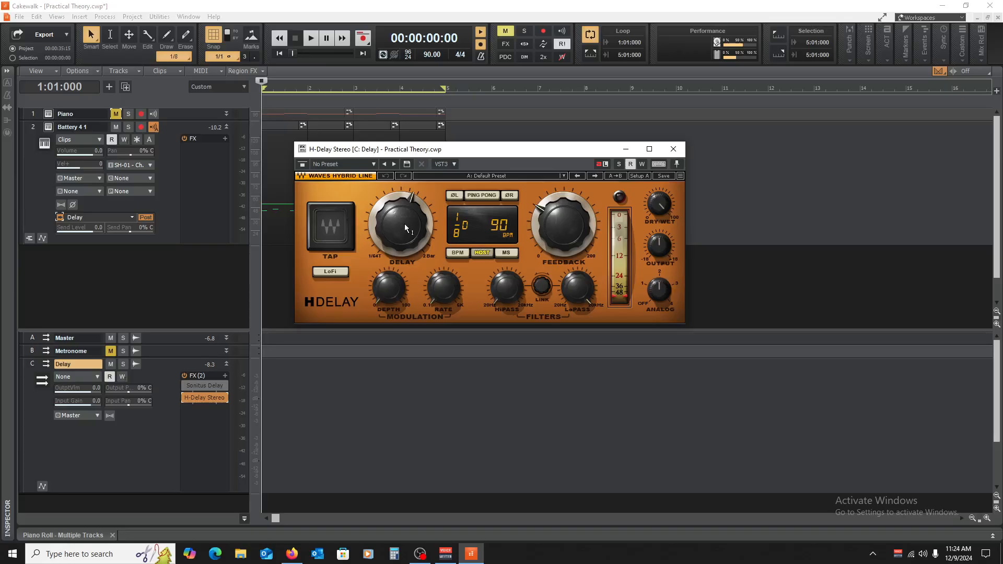
Try H-Delay times of 1/16 dotted and 1/4 triplet, and return the delay to 1/8 dotted.
mouse_move(406, 228)
mouse_down()
mouse_move(406, 257)
mouse_move(406, 234)
mouse_up()
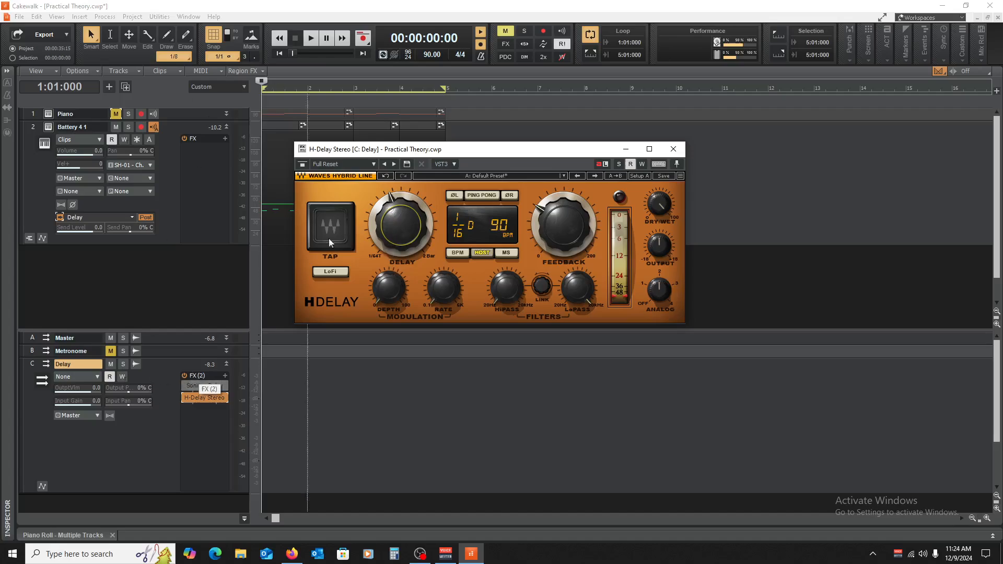
drag(391, 244, 391, 220)
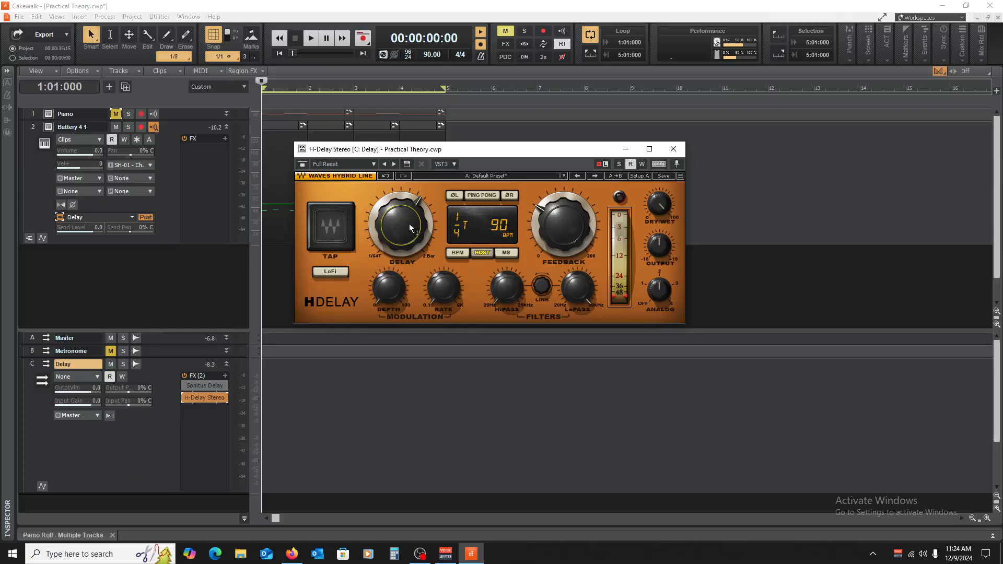
drag(410, 228, 410, 235)
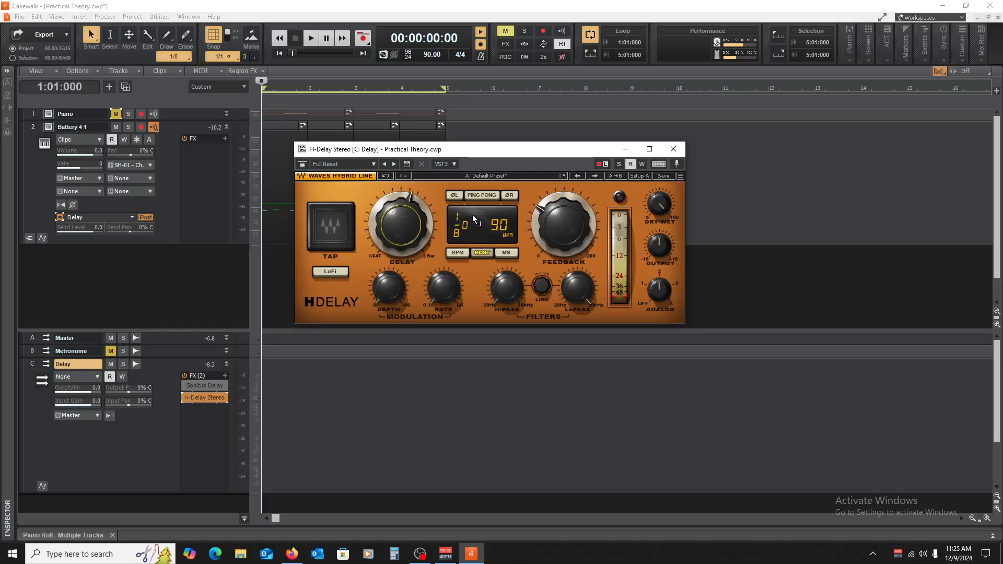
Switch Ping Pong on and off, and try the BPM and MS sync modes before returning to Host.
click(484, 196)
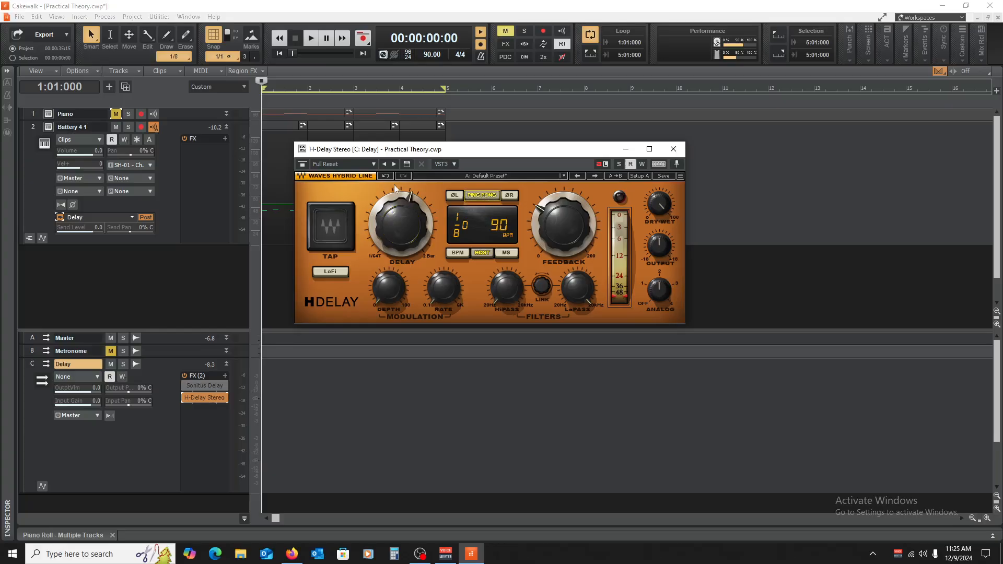
click(477, 195)
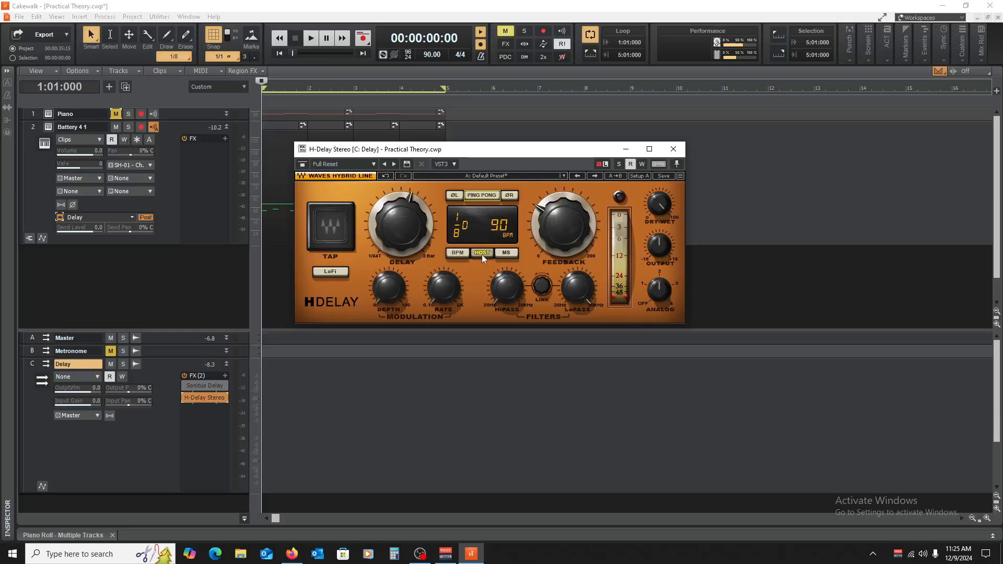
click(458, 254)
click(482, 253)
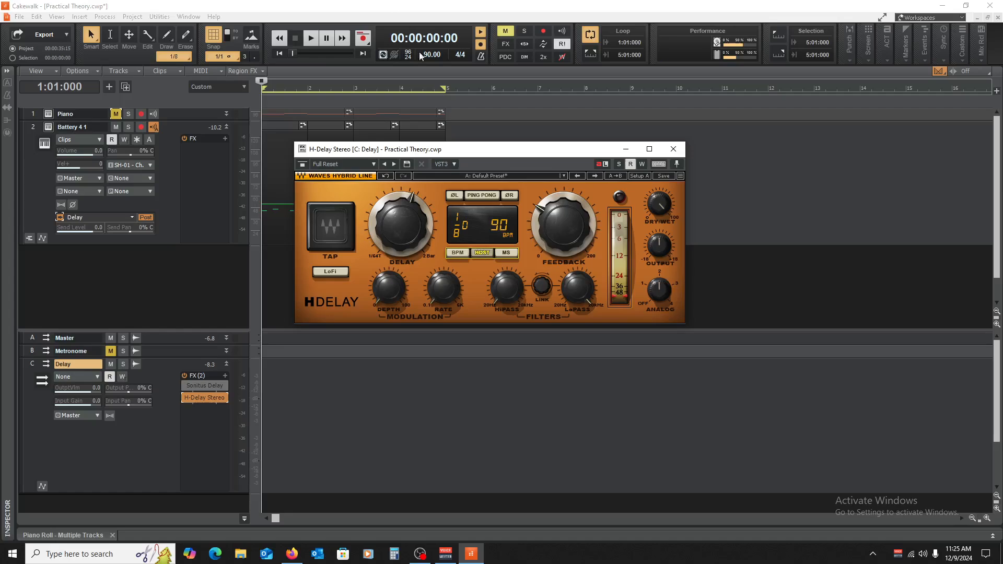
click(511, 254)
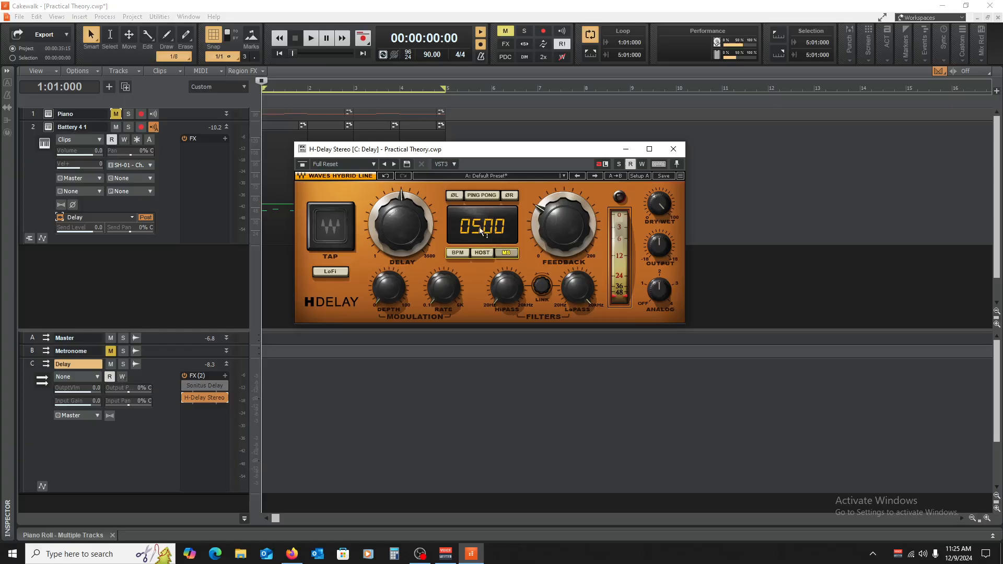
click(481, 253)
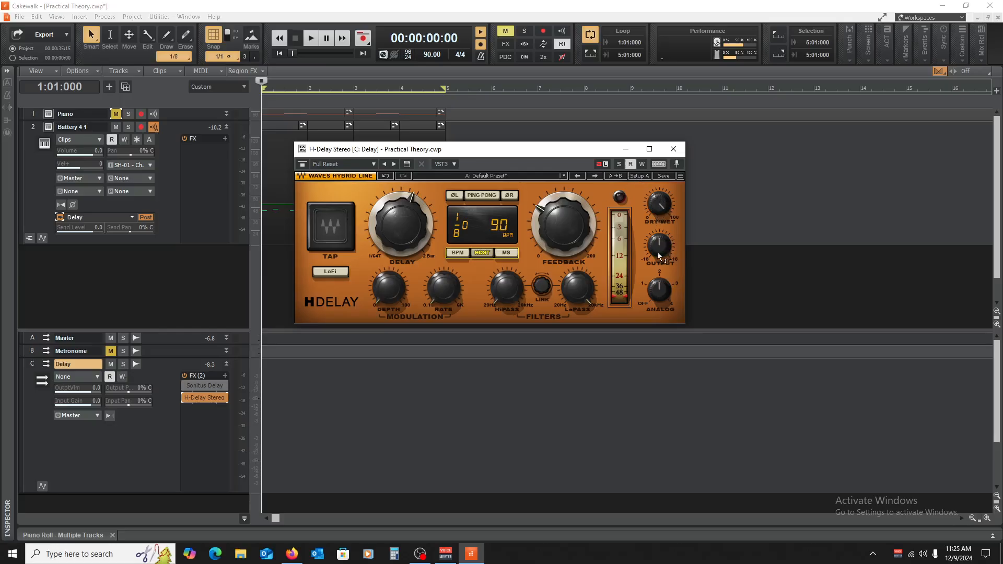
Compare H-Delay's feedback control with the one in Sonitus Delay, and reopen the H-Delay Stereo window.
mouse_move(659, 254)
mouse_move(574, 236)
double_click(204, 385)
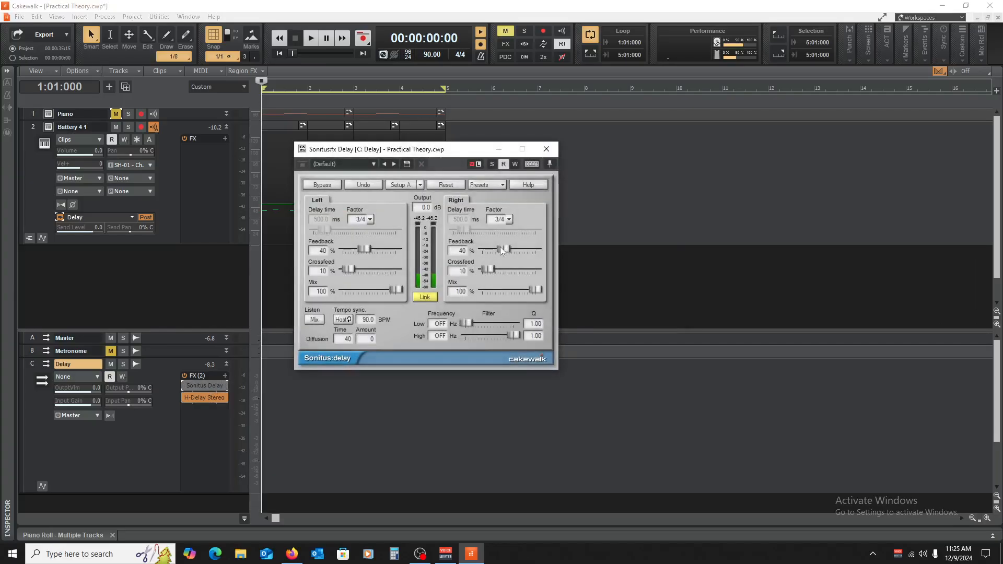
click(546, 149)
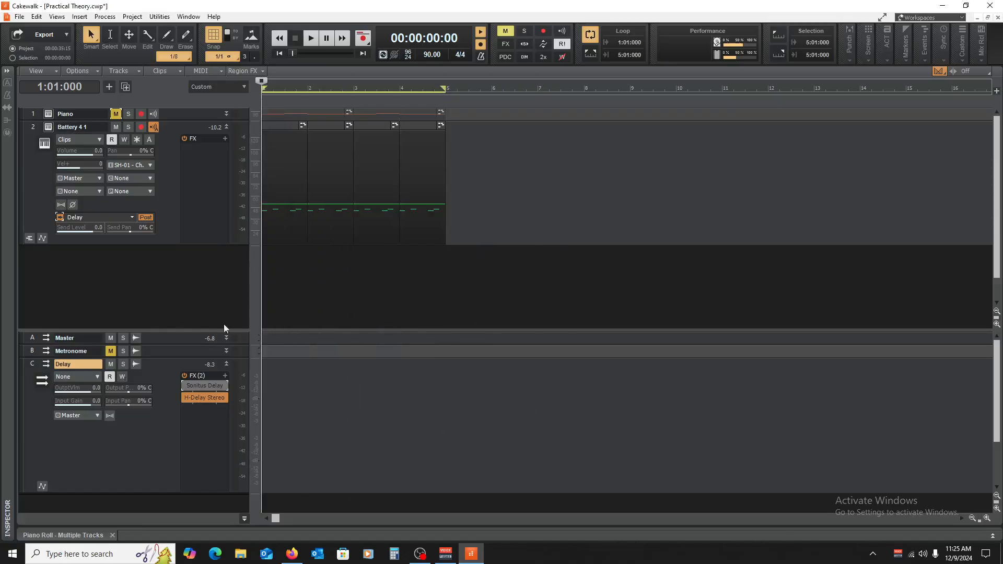
double_click(193, 397)
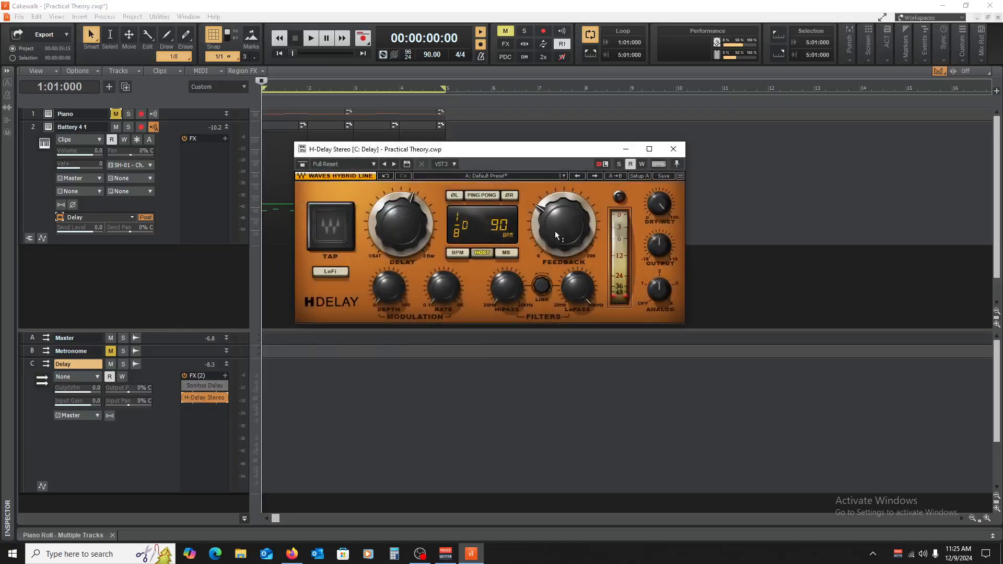
Adjust H-Delay's Output level and link its HiPass and LoPass filters to sweep them together.
mouse_move(565, 233)
drag(661, 245, 661, 248)
drag(662, 248, 661, 251)
mouse_move(577, 288)
mouse_down()
mouse_move(578, 311)
mouse_move(576, 288)
mouse_up()
mouse_move(507, 288)
mouse_down()
mouse_move(507, 264)
mouse_move(506, 289)
mouse_up()
click(544, 283)
mouse_move(579, 281)
mouse_down()
mouse_move(579, 309)
mouse_move(578, 275)
mouse_up()
drag(516, 297, 516, 269)
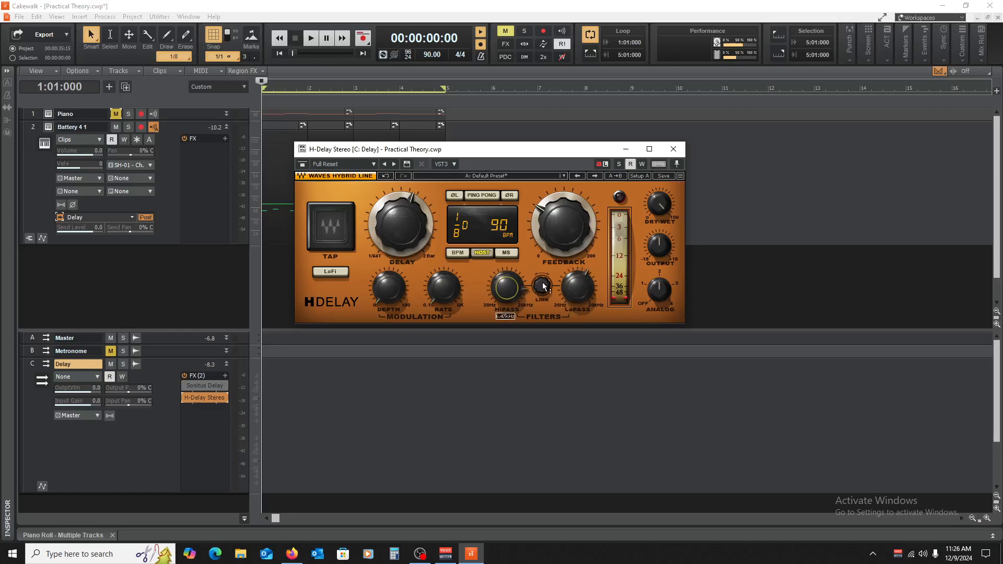
Toggle the filter Link and adjust the HiPass and LoPass cutoffs separately.
click(543, 287)
drag(592, 289, 592, 301)
click(507, 287)
drag(507, 287, 506, 292)
drag(577, 288, 544, 256)
click(543, 288)
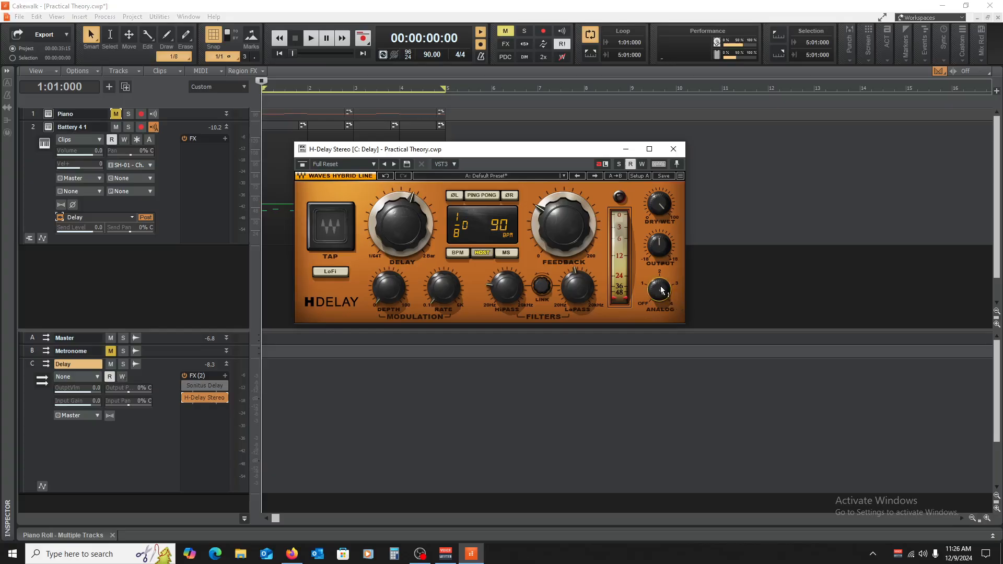
Try the Analog setting and the modulation Depth and Rate controls in H-Delay.
drag(661, 288, 661, 289)
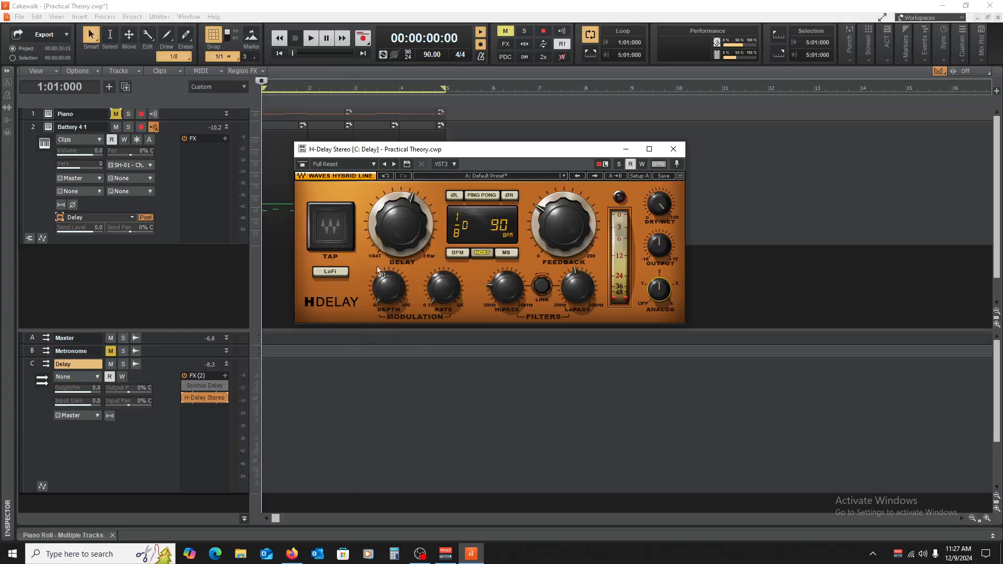
drag(396, 294, 396, 322)
mouse_move(453, 291)
mouse_down()
mouse_move(454, 262)
mouse_move(454, 296)
mouse_up()
Mute and collapse the Battery 4 track, and expand and unmute the Piano track.
click(213, 136)
click(227, 127)
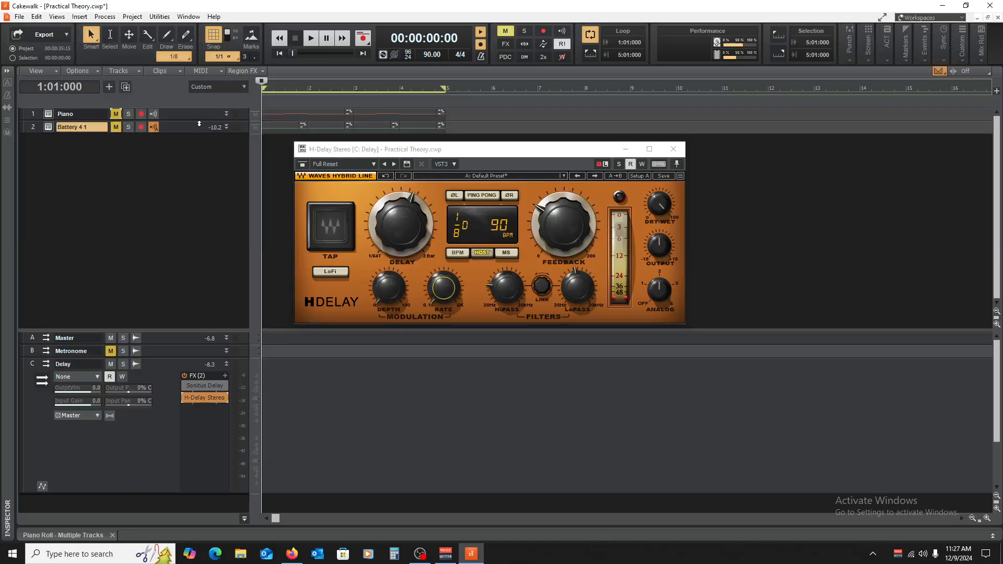
double_click(195, 121)
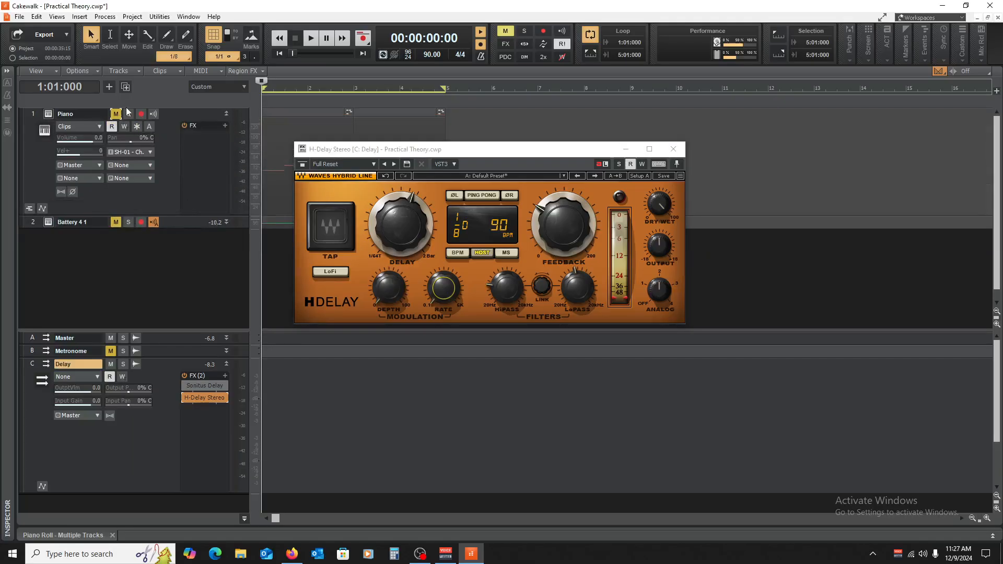
click(116, 114)
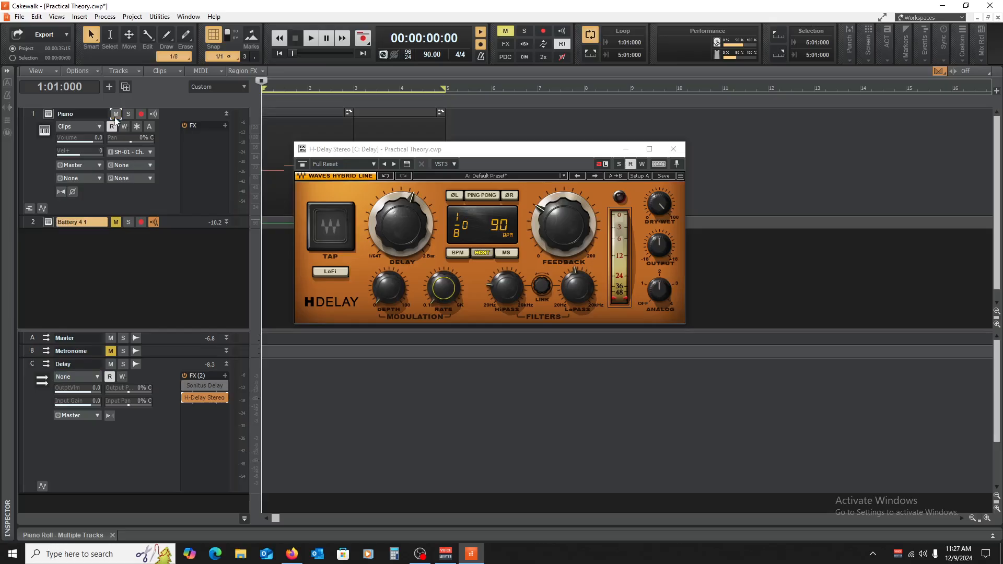
Load the Full Reset preset in H-Delay and audition the piano with Ping Pong enabled.
click(482, 177)
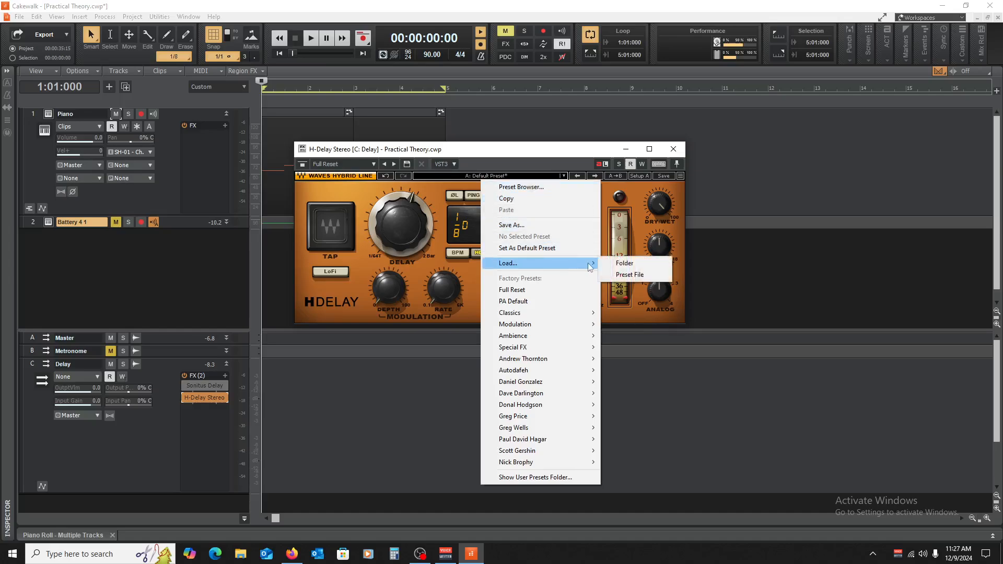
click(565, 290)
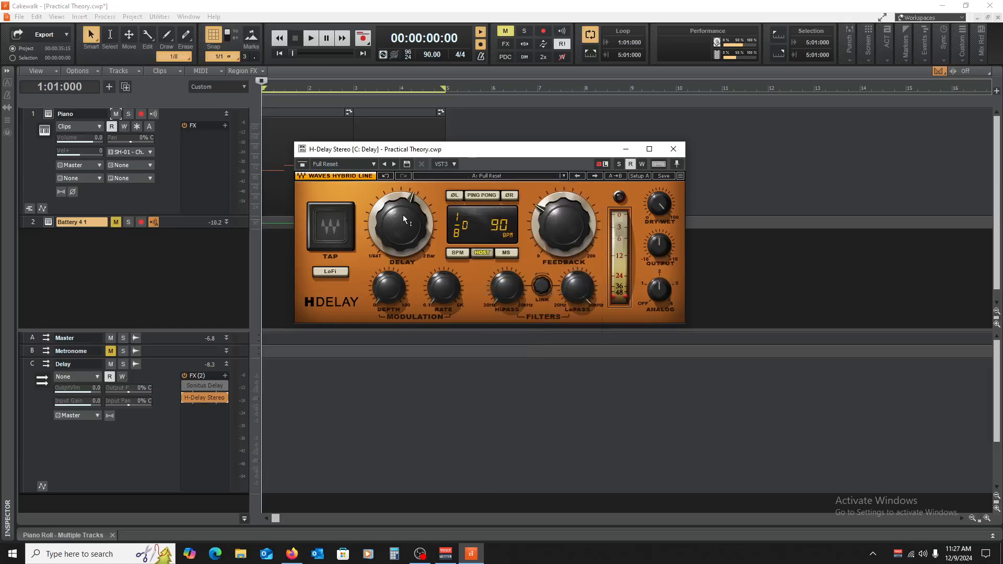
key(space)
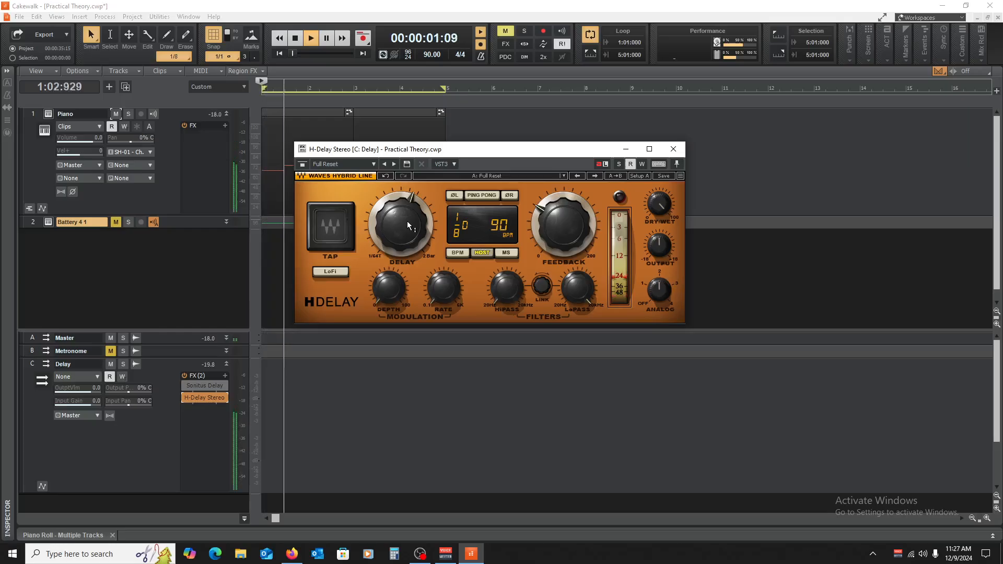
click(485, 197)
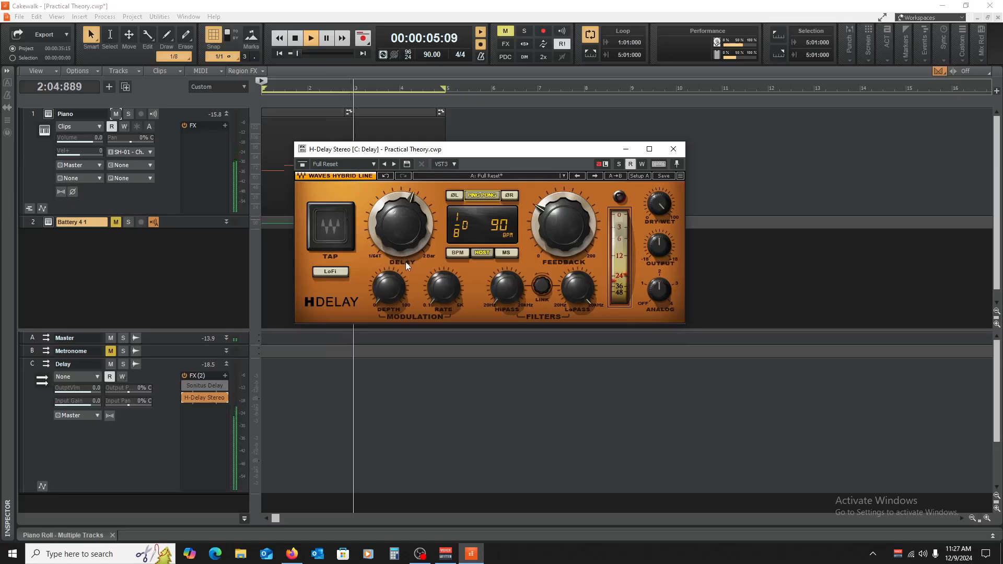
key(space)
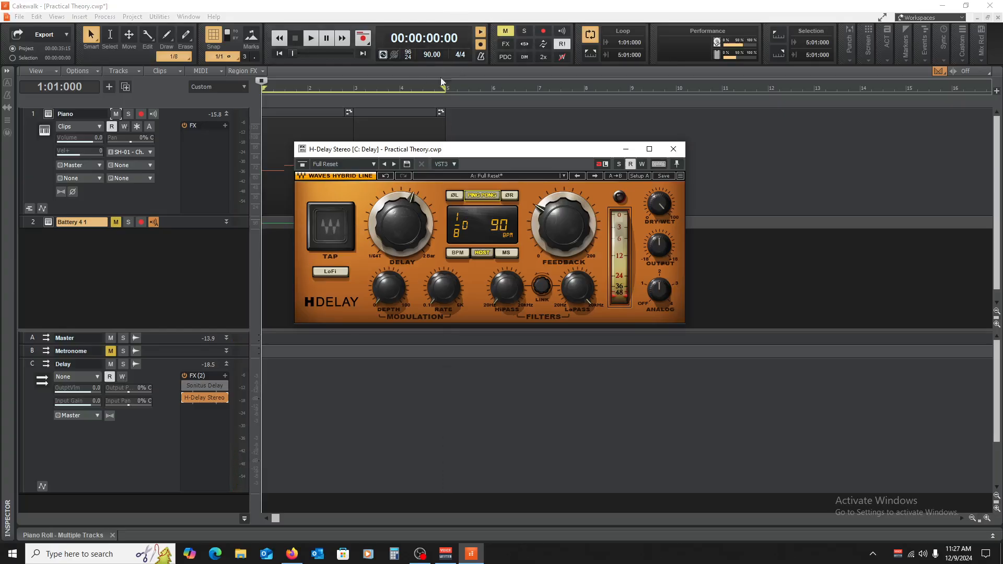
Set H-Delay's time to 1/4 triplet by tapping the tempo, and enable LoFi.
click(331, 228)
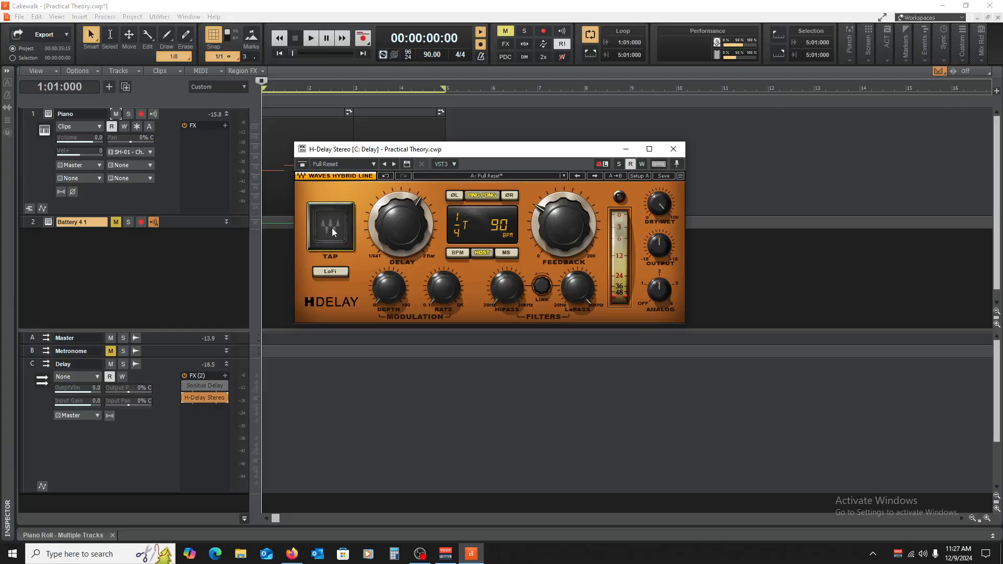
click(332, 228)
click(332, 228)
click(331, 228)
click(331, 228)
click(331, 228)
click(331, 228)
click(331, 227)
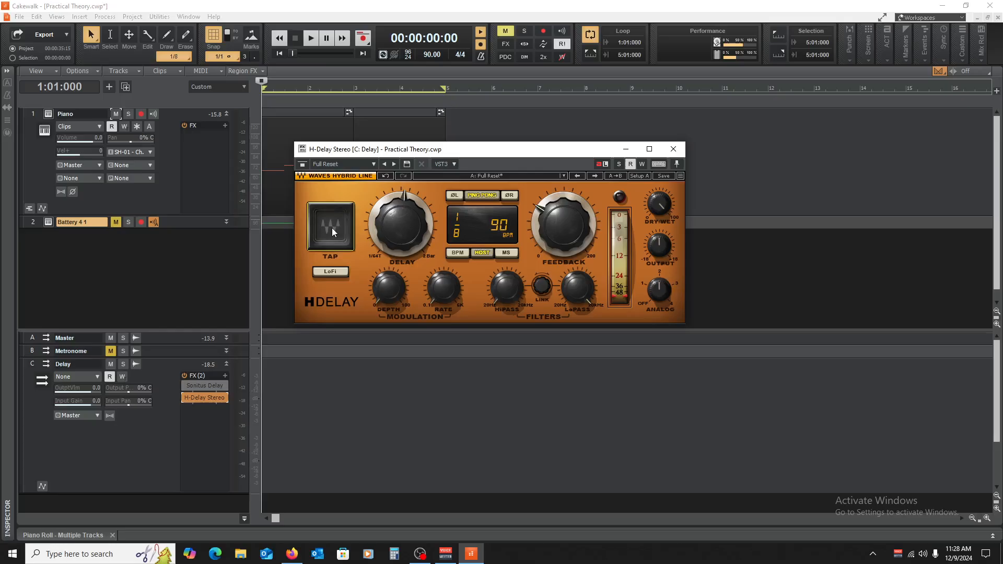
click(331, 228)
click(331, 227)
click(330, 272)
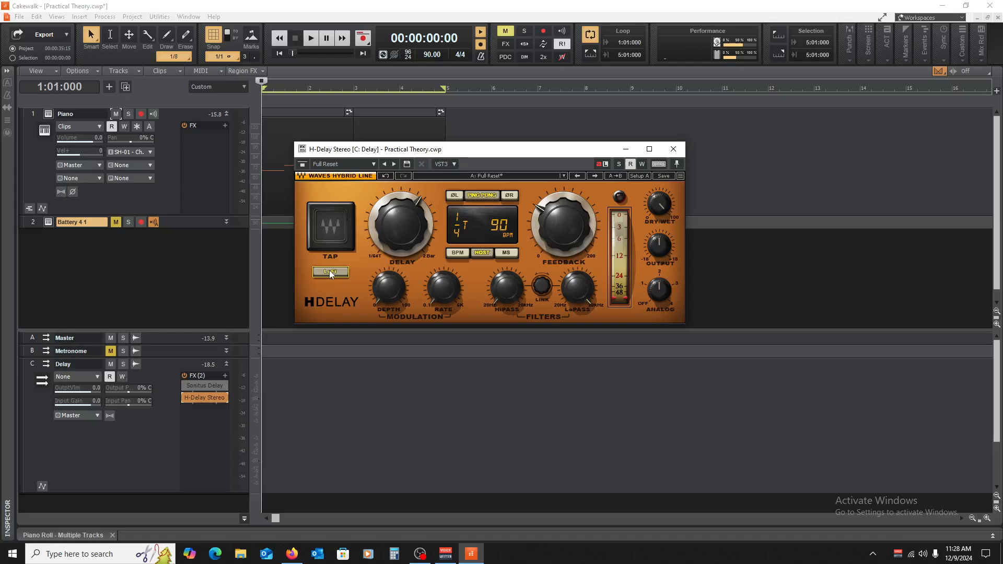
Audition the piano with LoFi enabled, adjust H-Delay's HiPass and LoPass filters, and listen again.
key(space)
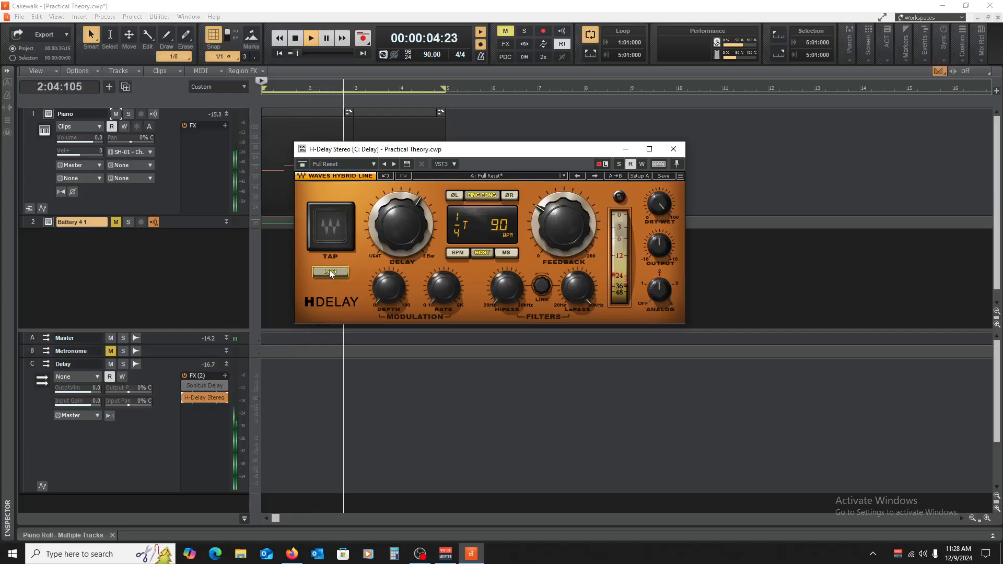
key(space)
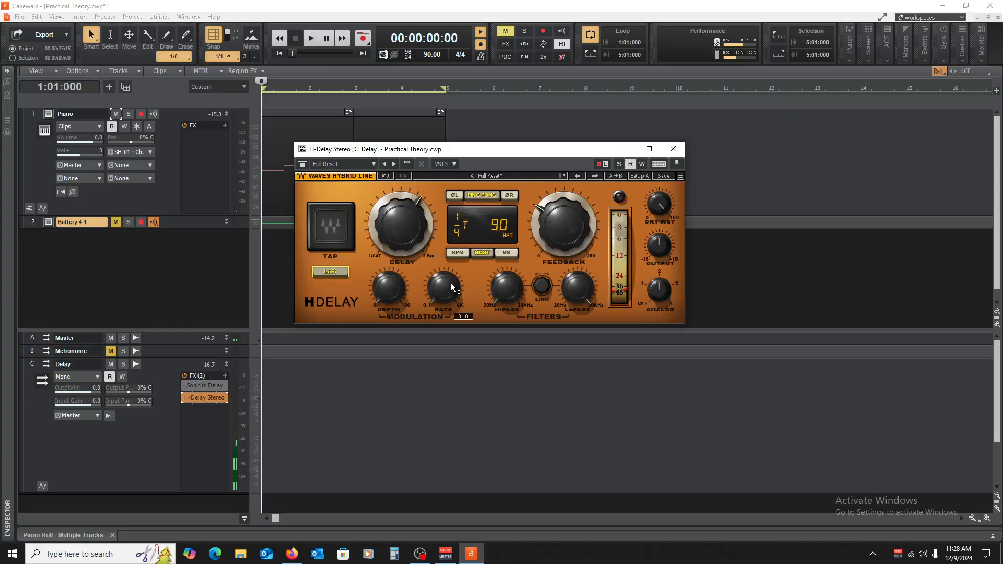
drag(504, 287, 504, 260)
drag(578, 289, 578, 316)
key(space)
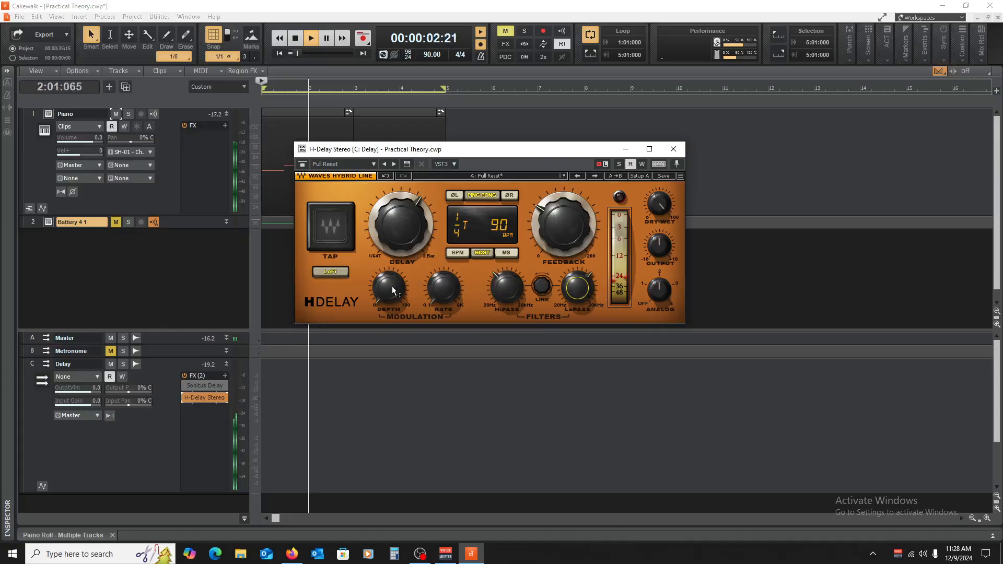
key(space)
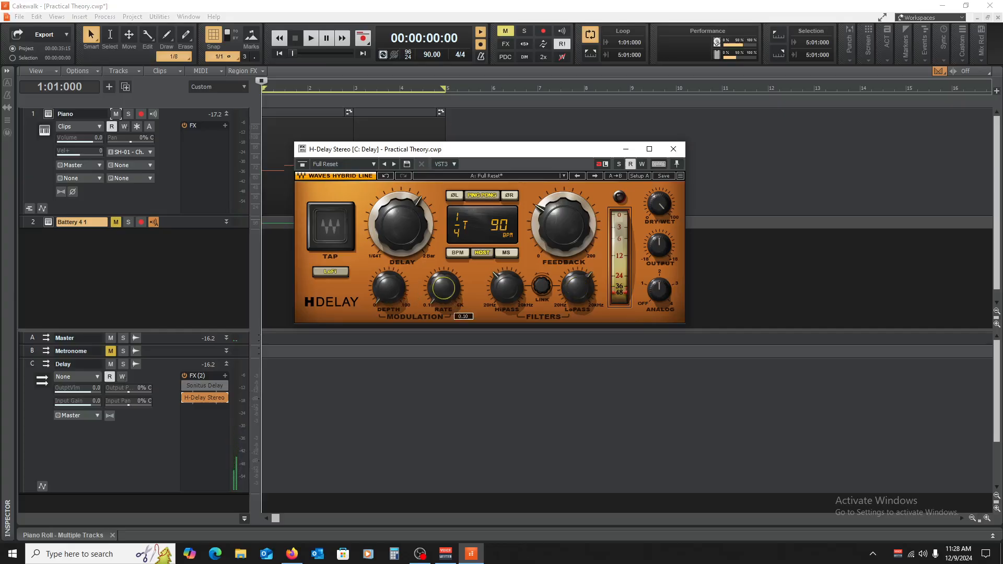
Raise H-Delay's modulation Rate and set the modulation Depth to 74.
drag(429, 296, 430, 299)
drag(449, 290, 448, 285)
mouse_move(444, 294)
mouse_move(389, 288)
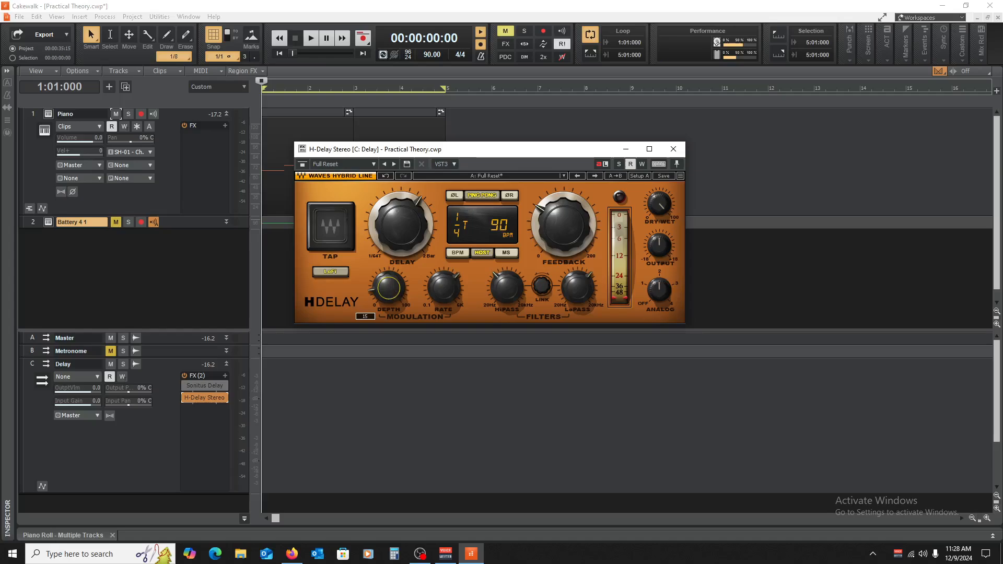
drag(389, 288, 390, 272)
drag(394, 291, 394, 306)
Play the piano while sweeping H-Delay's modulation Rate through different speeds.
key(space)
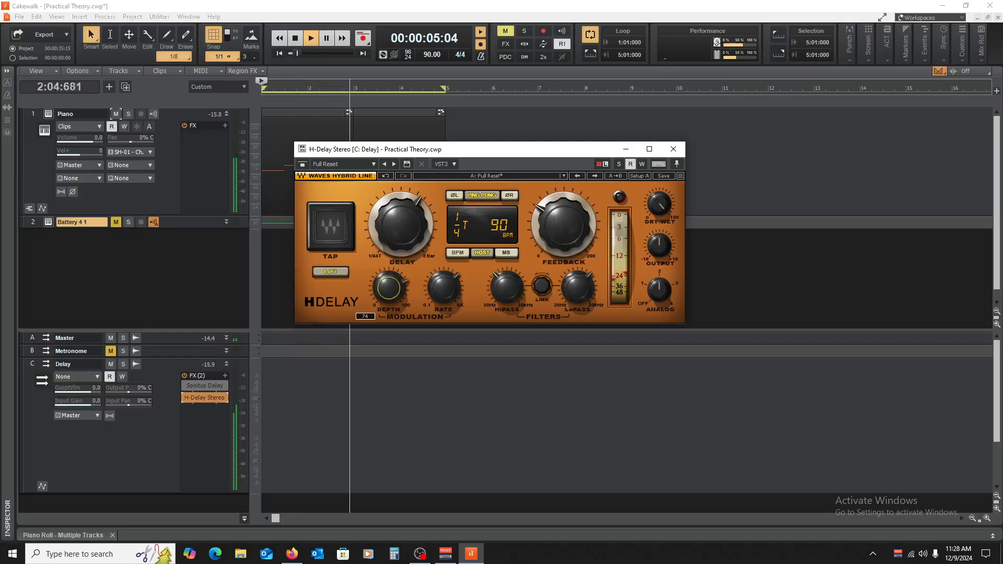
mouse_move(404, 285)
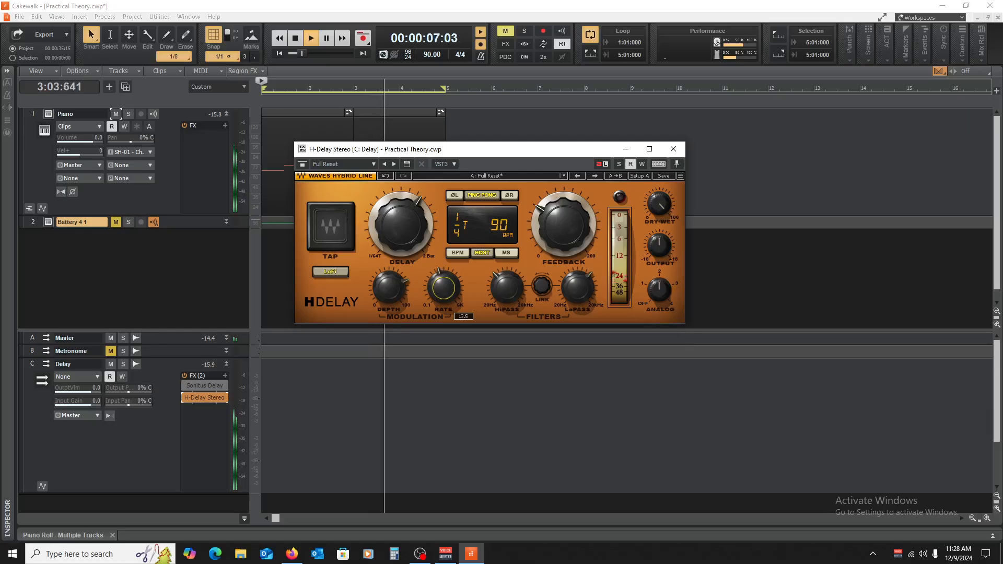
drag(450, 285, 450, 313)
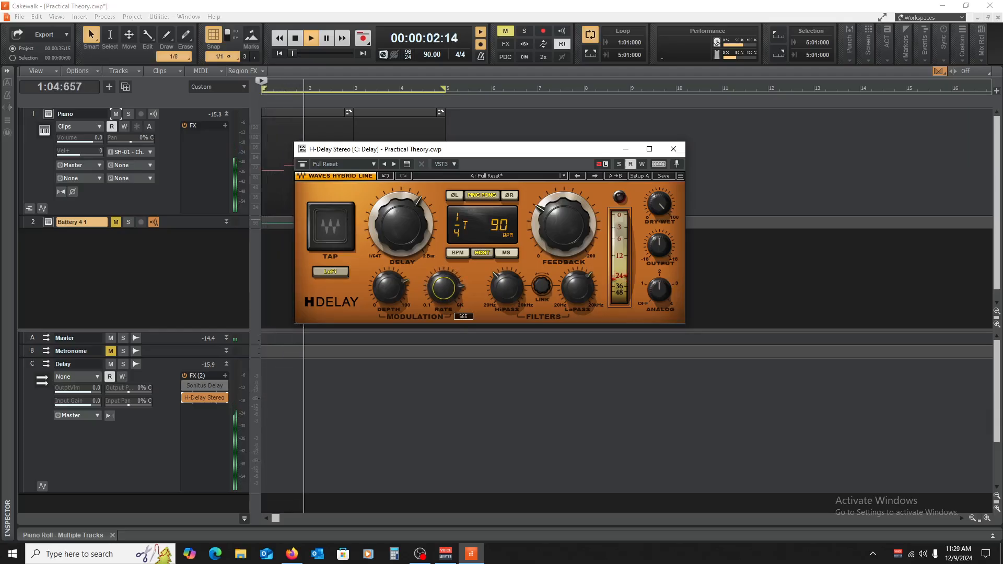
drag(447, 285, 447, 299)
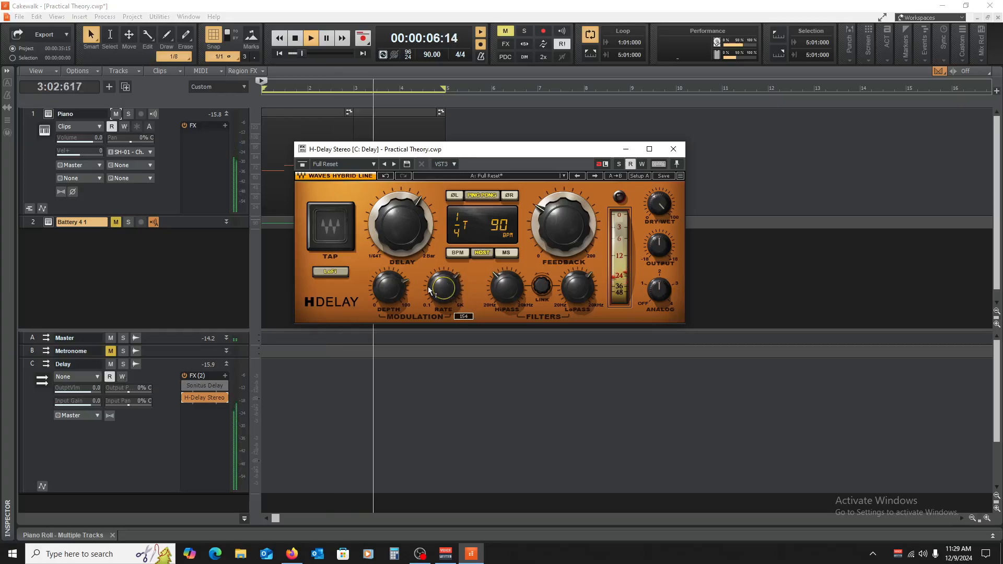
key(space)
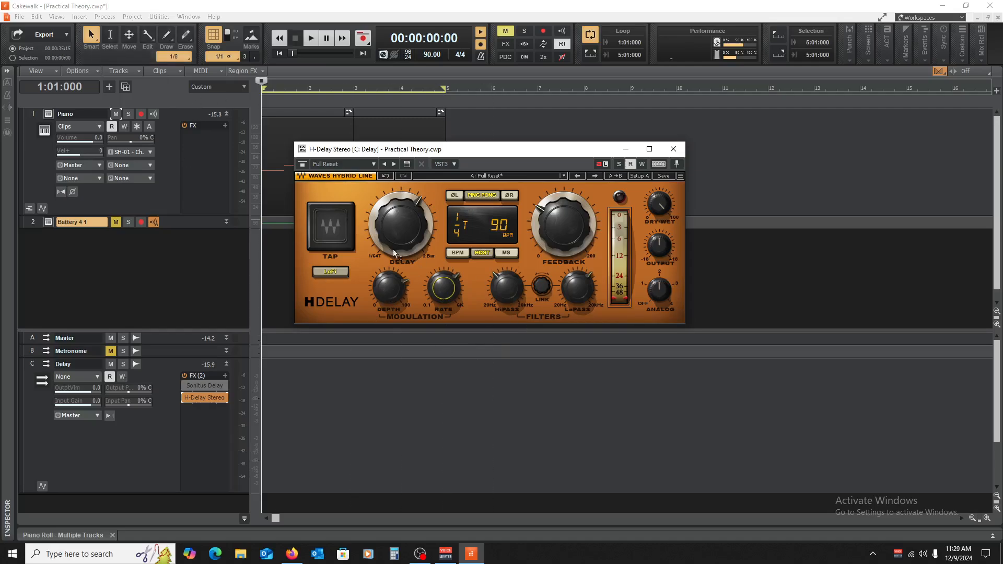
Audition the piano with a different modulation Rate and the Depth lowered to 13.
key(space)
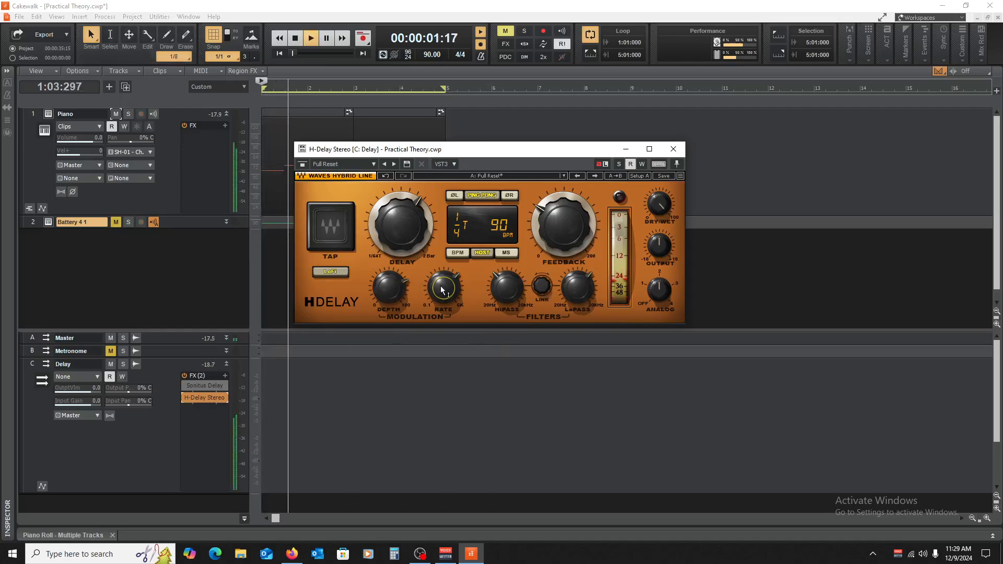
drag(443, 288, 389, 305)
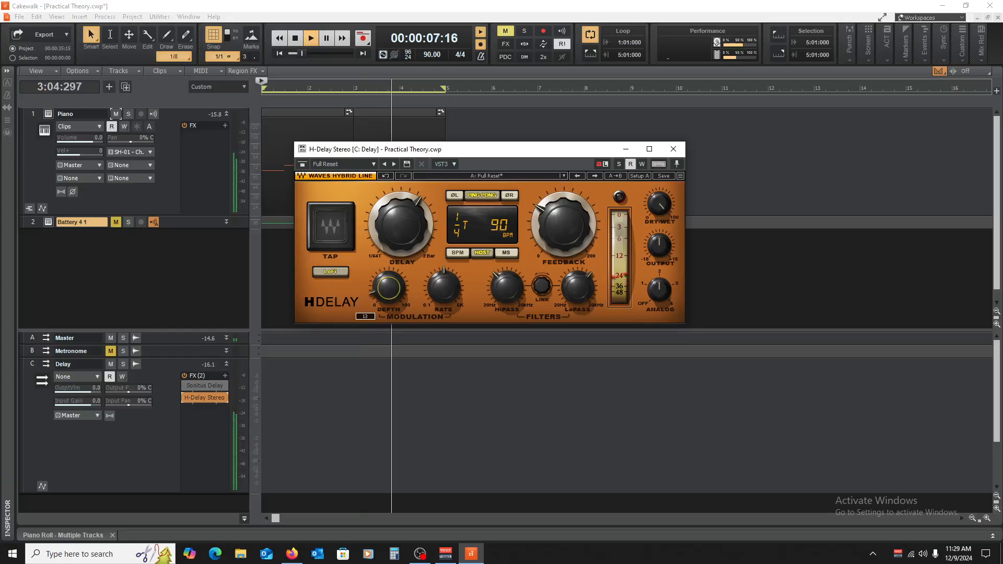
key(space)
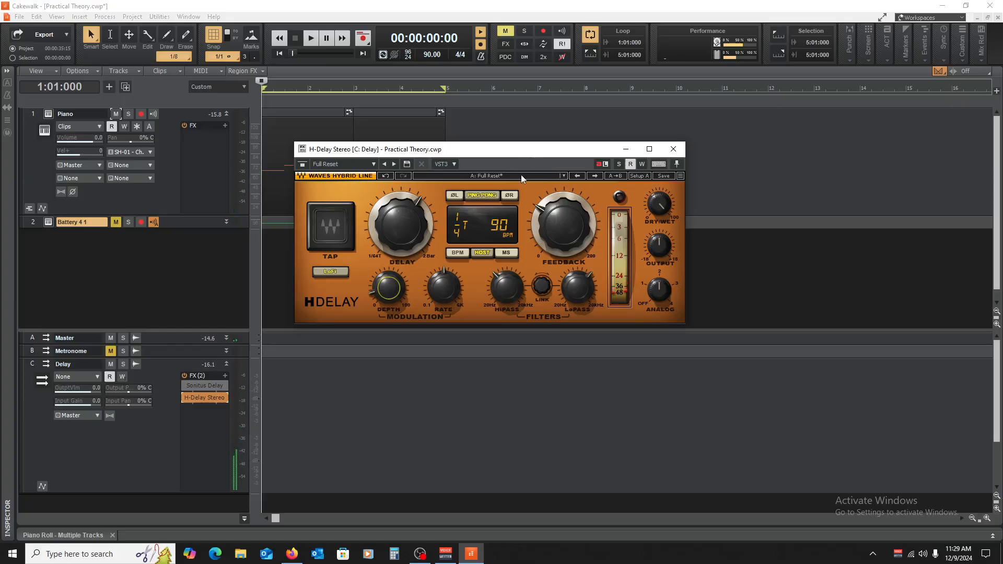
Reset H-Delay's modulation Rate and Depth to their minimum and turn off Ping Pong.
click(443, 286)
click(387, 271)
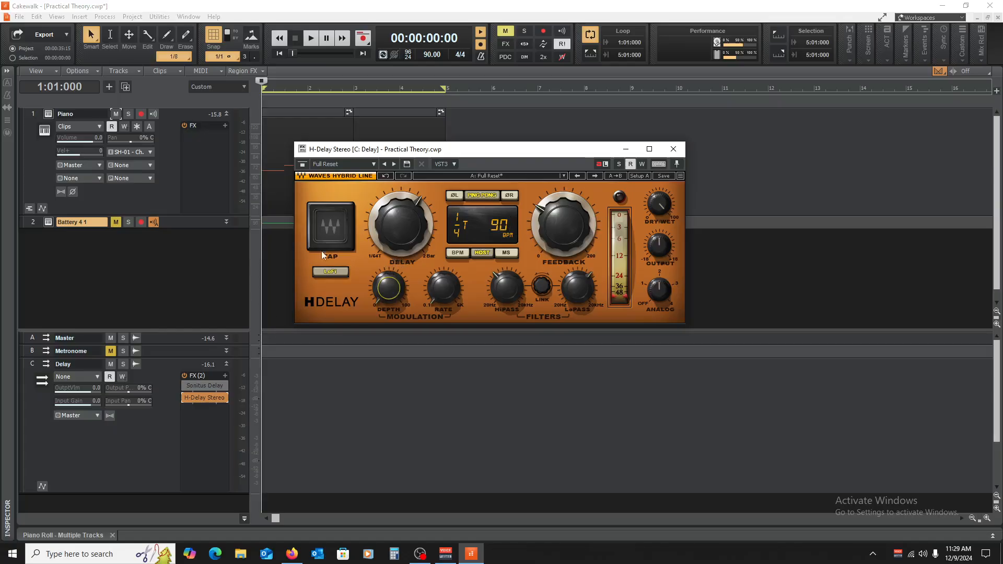
click(490, 194)
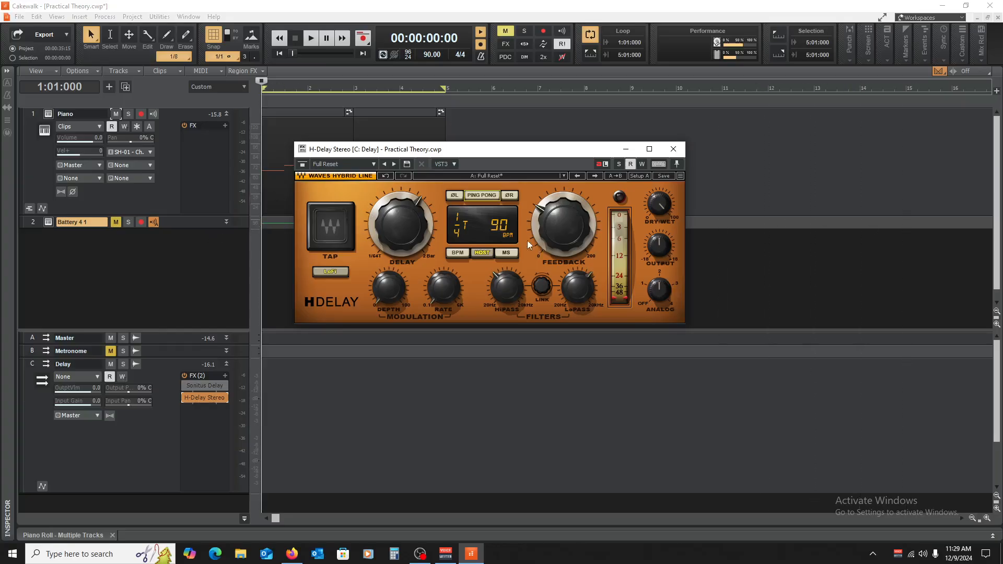
Close and bypass H-Delay, and insert SuperTap 2-Taps Stereo on the Delay bus.
click(674, 149)
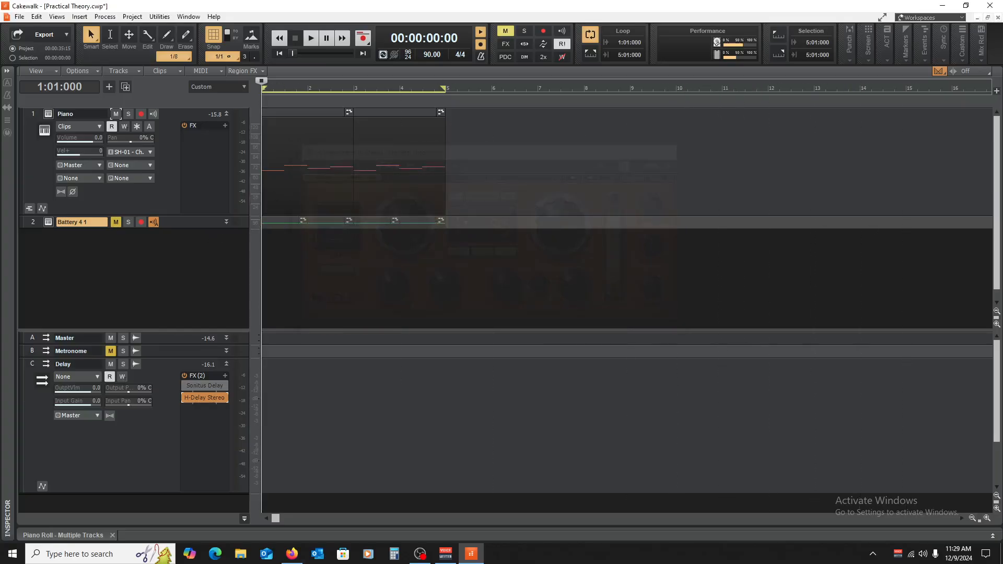
click(182, 397)
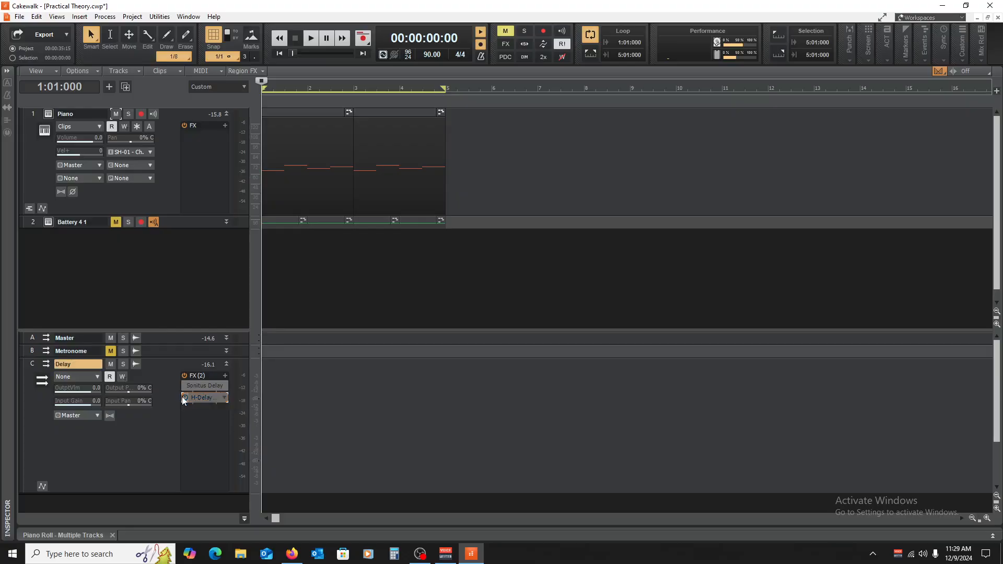
right_click(210, 422)
mouse_move(293, 315)
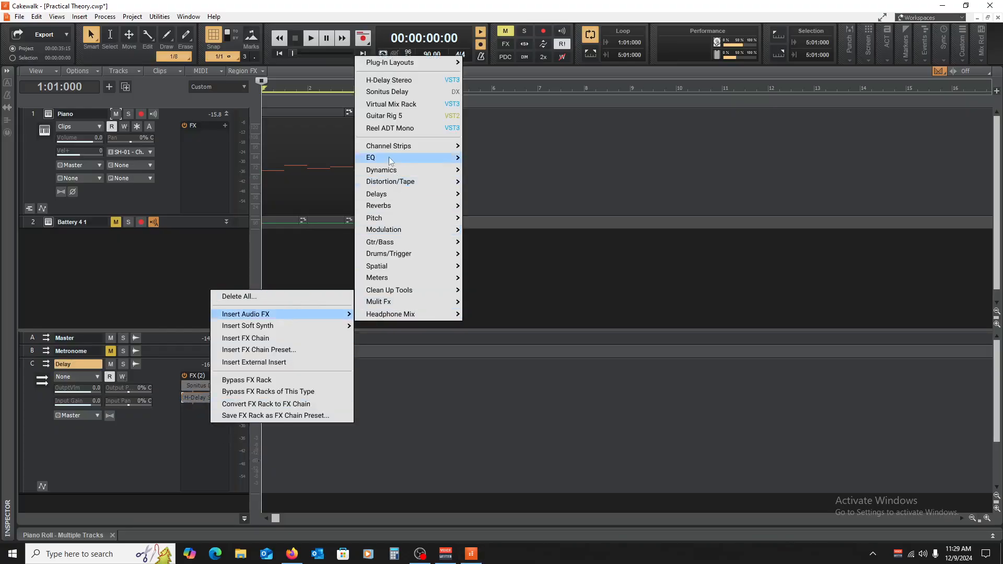
mouse_move(409, 199)
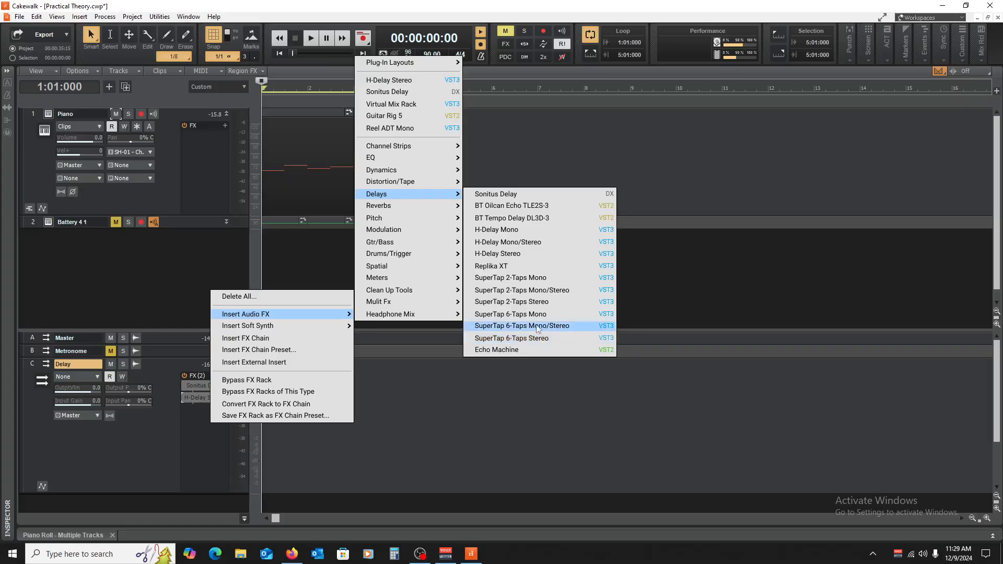
click(549, 302)
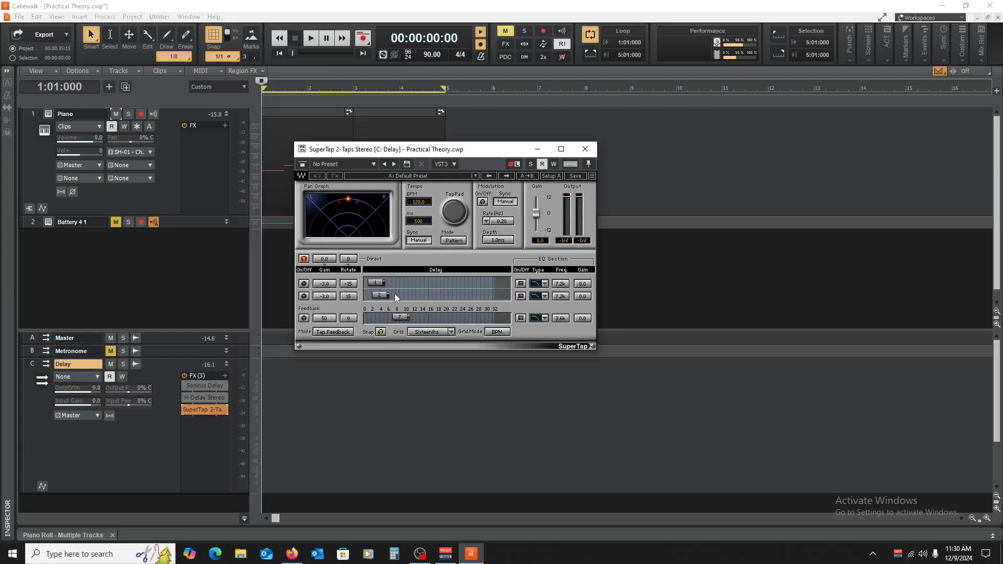
Load the Ping pong preset in SuperTap and audition the plug-in on the piano.
key(space)
key(space)
click(431, 178)
click(497, 324)
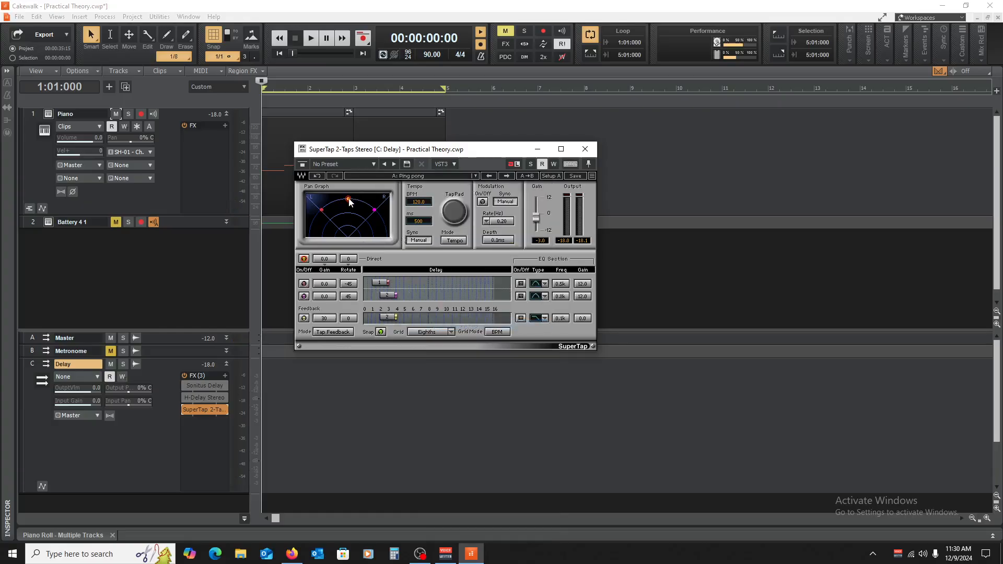
Rotate SuperTap's direct signal to -3, try the tempo sync and tap modes, and leave sync on Auto.
mouse_move(350, 203)
mouse_down()
mouse_move(349, 227)
mouse_move(346, 198)
mouse_up()
click(418, 240)
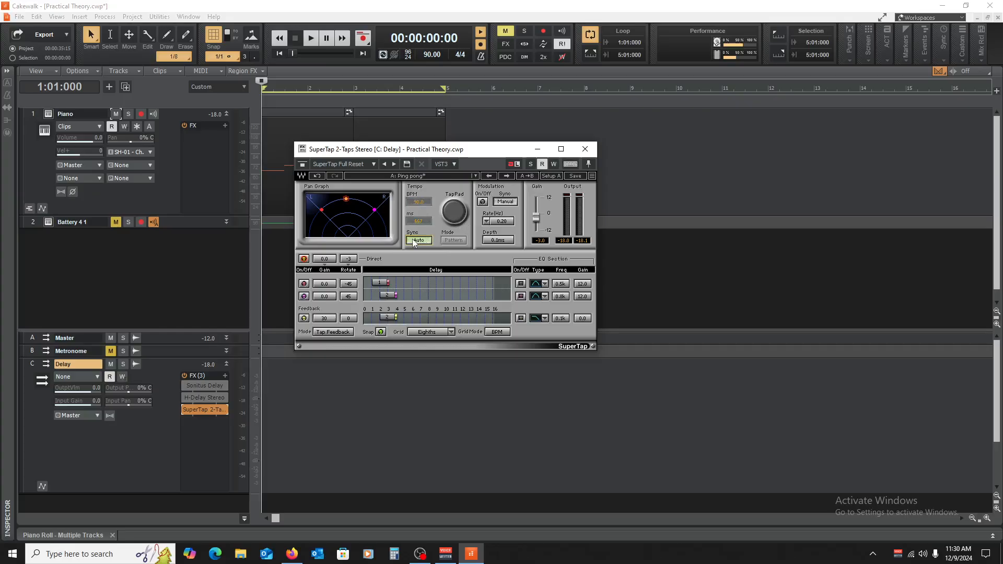
click(424, 243)
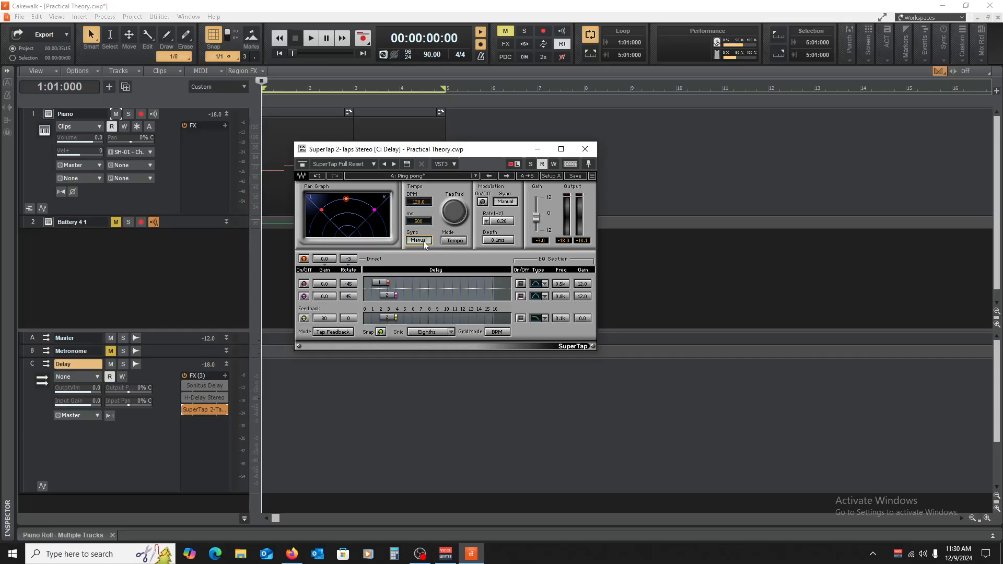
click(450, 242)
click(457, 242)
click(420, 242)
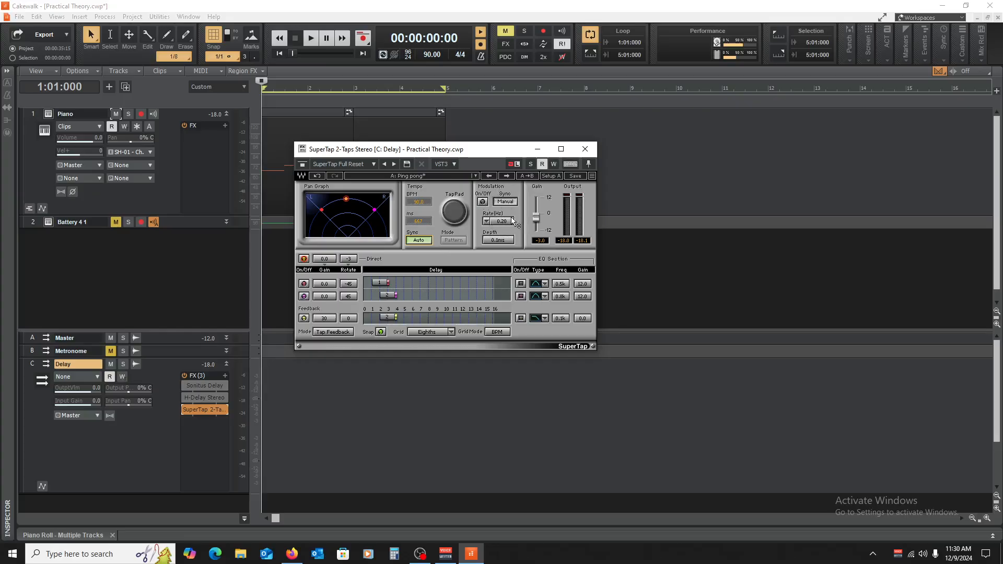
Turn on SuperTap's modulation and set its Rate to 10.02 Hz and Depth to 0.9 ms while the piano plays.
click(481, 203)
key(space)
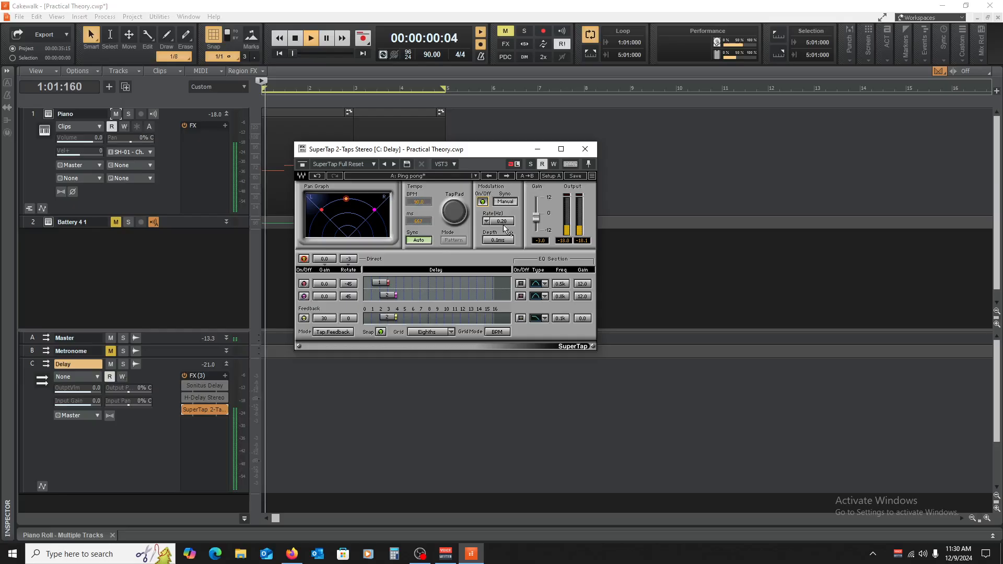
drag(505, 221, 504, 167)
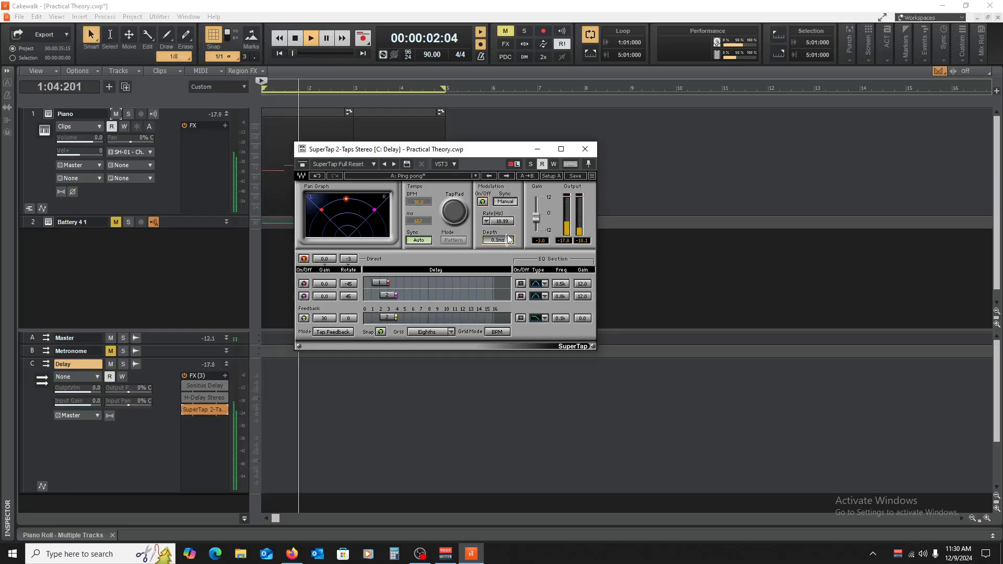
mouse_move(502, 241)
mouse_down()
mouse_move(504, 219)
mouse_move(500, 248)
mouse_move(501, 220)
mouse_move(484, 236)
mouse_up()
key(space)
click(487, 222)
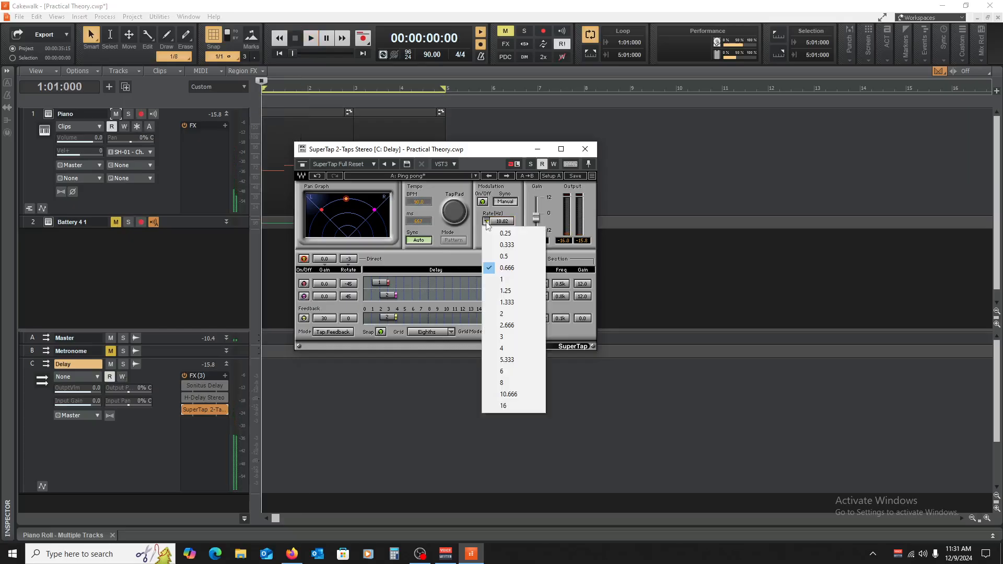
click(479, 219)
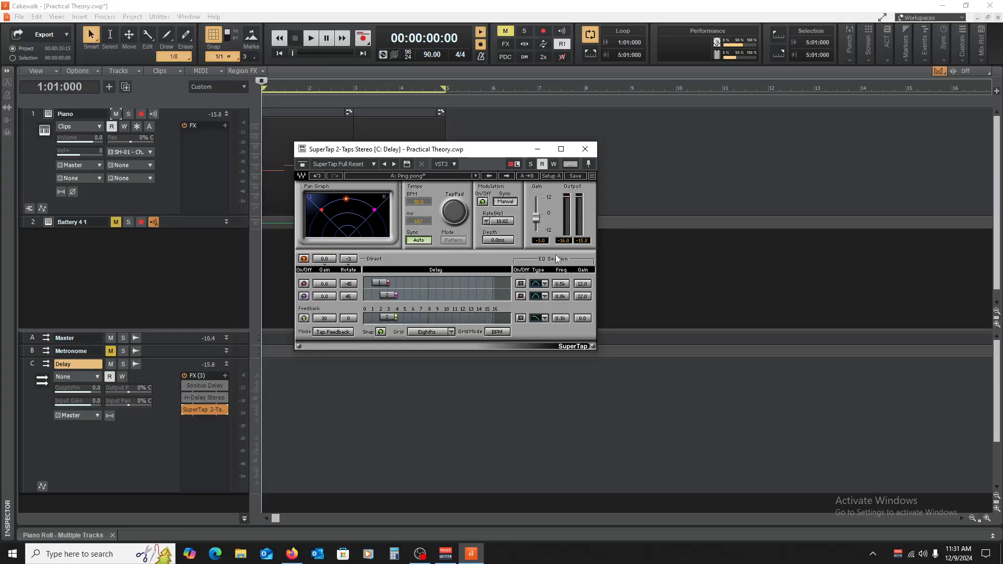
Check the first tap's EQ filter types and try other rotation angles during playback, returning the tap to -45.
click(546, 284)
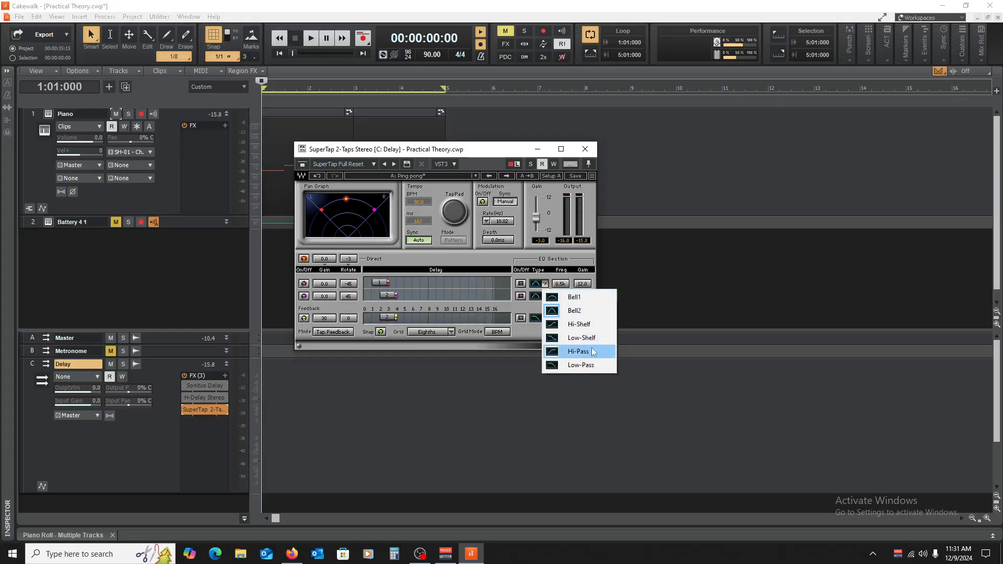
click(494, 253)
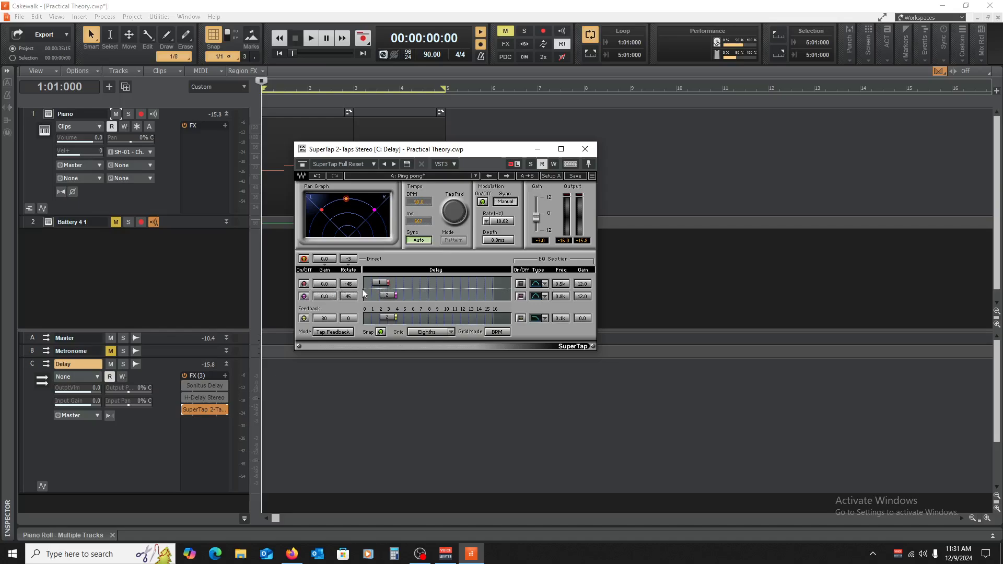
key(space)
drag(351, 286, 352, 286)
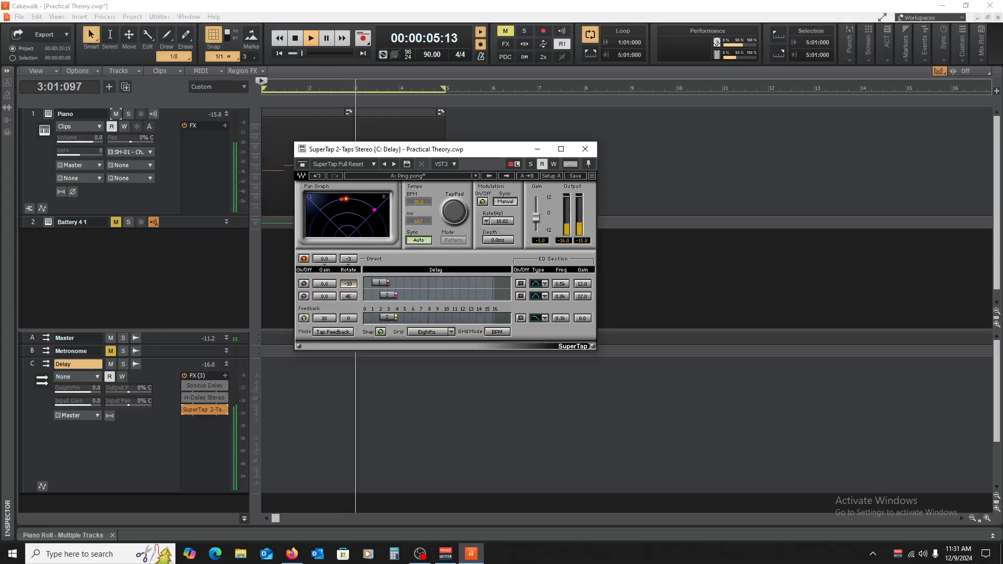
key(space)
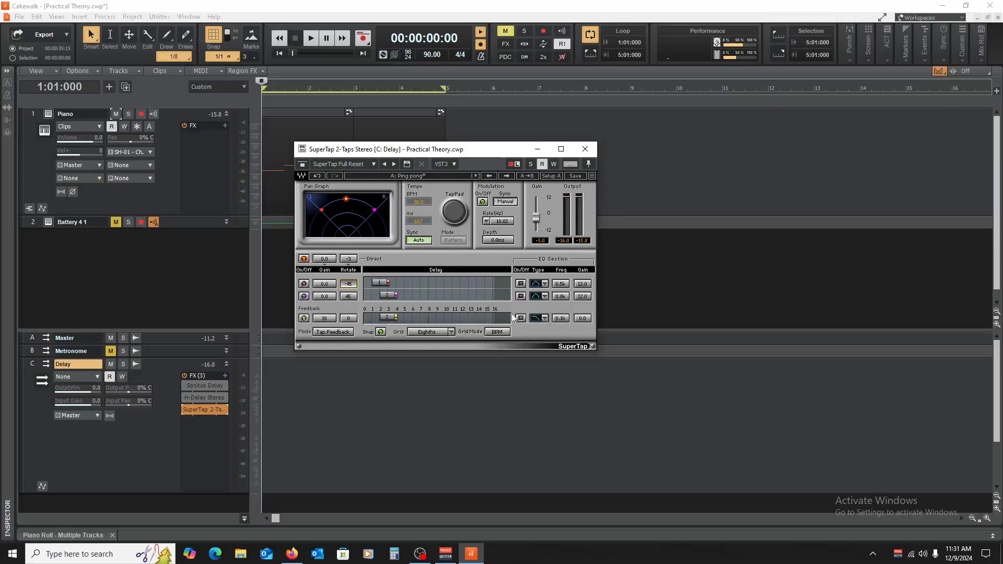
Enable the EQ on both taps and set the first to Hi-Pass and the second to Low-Pass during playback.
click(521, 284)
click(521, 296)
key(space)
click(544, 283)
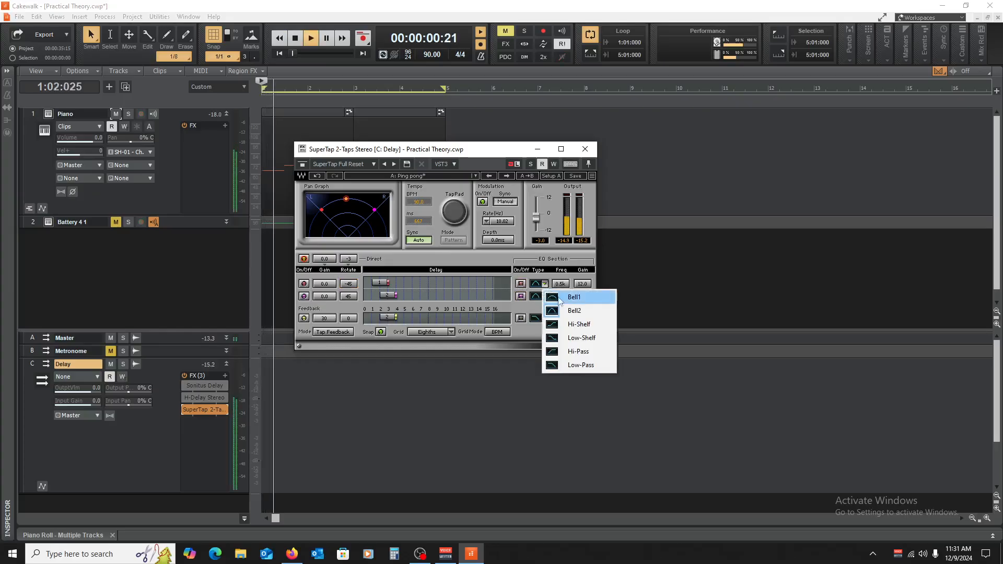
click(562, 352)
click(543, 297)
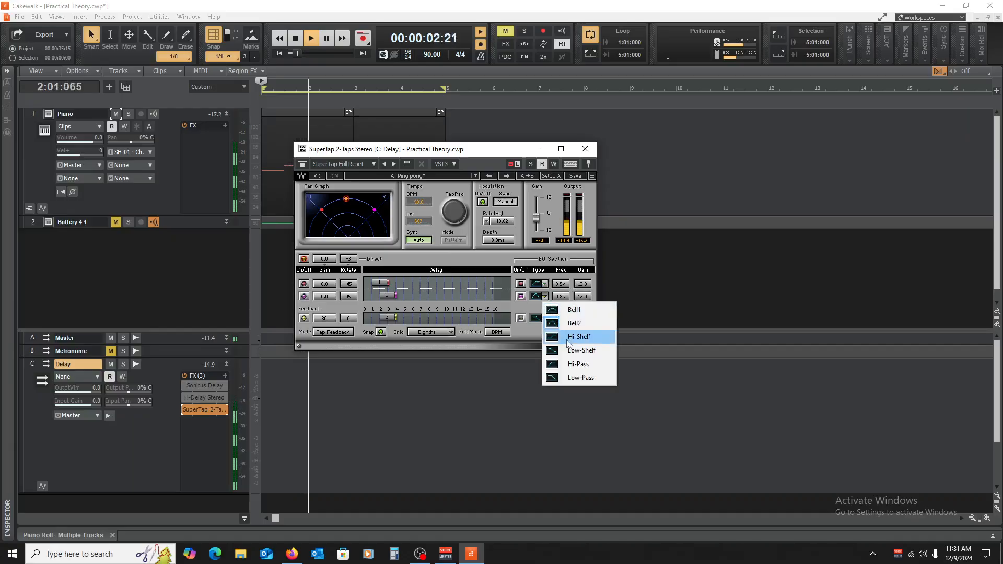
click(585, 377)
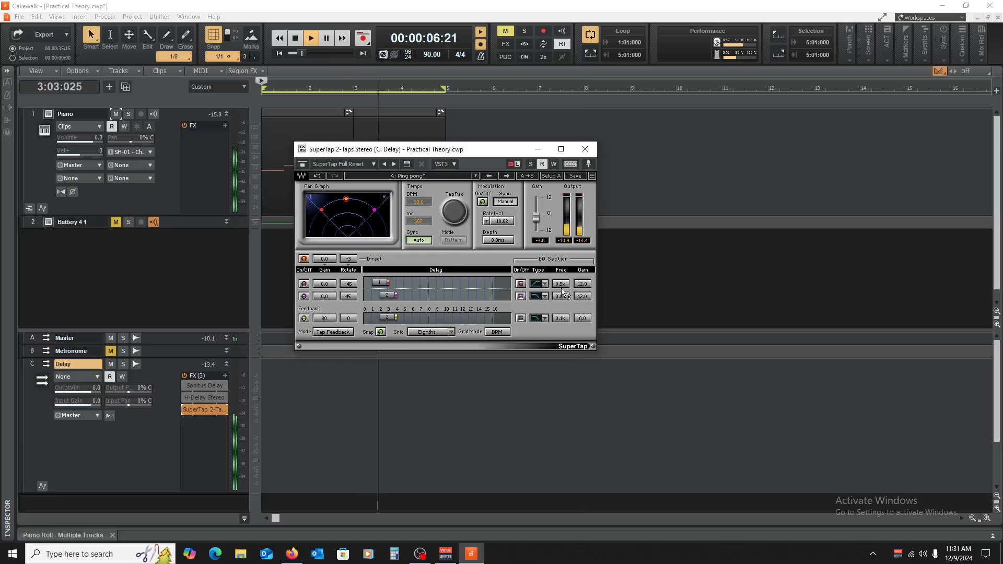
Raise the EQ frequencies of both SuperTap taps and set the delay grid to Quarters, auditioning with the piano.
drag(561, 284, 567, 303)
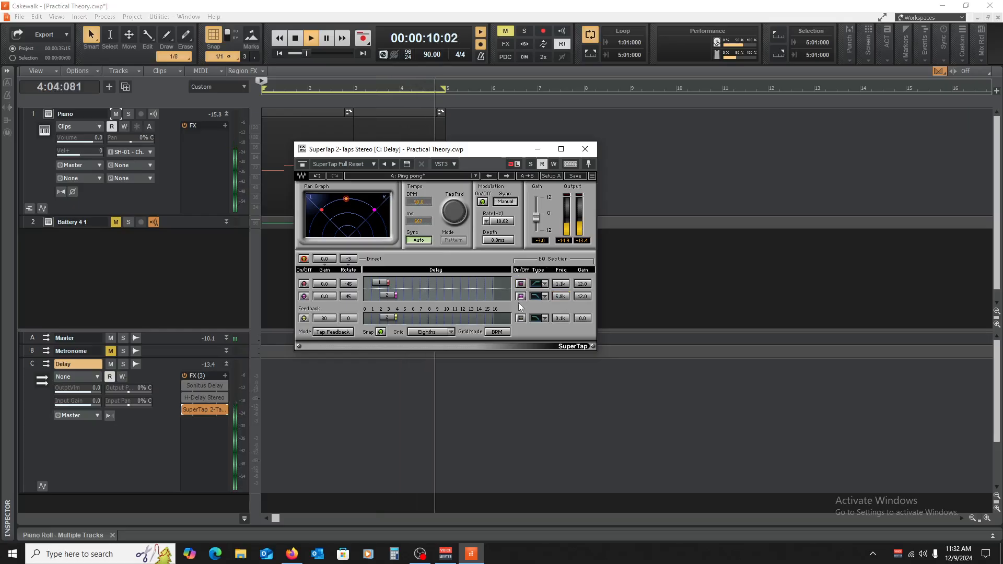
key(space)
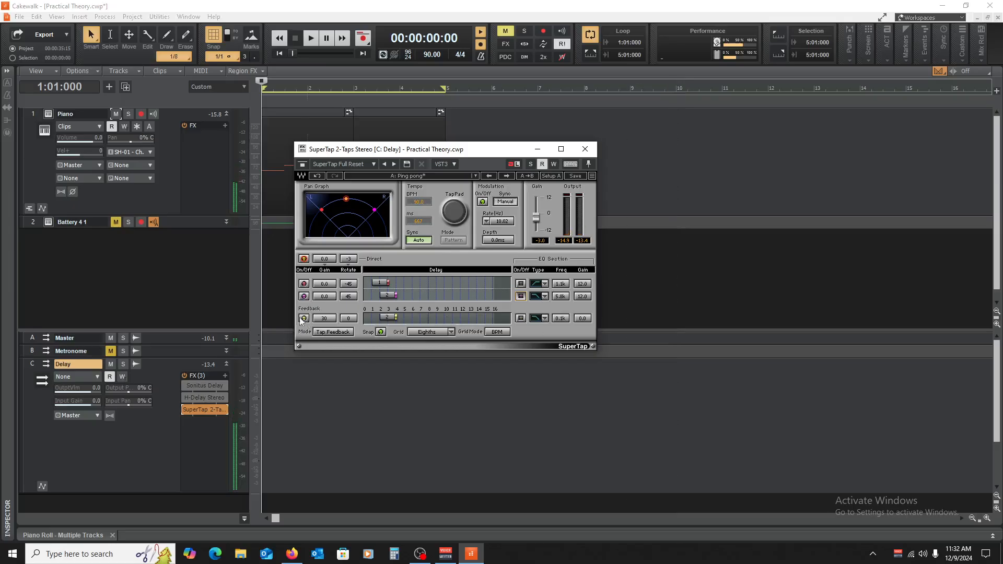
click(451, 332)
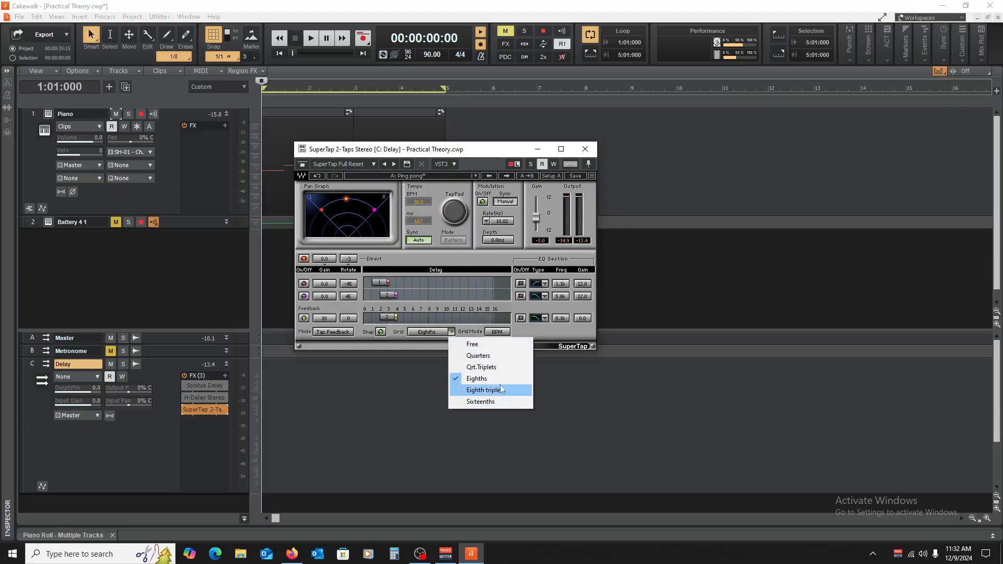
click(495, 356)
key(space)
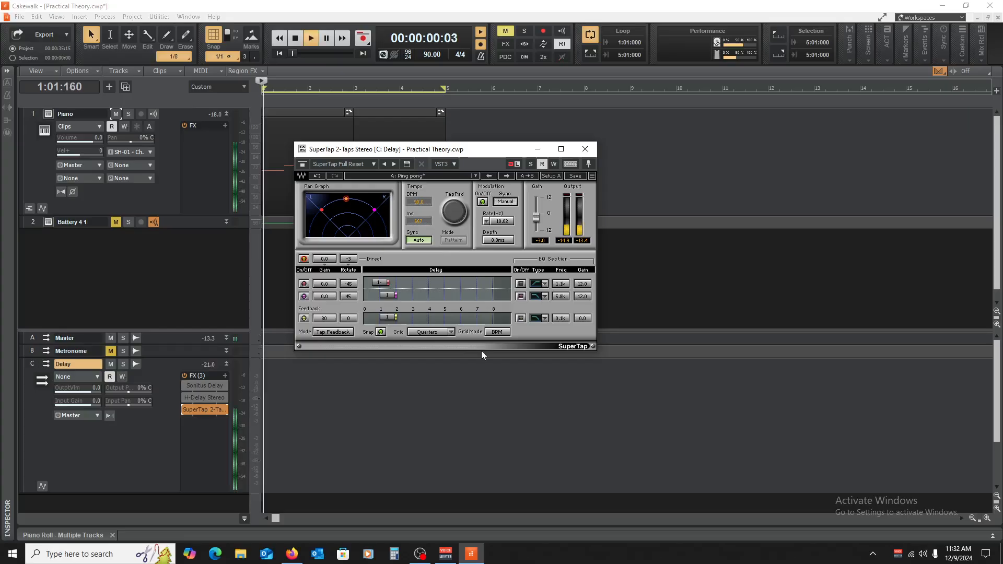
key(space)
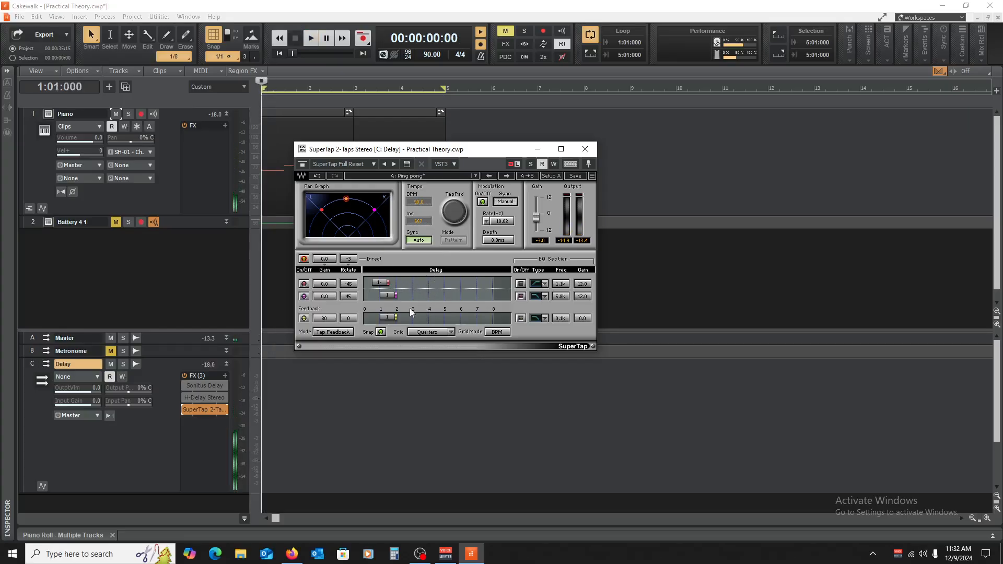
Try SuperTap's Norm feedback mode and return it to Tap Feedback.
click(336, 331)
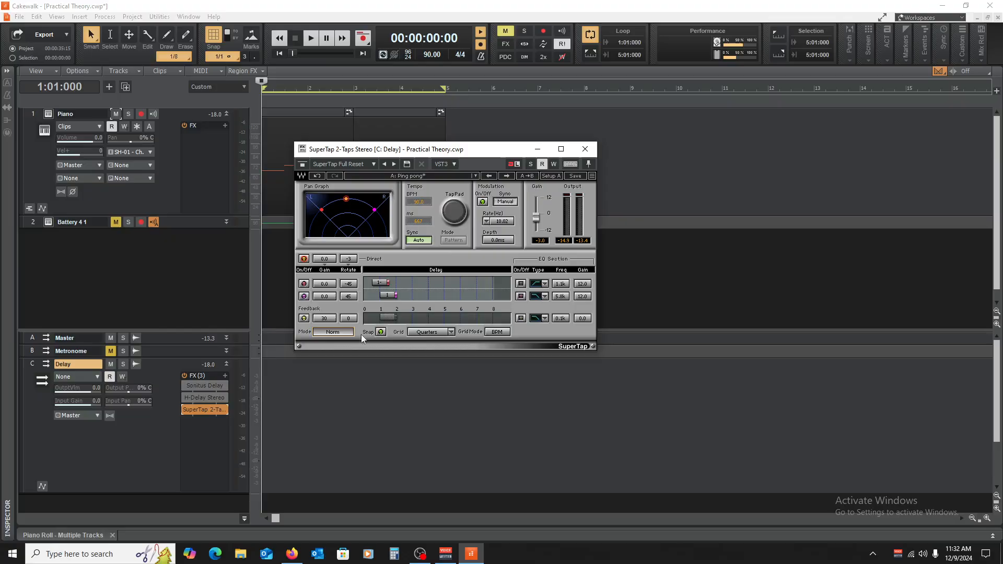
click(335, 331)
click(333, 334)
click(333, 334)
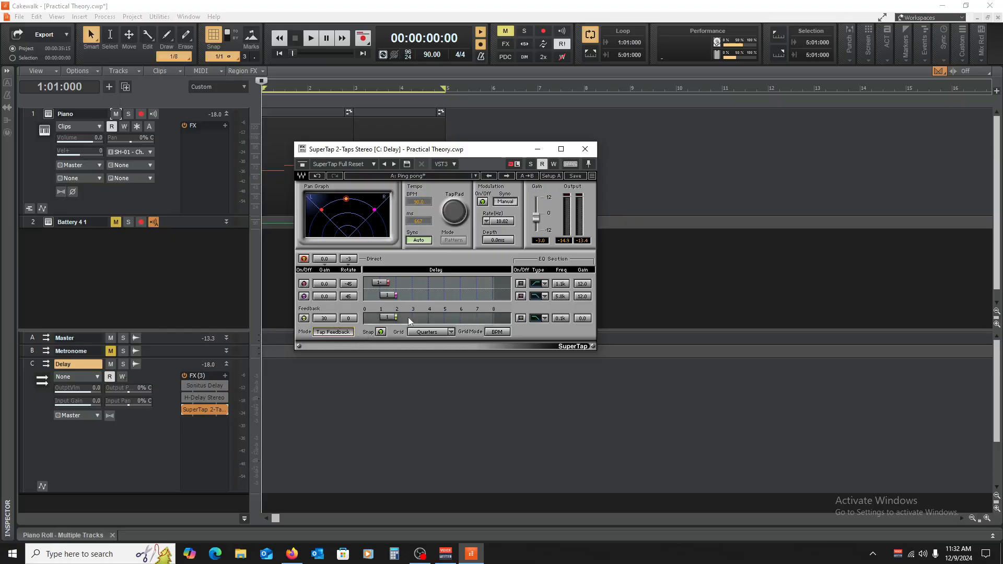
Move SuperTap's feedback delay to about 7 on the quarter grid and set the feedback gain to 16 during playback.
key(space)
drag(390, 317, 468, 318)
drag(328, 320, 365, 319)
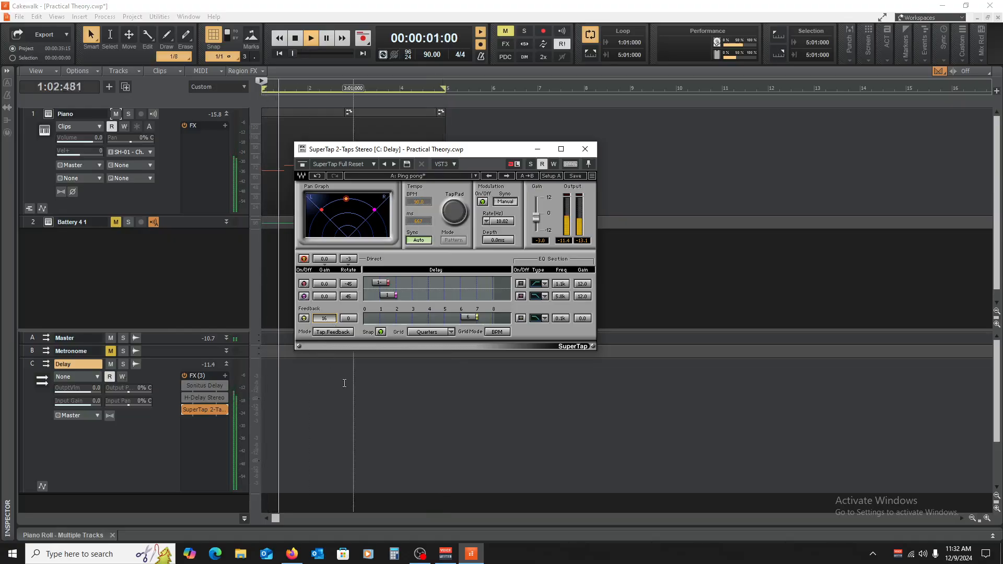
key(space)
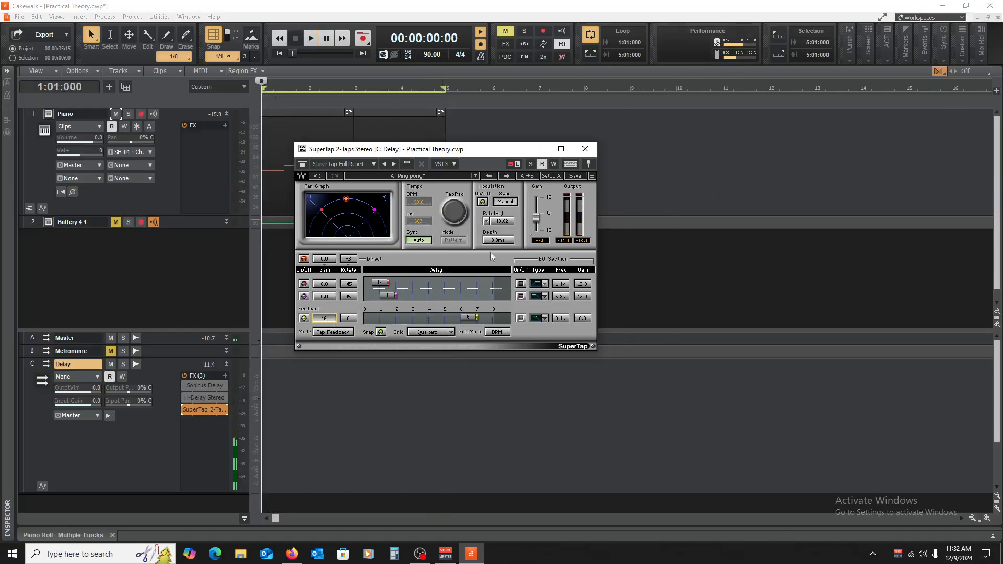
Close the SuperTap window and take a brief look at the Sonitus Delay on the Delay bus.
click(585, 151)
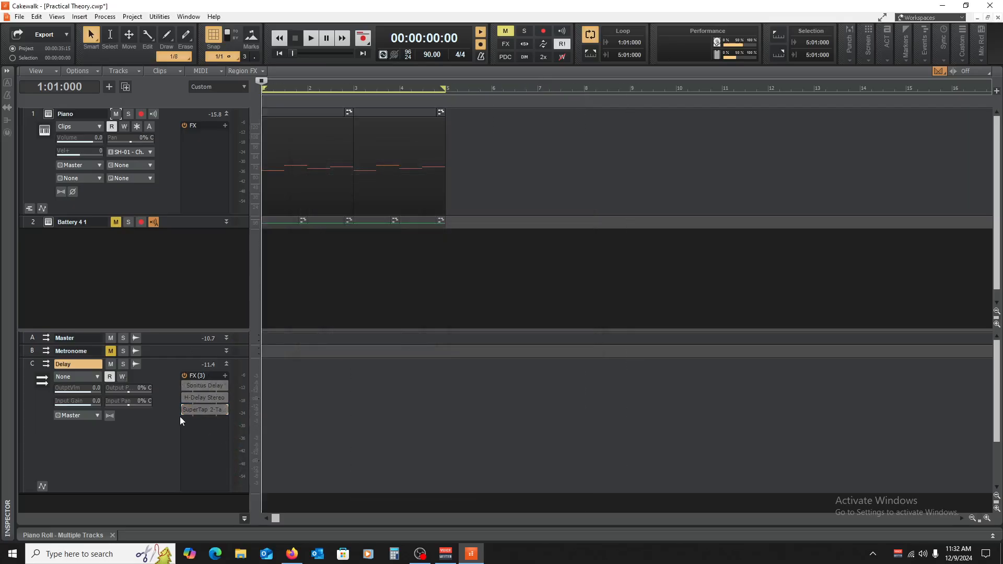
double_click(203, 387)
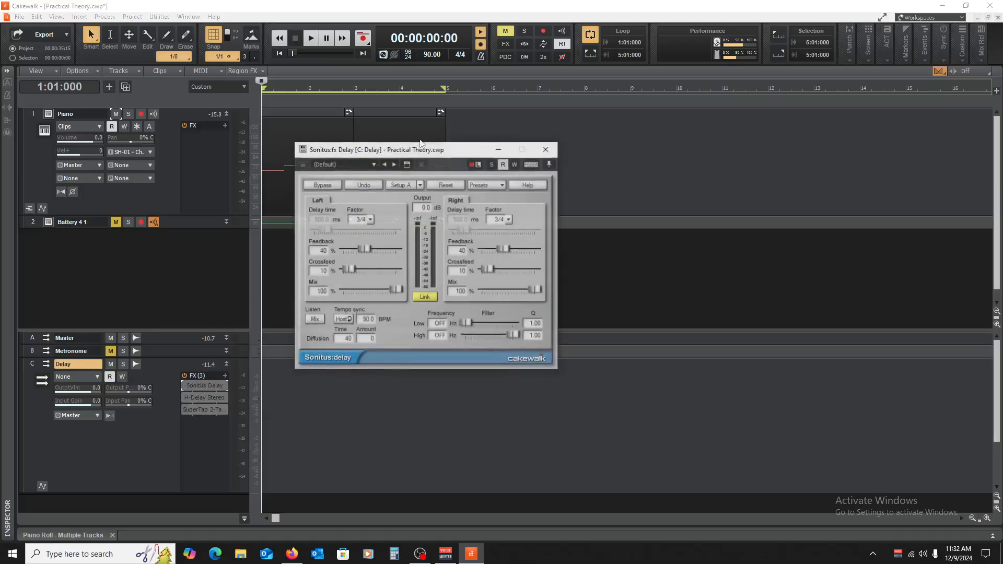
click(547, 149)
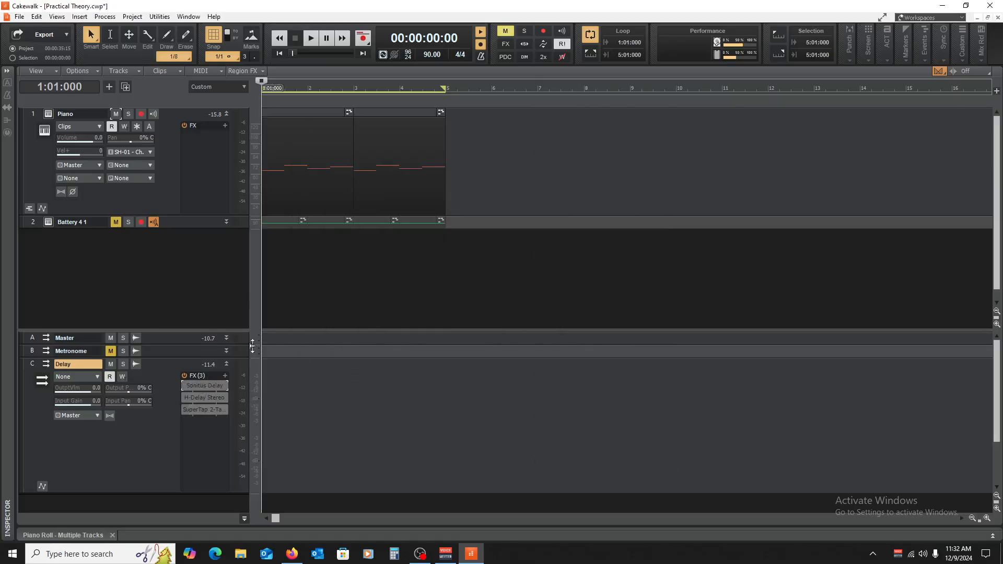
Insert the BT Oilcan Echo TLE2S-3 delay on the Delay bus.
right_click(203, 445)
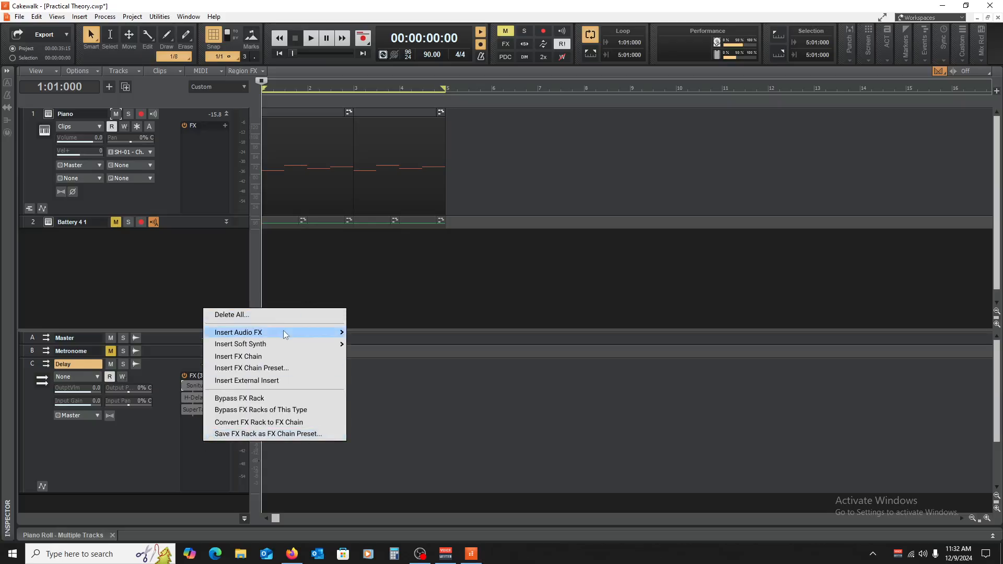
mouse_move(285, 334)
mouse_move(441, 214)
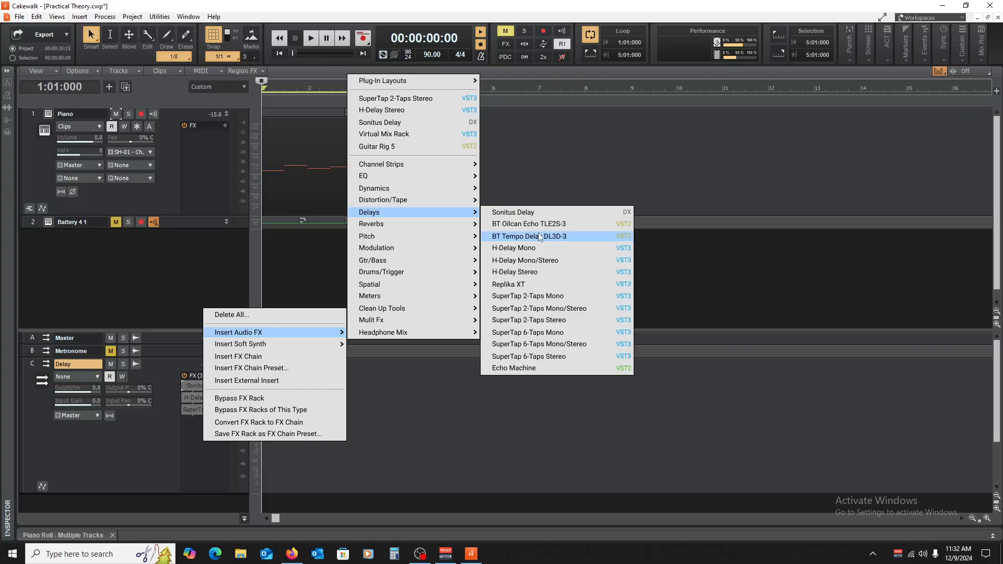
click(570, 225)
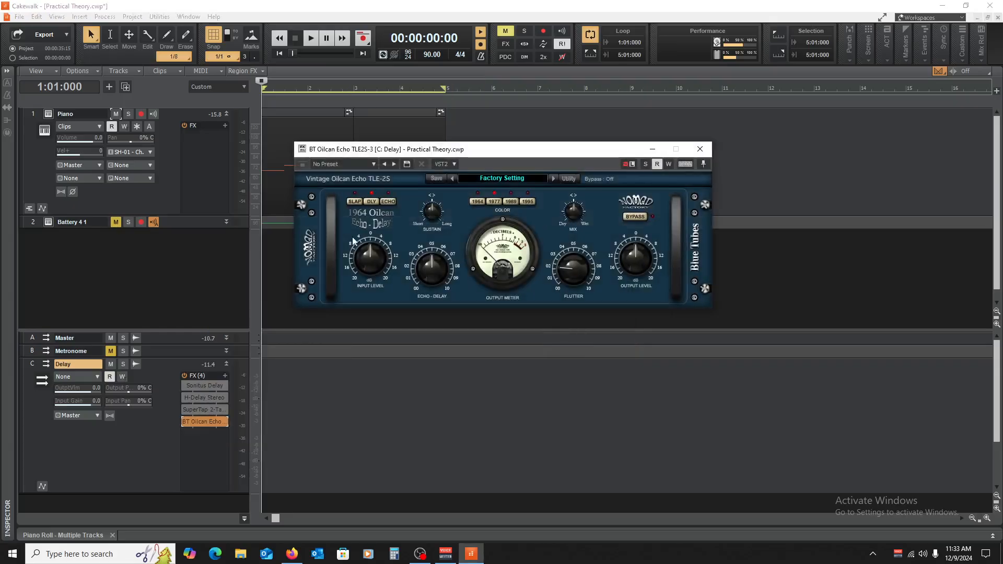
Play the piano and set the Oilcan Echo's Mix to 10.0, mode to Echo and color to 1995.
key(space)
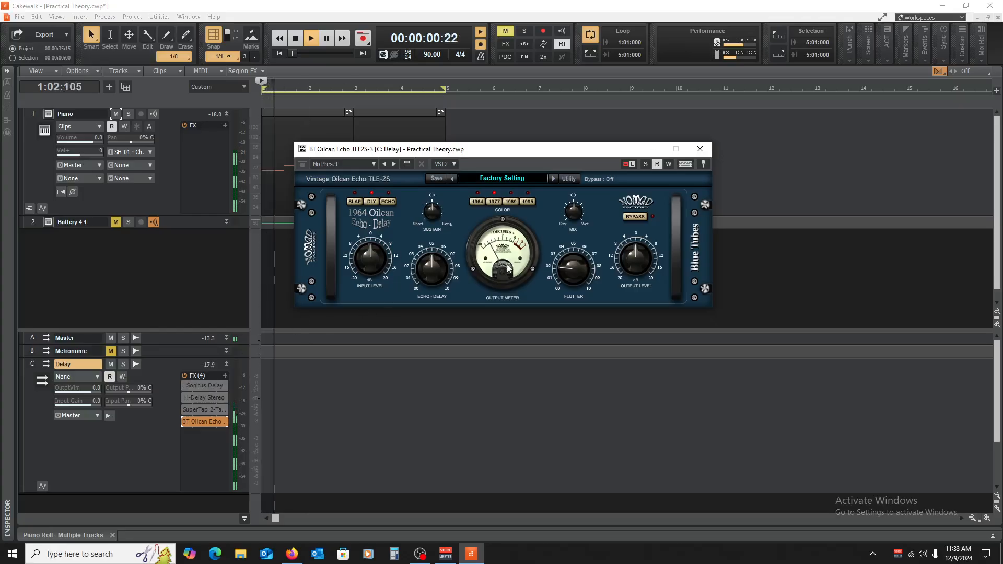
drag(574, 153, 581, 231)
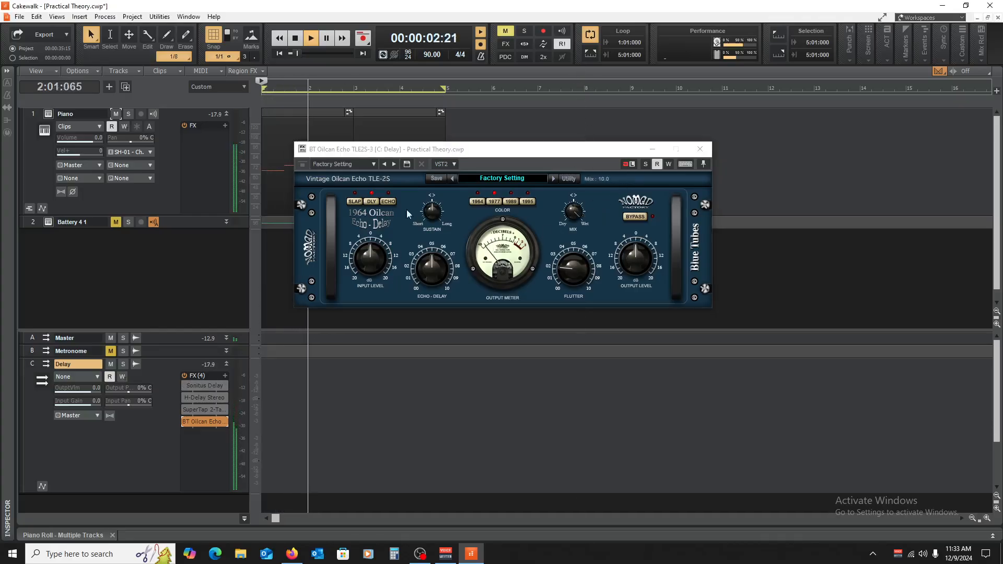
click(388, 202)
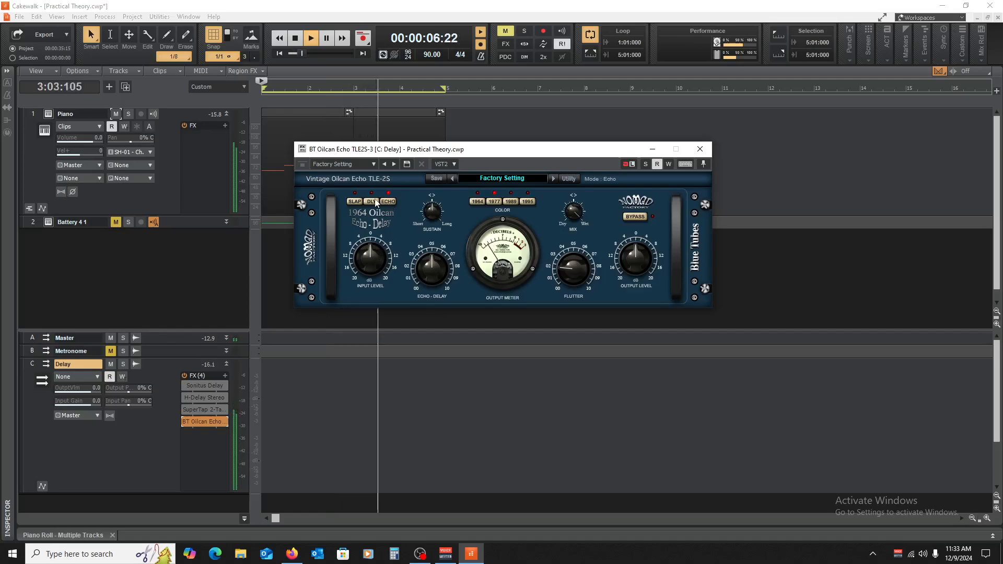
click(525, 204)
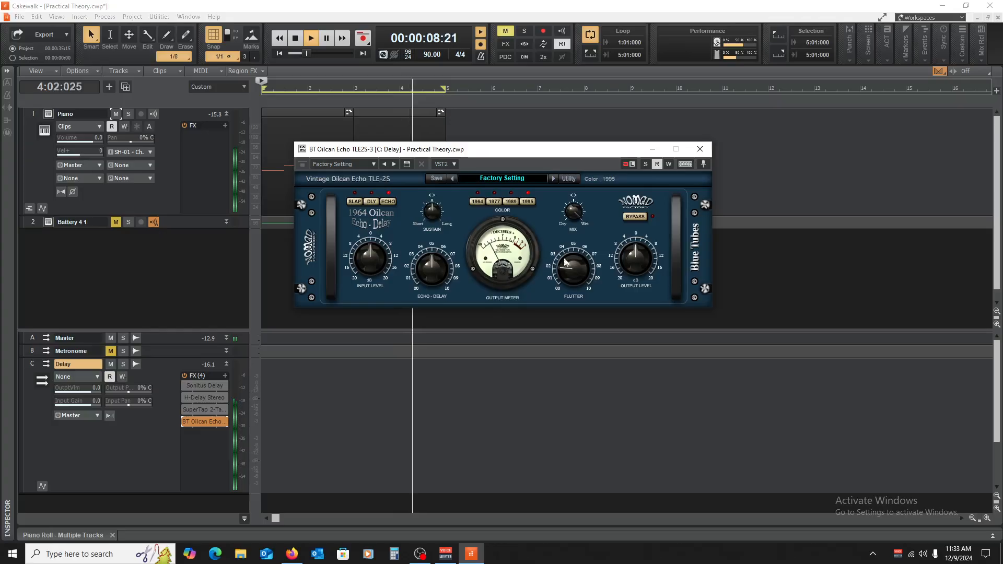
Raise the Oilcan Echo's Flutter and try different Echo-Delay amounts, leaving it at 7.1 before stopping playback.
drag(566, 263, 578, 208)
drag(433, 267, 438, 333)
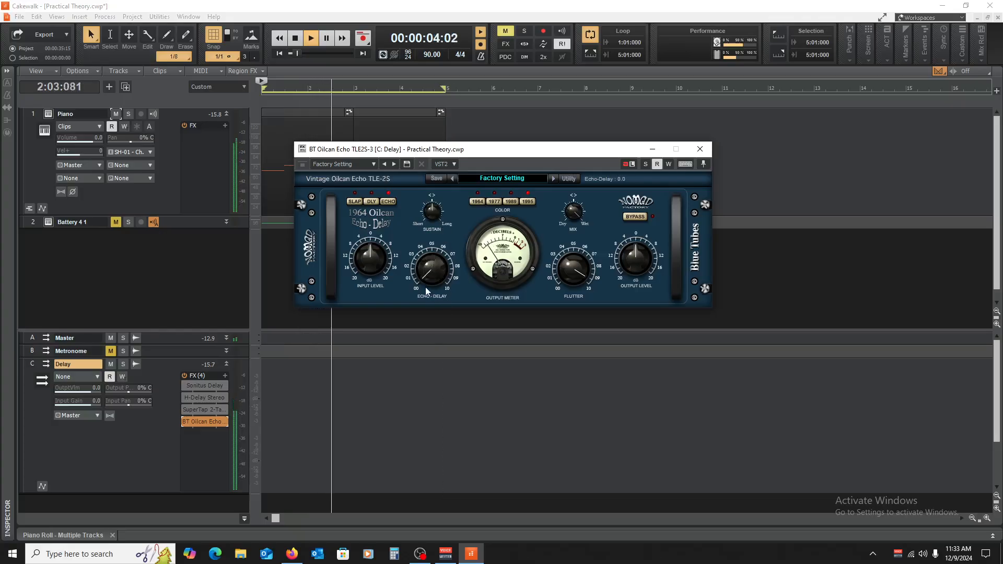
mouse_move(439, 271)
mouse_down()
mouse_move(442, 209)
mouse_move(448, 278)
mouse_move(446, 224)
mouse_move(481, 273)
mouse_move(444, 286)
mouse_up()
key(space)
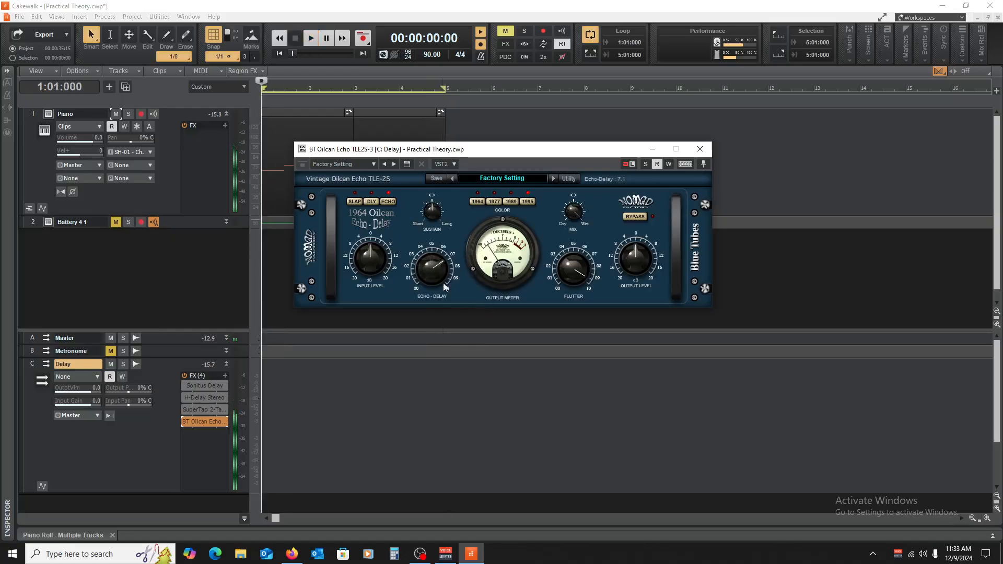
Switch from the Oilcan Echo to H-Delay Stereo, enable it, and try higher feedback with a 1/16 triplet delay during playback.
click(700, 150)
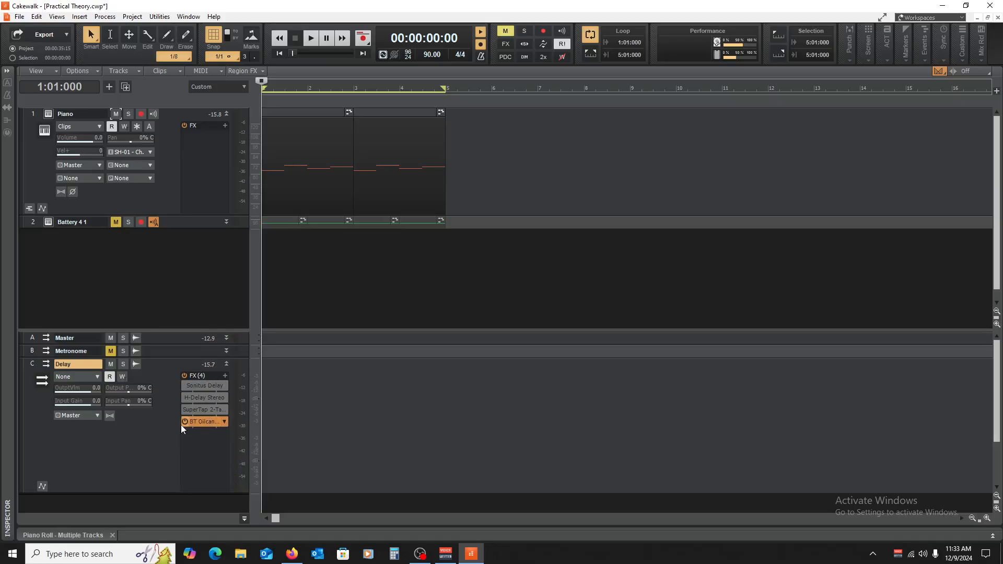
double_click(197, 397)
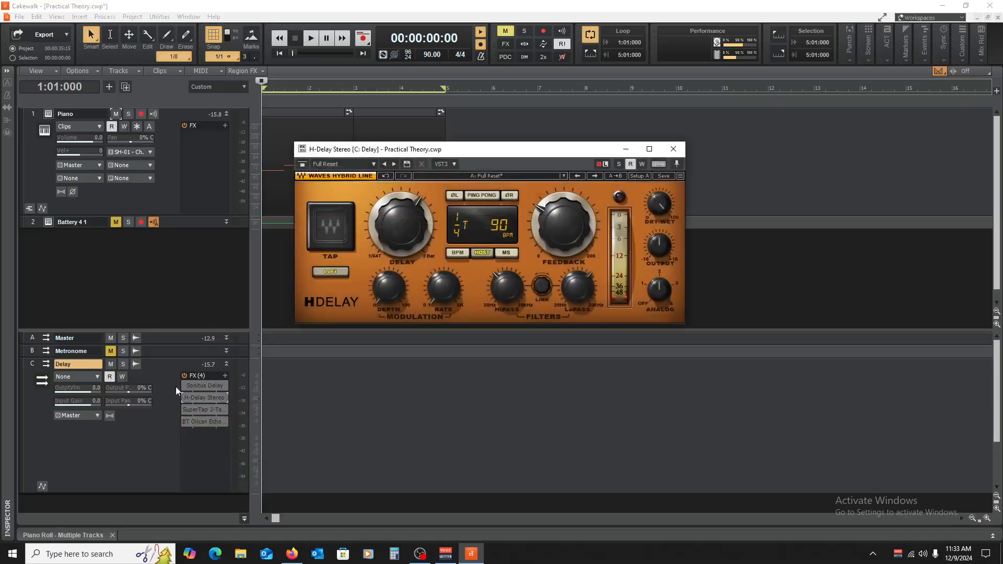
click(189, 400)
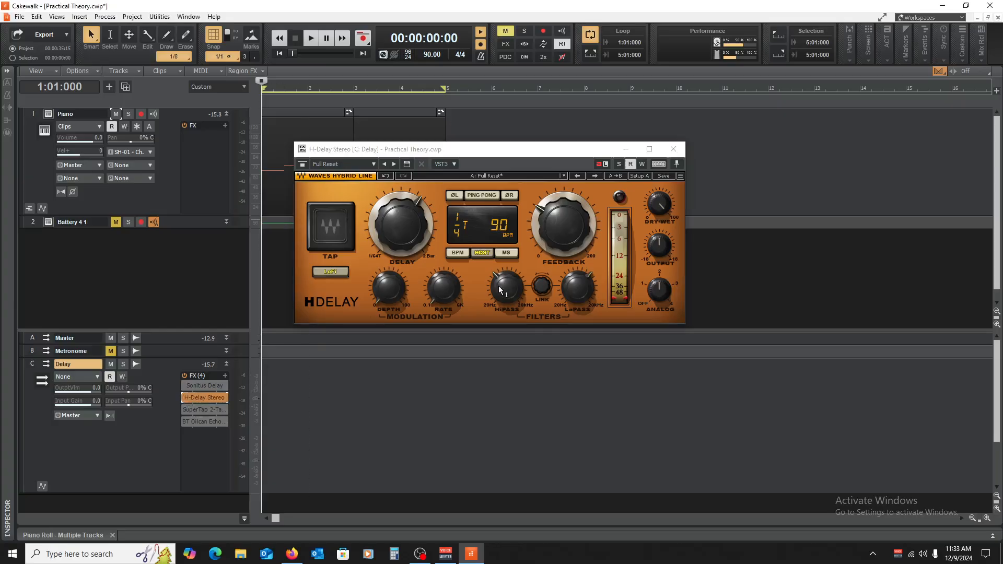
key(space)
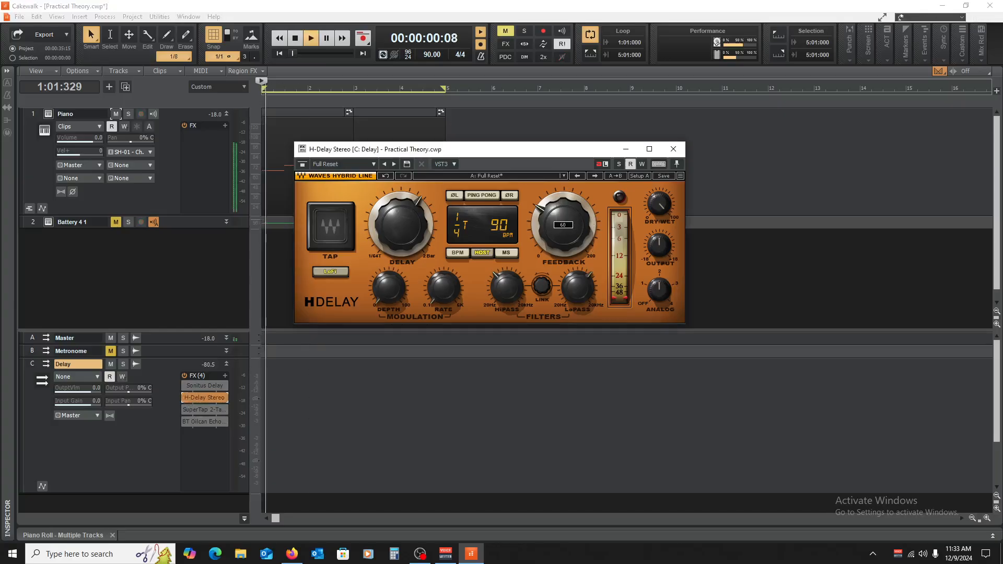
mouse_move(410, 230)
mouse_down()
mouse_move(410, 264)
mouse_move(410, 201)
mouse_move(410, 244)
mouse_up()
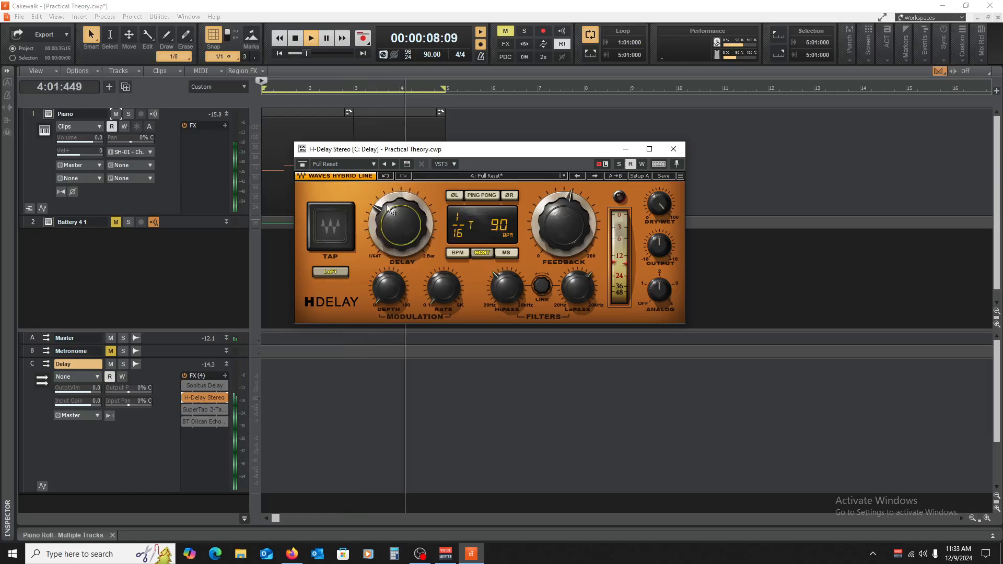
key(space)
Close H-Delay and delete all four delay plug-ins from the Delay bus one by one.
click(672, 152)
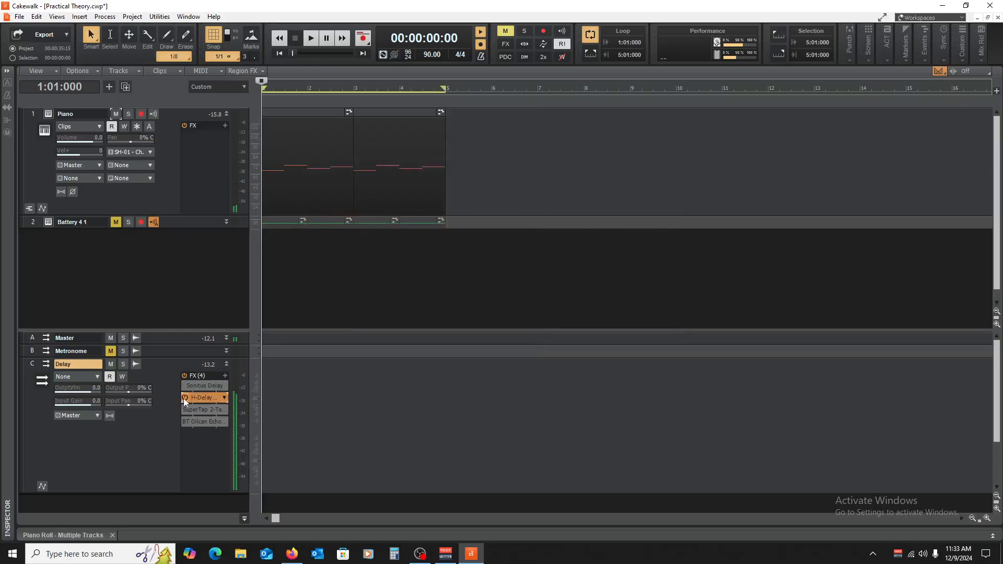
click(185, 398)
right_click(206, 398)
click(232, 211)
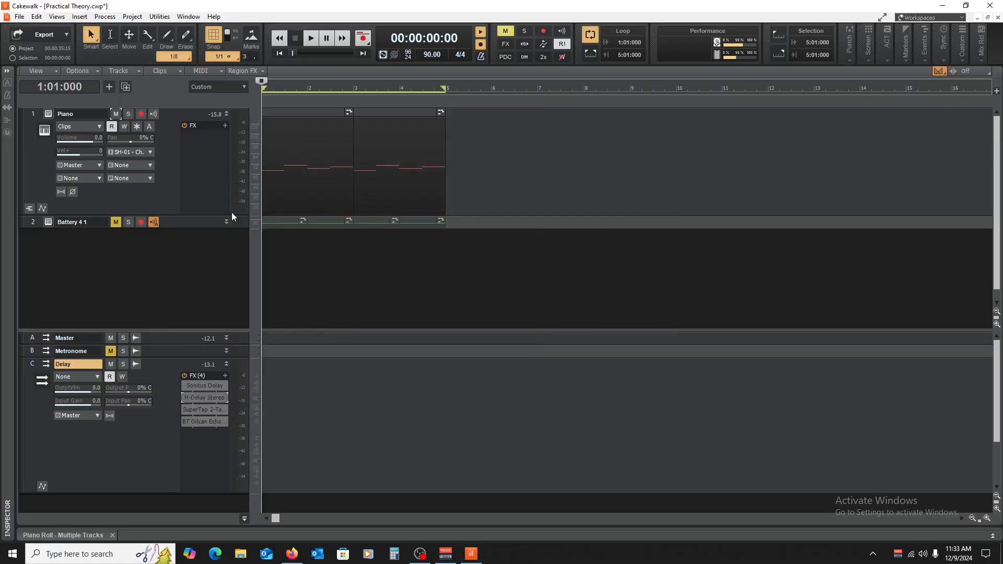
right_click(197, 400)
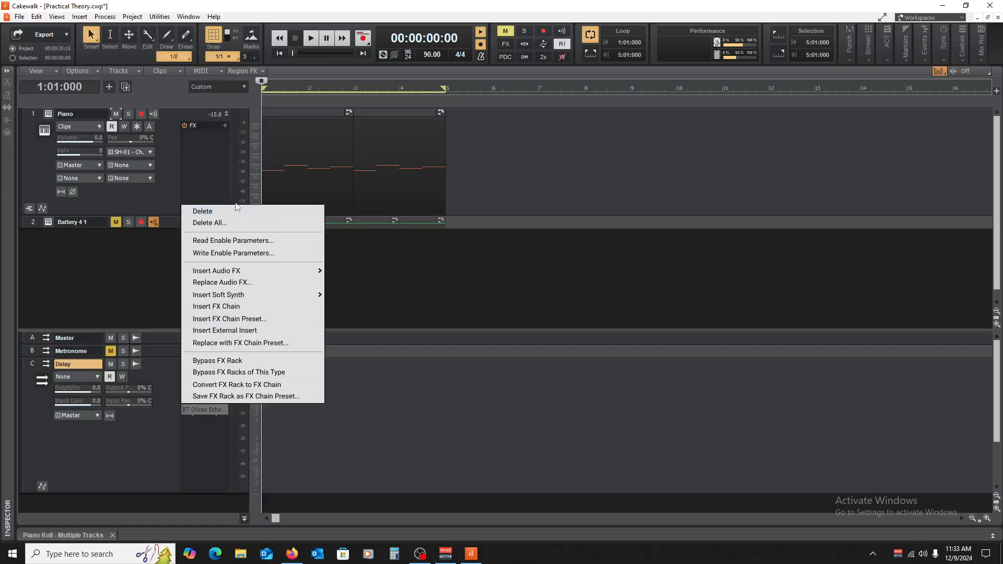
click(236, 211)
right_click(206, 400)
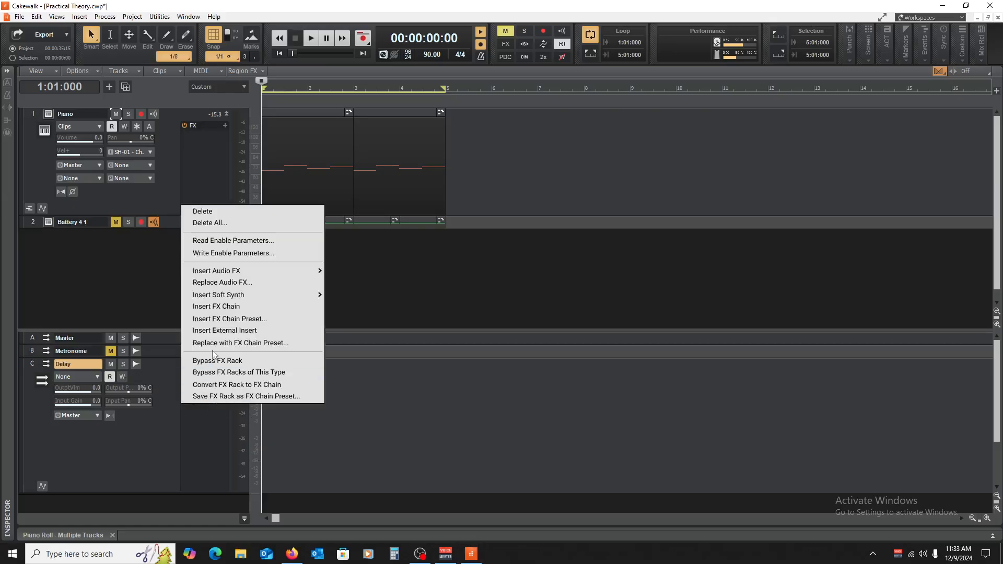
click(231, 209)
right_click(193, 390)
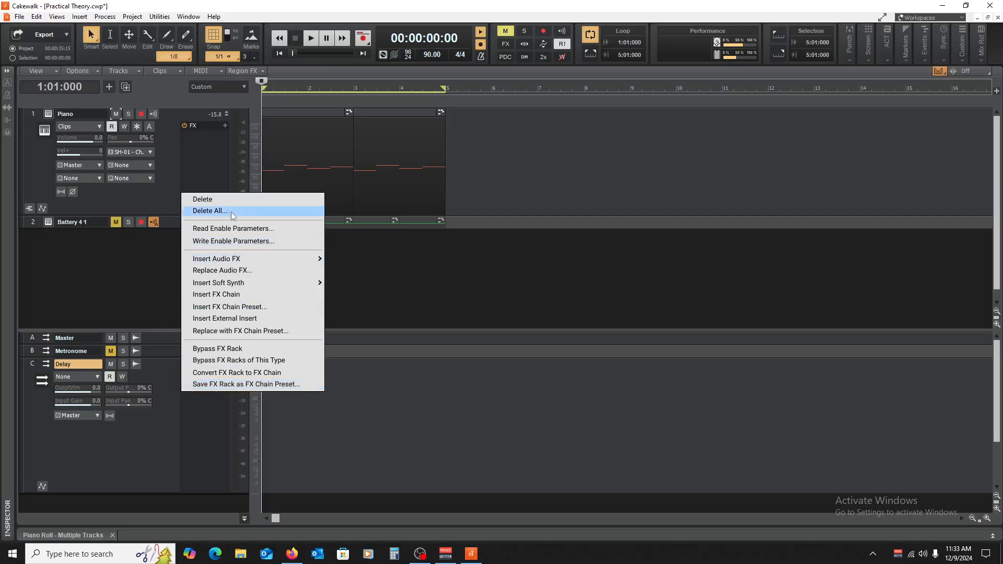
click(261, 198)
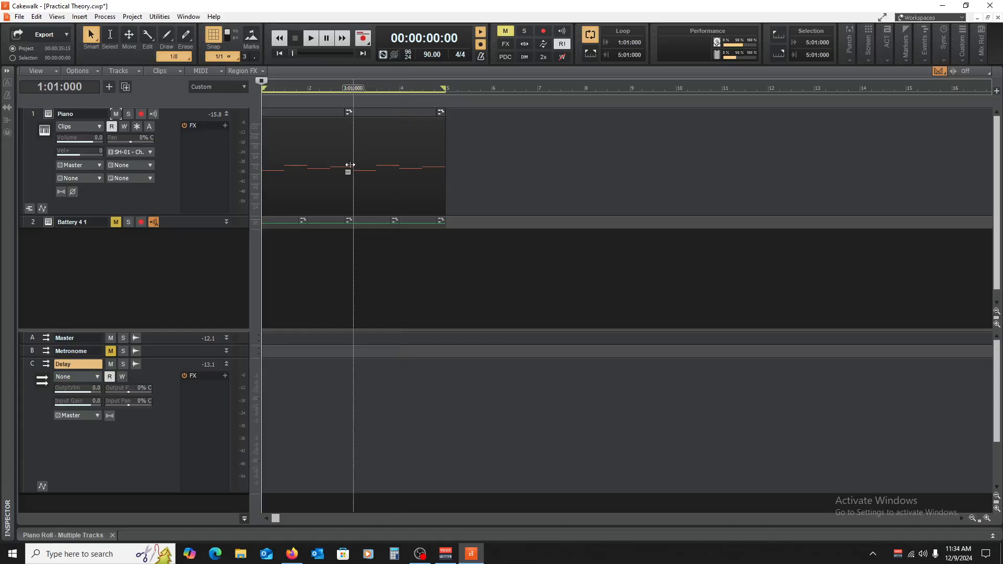
Insert a fresh H-Delay Stereo on the emptied Delay bus.
right_click(210, 390)
mouse_move(267, 281)
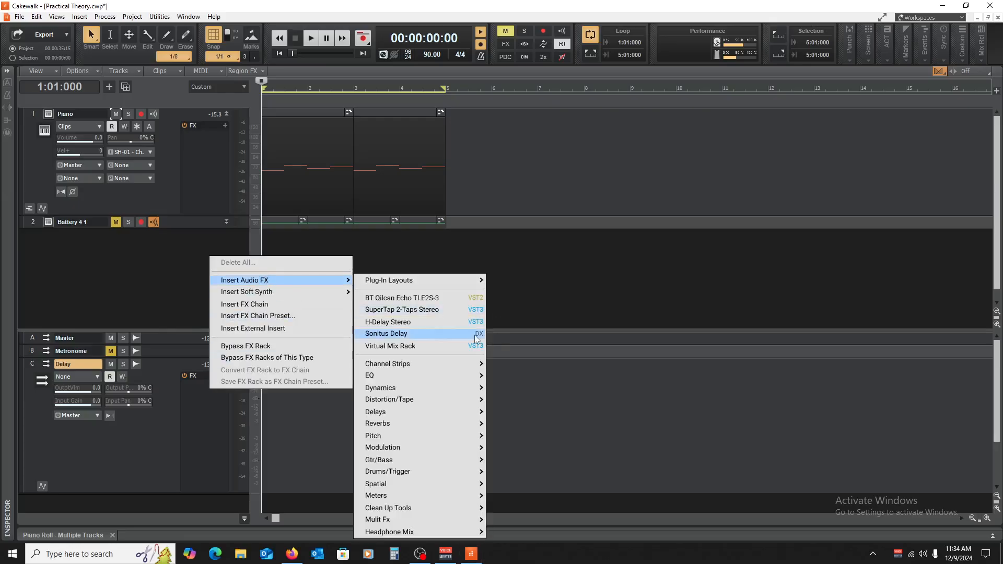
mouse_move(450, 413)
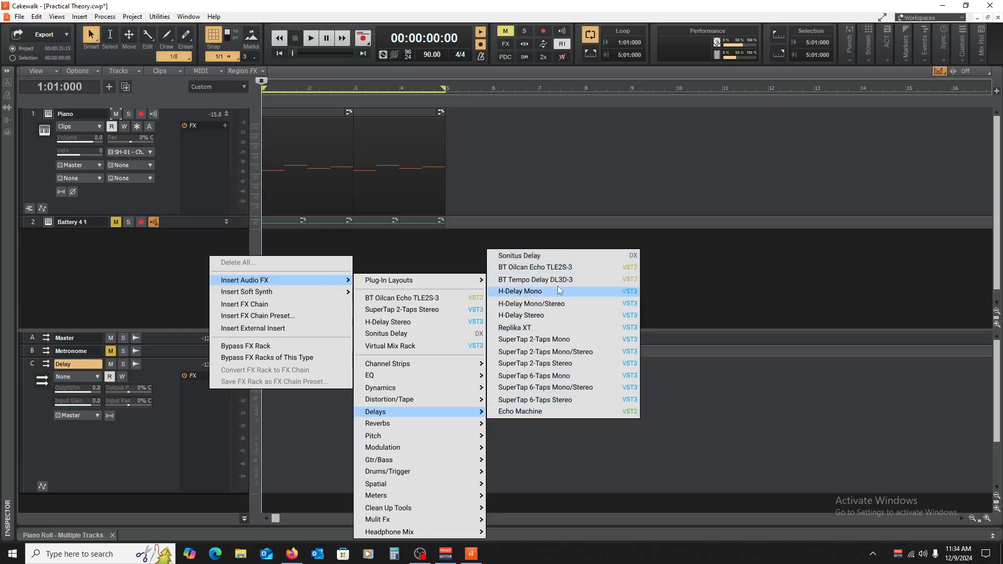
click(558, 316)
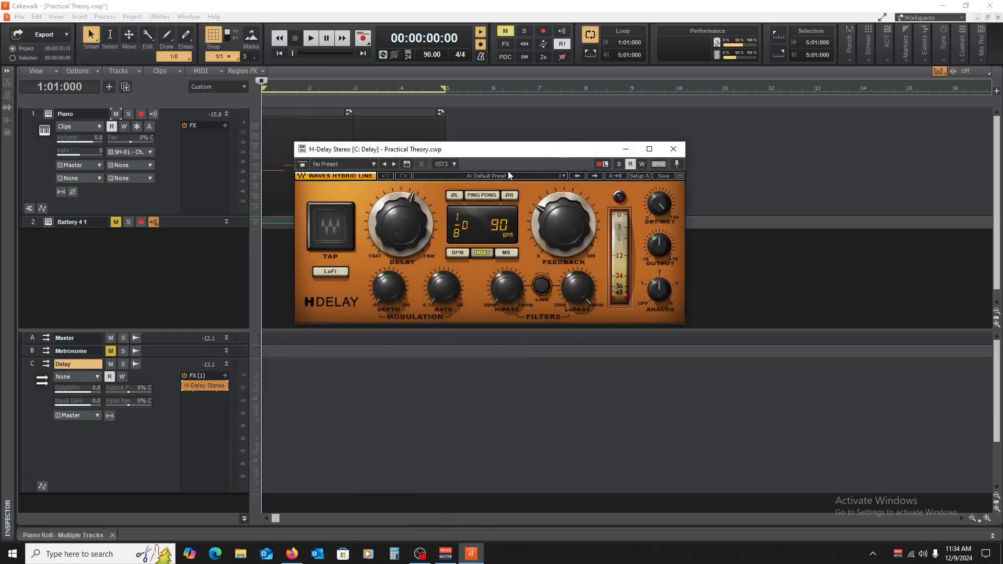
Load the H-Delay factory preset Dave Darlington Filtered Delay and audition it with the piano.
click(512, 176)
mouse_move(580, 396)
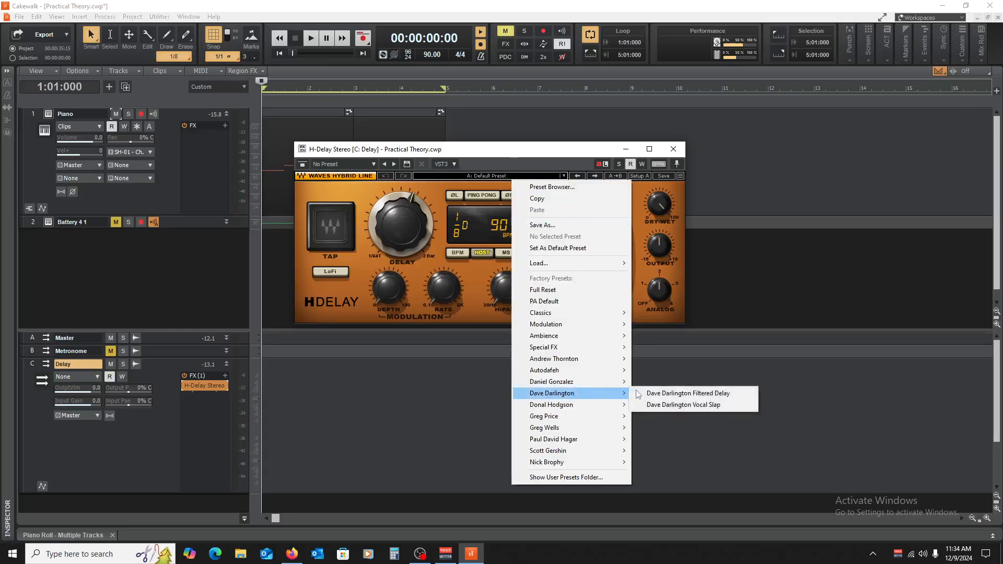
click(669, 395)
key(space)
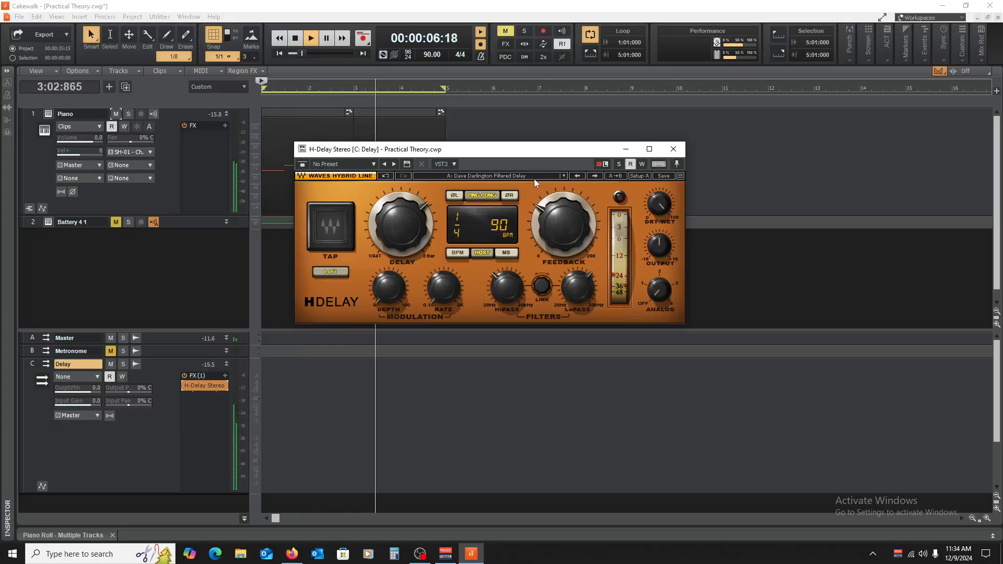
key(space)
Switch H-Delay to the Andrew Thornton preset Slap in the face and audition it with the piano.
click(515, 179)
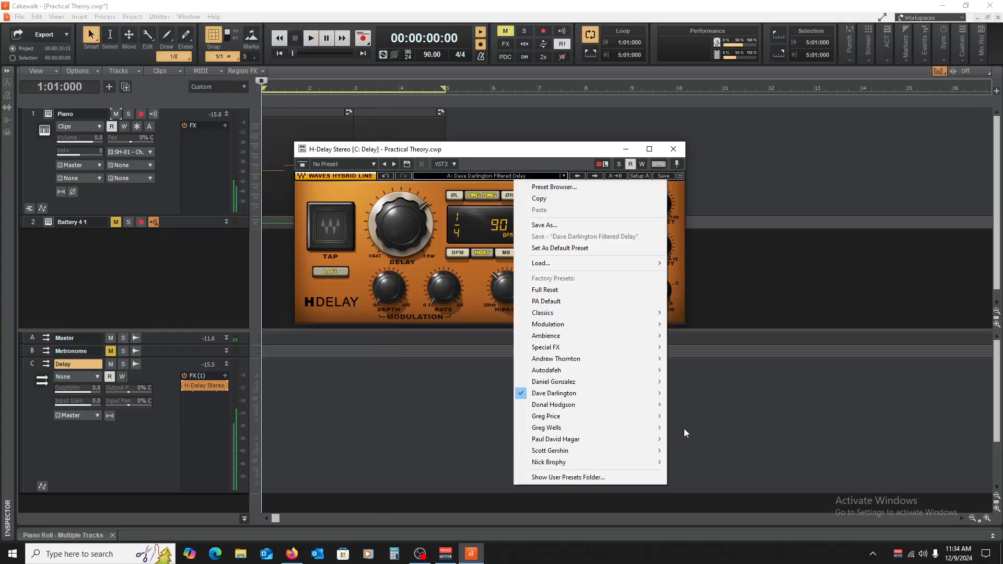
mouse_move(659, 359)
click(709, 359)
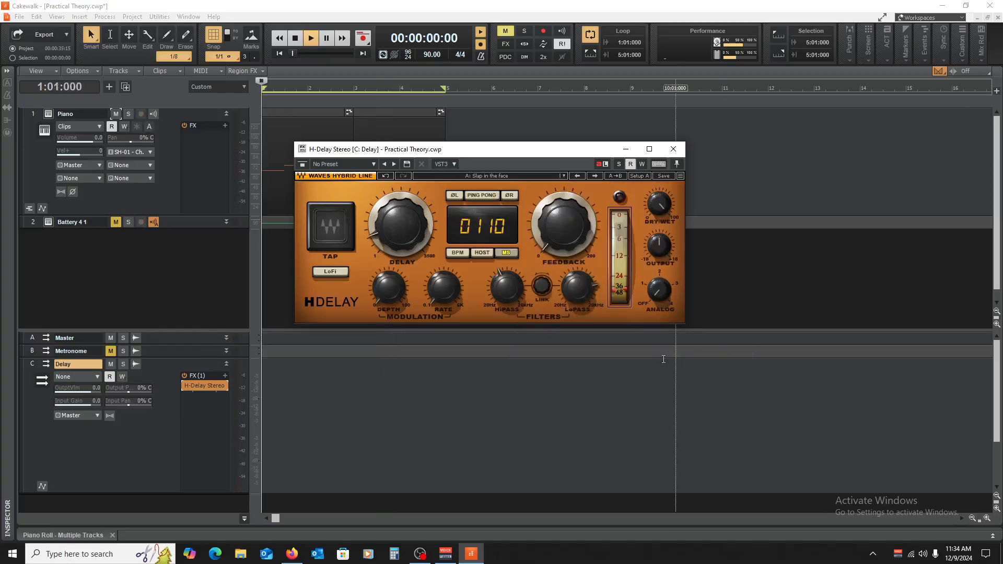
key(space)
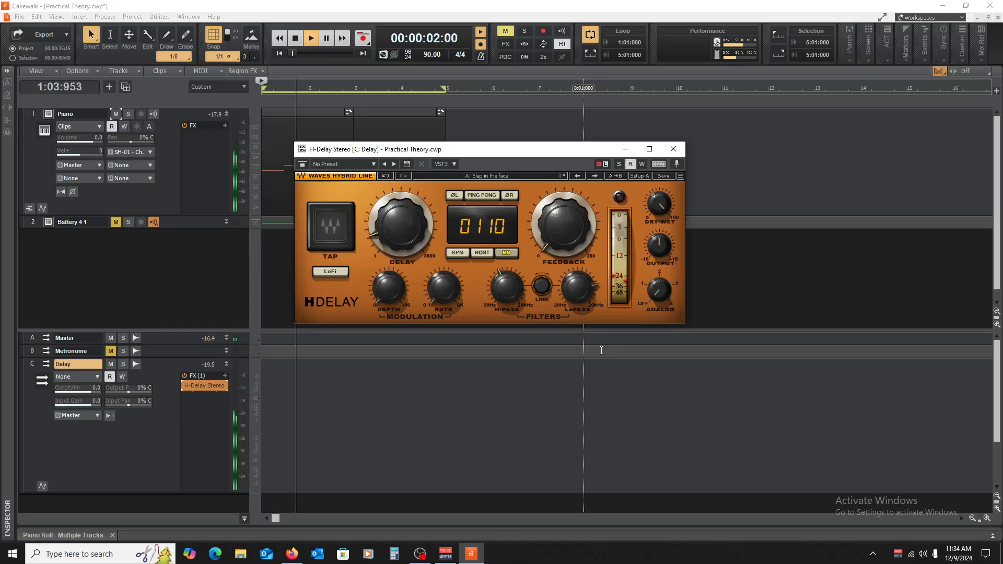
key(space)
Bypass H-Delay Stereo, close its window and delete it from the Delay bus.
click(184, 385)
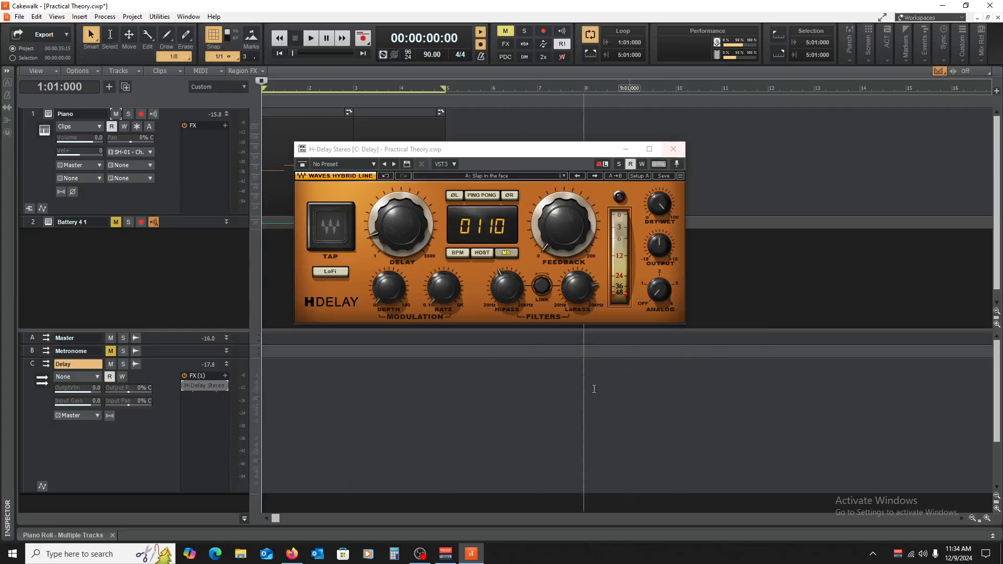
click(672, 148)
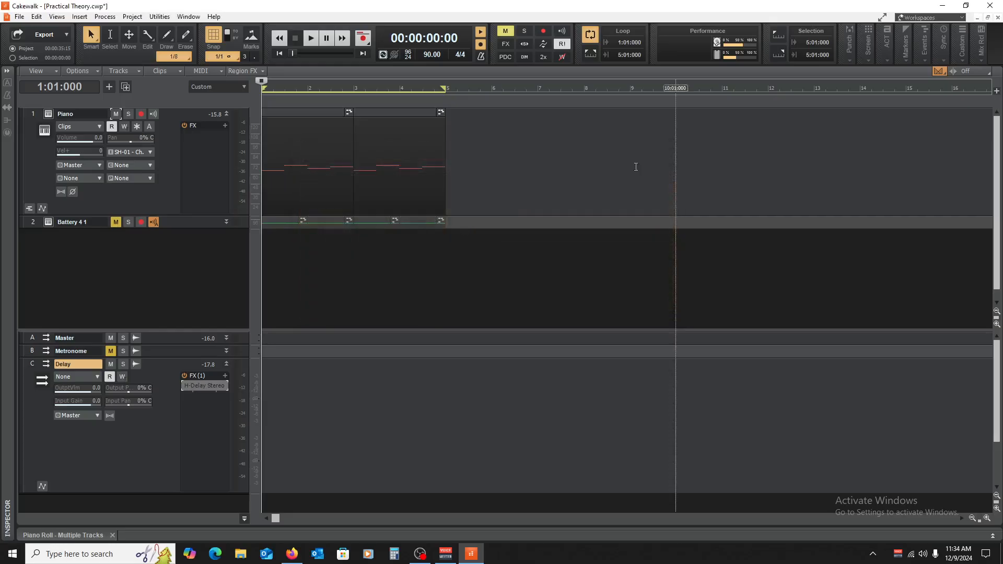
right_click(211, 384)
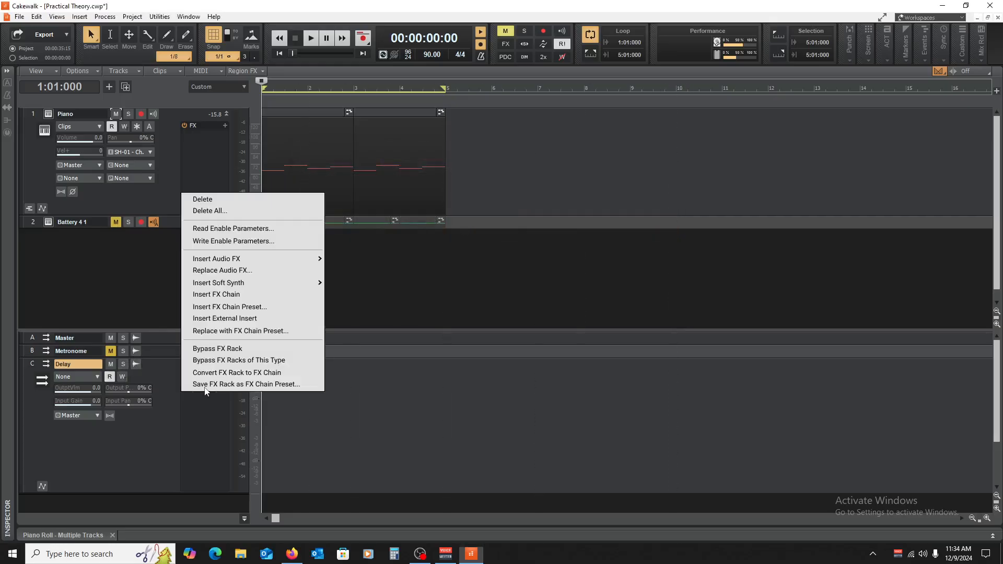
click(209, 198)
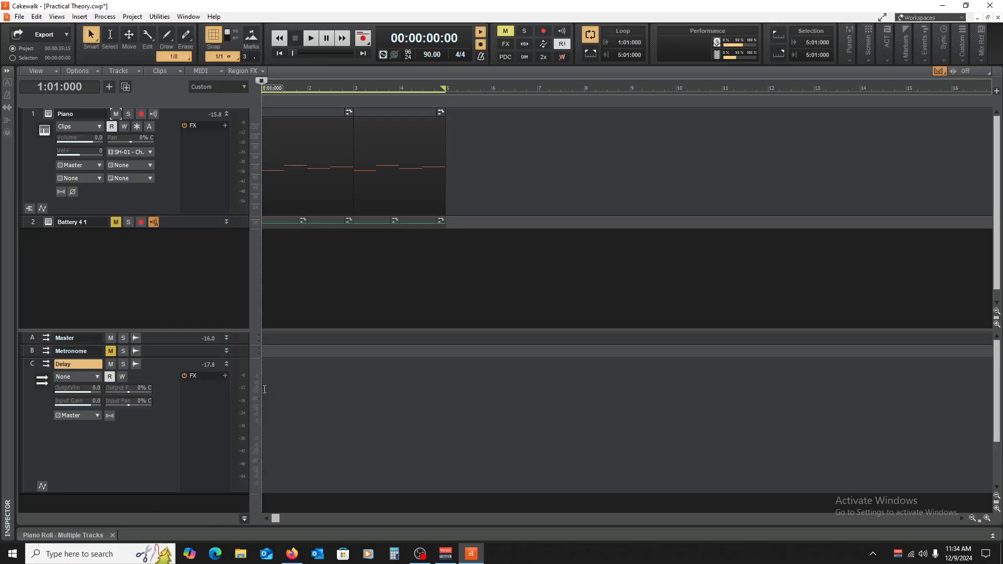
Collapse the Delay bus, bus pane and Piano track, then unmute the Battery 4 1 track and expand it.
click(227, 363)
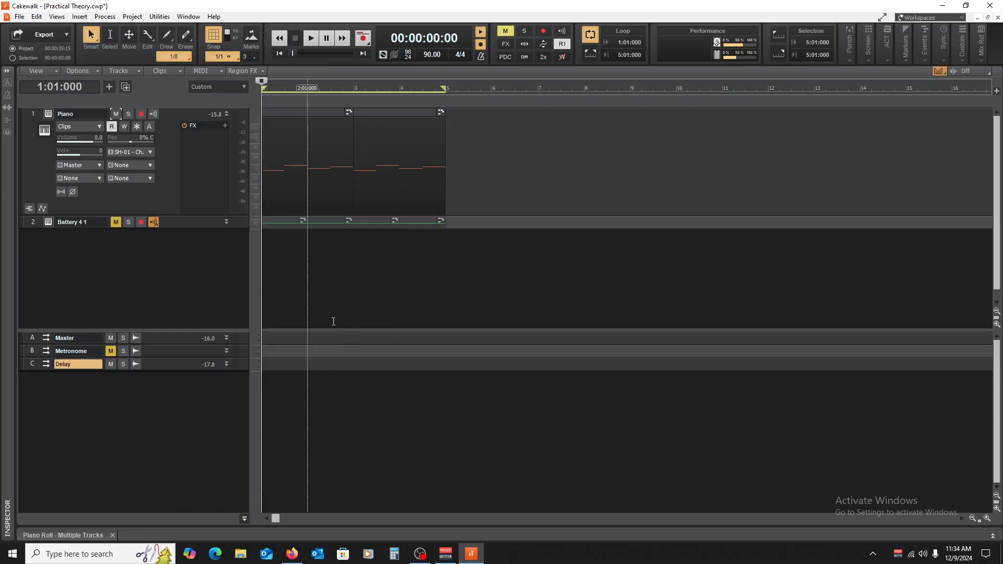
drag(340, 329, 361, 481)
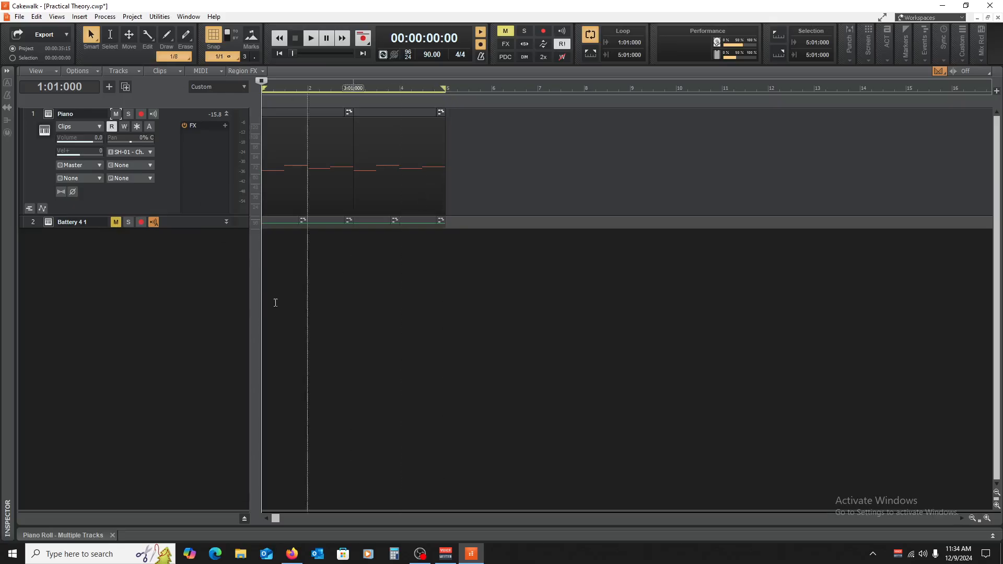
click(228, 113)
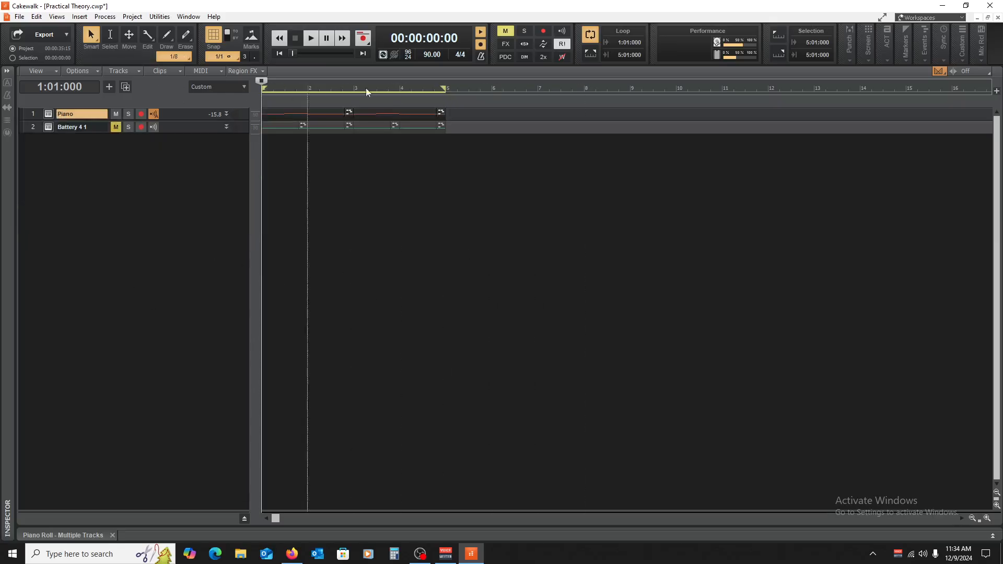
click(116, 127)
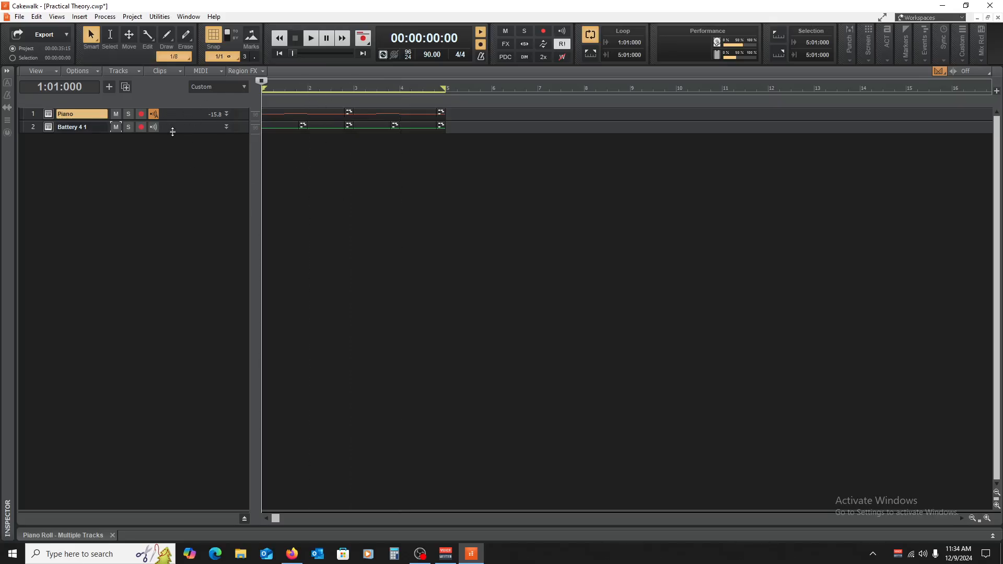
drag(170, 133, 177, 225)
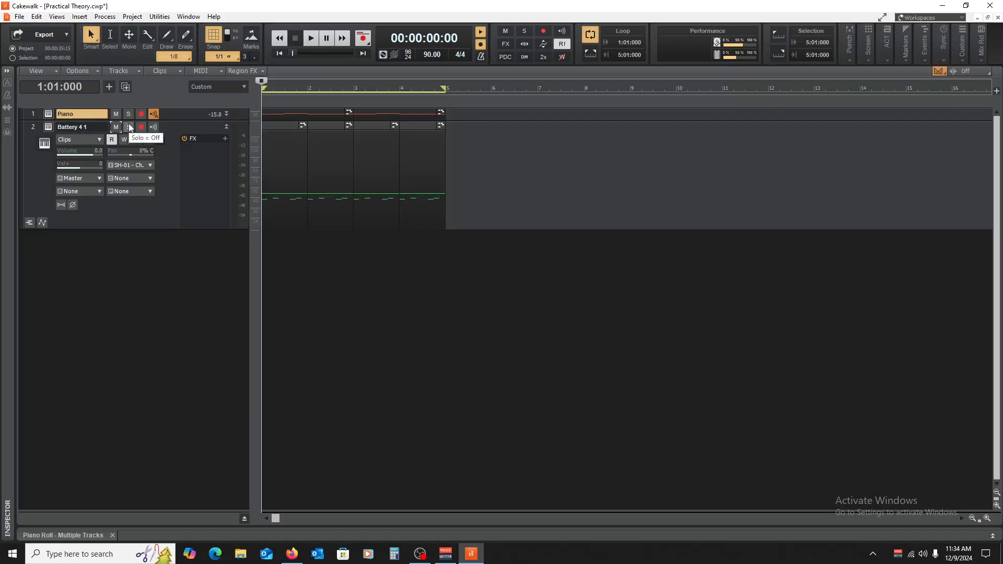
Insert a Sonitus Delay on the Battery 4 1 track.
right_click(205, 160)
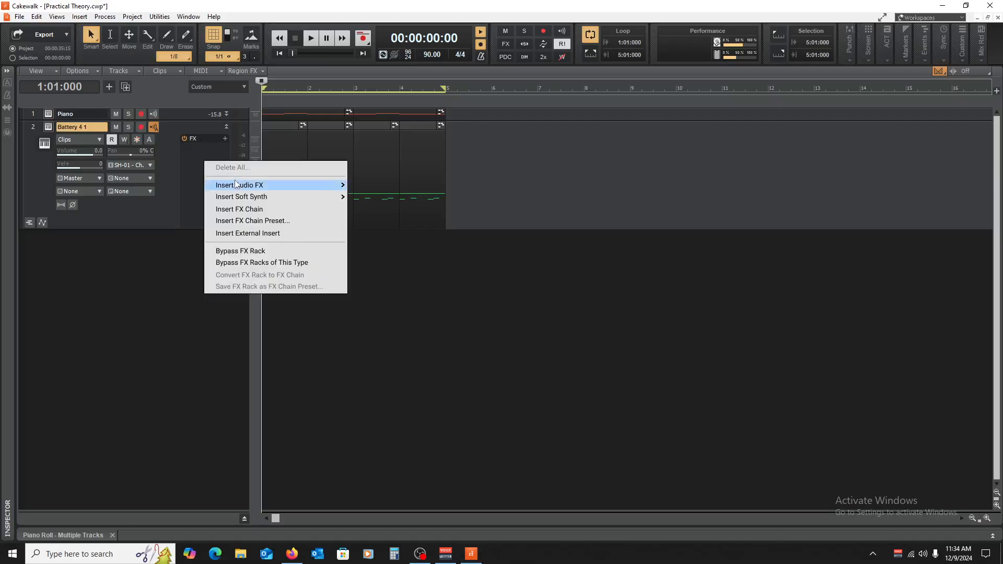
mouse_move(238, 185)
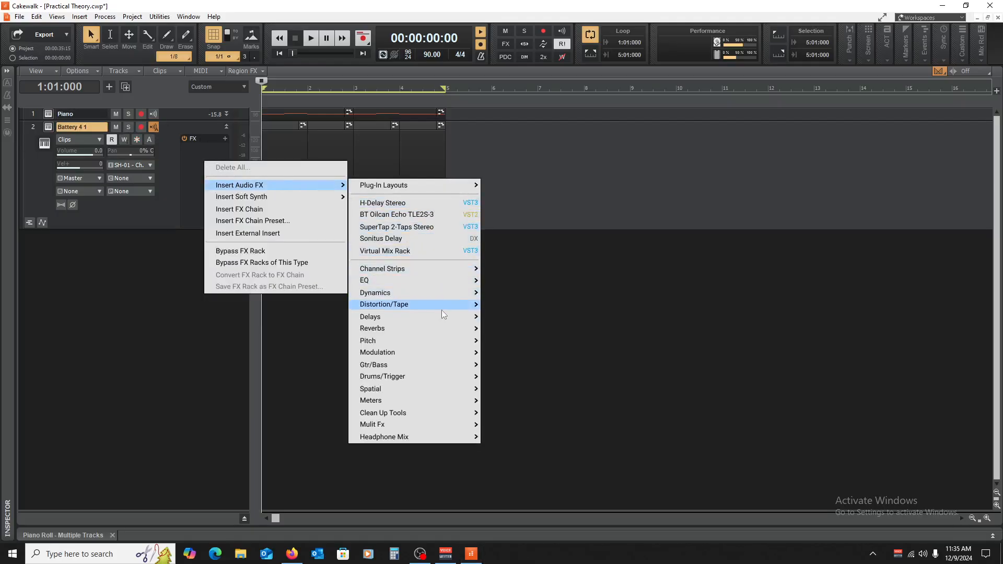
mouse_move(446, 318)
click(556, 159)
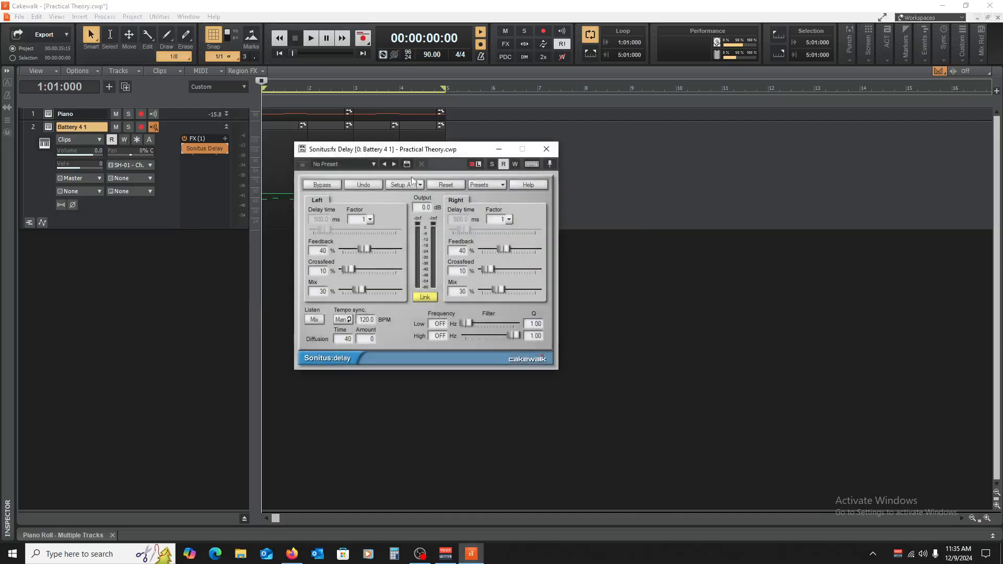
Sync the Battery track's Sonitus Delay to the host tempo and set its left and right factors to 3/4.
click(509, 220)
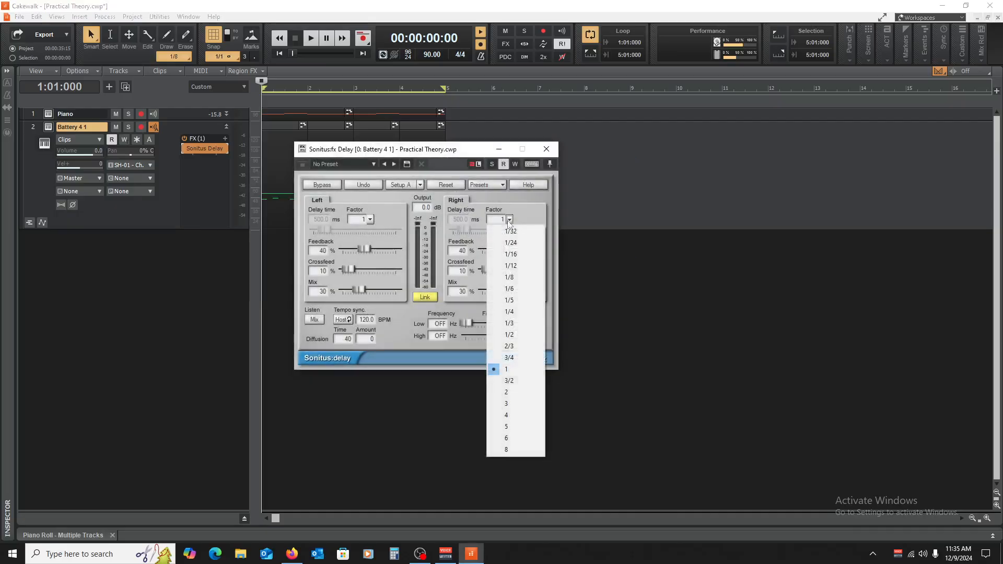
click(489, 376)
click(370, 219)
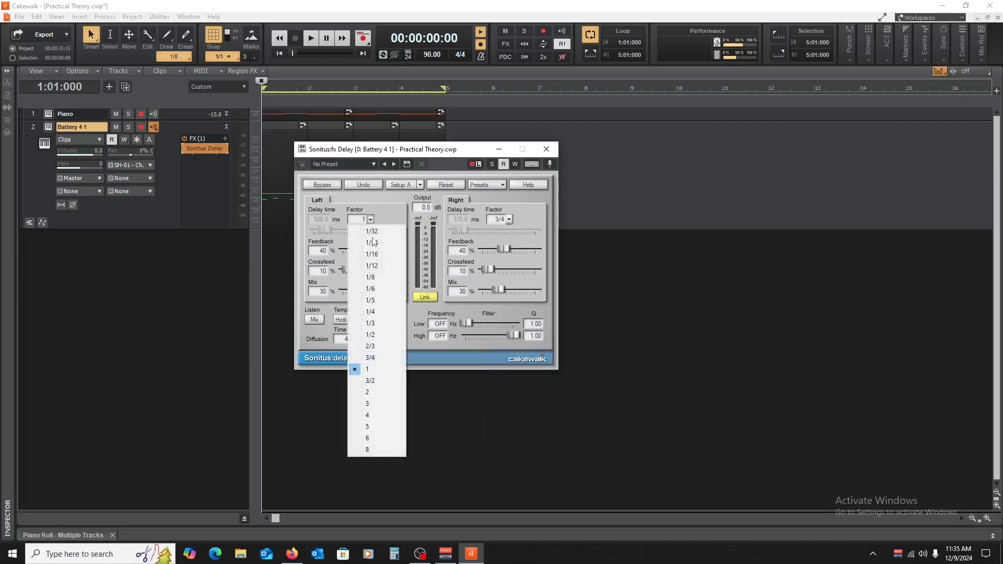
click(376, 375)
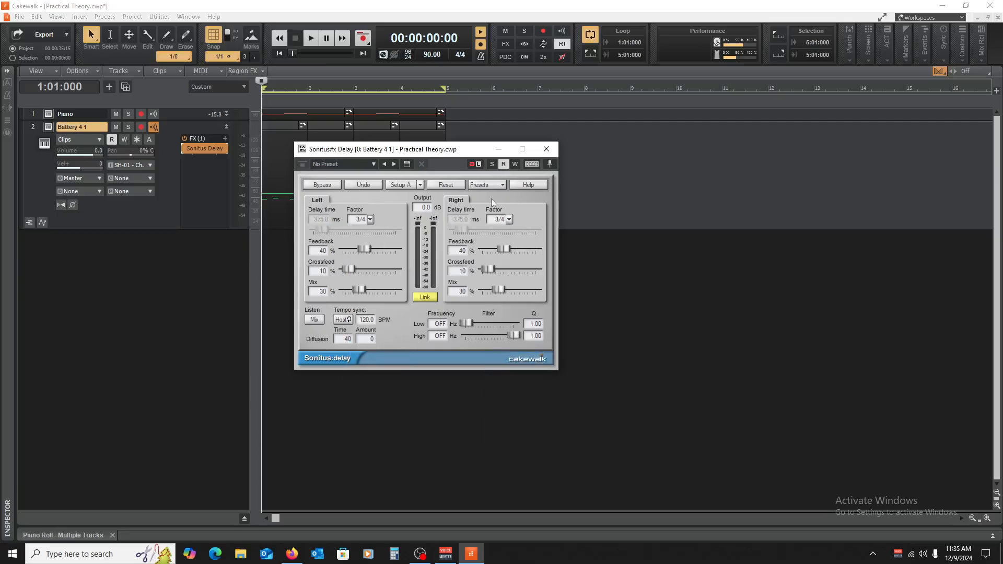
Play the loop, expand the Piano track and lower its volume to -8.6, then stop playback.
key(space)
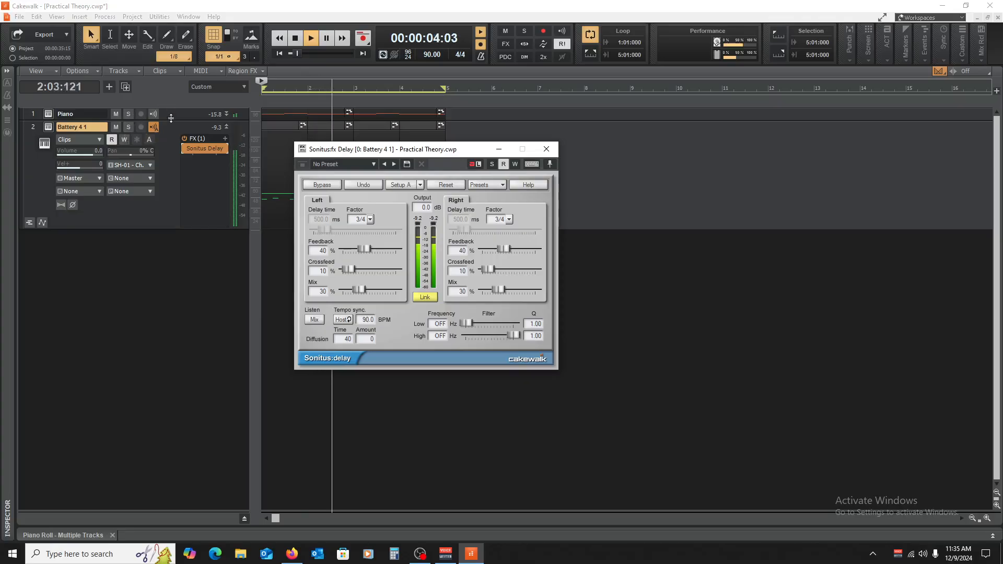
drag(167, 112, 166, 158)
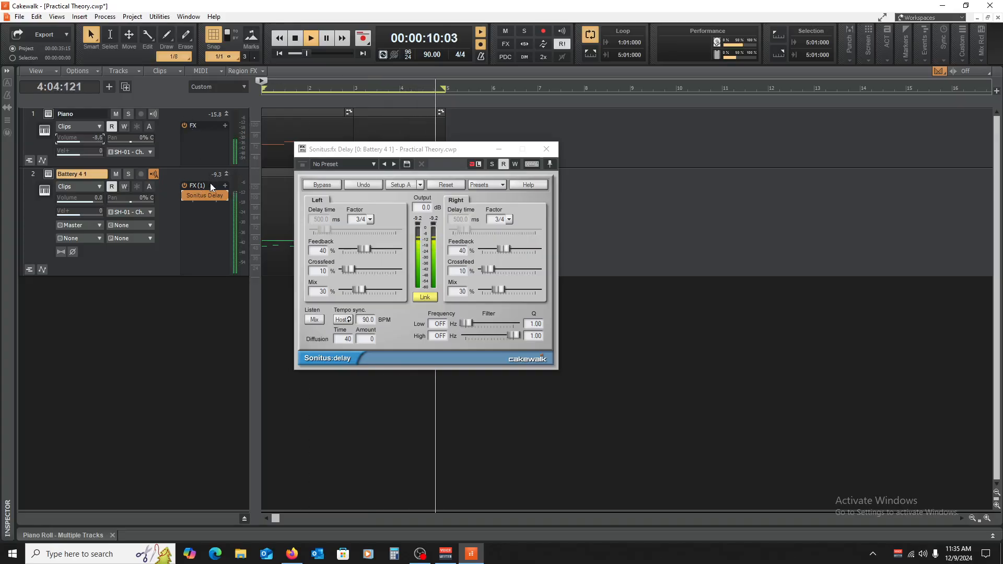
key(space)
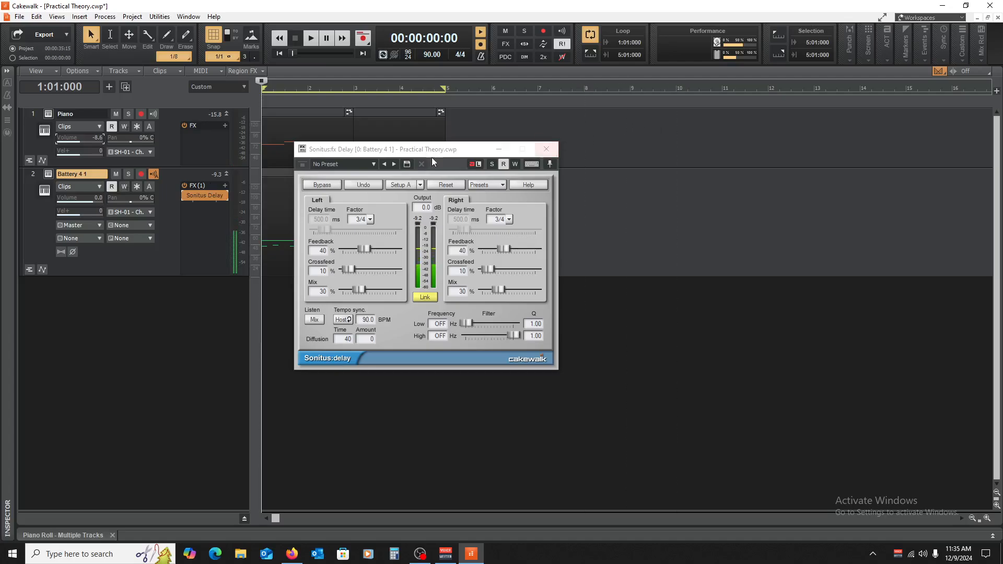
Set the Battery delay's High filter frequency to 1321 Hz and play the loop with that delay bypassed.
key(space)
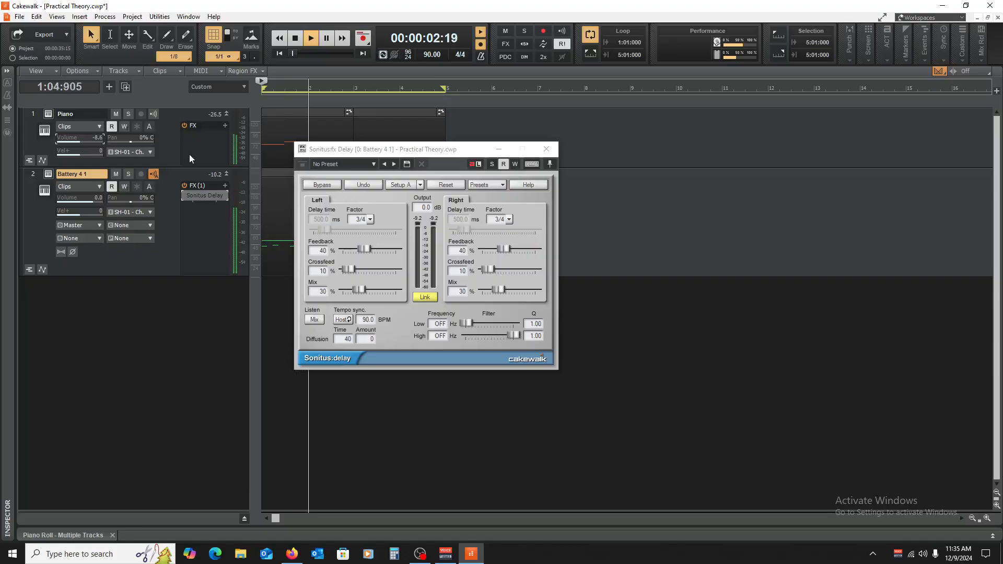
drag(514, 335, 493, 335)
key(space)
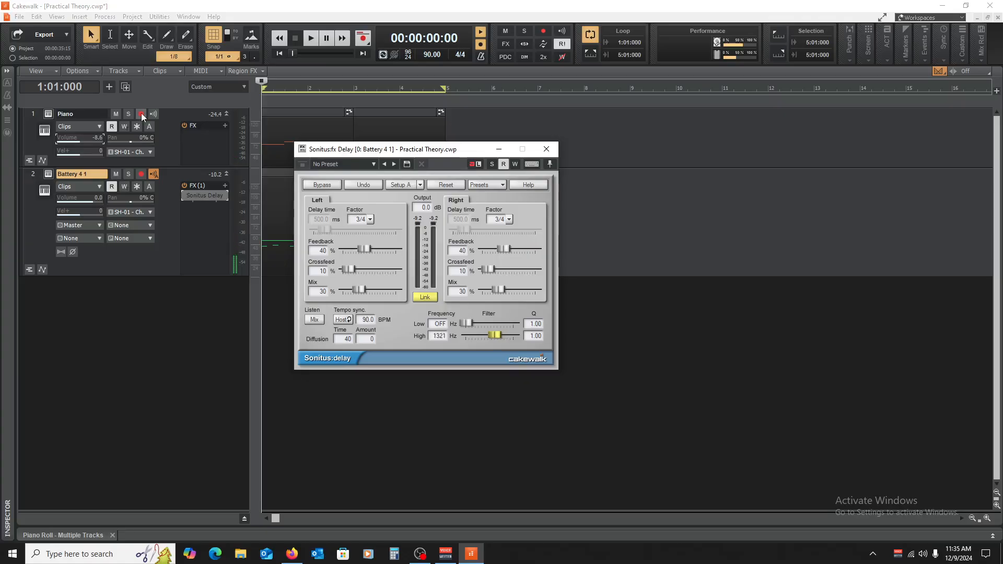
Insert a host-synced Sonitus Delay on the Piano track with filters at 502 Hz low and 3476 Hz high.
right_click(217, 142)
mouse_move(249, 168)
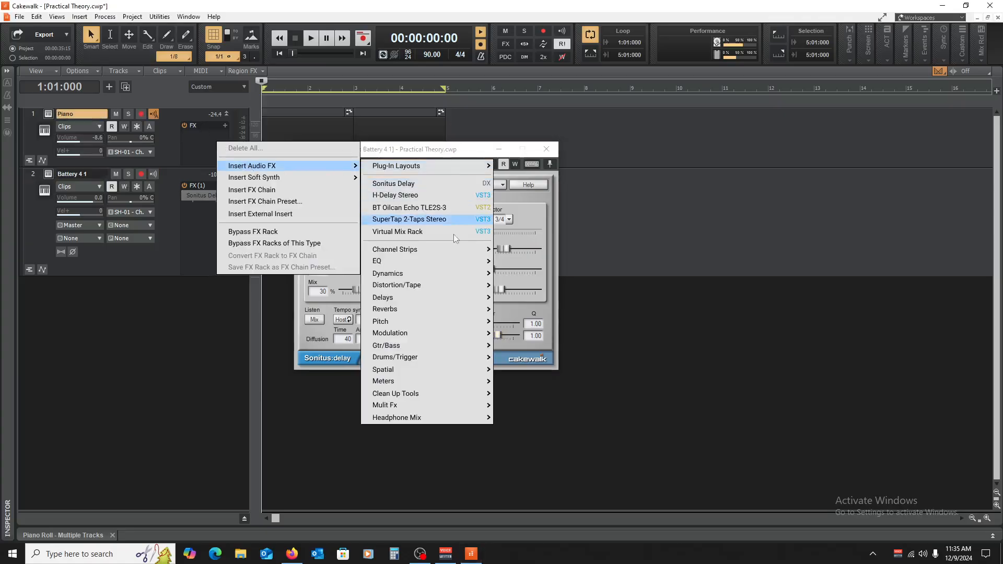
mouse_move(456, 297)
click(591, 141)
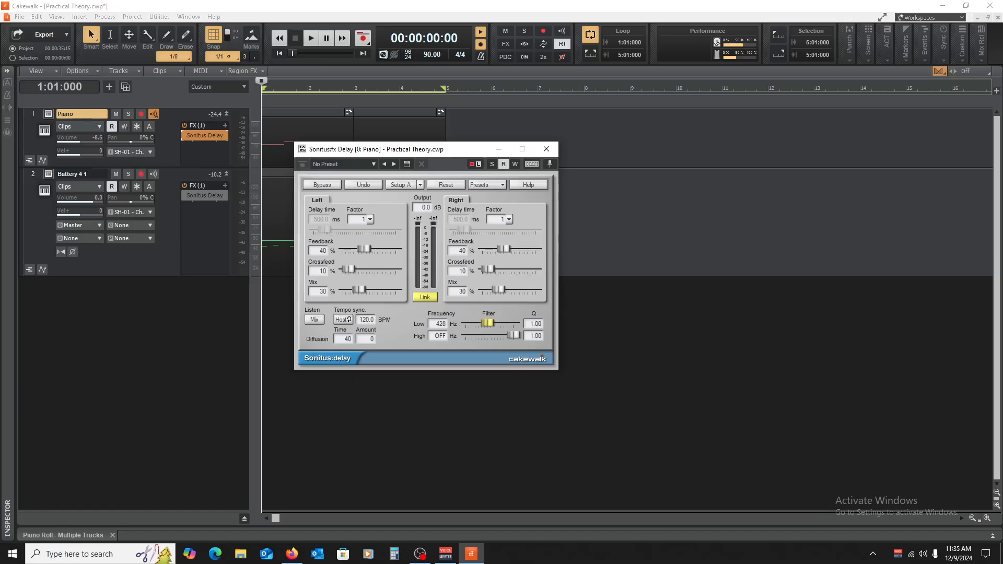
drag(515, 336, 505, 336)
During playback, re-enable the Battery delay and set the Piano delay's filters to 121 Hz low and 2825 Hz high.
key(space)
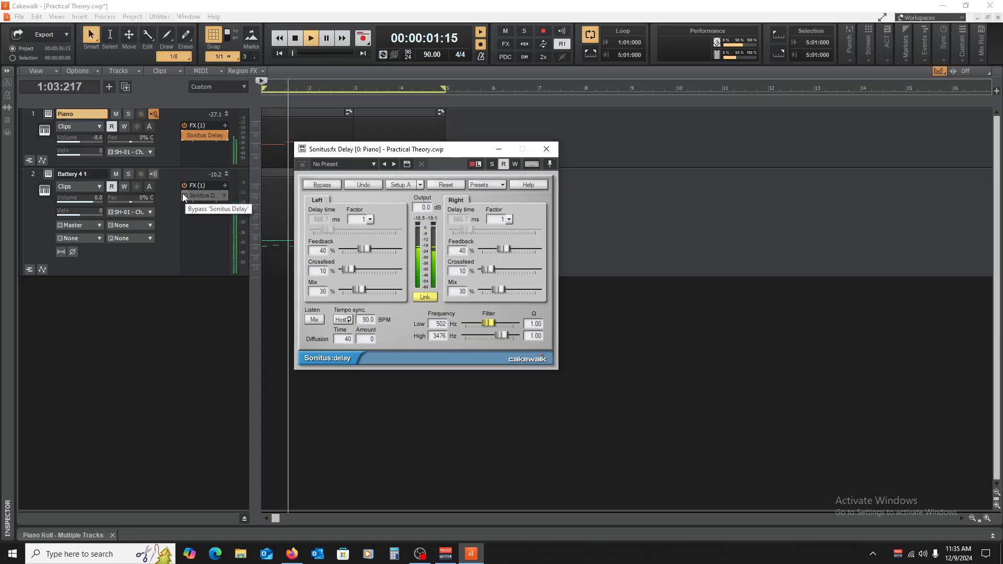
click(184, 195)
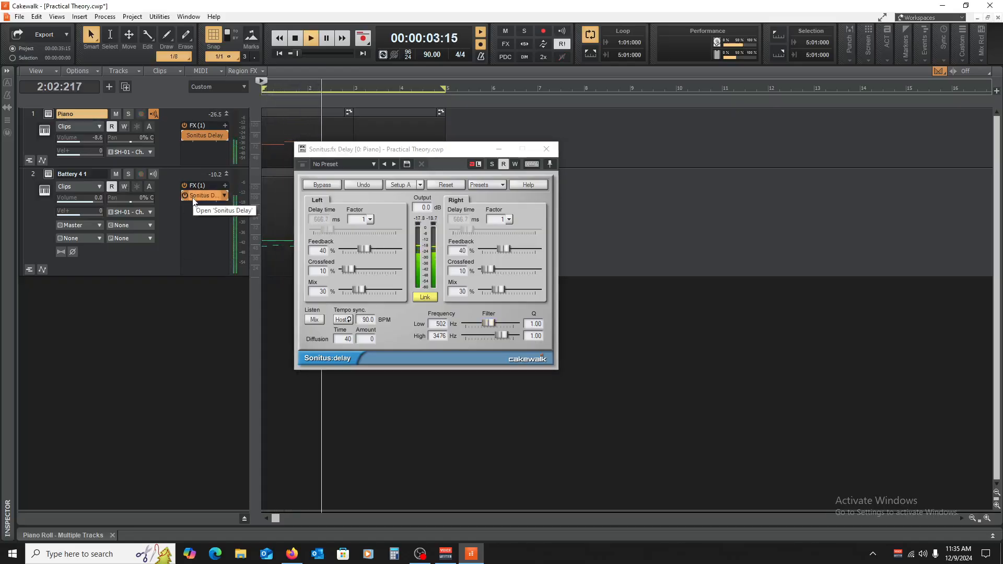
mouse_move(504, 335)
mouse_down()
mouse_move(466, 323)
mouse_move(500, 335)
mouse_up()
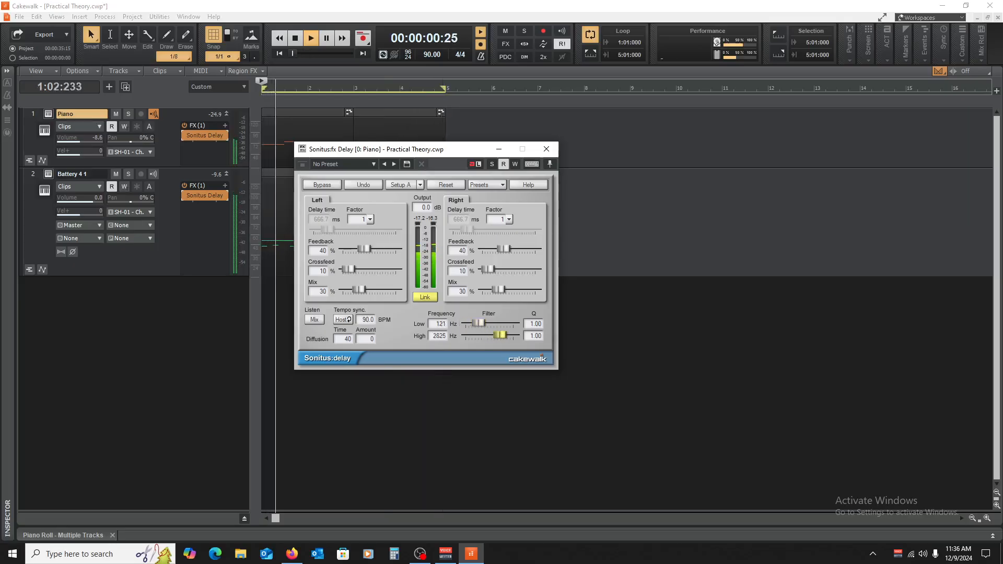
click(547, 149)
Set the Battery track's Sonitus Delay filters to 32 Hz low and 1099 Hz high, then close it.
double_click(205, 195)
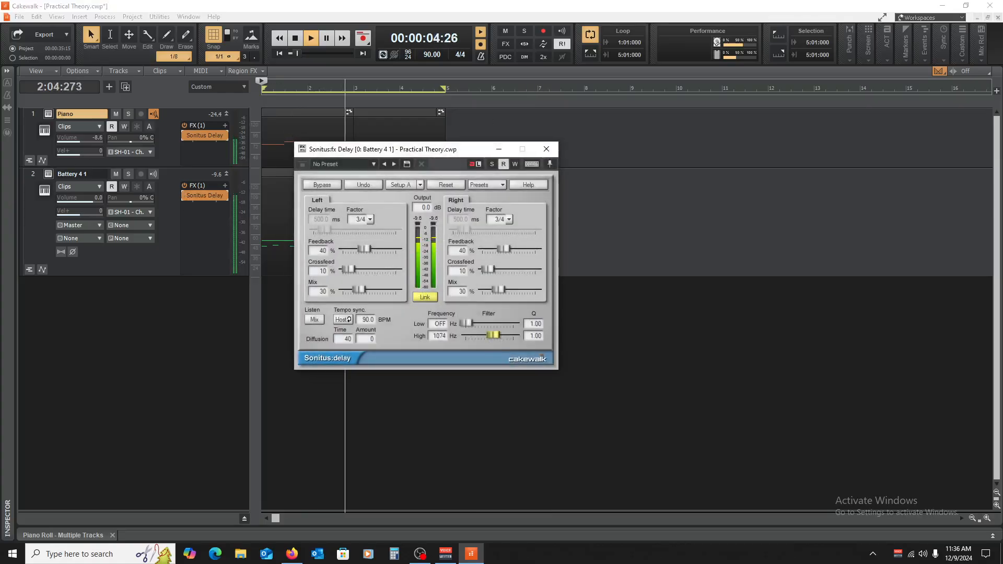
drag(494, 335, 470, 324)
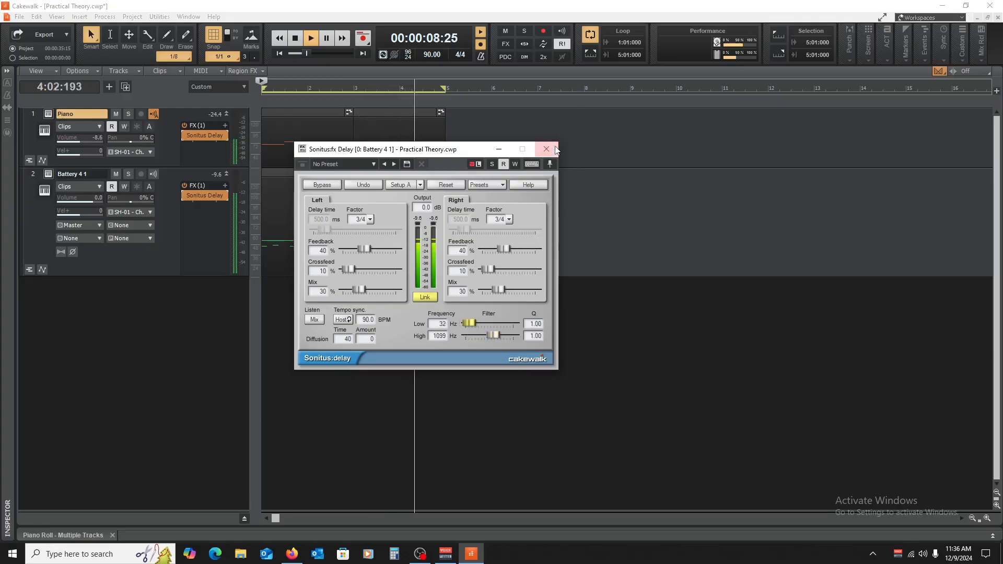
click(555, 150)
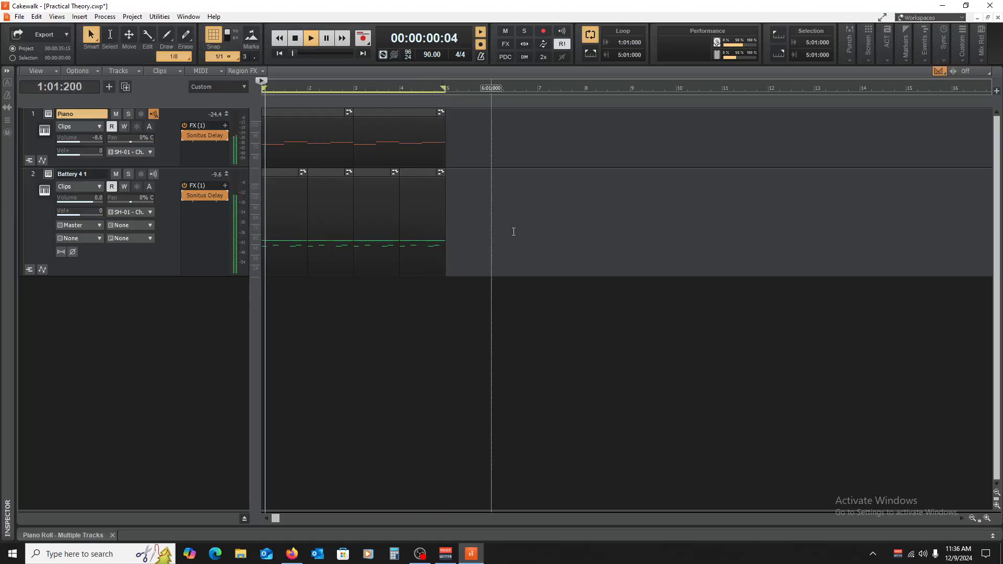
Stop playback, bypass the Sonitus Delays on both tracks and play the loop for comparison.
key(space)
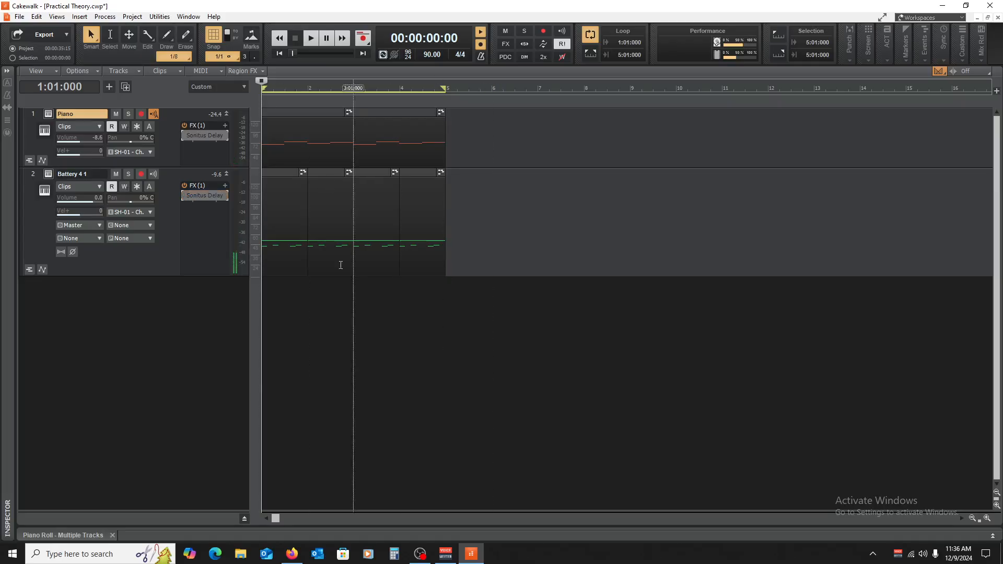
key(space)
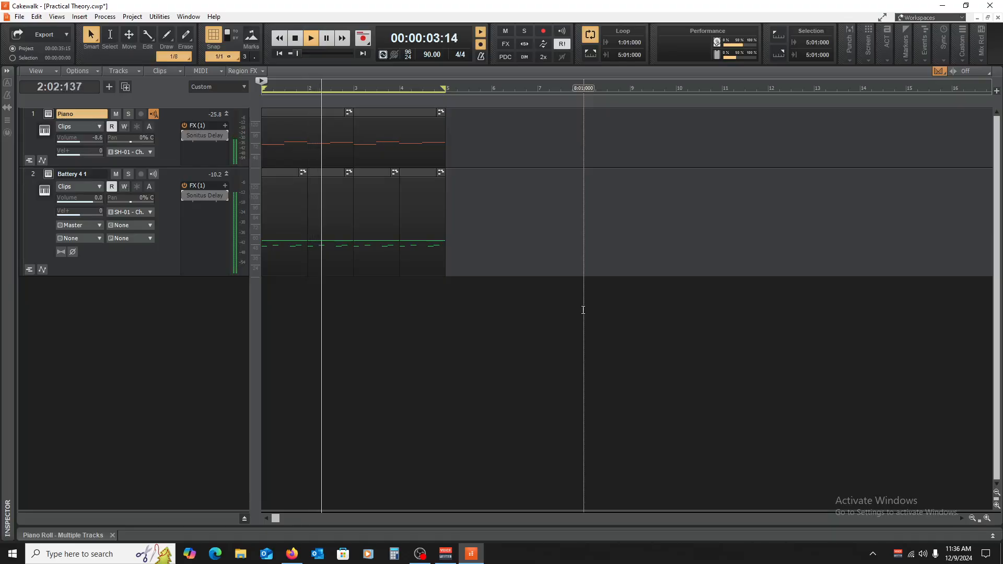
Re-enable the Sonitus Delays on the Piano and Battery tracks during playback for comparison, and stop playback.
click(186, 135)
click(187, 193)
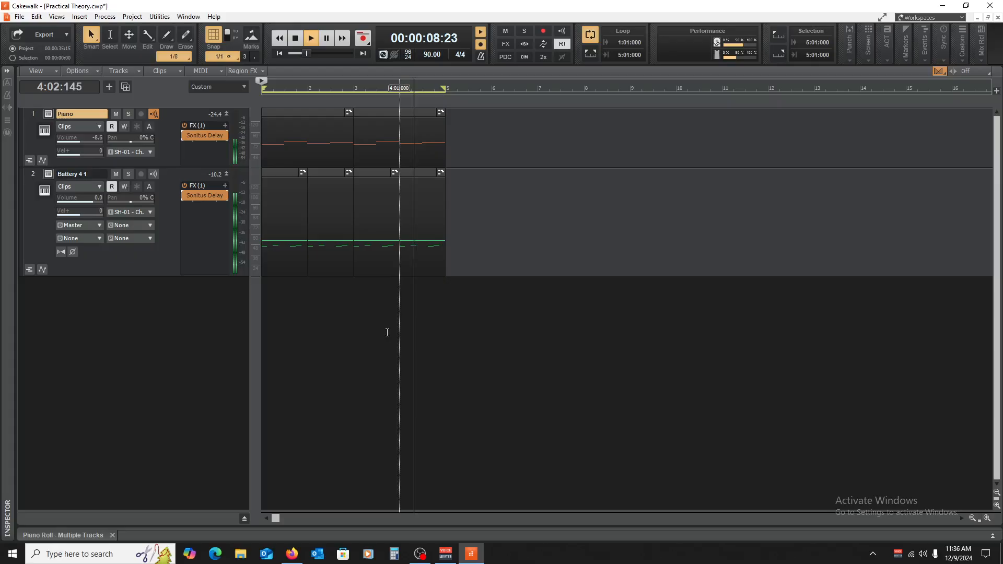
key(space)
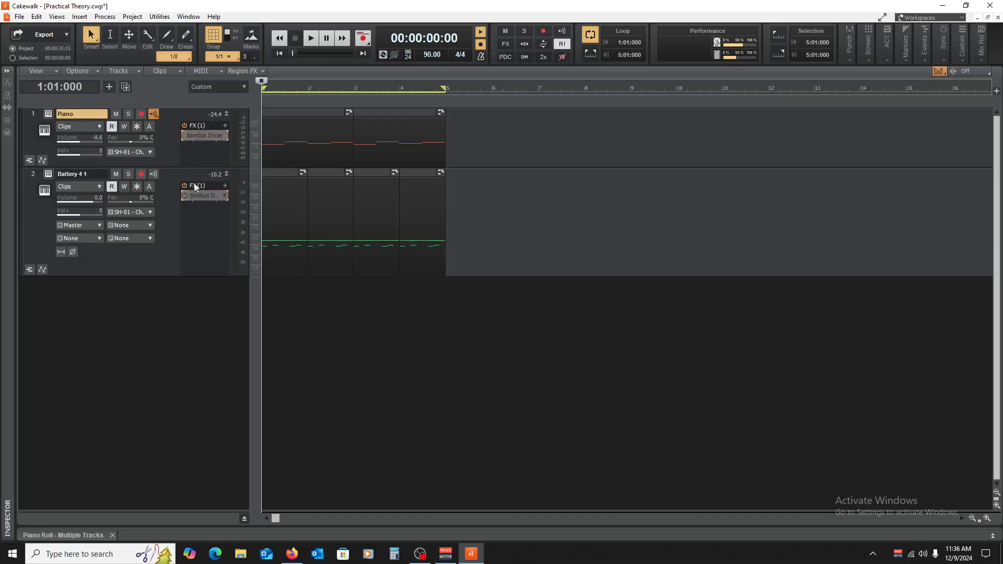
Minimize the Piano and Battery track strips.
click(227, 114)
click(226, 114)
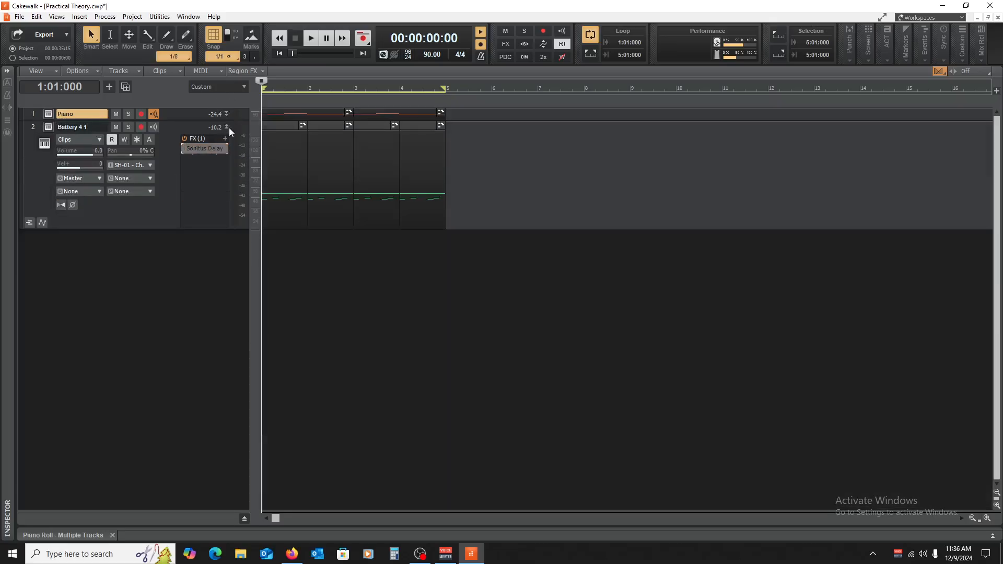
click(225, 126)
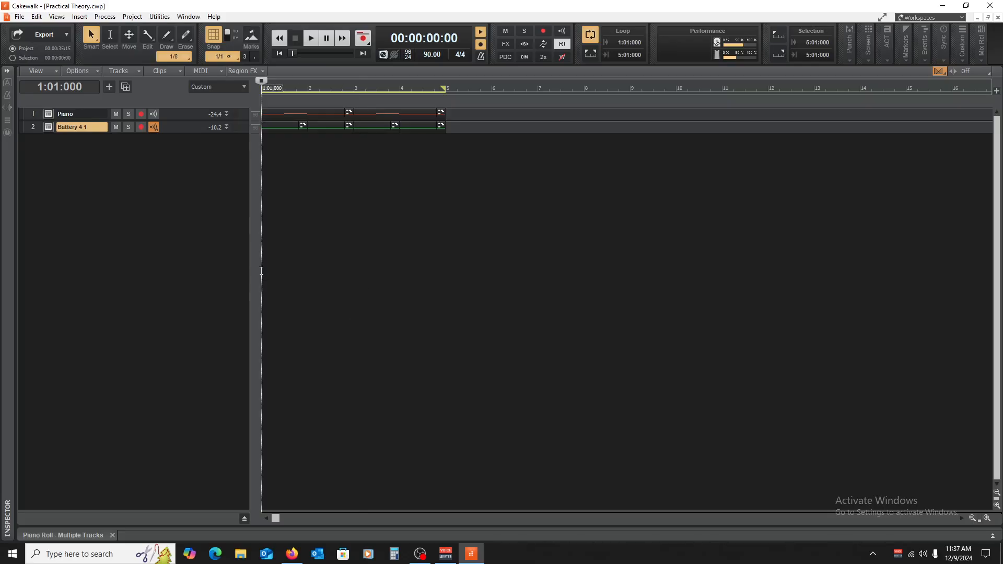
drag(180, 120, 191, 93)
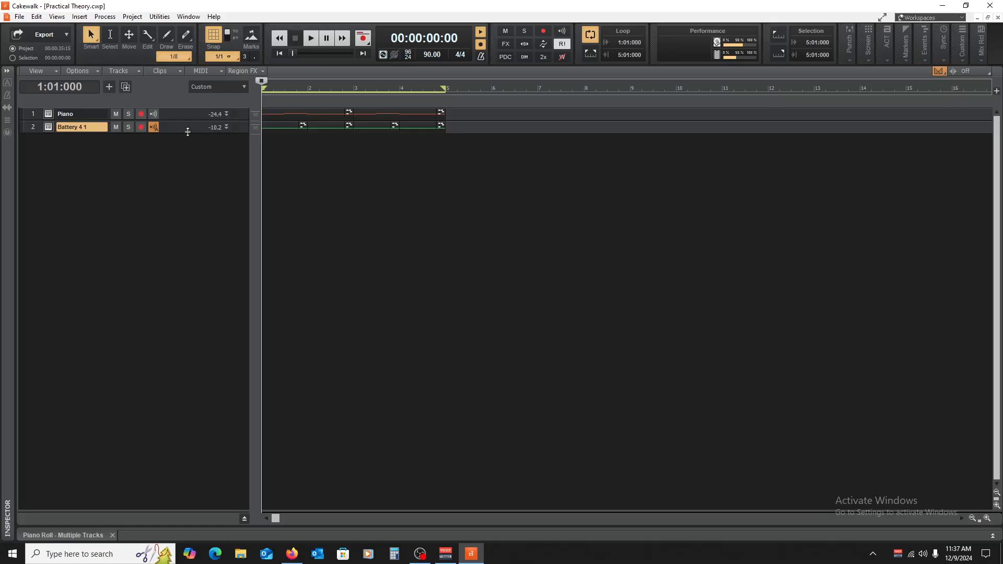
mouse_move(191, 135)
mouse_down()
mouse_move(195, 281)
mouse_move(191, 135)
mouse_up()
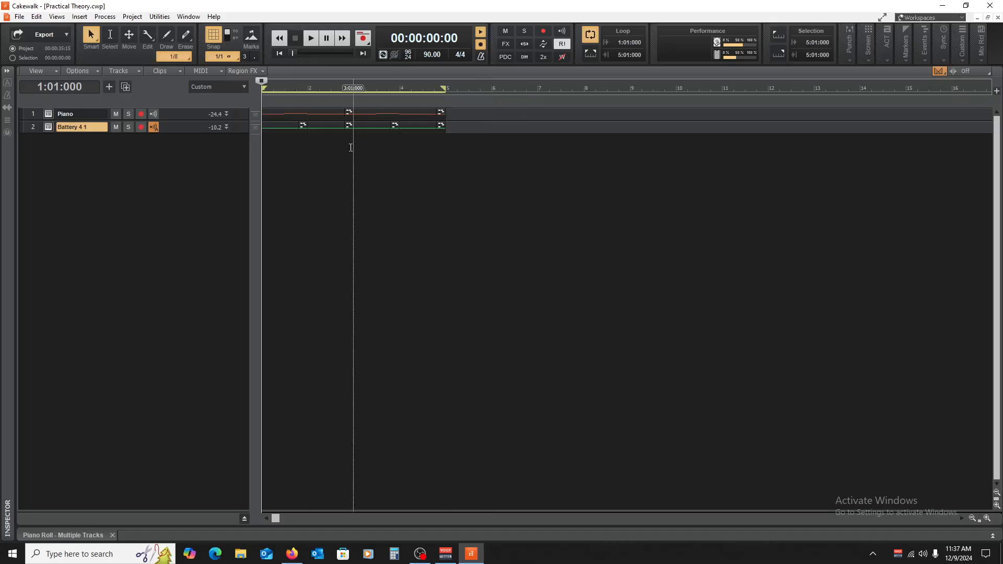
double_click(176, 117)
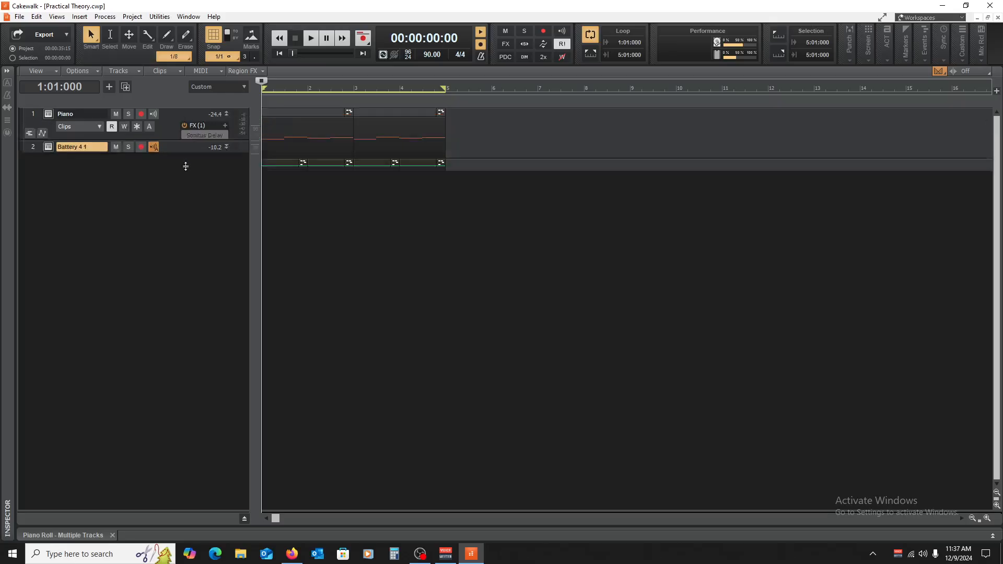
double_click(164, 143)
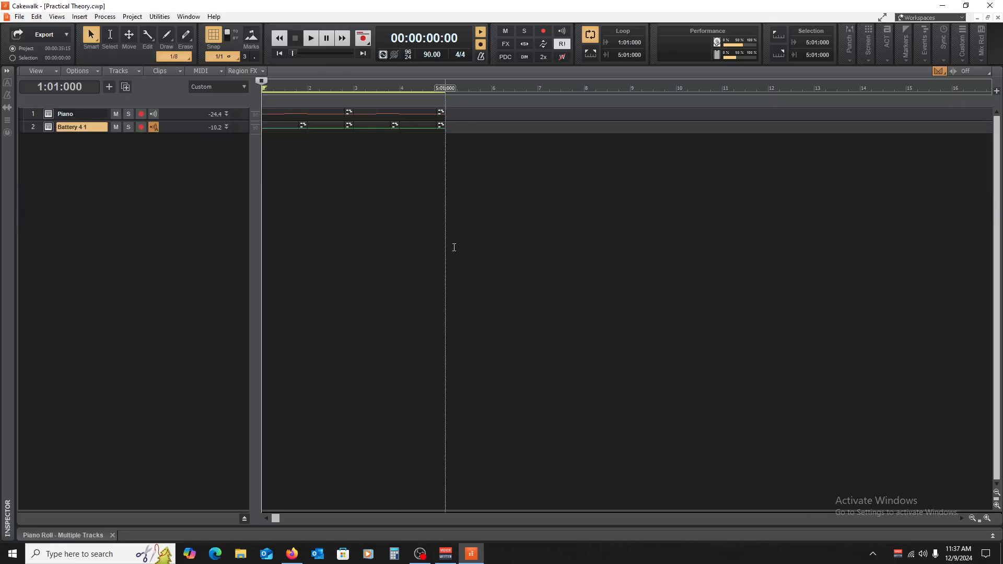
click(443, 257)
key(w)
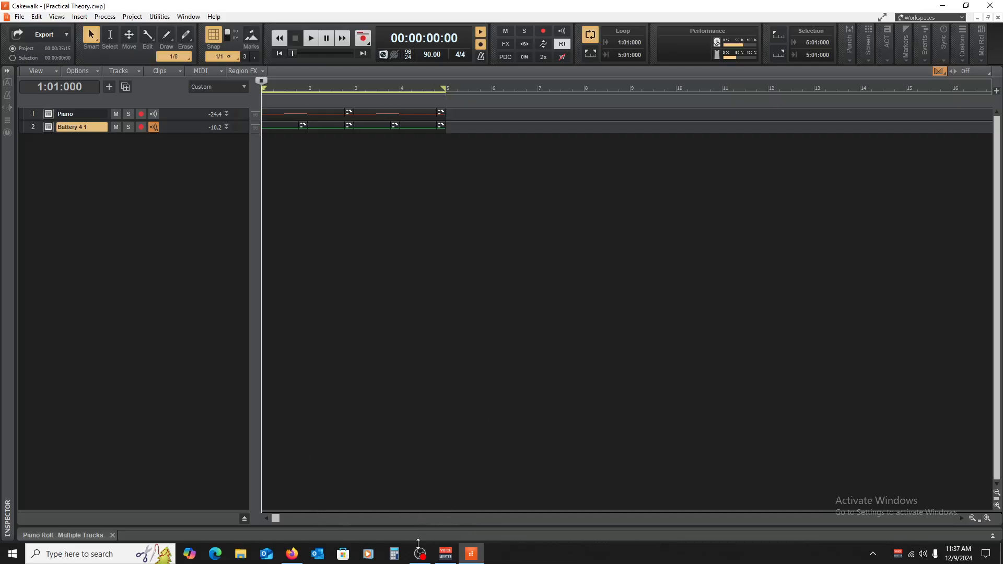
click(420, 555)
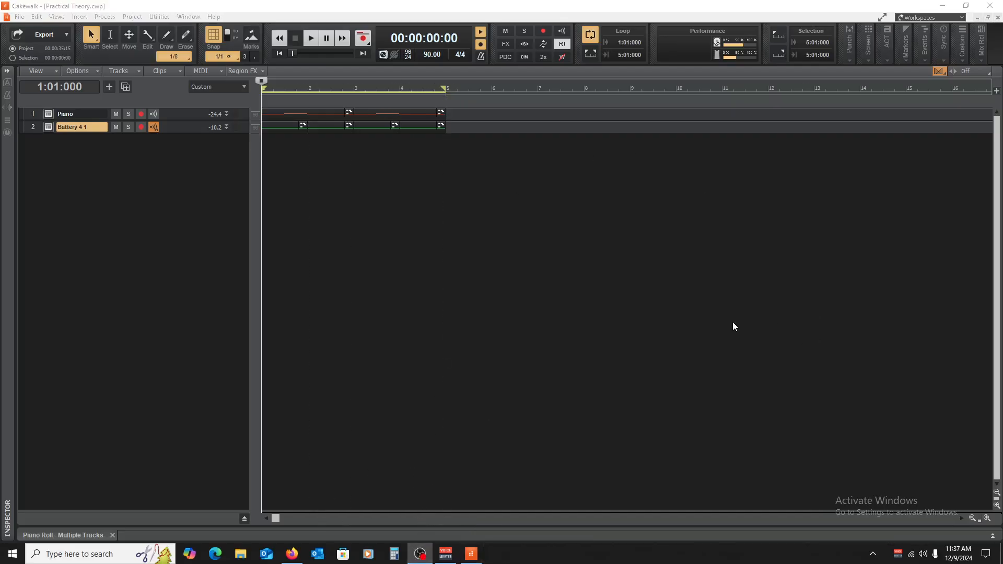